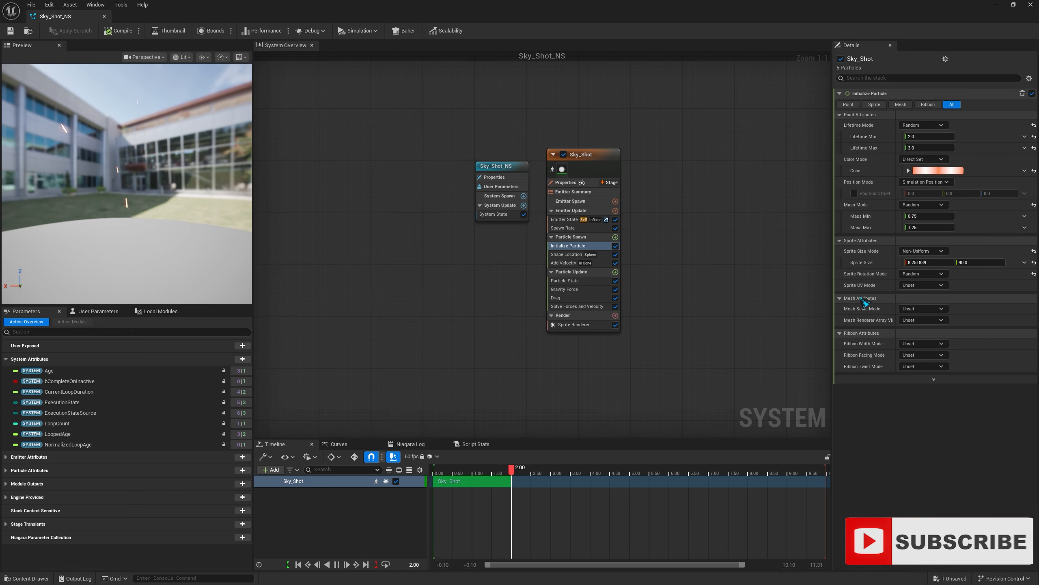
- Set the Sky_Shot emitter's sprite size to 15 by 80 and save the particle system
{"action": "left_click", "coordinate": [929, 262]}
{"action": "type", "text": "15"}
{"action": "key", "text": "Return"}
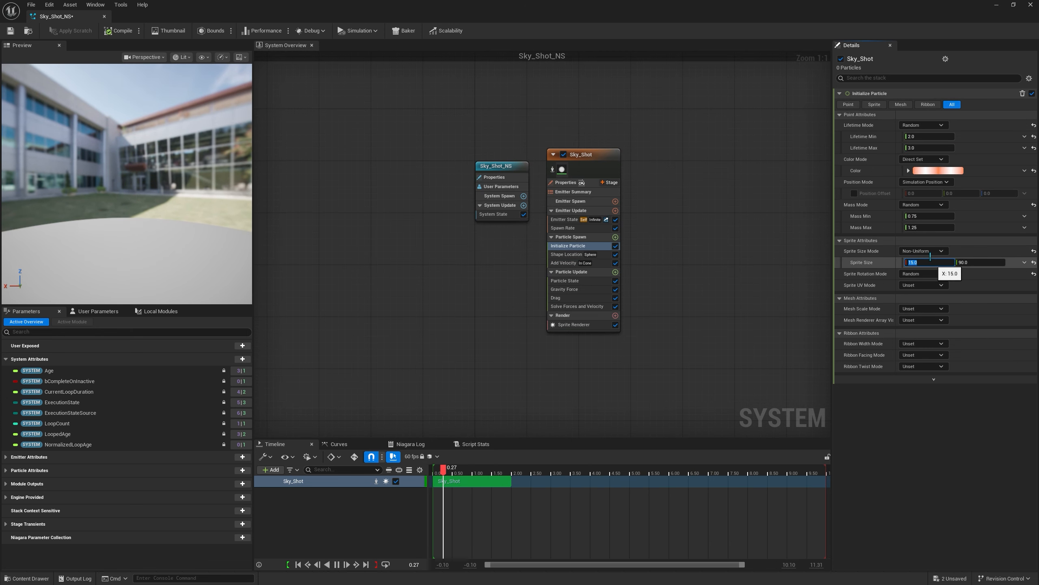
{"action": "left_click", "coordinate": [980, 262]}
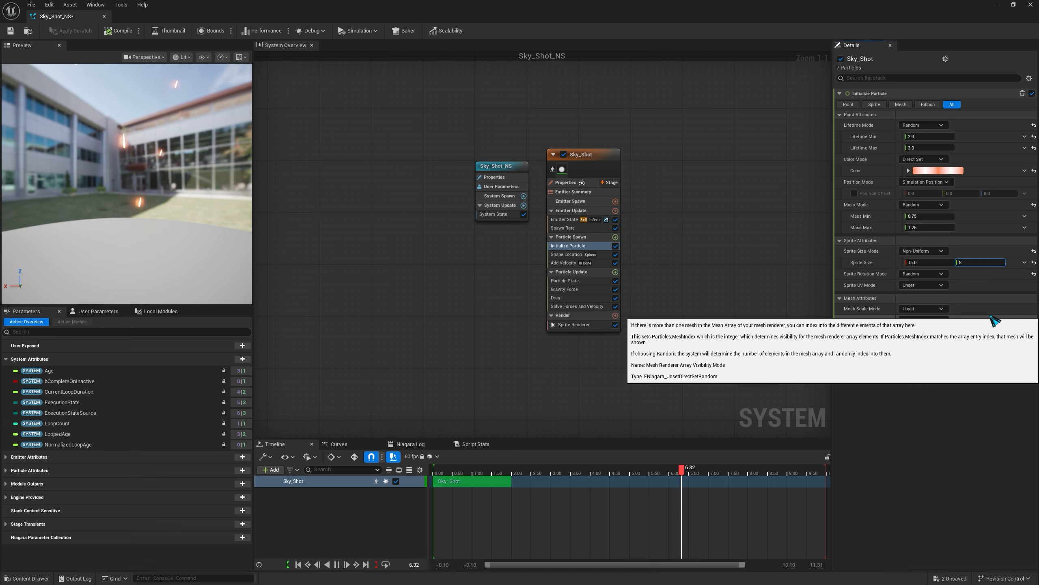
{"action": "left_click", "coordinate": [10, 31]}
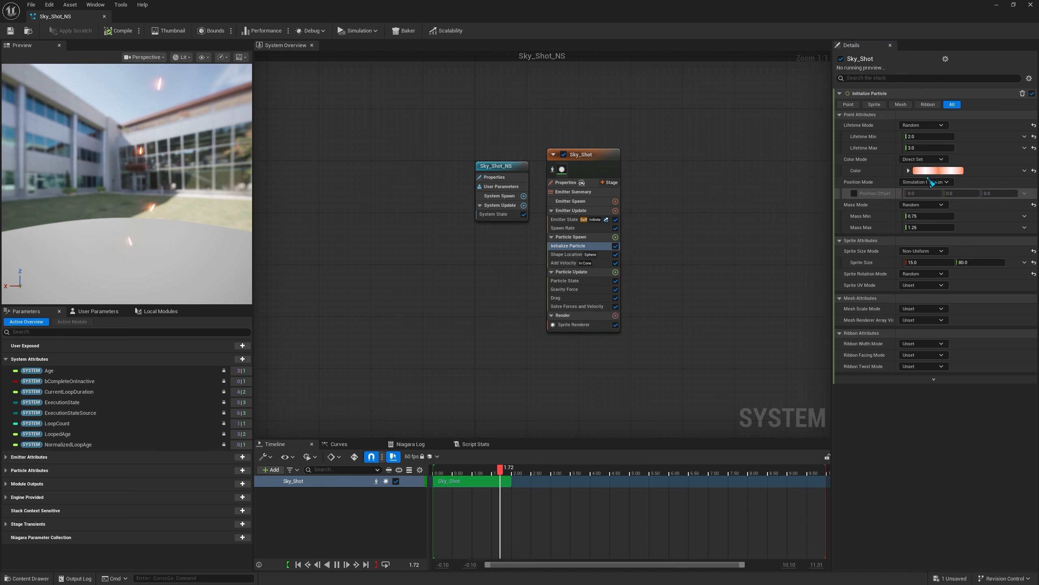
- Set the brightness Value of the Sky_Shot particle color to 400 and return to the level to view the effect
{"action": "left_click", "coordinate": [938, 171]}
{"action": "left_click", "coordinate": [910, 308]}
{"action": "type", "text": "400"}
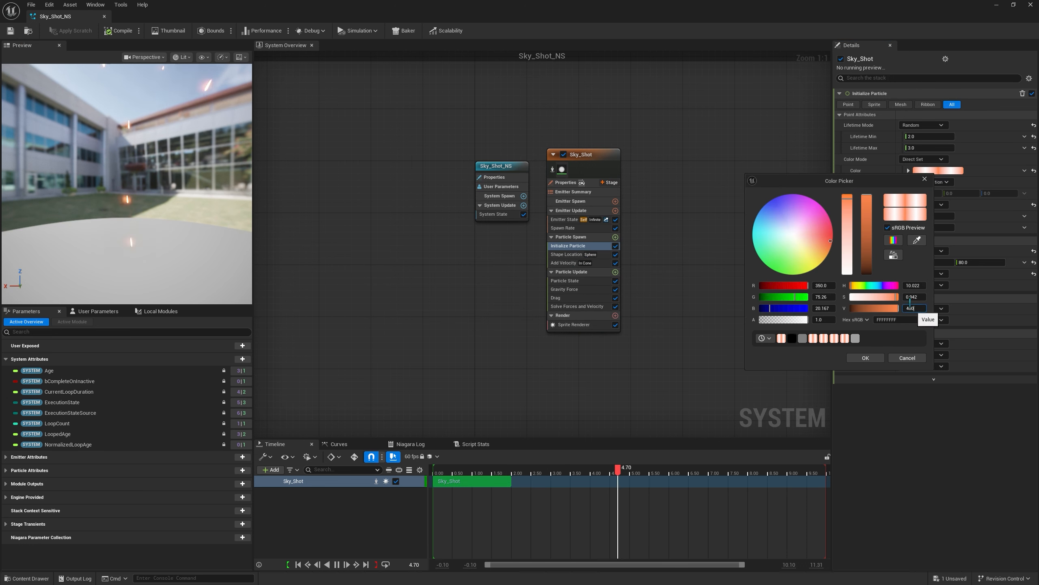
{"action": "left_click", "coordinate": [880, 356]}
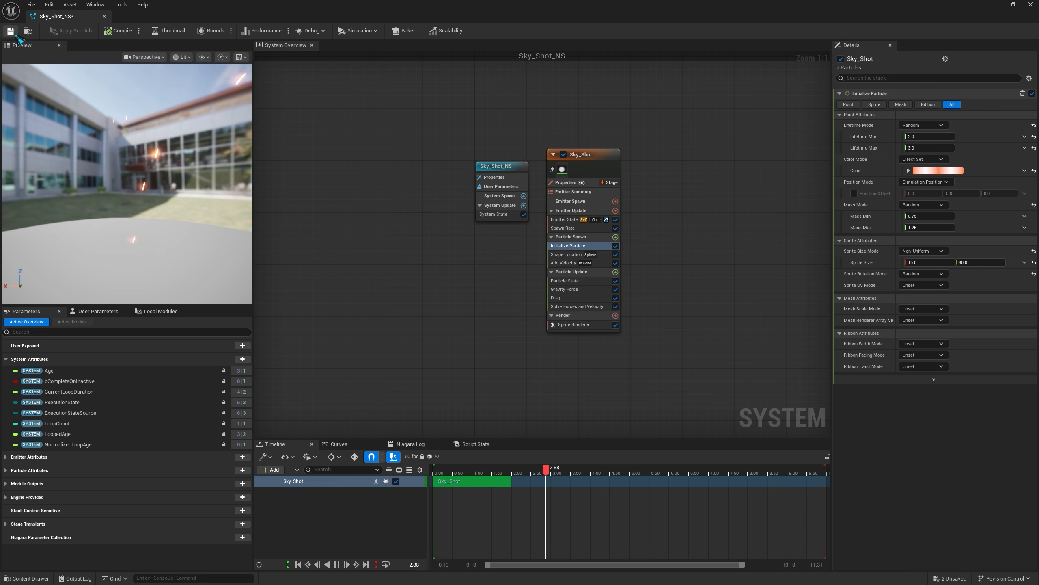
{"action": "left_click", "coordinate": [1030, 4]}
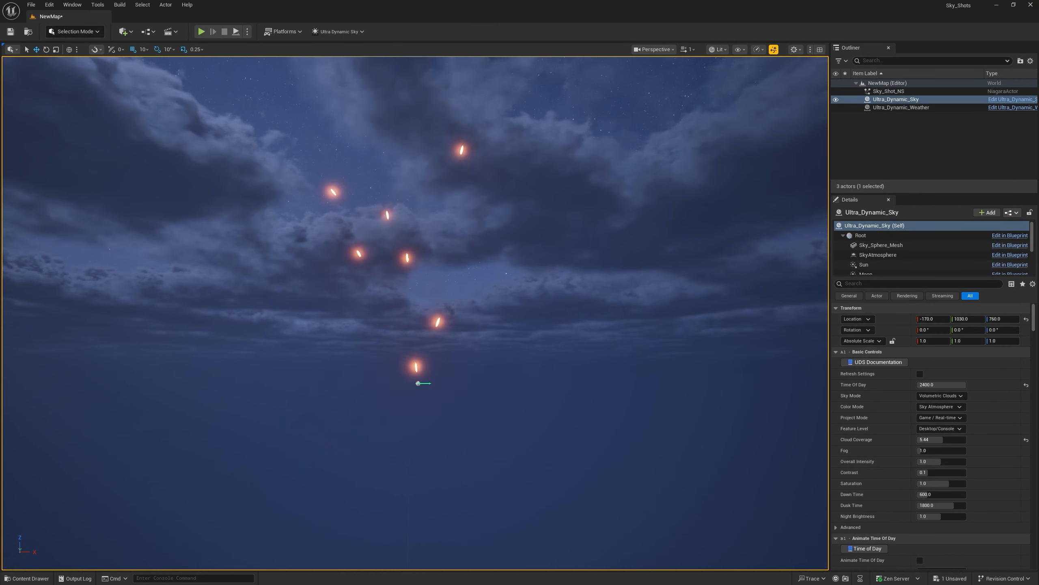
{"action": "right_click_drag", "start_coordinate": [449, 240], "coordinate": [452, 249]}
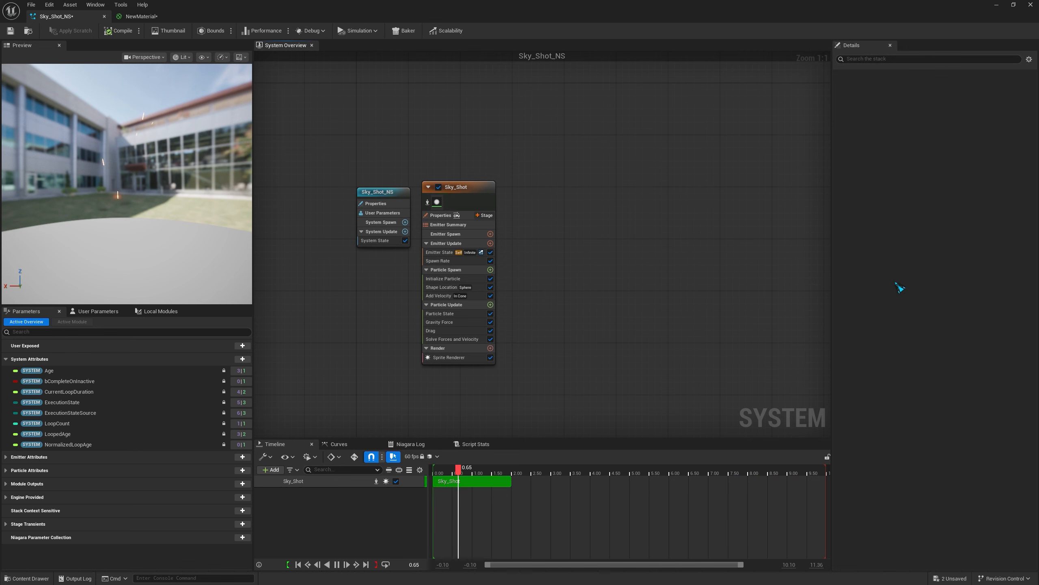
- Duplicate the Sky_Shot emitter and place the copy beside the original
{"action": "left_click", "coordinate": [478, 201]}
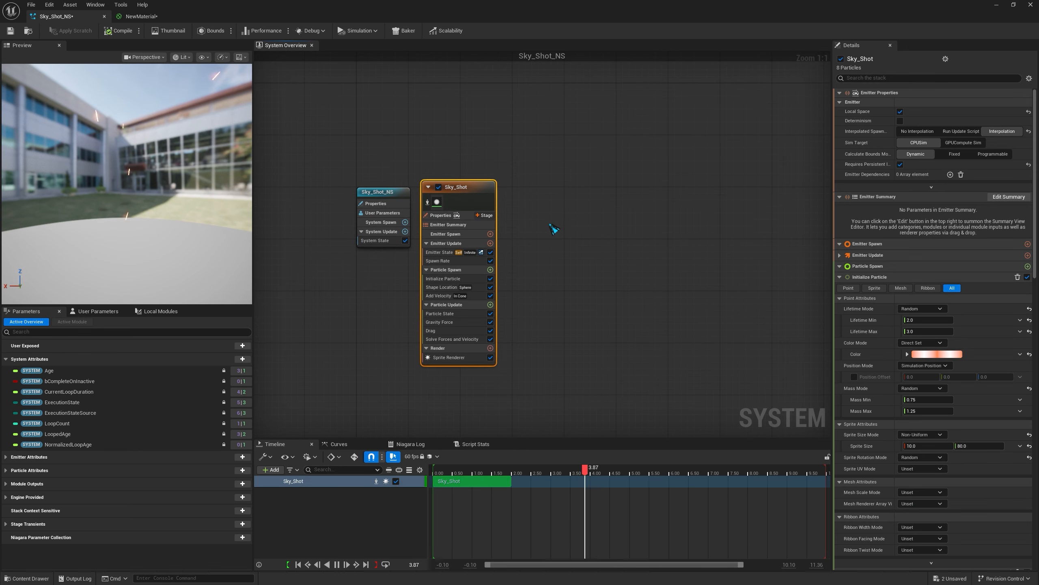
{"action": "key", "text": "ctrl+d"}
{"action": "left_click_drag", "start_coordinate": [588, 229], "coordinate": [561, 191]}
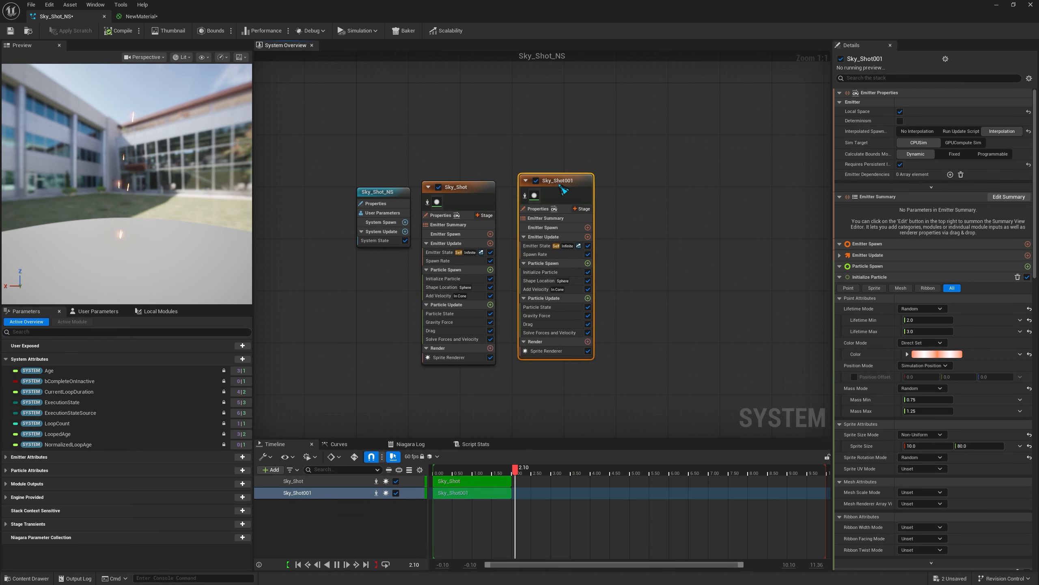
- Rename the duplicated emitter to Sky_Shot_Noise
{"action": "double_click", "coordinate": [562, 187]}
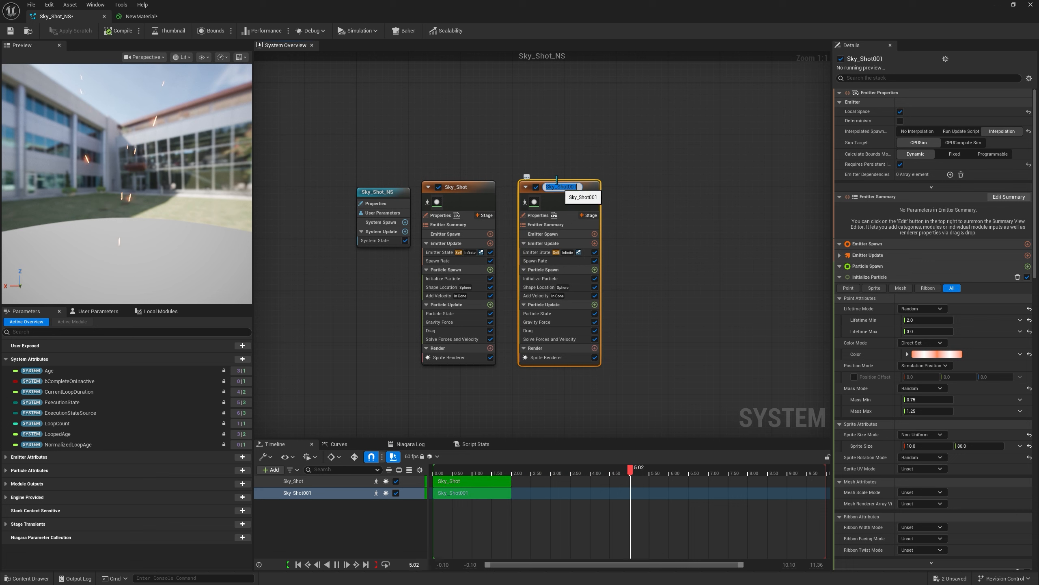
{"action": "key", "text": "Return"}
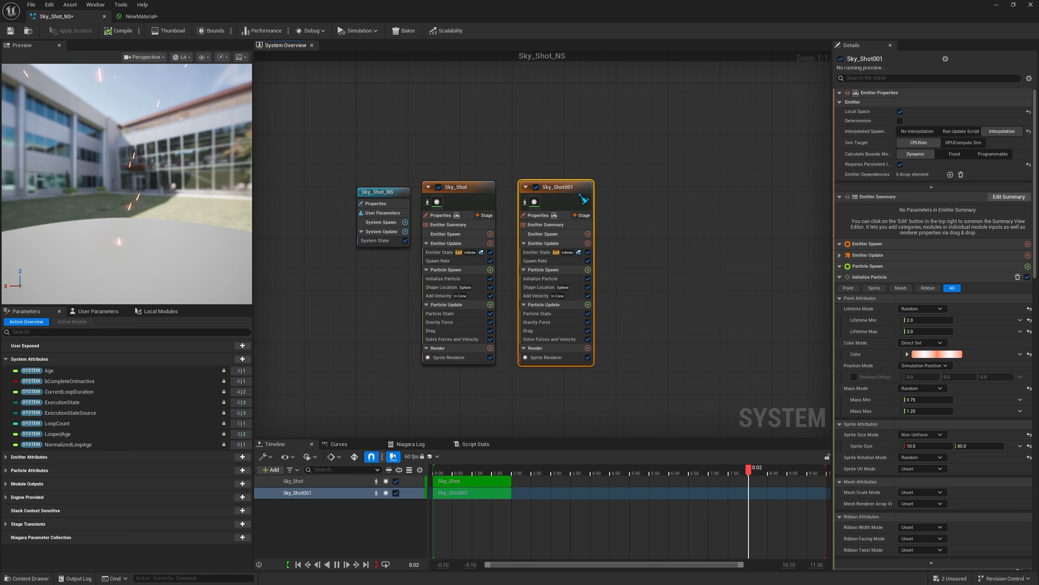
{"action": "double_click", "coordinate": [560, 187]}
{"action": "key", "text": "Right"}
{"action": "key", "text": "BackSpace"}
{"action": "key", "text": "BackSpace"}
{"action": "key", "text": "BackSpace"}
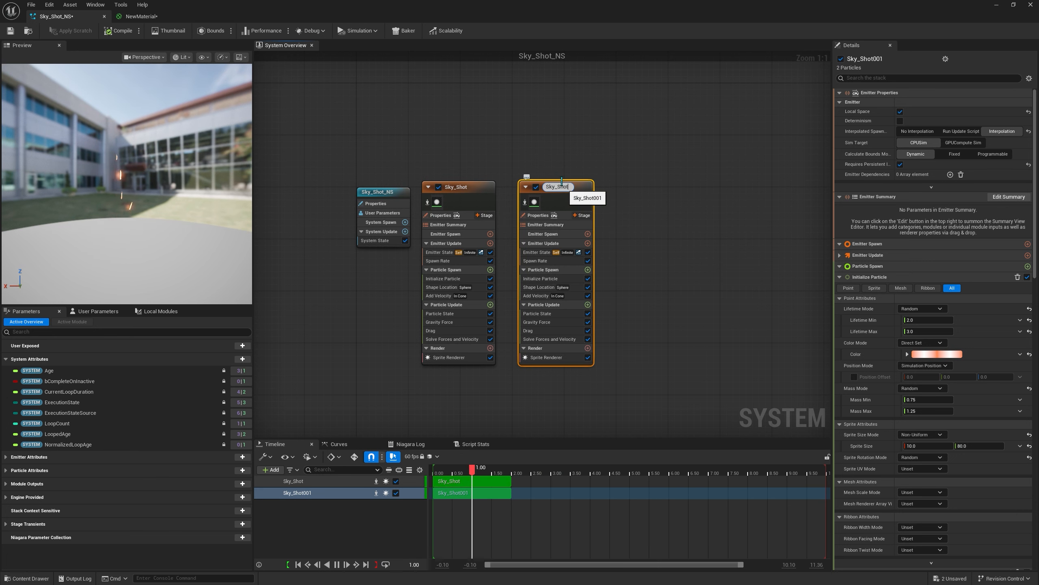
{"action": "type", "text": "_"}
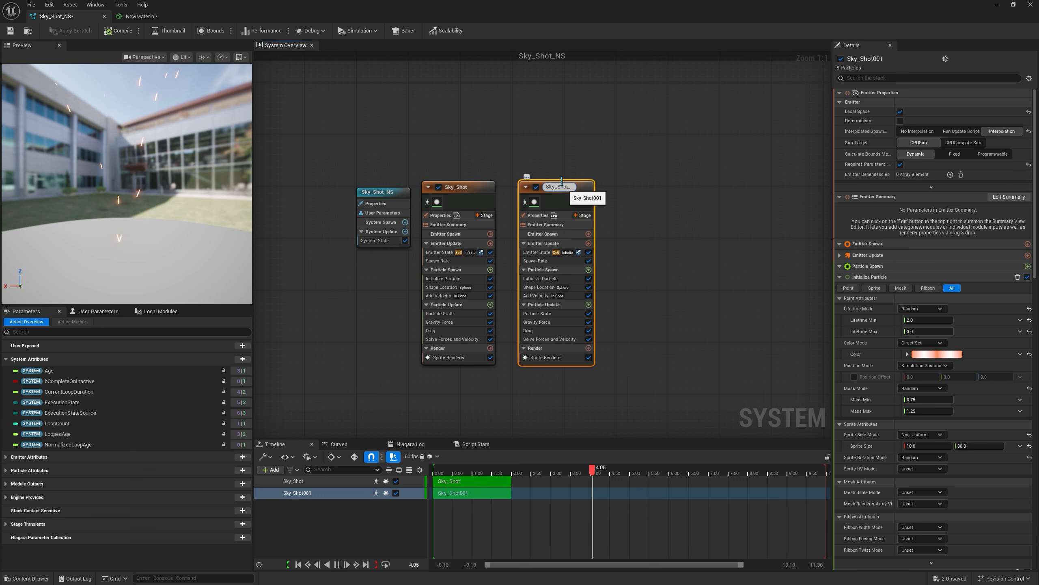
{"action": "type", "text": "Noise"}
{"action": "key", "text": "Return"}
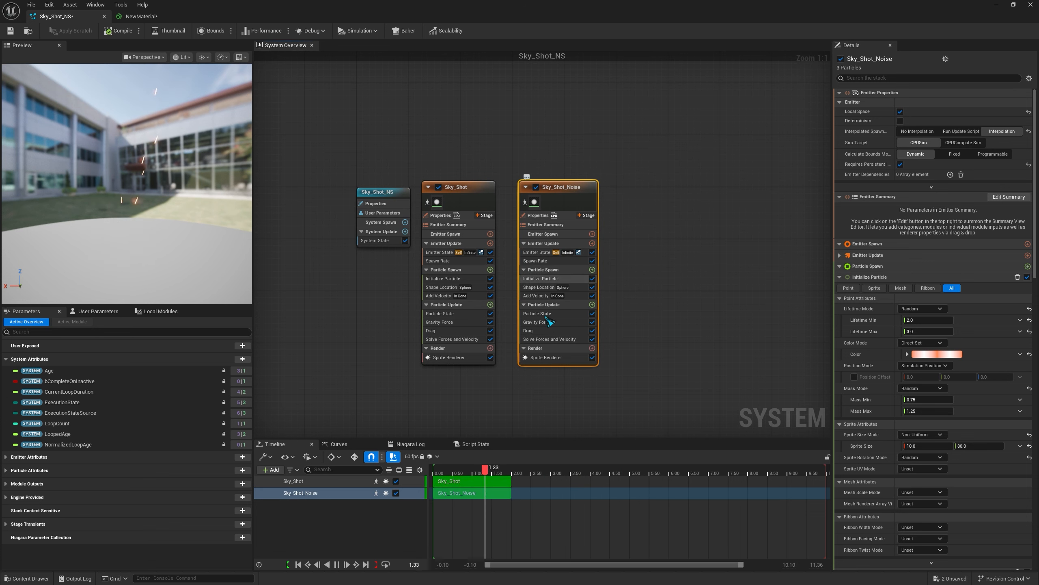
- Delete the Gravity Force, Add Velocity, Shape Location and Spawn Rate modules from the Sky_Shot_Noise emitter
{"action": "left_click", "coordinate": [549, 323]}
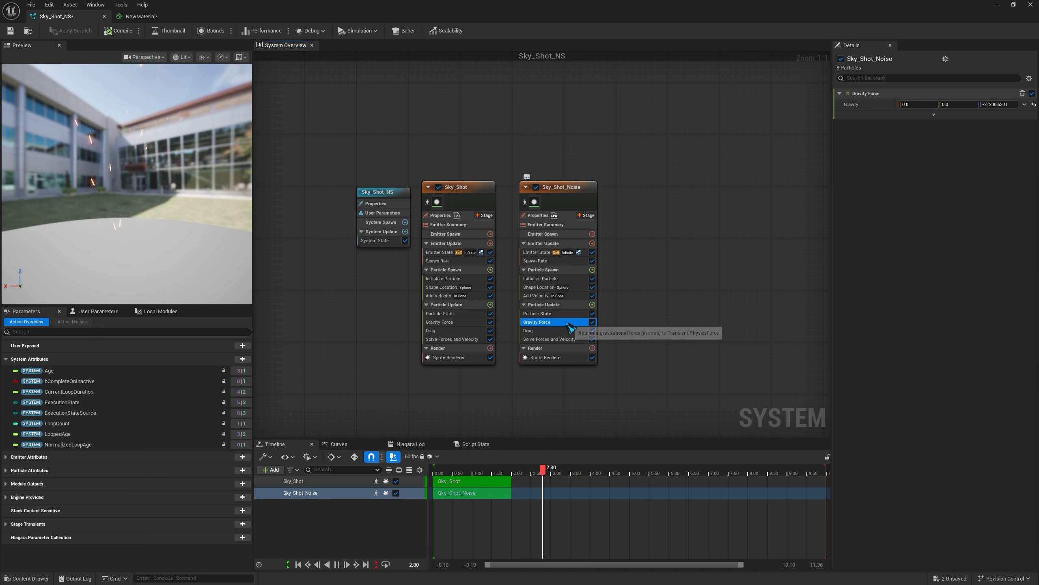
{"action": "left_click", "coordinate": [539, 296], "text": "ctrl"}
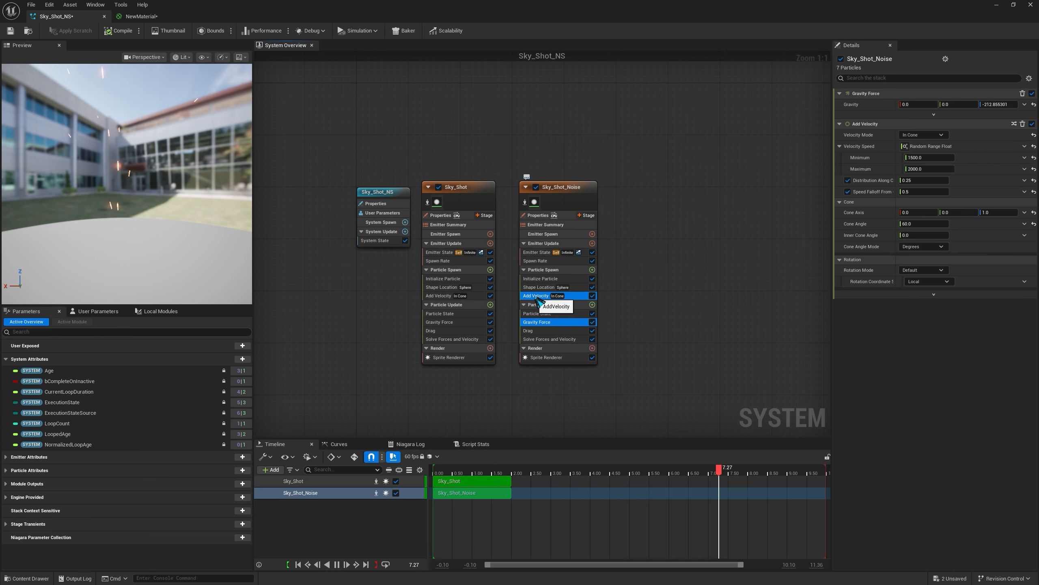
{"action": "left_click", "coordinate": [538, 287], "text": "ctrl"}
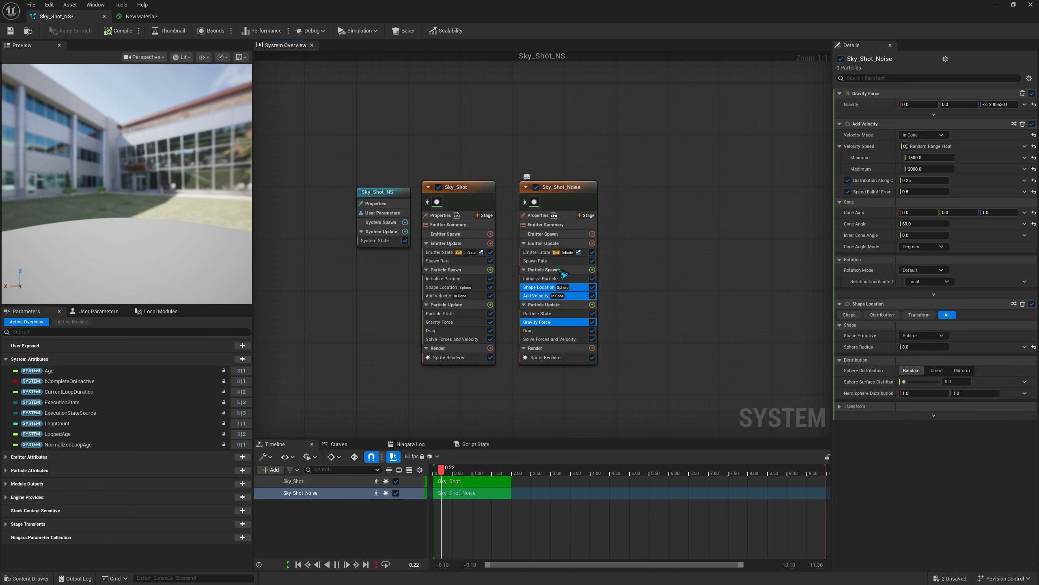
{"action": "left_click", "coordinate": [535, 261], "text": "ctrl"}
{"action": "key", "text": "Delete"}
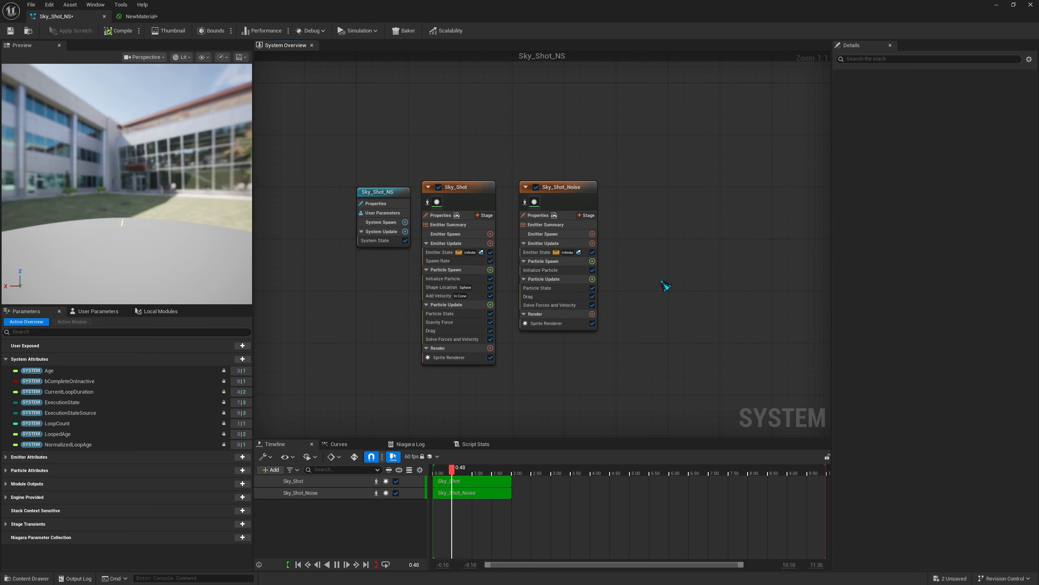
- Toggle Requires Persistent IDs off and back on in the Sky_Shot emitter's properties
{"action": "left_click", "coordinate": [482, 189]}
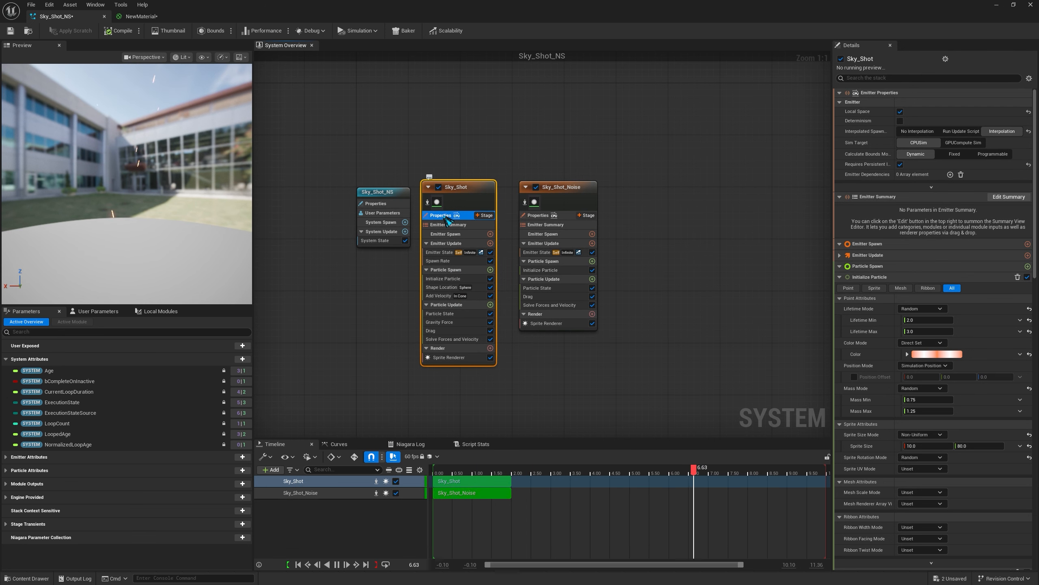
{"action": "left_click", "coordinate": [441, 214]}
{"action": "left_click", "coordinate": [901, 164]}
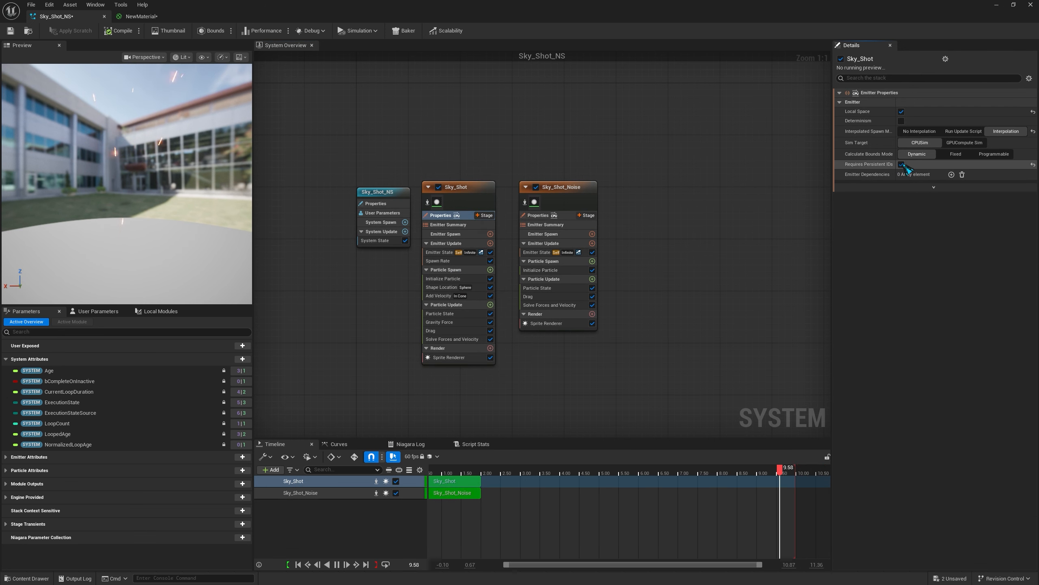
{"action": "left_click", "coordinate": [902, 165]}
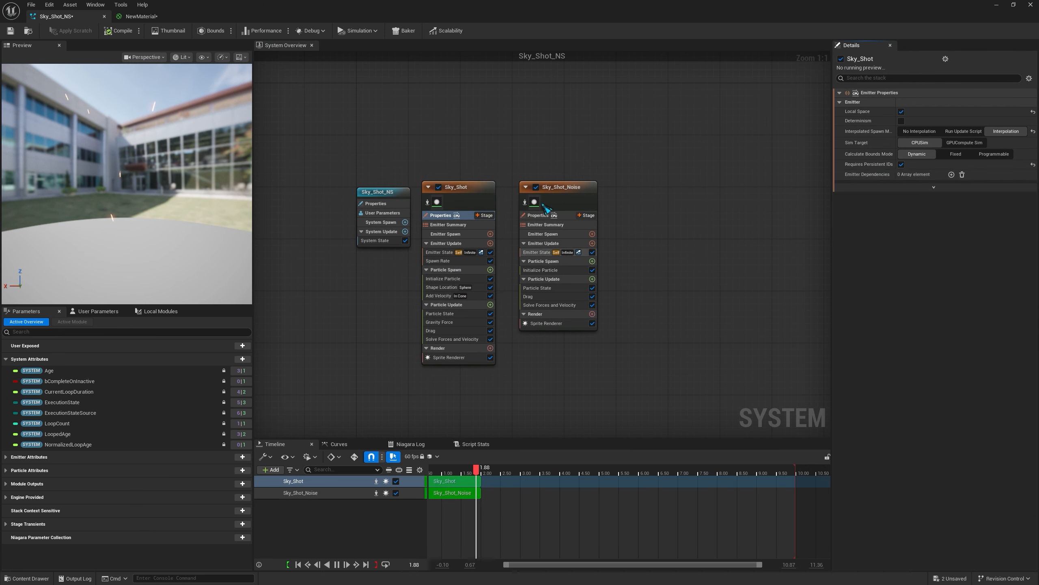
- Add an Event Handler stage to both the Sky_Shot and Sky_Shot_Noise emitters
{"action": "left_click", "coordinate": [484, 215]}
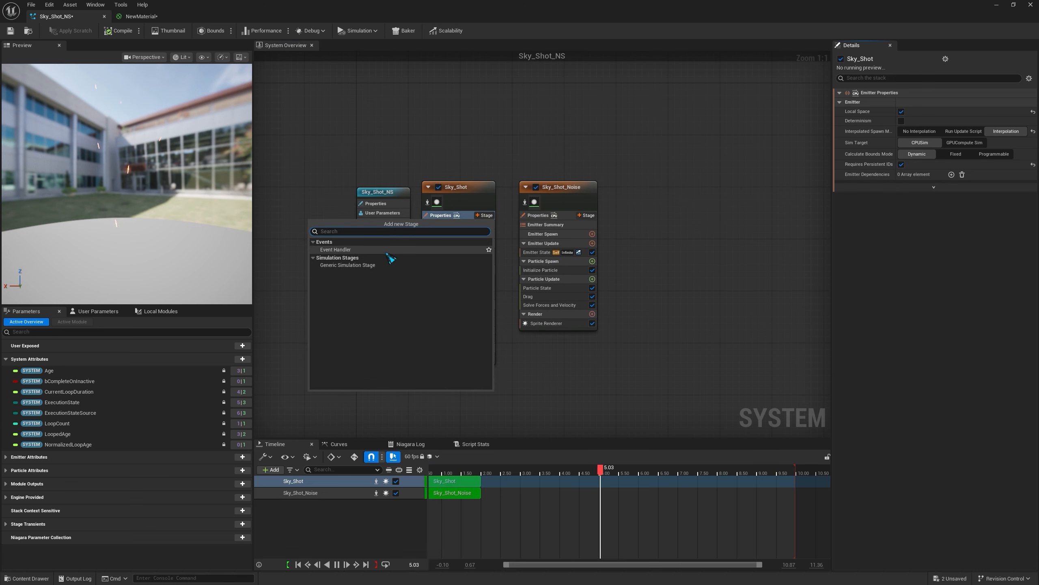
{"action": "left_click", "coordinate": [387, 250]}
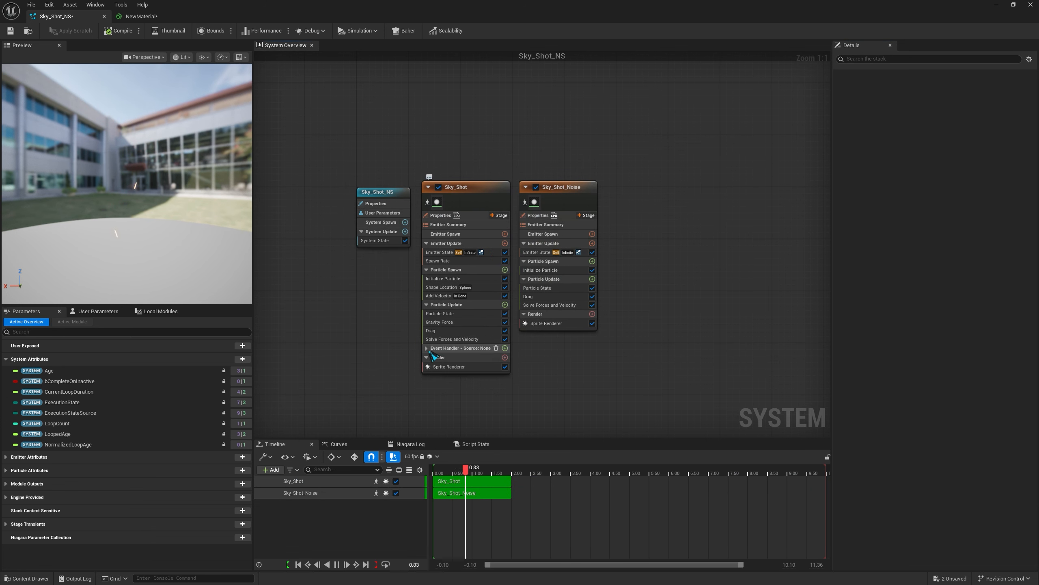
{"action": "left_click", "coordinate": [477, 358]}
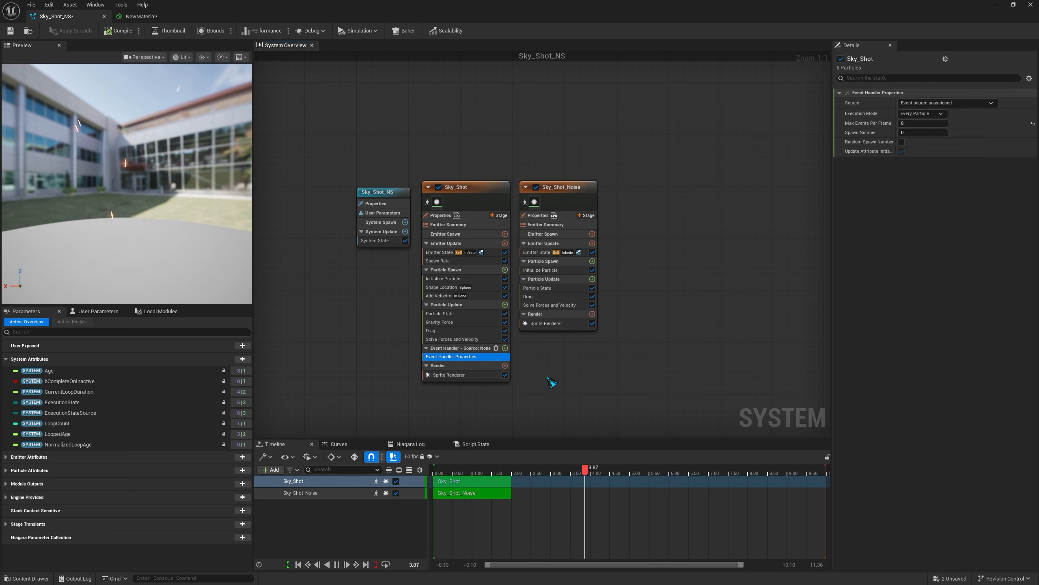
{"action": "left_click", "coordinate": [568, 199]}
{"action": "left_click", "coordinate": [587, 214]}
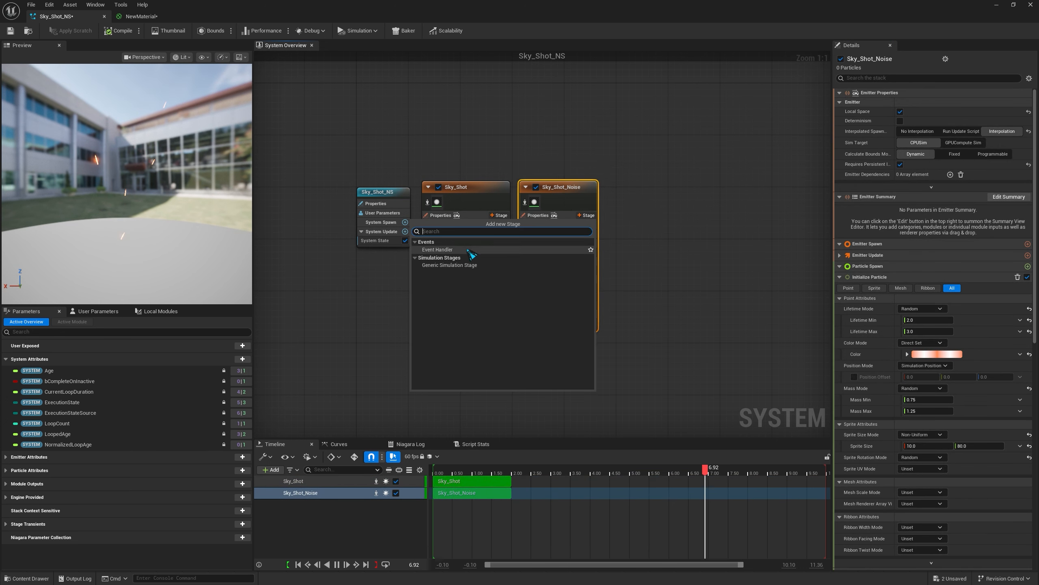
{"action": "left_click", "coordinate": [471, 250]}
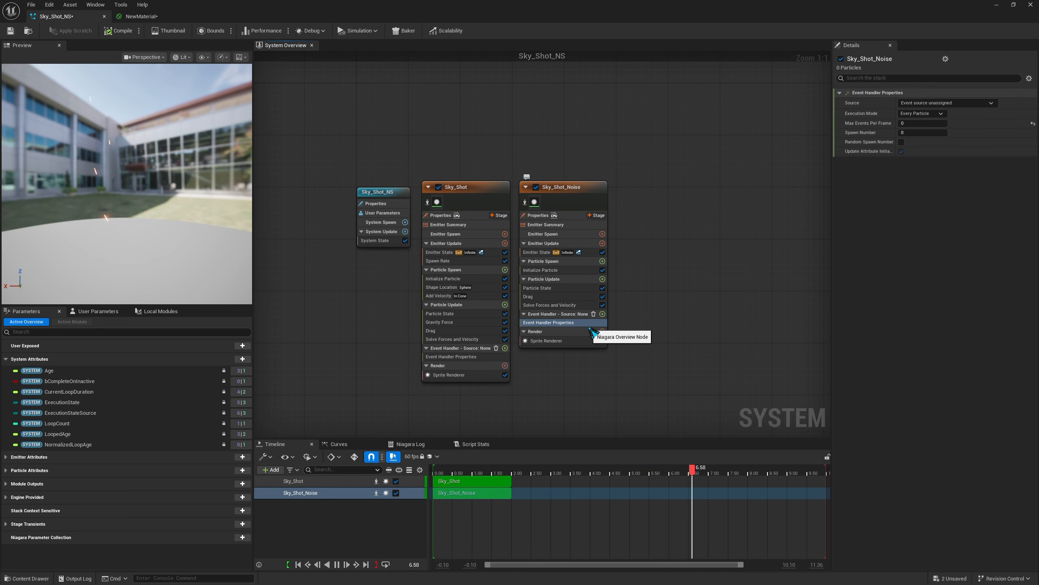
- Add a Generate Location Event module to the Particle Update group of the Sky_Shot emitter
{"action": "left_click", "coordinate": [487, 305]}
{"action": "left_click", "coordinate": [505, 304]}
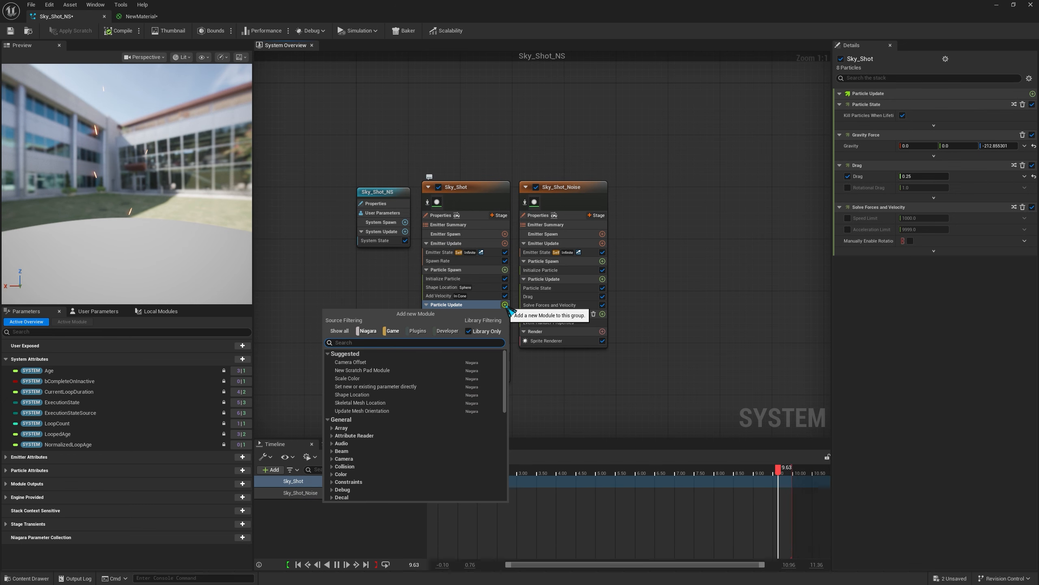
{"action": "type", "text": "gene"}
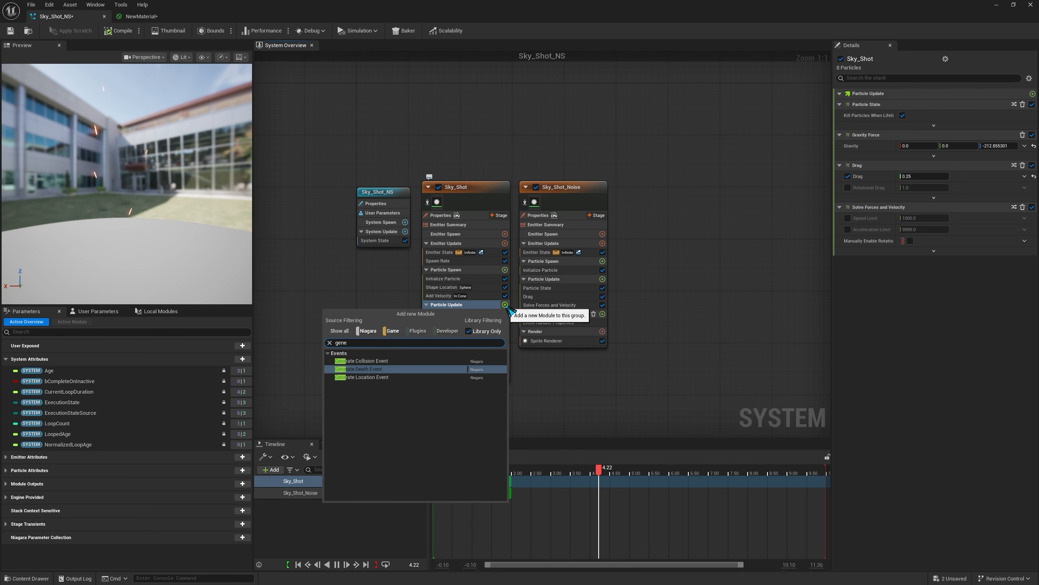
{"action": "left_click", "coordinate": [398, 378]}
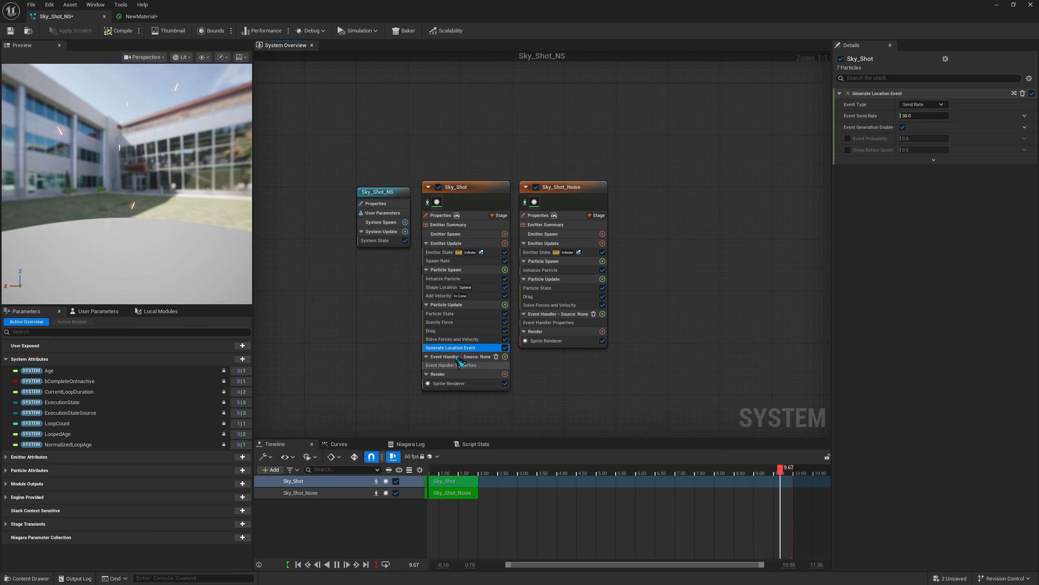
- Set the Sky_Shot_Noise event handler's source to Sky_Shot's LocationEvent and its execution mode to Spawned Particles
{"action": "mouse_move", "coordinate": [464, 353]}
{"action": "left_click", "coordinate": [568, 188]}
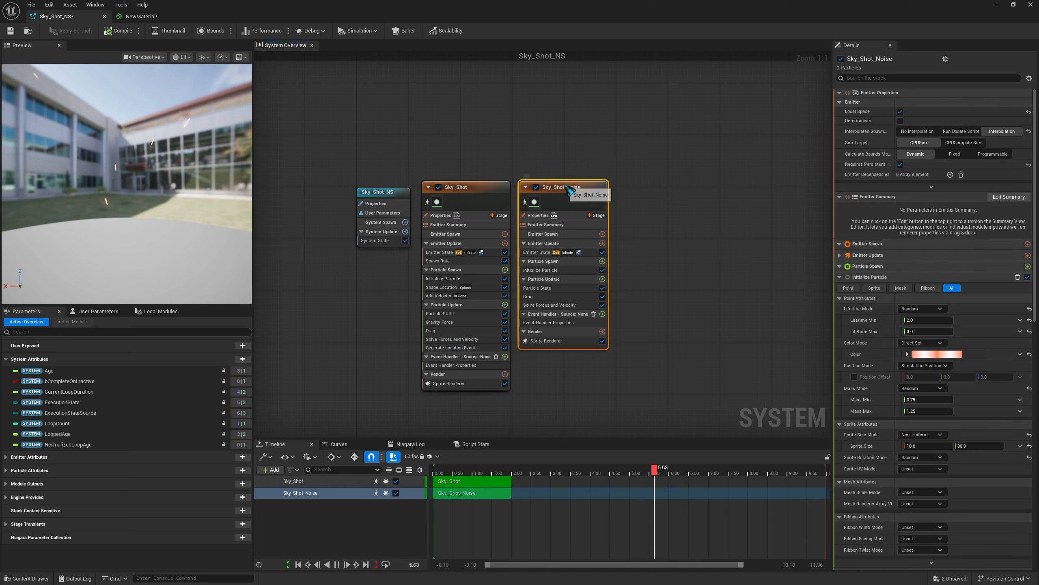
{"action": "mouse_move", "coordinate": [565, 262]}
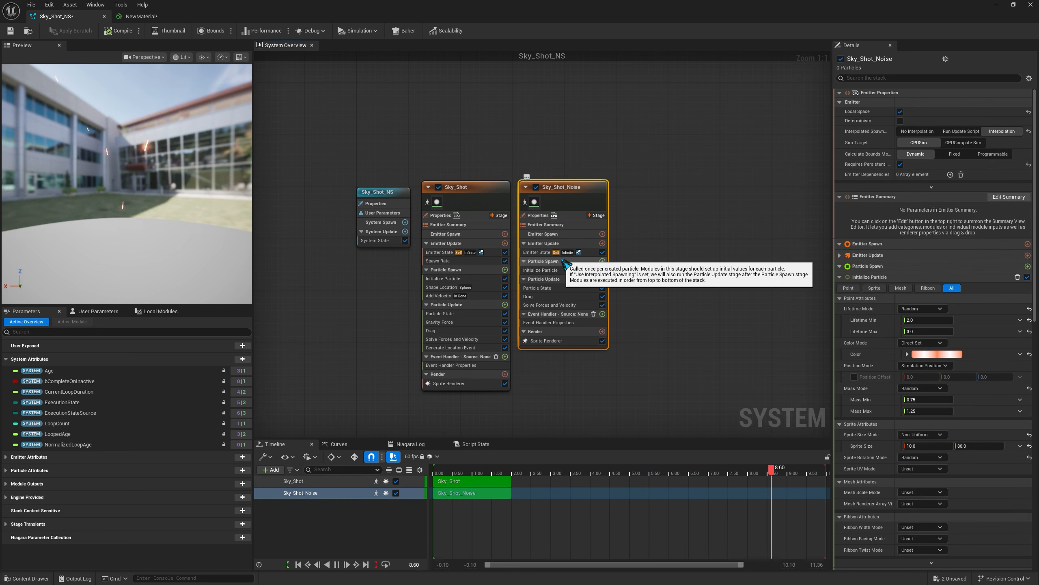
{"action": "left_click", "coordinate": [549, 323]}
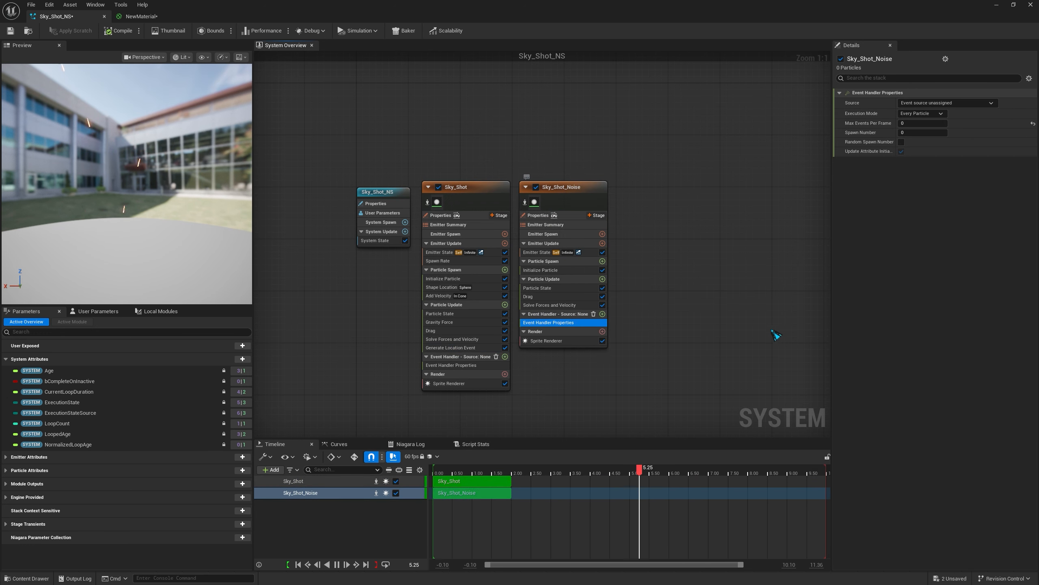
{"action": "left_click", "coordinate": [948, 102]}
{"action": "left_click", "coordinate": [942, 135]}
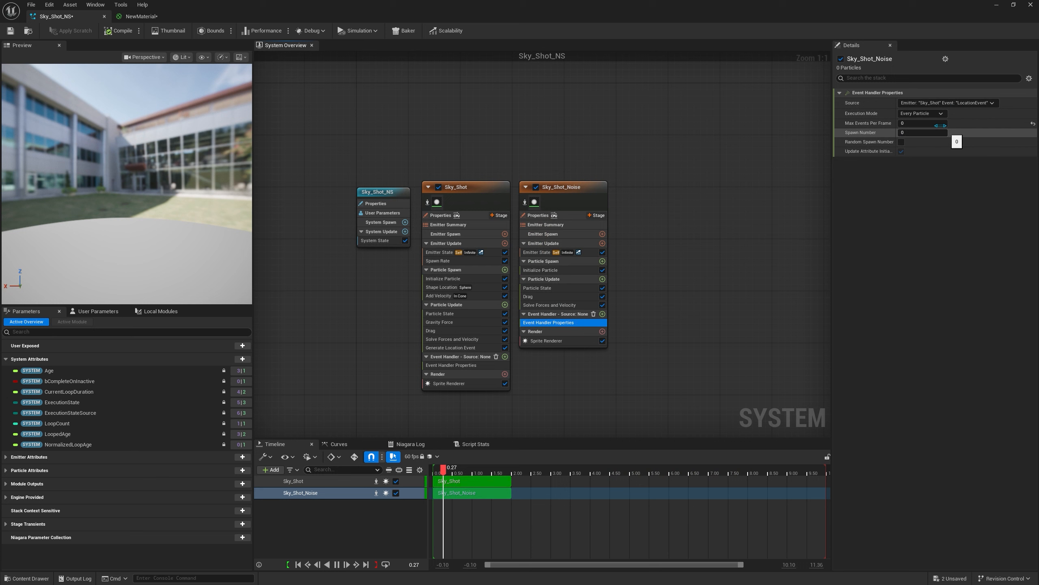
{"action": "left_click", "coordinate": [921, 113]}
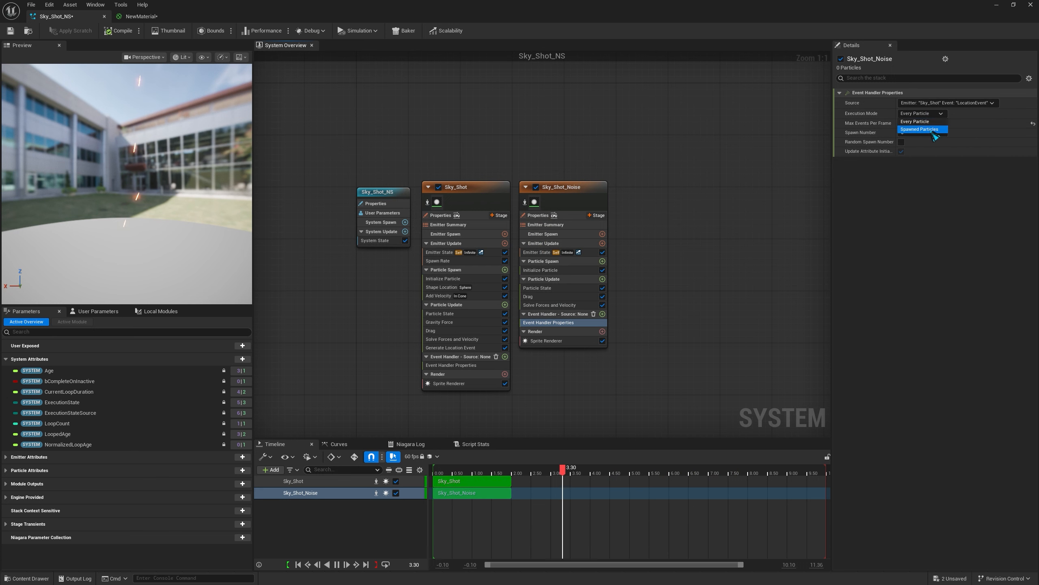
{"action": "left_click", "coordinate": [933, 130]}
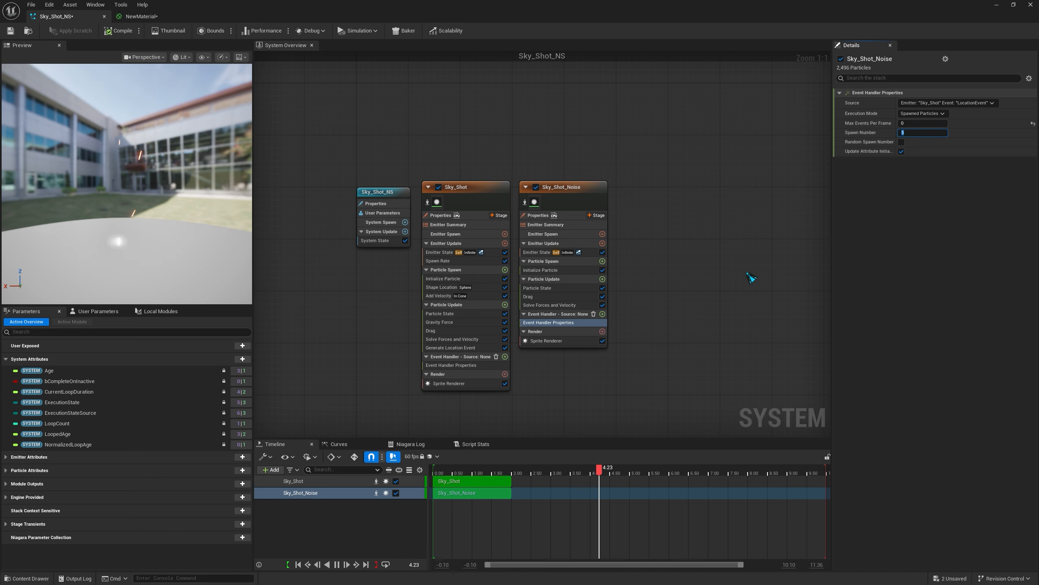
- Add a Receive Location Event module to the Sky_Shot_Noise event handler and switch the module to version 1.0
{"action": "right_click_drag", "start_coordinate": [727, 274], "coordinate": [726, 257]}
{"action": "right_click", "coordinate": [727, 258]}
{"action": "right_click_drag", "start_coordinate": [673, 228], "coordinate": [675, 270]}
{"action": "left_click", "coordinate": [600, 336]}
{"action": "type", "text": "r"}
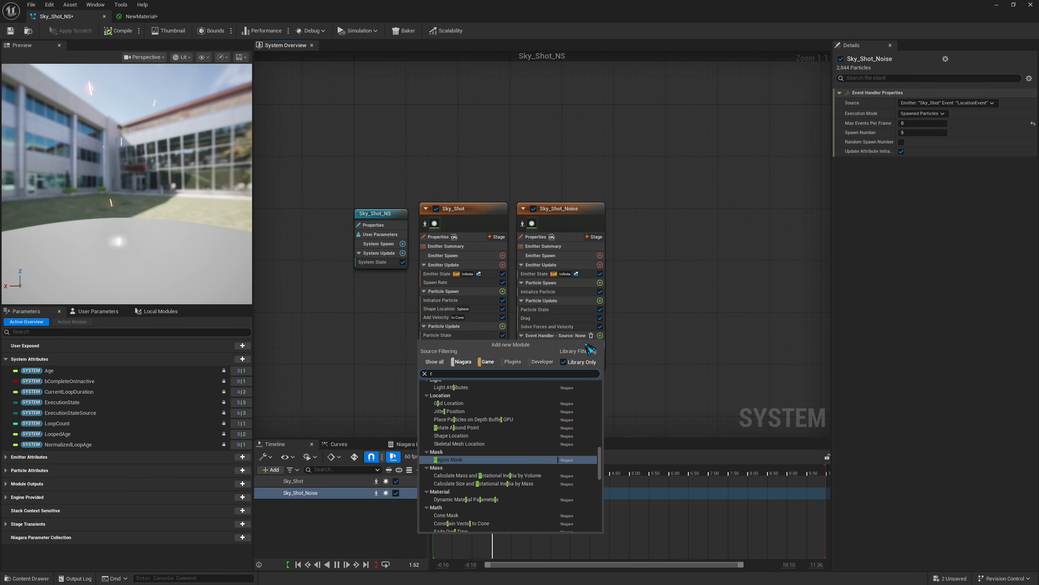
{"action": "type", "text": "ec"}
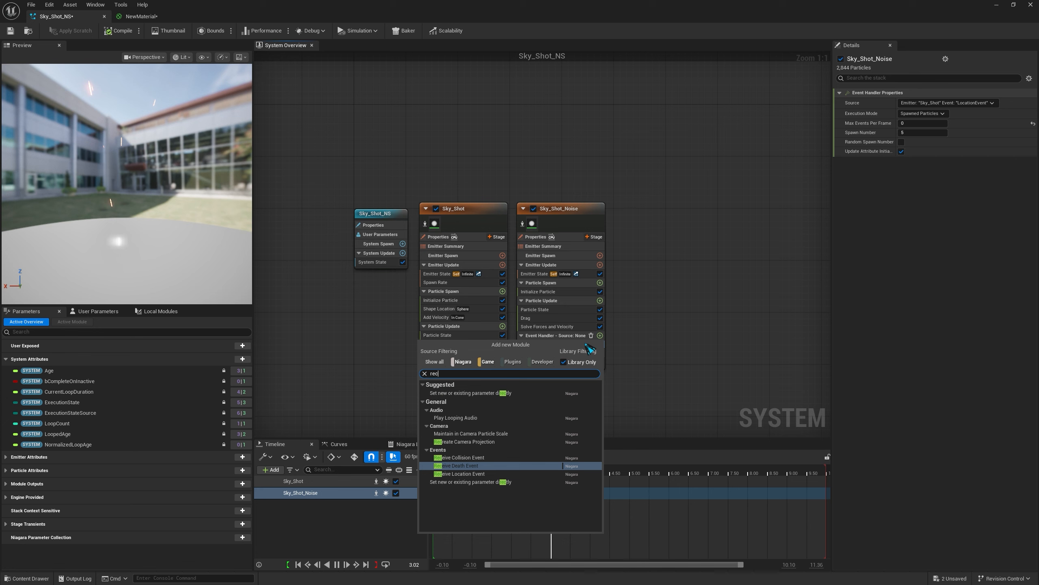
{"action": "left_click", "coordinate": [475, 474]}
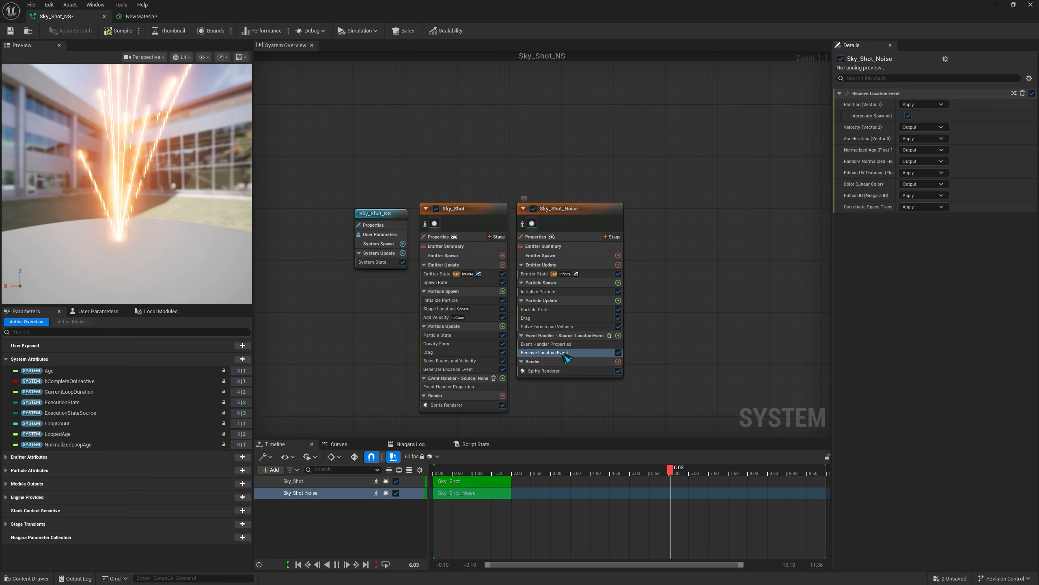
{"action": "left_click", "coordinate": [1015, 94]}
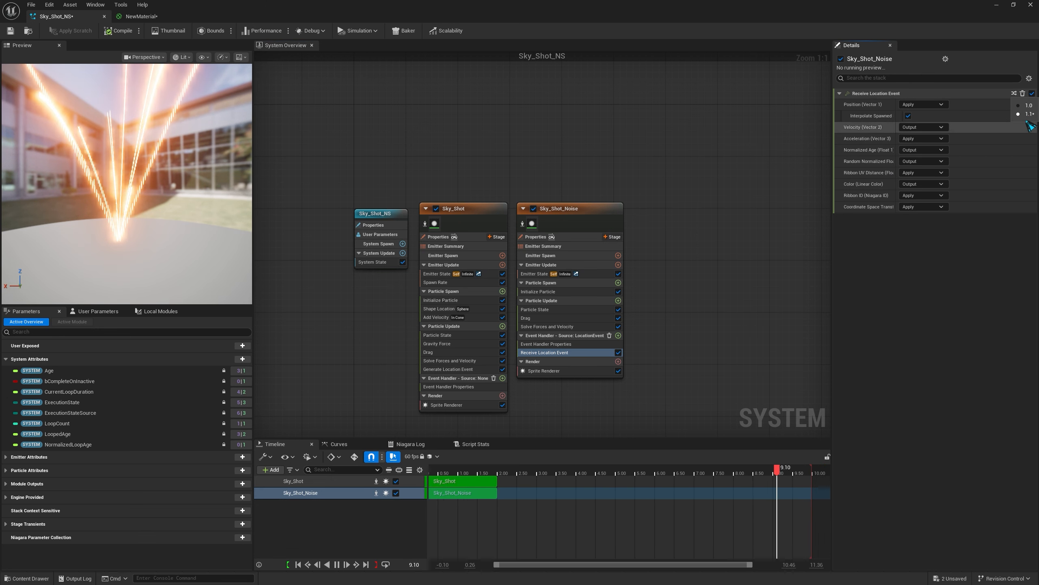
{"action": "left_click", "coordinate": [1031, 109]}
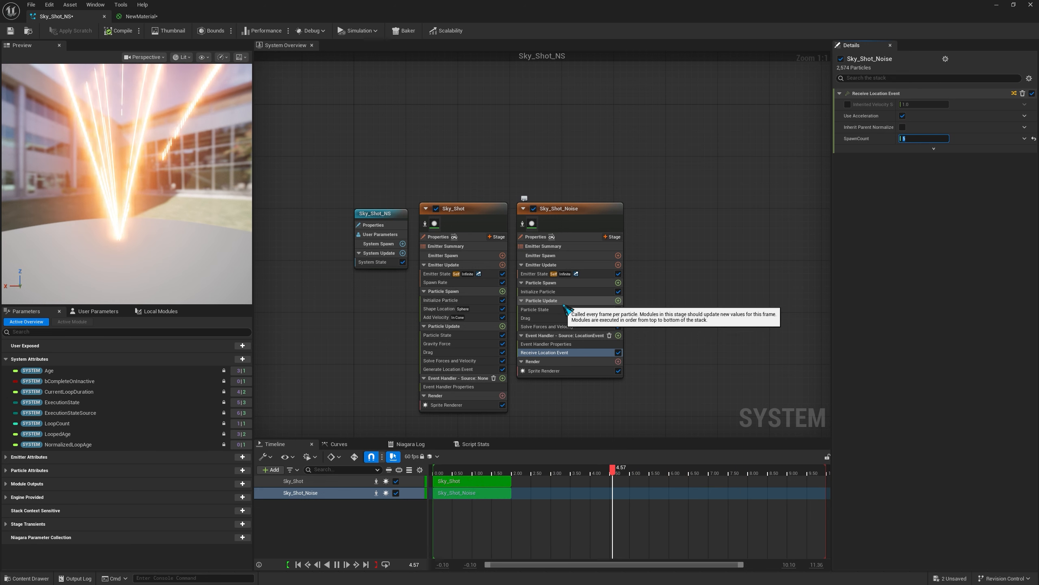
- Set the HSV value of the Sky_Shot_Noise particle color to 380 in Initialize Particle
{"action": "left_click", "coordinate": [547, 291]}
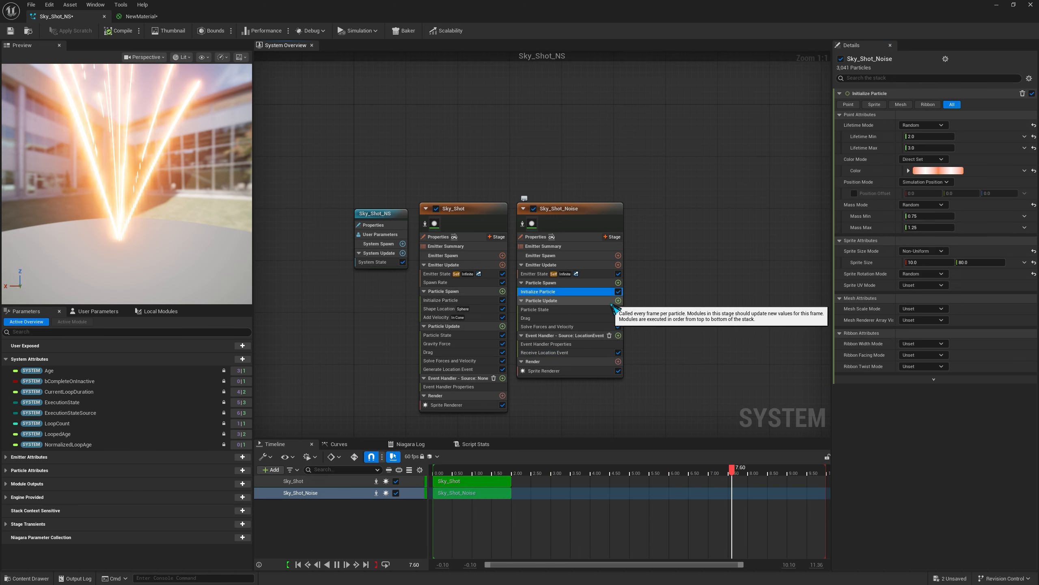
{"action": "left_click", "coordinate": [954, 172]}
{"action": "left_click", "coordinate": [933, 306]}
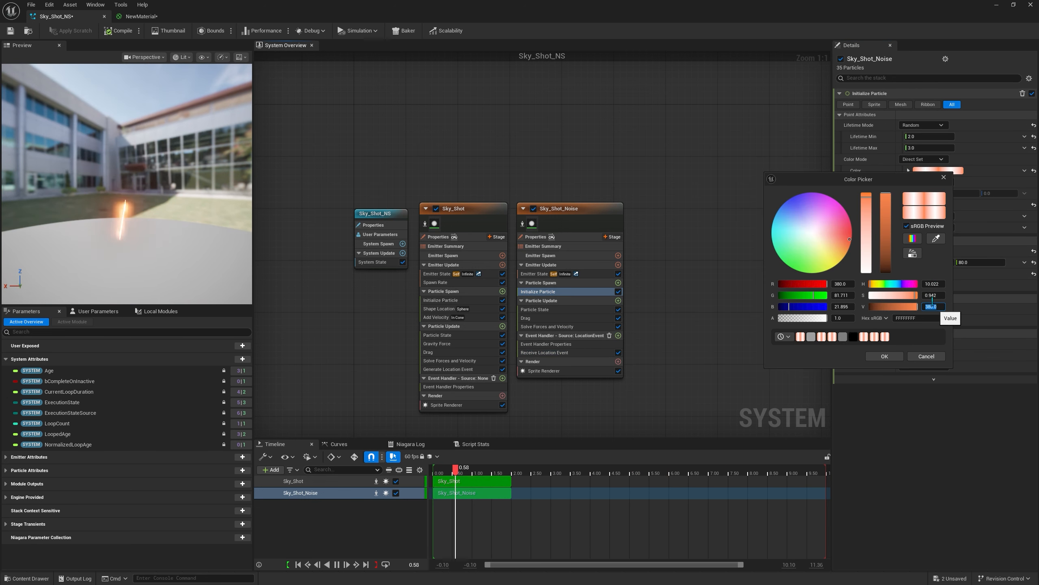
{"action": "left_click", "coordinate": [884, 357]}
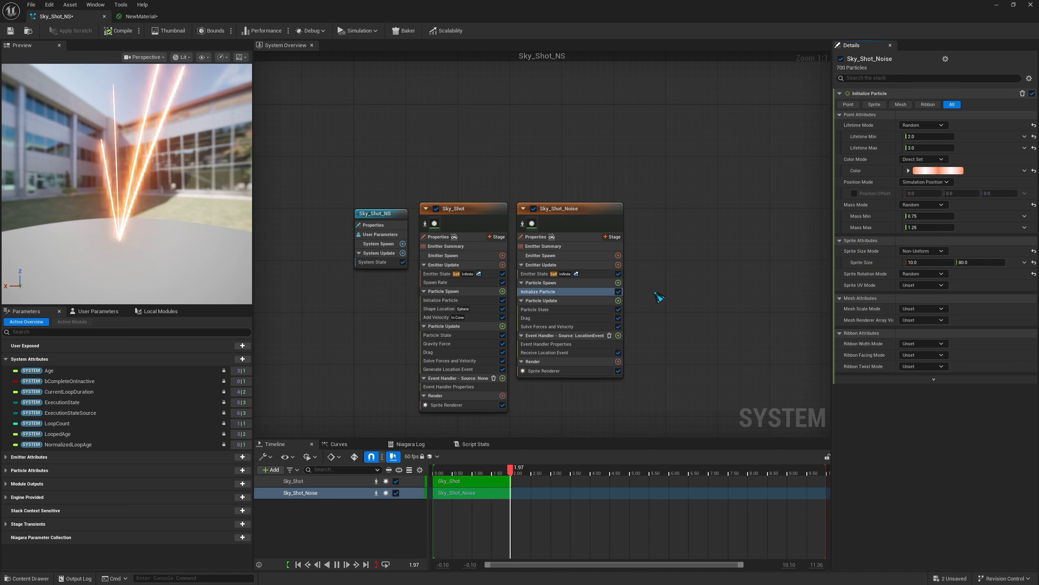
- Try the Random Uniform sprite size mode for Sky_Shot_Noise with a minimum of 10 and a maximum of 30
{"action": "left_click", "coordinate": [923, 251]}
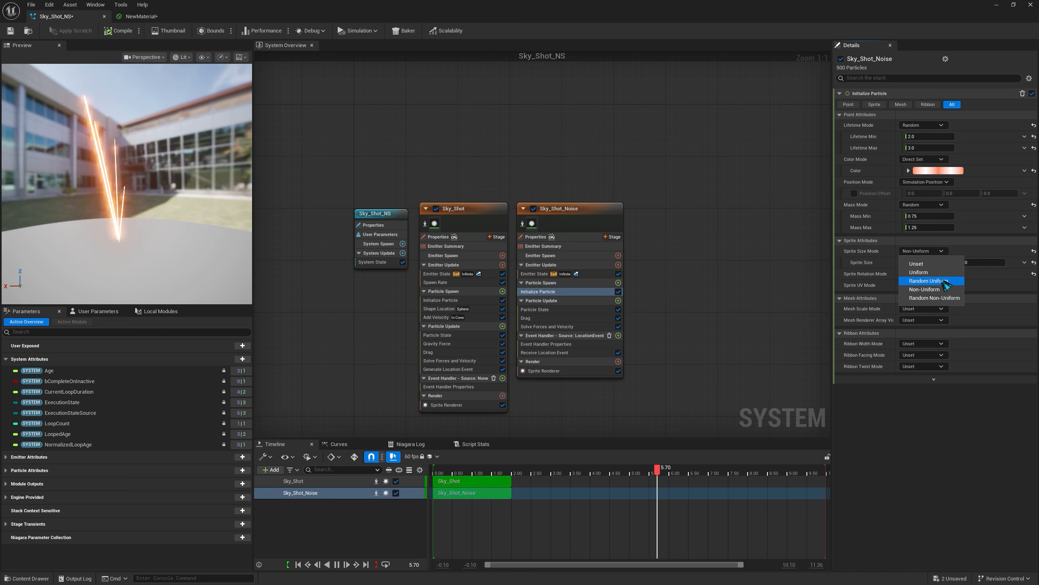
{"action": "left_click", "coordinate": [929, 280]}
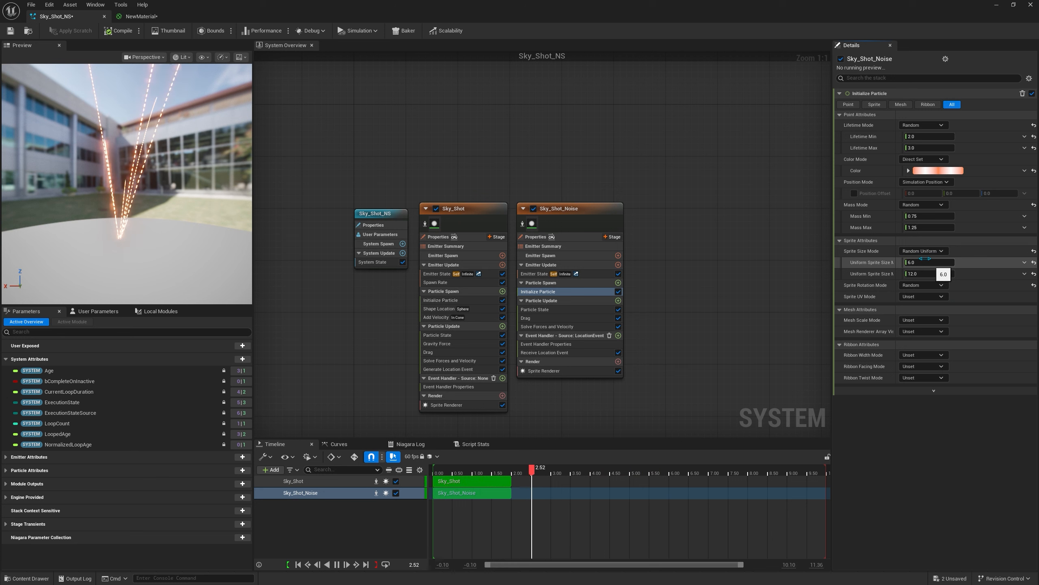
{"action": "left_click", "coordinate": [930, 262]}
{"action": "type", "text": "10"}
{"action": "key", "text": "Return"}
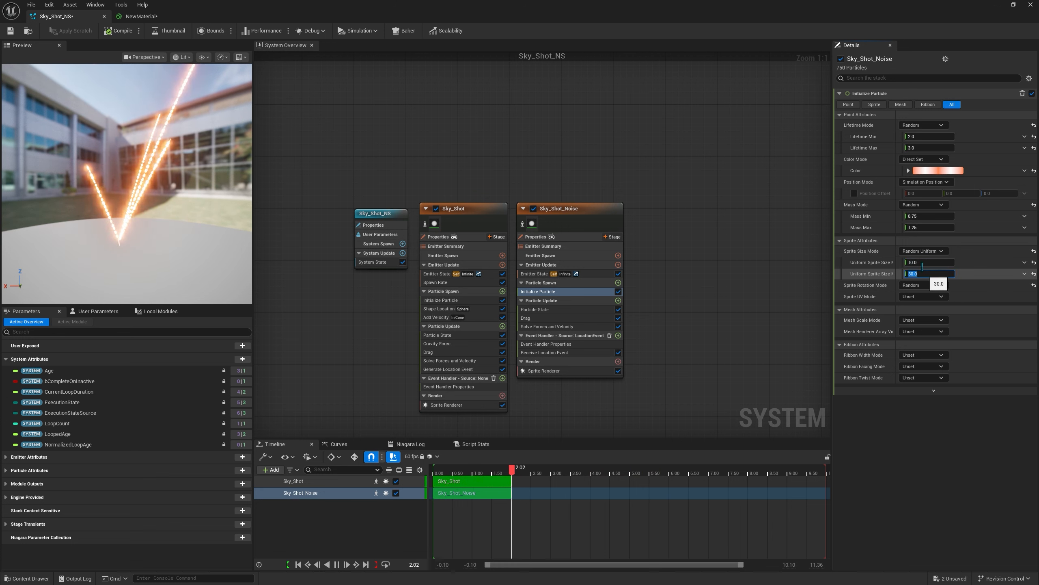
{"action": "left_click", "coordinate": [973, 276]}
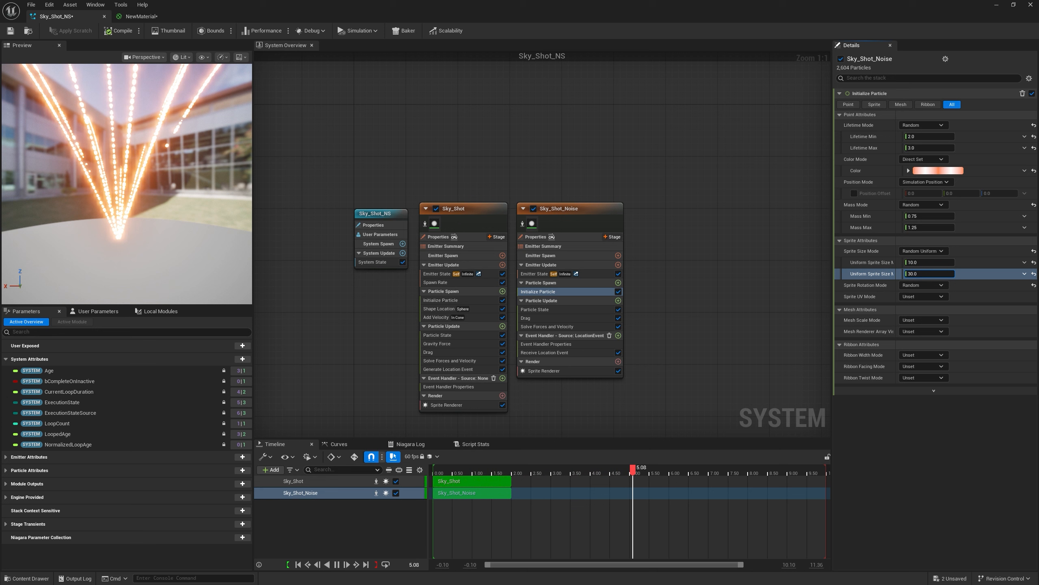
{"action": "left_click_drag", "start_coordinate": [928, 271], "coordinate": [949, 271]}
{"action": "left_click", "coordinate": [929, 273]}
{"action": "type", "text": "3"}
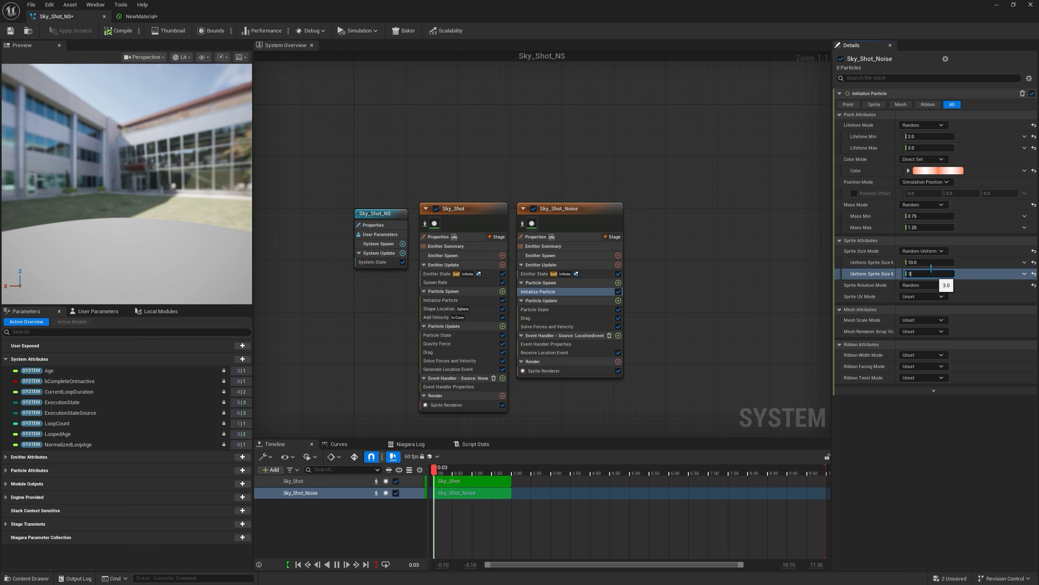
- Set the Sky_Shot_Noise particle lifetime to a minimum of 0.58 and a maximum of 0.95
{"action": "left_click", "coordinate": [927, 136]}
{"action": "type", "text": "0.58"}
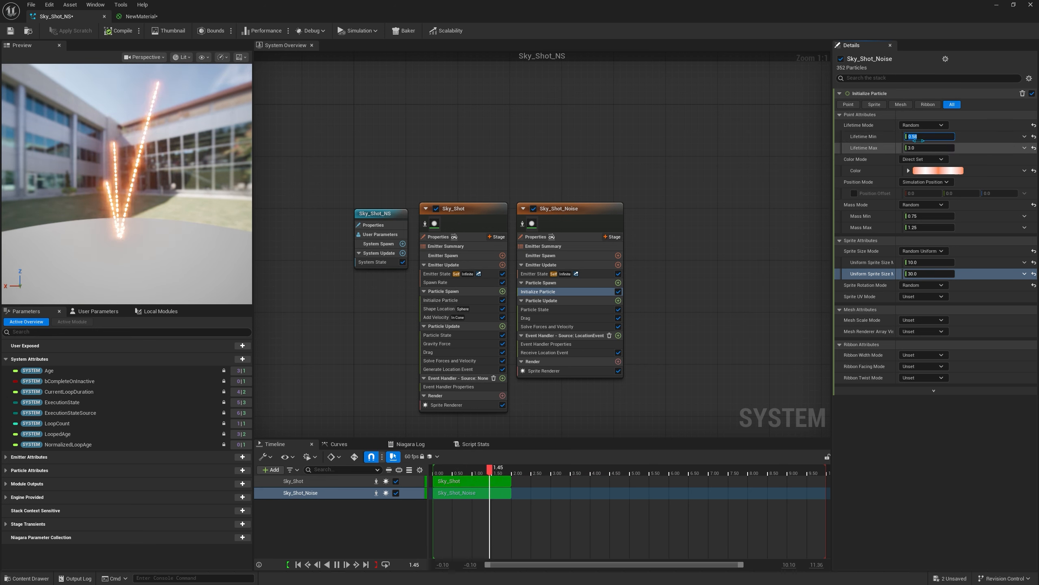
{"action": "type", "text": "0.95"}
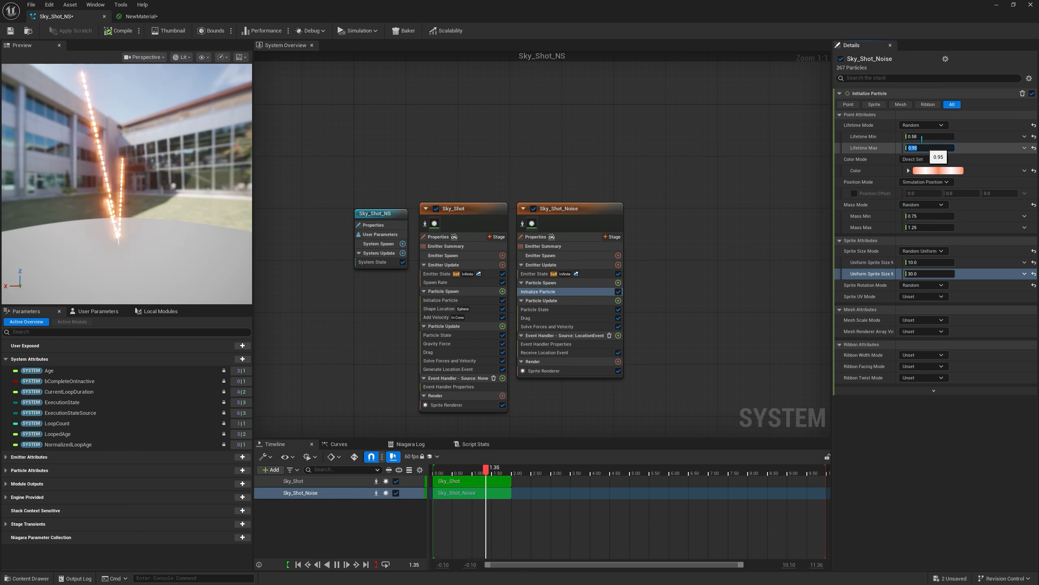
{"action": "left_click", "coordinate": [947, 420]}
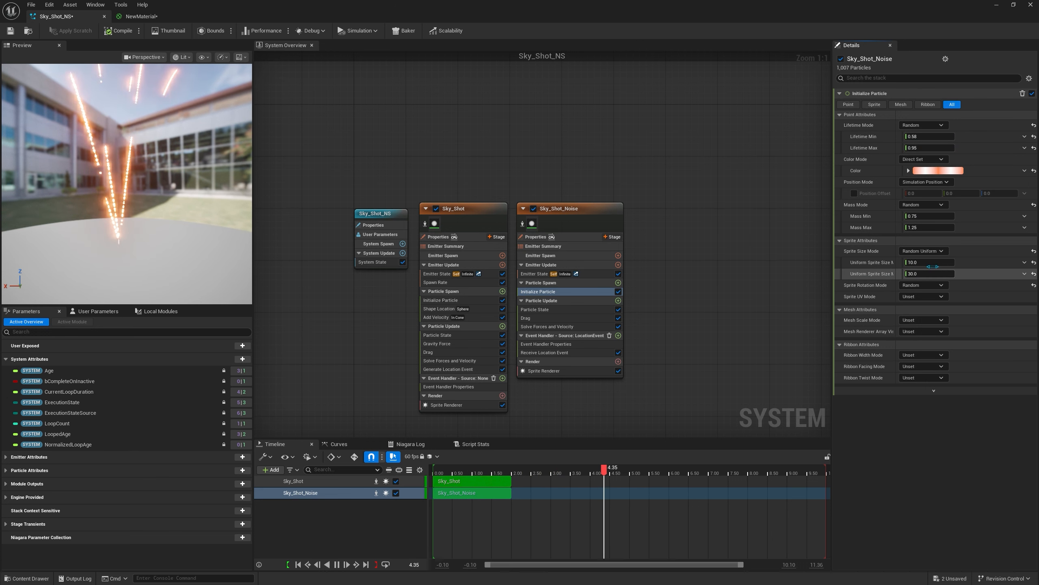
- Re-enter 30 as the maximum uniform sprite size and try the Uniform sprite size mode
{"action": "left_click_drag", "start_coordinate": [933, 264], "coordinate": [919, 265]}
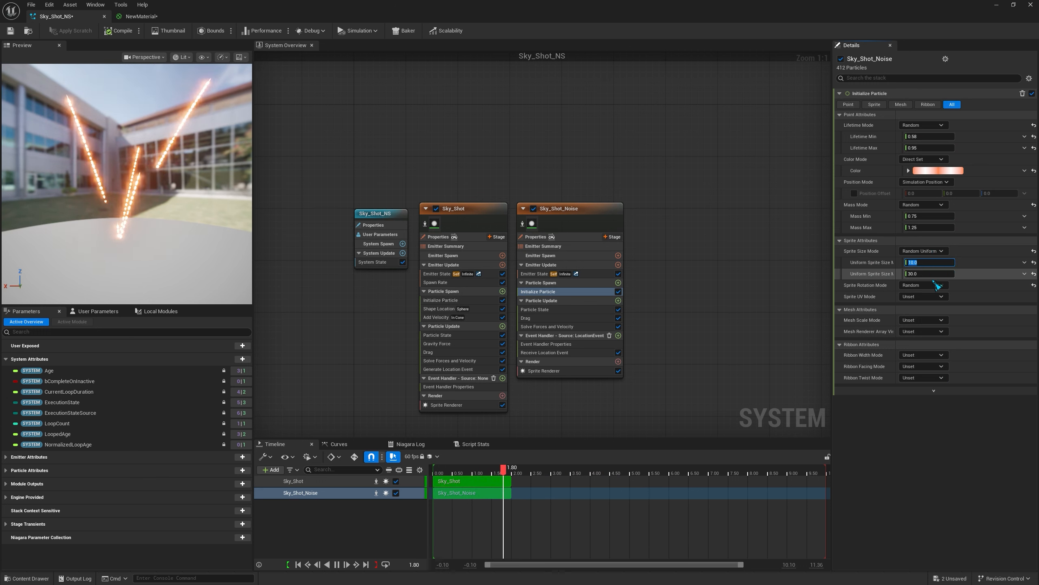
{"action": "left_click_drag", "start_coordinate": [924, 273], "coordinate": [906, 271]}
{"action": "left_click", "coordinate": [925, 271]}
{"action": "type", "text": "30"}
{"action": "key", "text": "Return"}
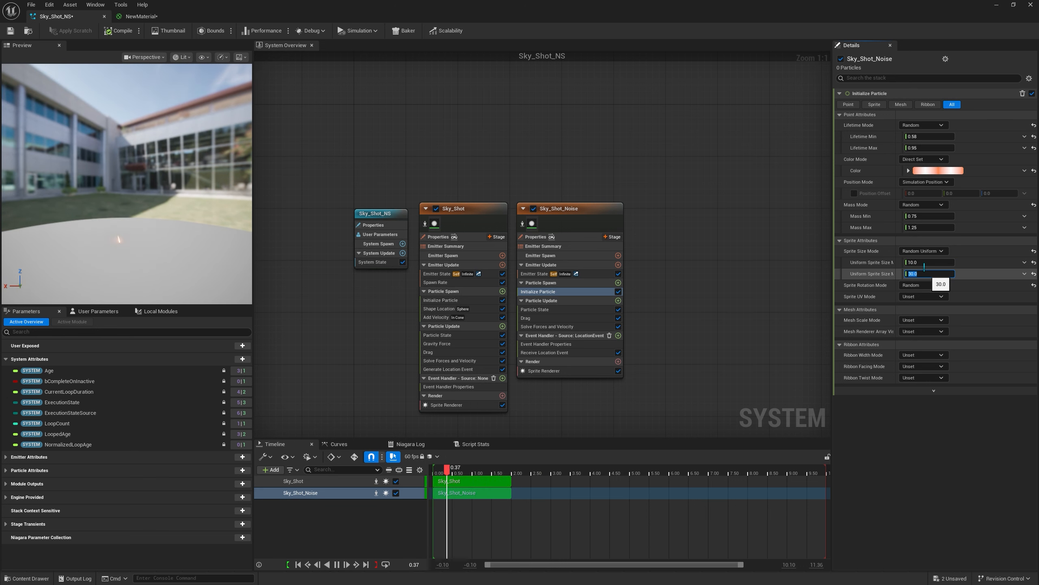
{"action": "left_click", "coordinate": [946, 253]}
{"action": "left_click", "coordinate": [938, 271]}
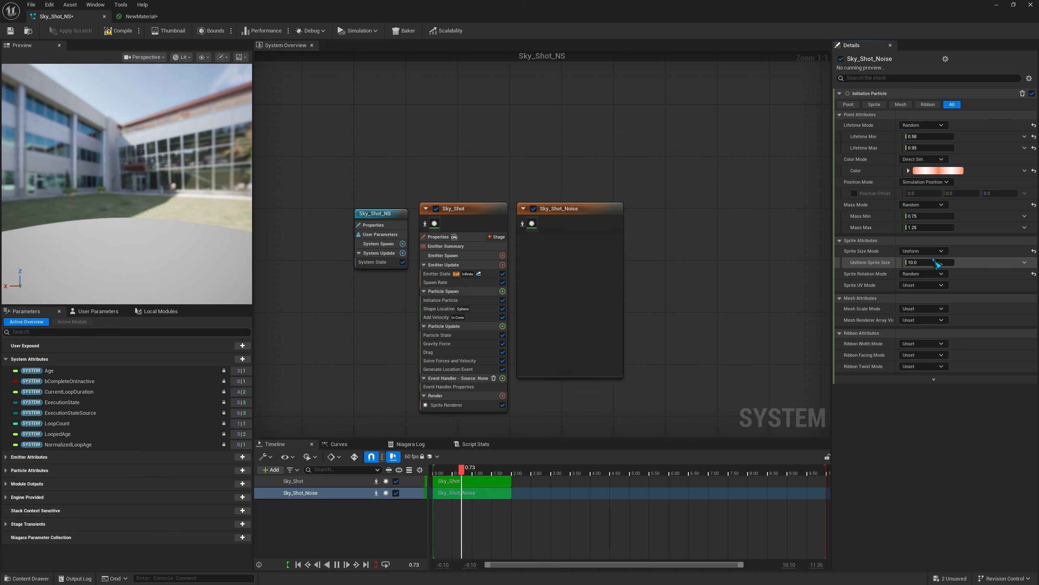
- Set Sky_Shot_Noise's sprite size mode to Non-Uniform with a size of 10 by 30, and isolate that emitter in the preview
{"action": "left_click", "coordinate": [937, 251]}
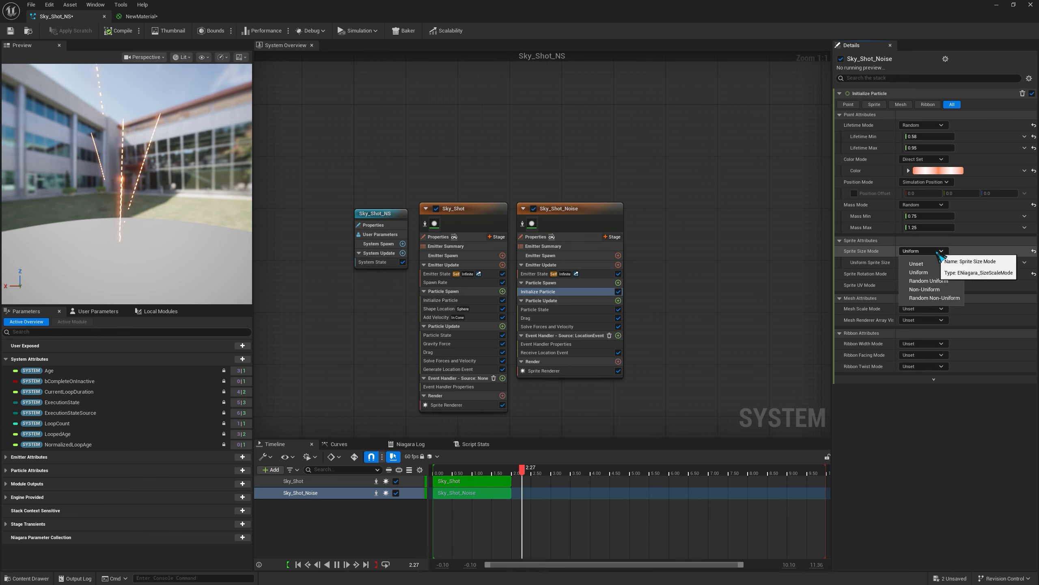
{"action": "left_click", "coordinate": [944, 290]}
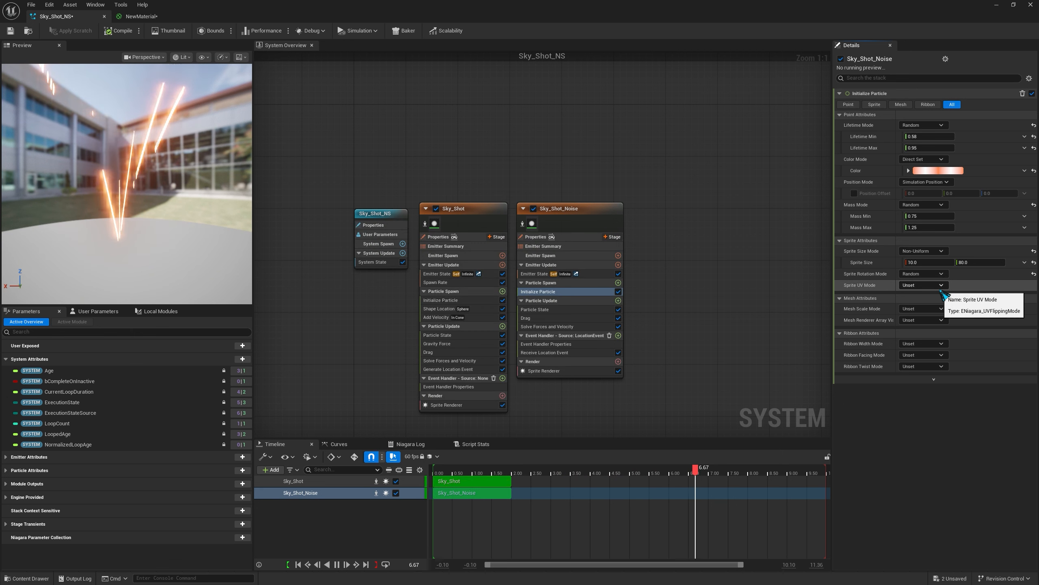
{"action": "left_click", "coordinate": [977, 261]}
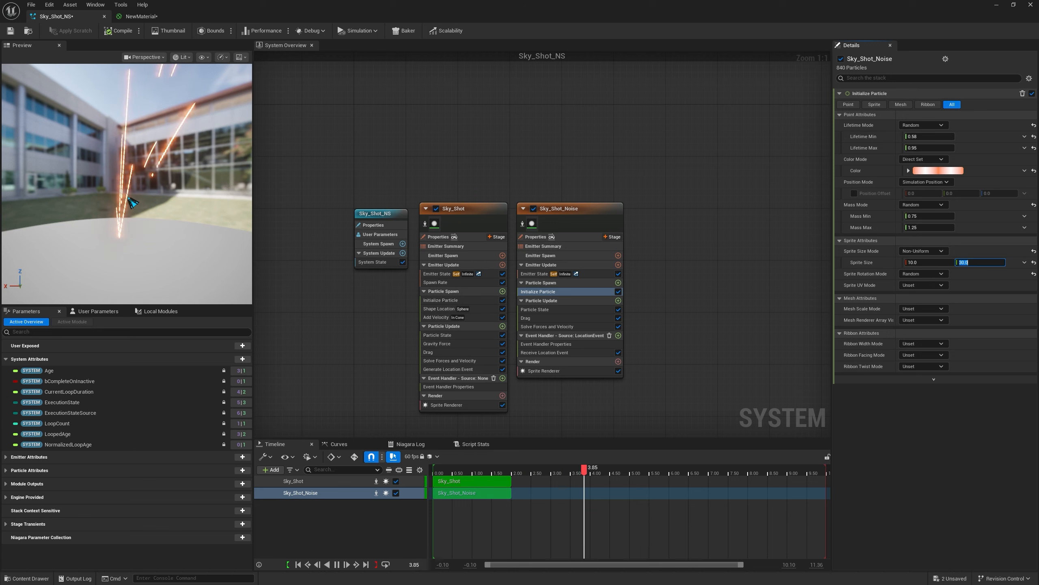
{"action": "left_click", "coordinate": [528, 230]}
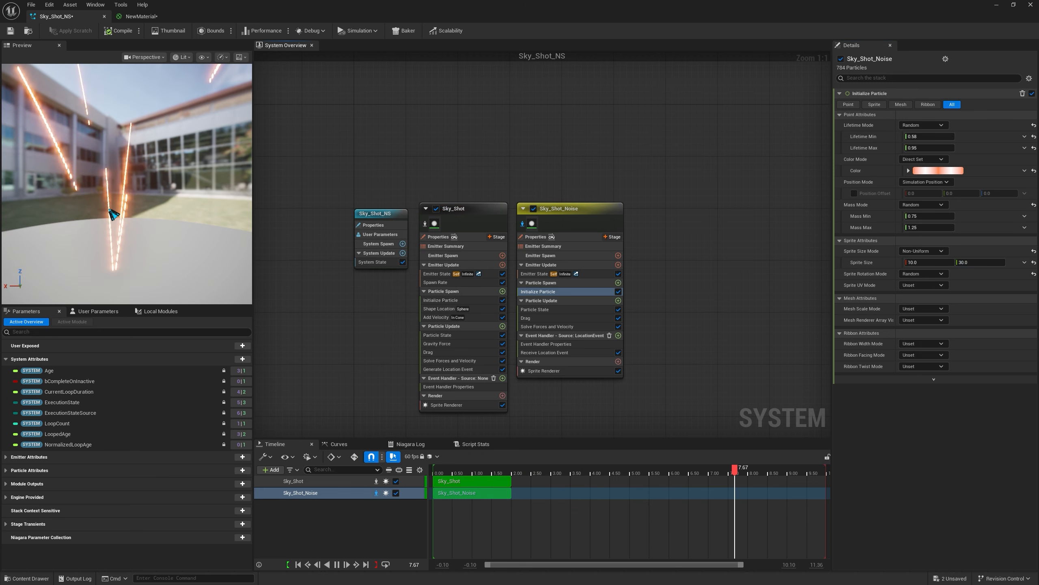
- Compare the Random Non-Uniform and Random Uniform sprite size modes against Non-Uniform for the Sky_Shot_Noise particles
{"action": "left_click", "coordinate": [940, 251]}
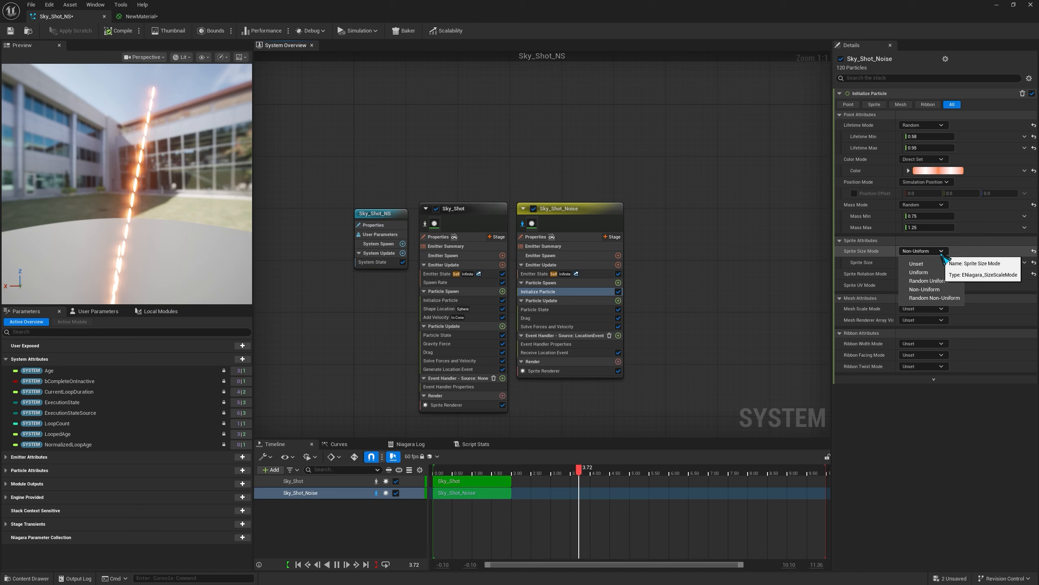
{"action": "left_click", "coordinate": [937, 298]}
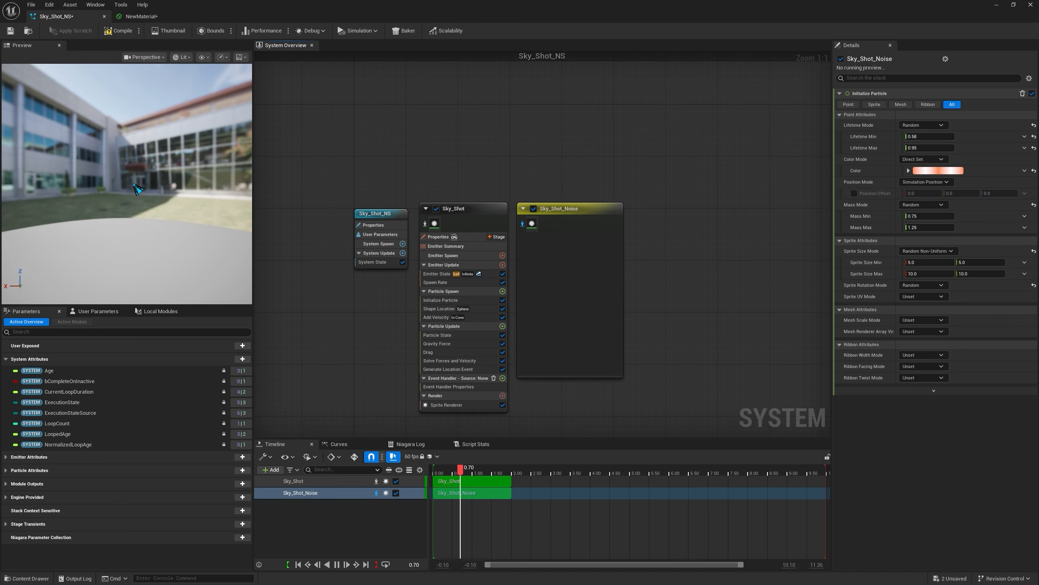
{"action": "left_click", "coordinate": [953, 252]}
{"action": "left_click", "coordinate": [926, 288]}
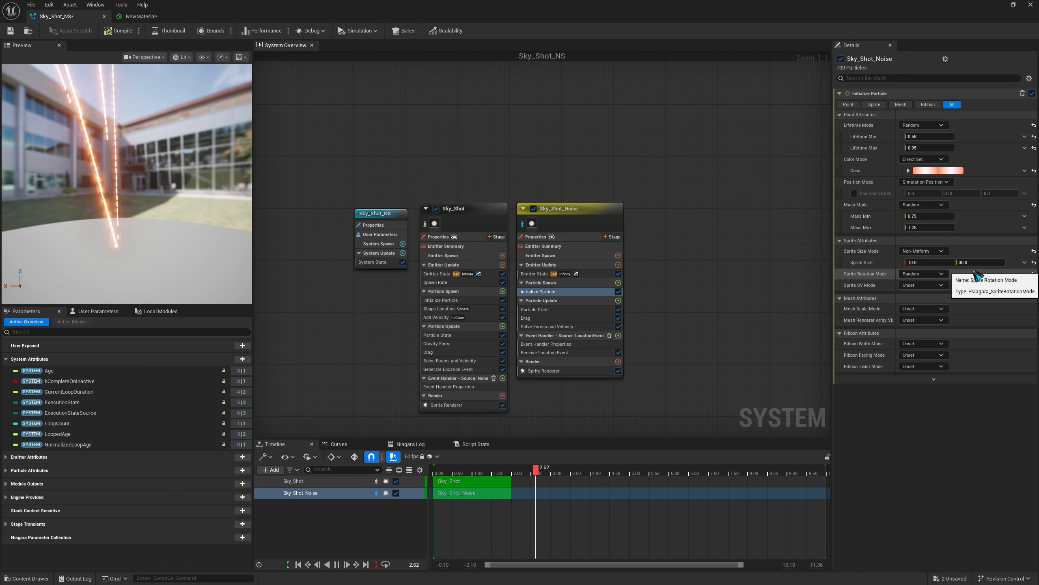
{"action": "left_click", "coordinate": [923, 250]}
{"action": "left_click", "coordinate": [926, 297]}
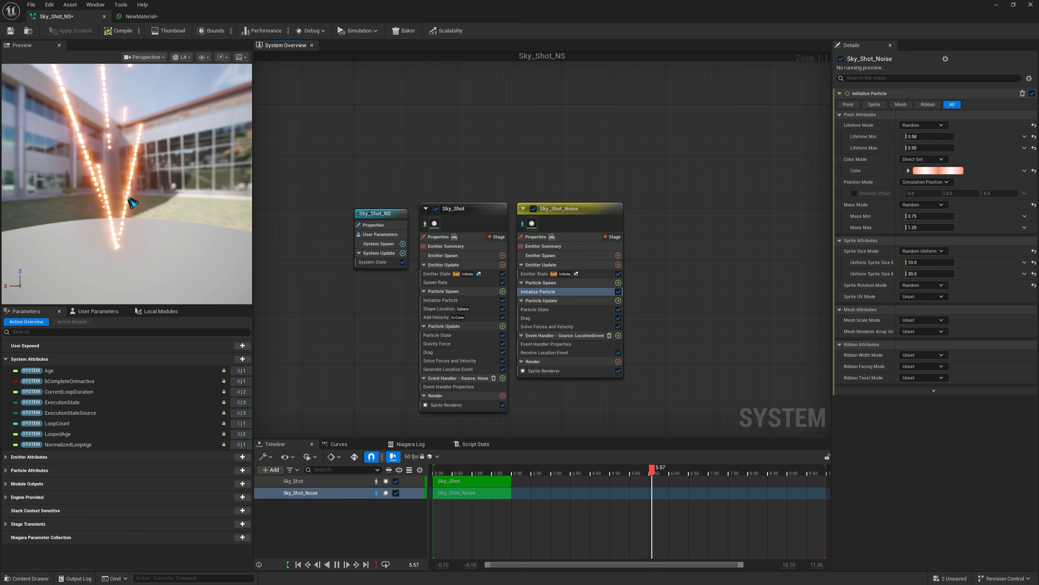
{"action": "left_click", "coordinate": [923, 250]}
{"action": "left_click", "coordinate": [941, 289]}
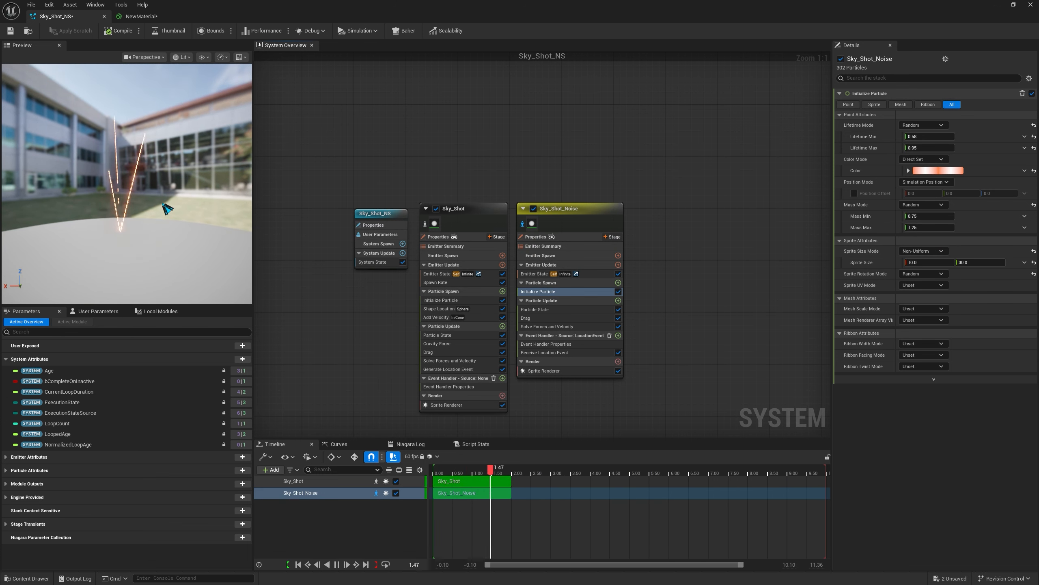
- Add a Scale Sprite Size module to the Particle Update group of the Sky_Shot_Noise emitter
{"action": "left_click", "coordinate": [618, 300]}
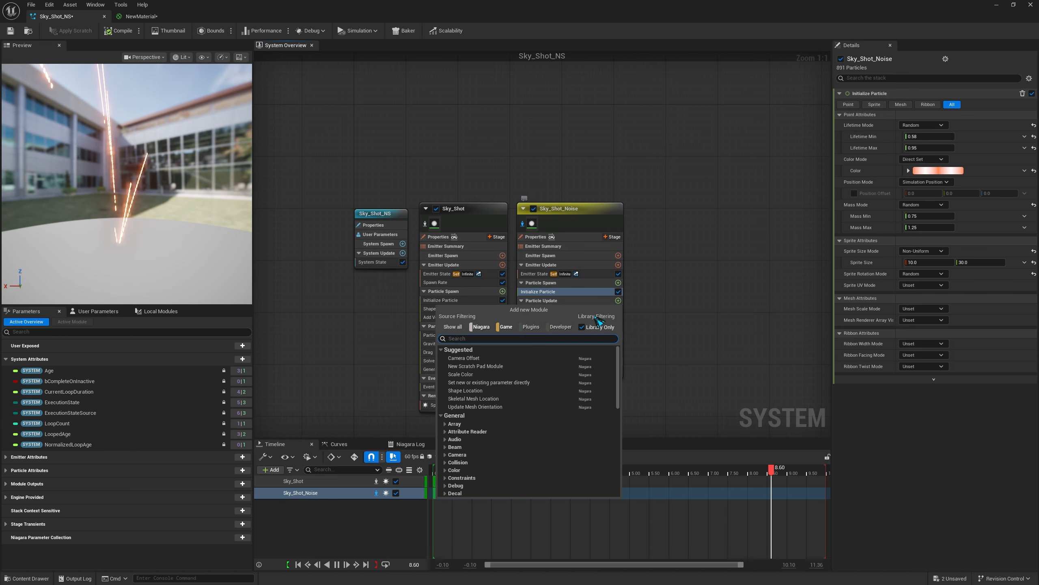
{"action": "type", "text": "scale"}
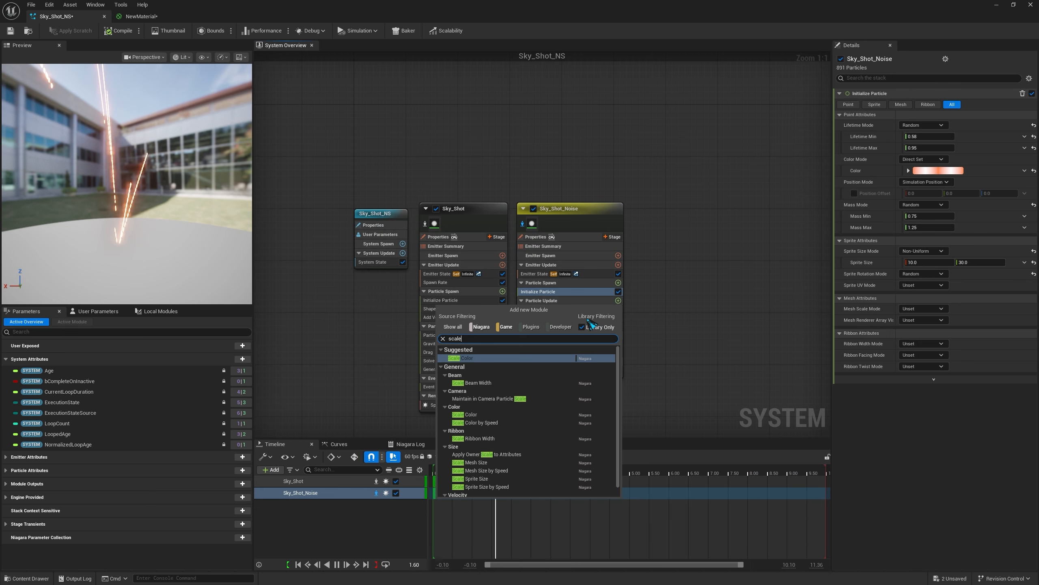
{"action": "left_click", "coordinate": [486, 480]}
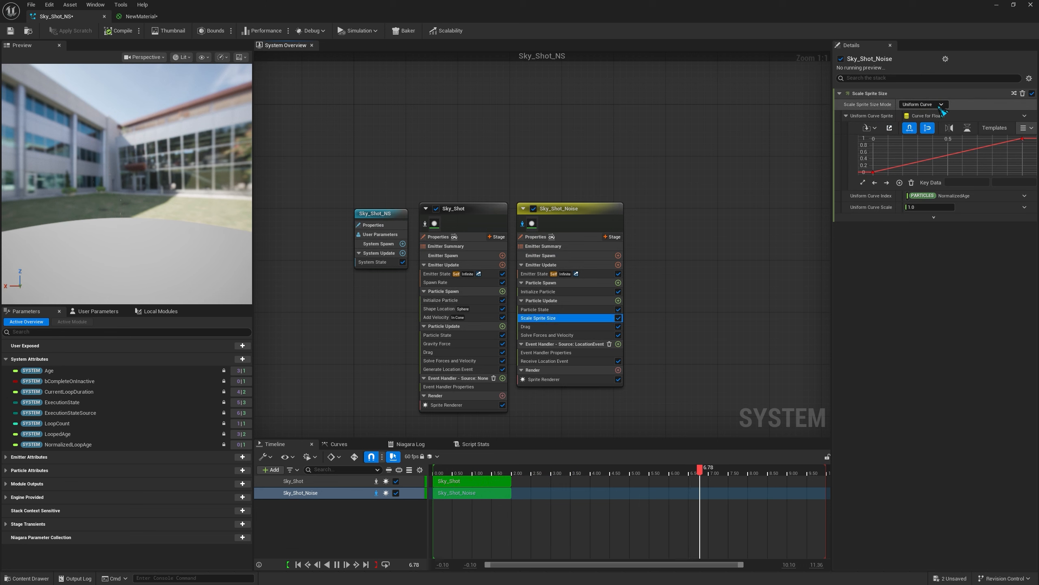
- Try the Non-Uniform mode in Scale Sprite Size with a Vector 2D From Curve input driving the scale factor
{"action": "left_click", "coordinate": [923, 104]}
{"action": "left_click", "coordinate": [927, 120]}
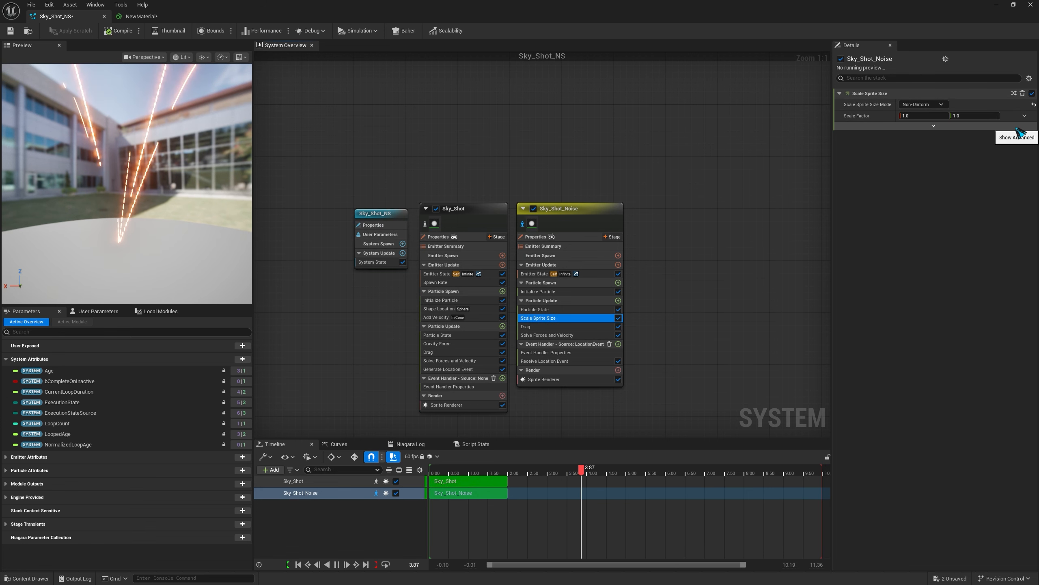
{"action": "left_click", "coordinate": [1025, 115]}
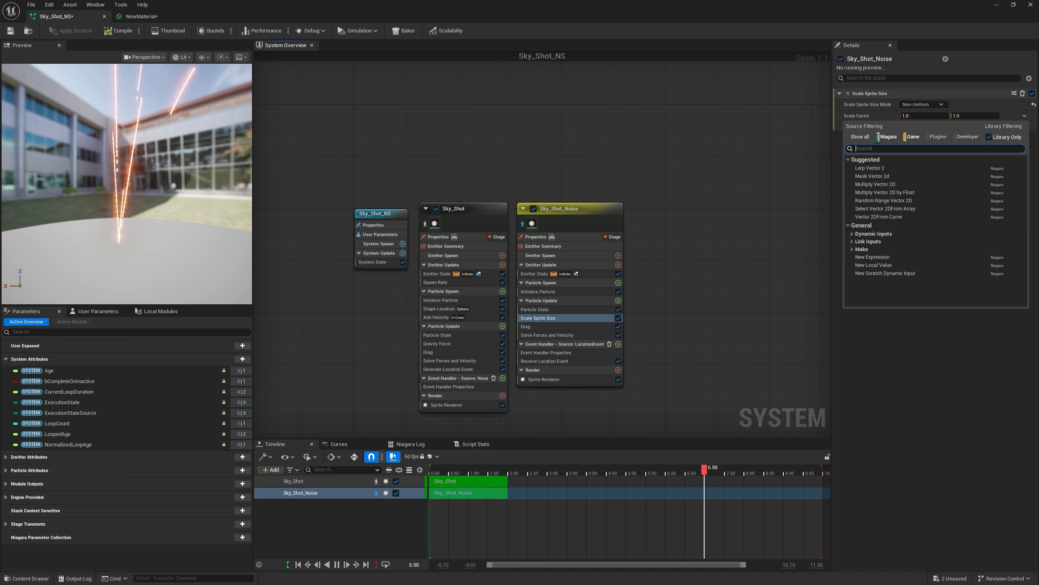
{"action": "left_click", "coordinate": [893, 218]}
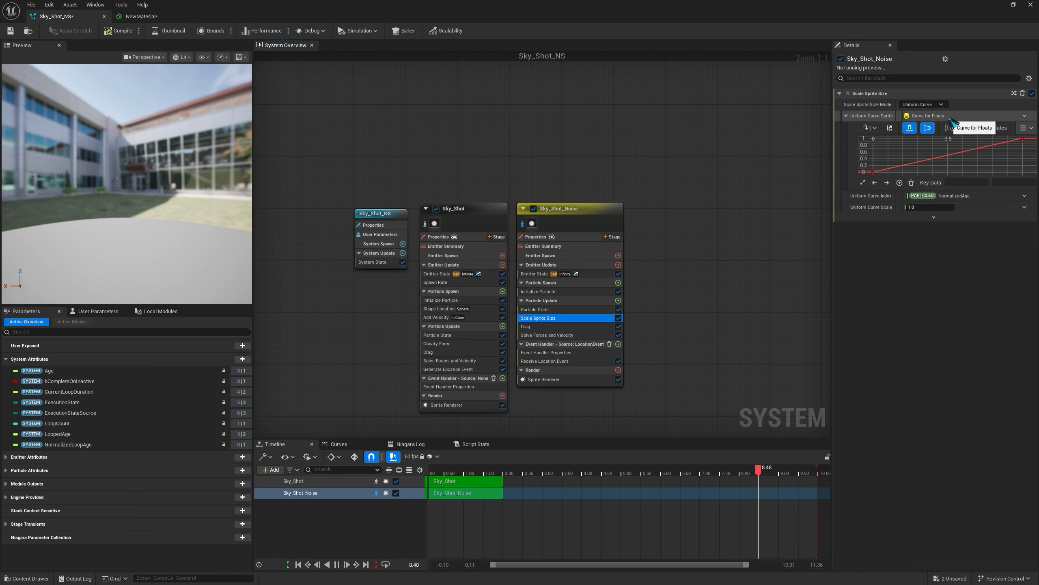
- Set the Scale Sprite Size mode to Uniform
{"action": "left_click", "coordinate": [923, 104]}
{"action": "left_click", "coordinate": [937, 132]}
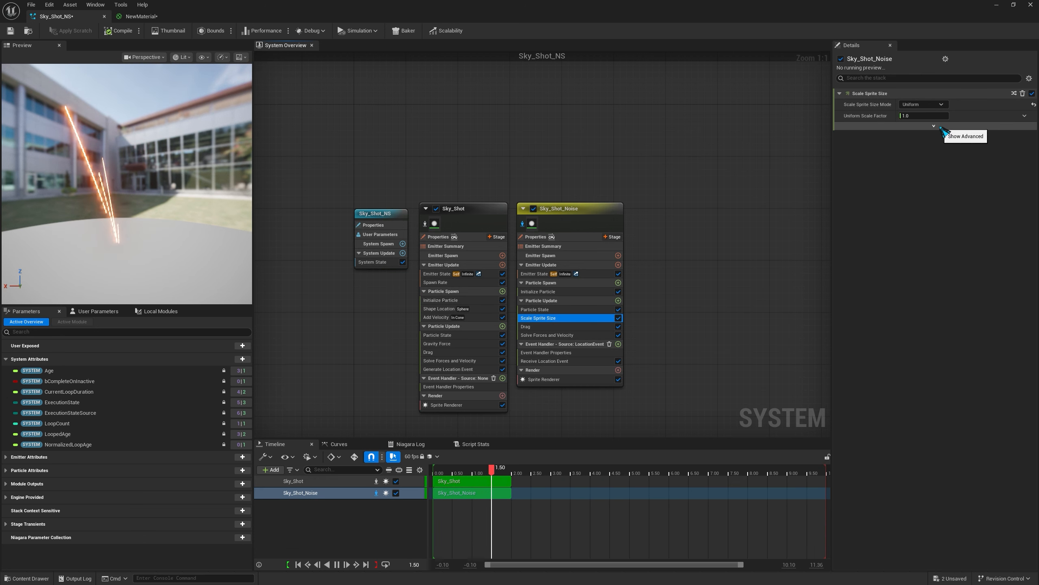
- Compare the Non-Uniform and Non-Uniform Curve modes in the Scale Sprite Size module
{"action": "left_click", "coordinate": [937, 106]}
{"action": "left_click", "coordinate": [935, 126]}
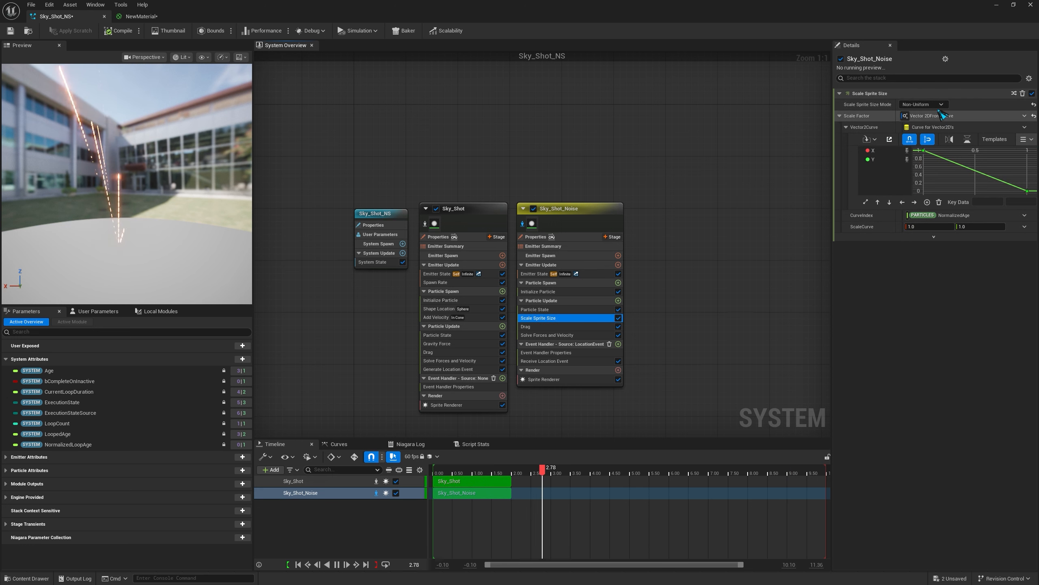
{"action": "left_click", "coordinate": [923, 105]}
{"action": "left_click", "coordinate": [937, 141]}
{"action": "left_click", "coordinate": [926, 105]}
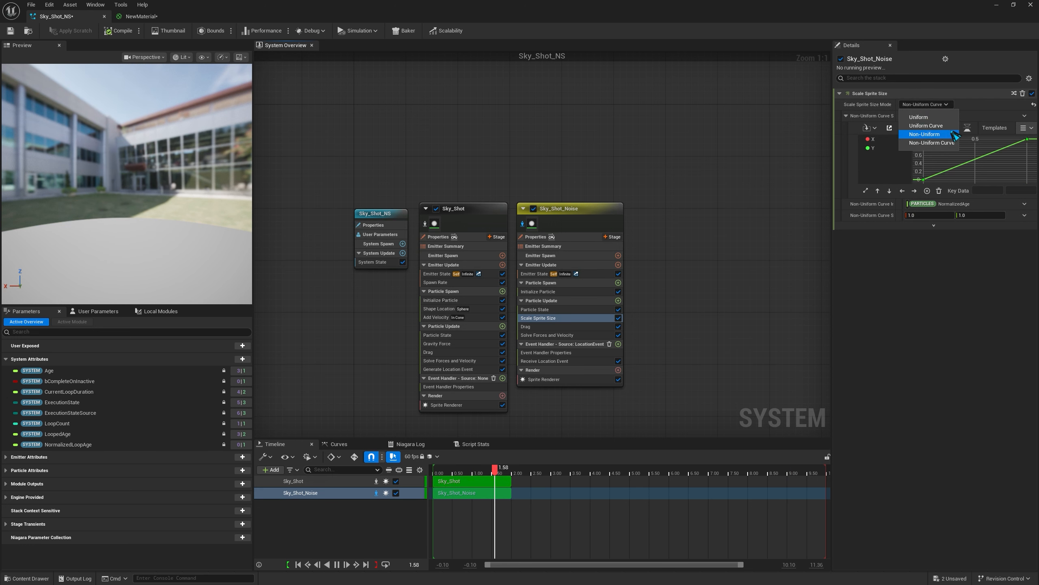
{"action": "left_click", "coordinate": [933, 118]}
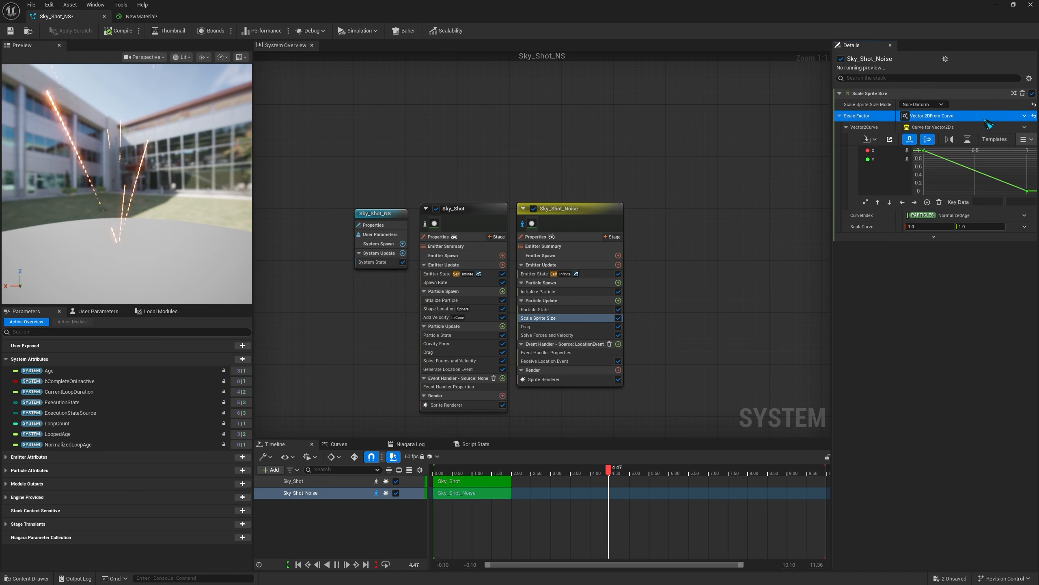
- Browse the inputs available for the Scale Factor of Scale Sprite Size
{"action": "left_click", "coordinate": [1024, 116]}
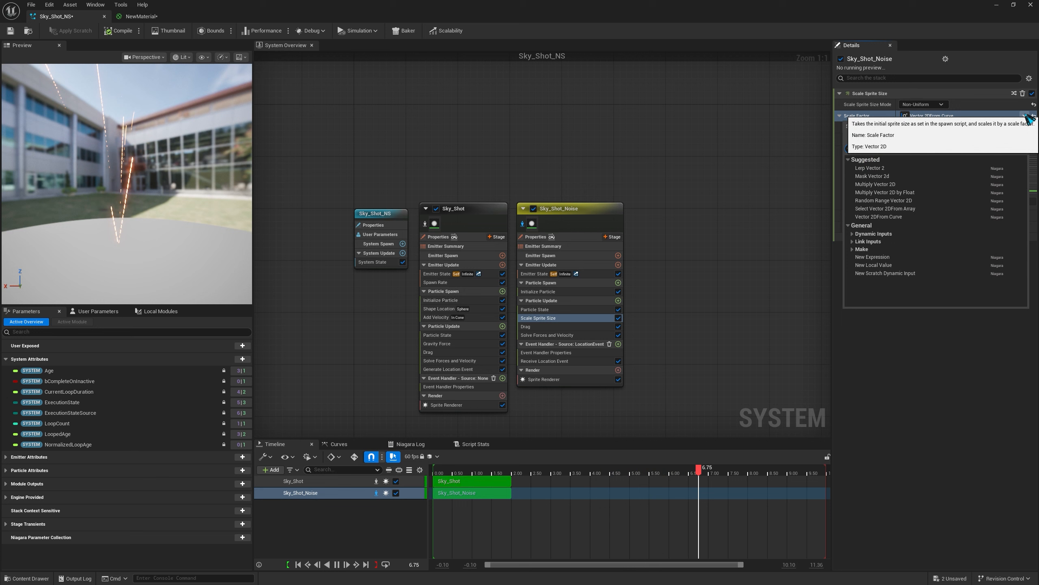
{"action": "left_click", "coordinate": [889, 372]}
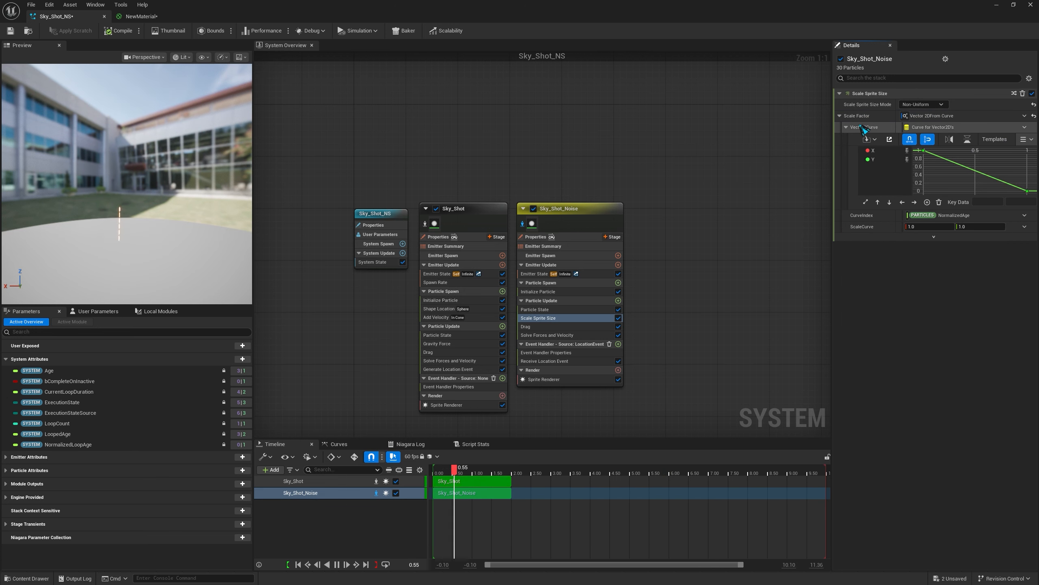
{"action": "left_click", "coordinate": [1025, 116]}
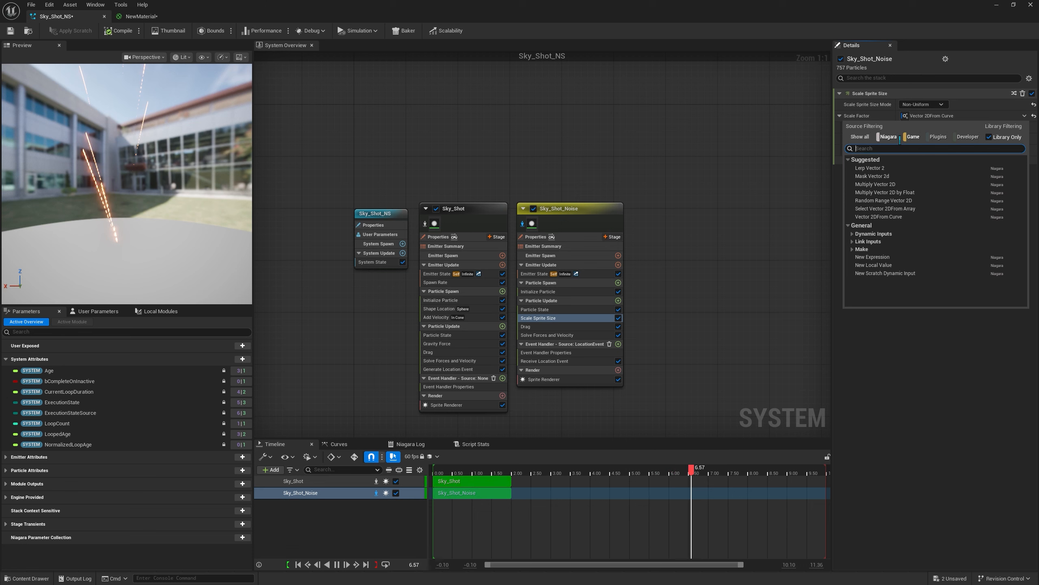
{"action": "left_click", "coordinate": [918, 345]}
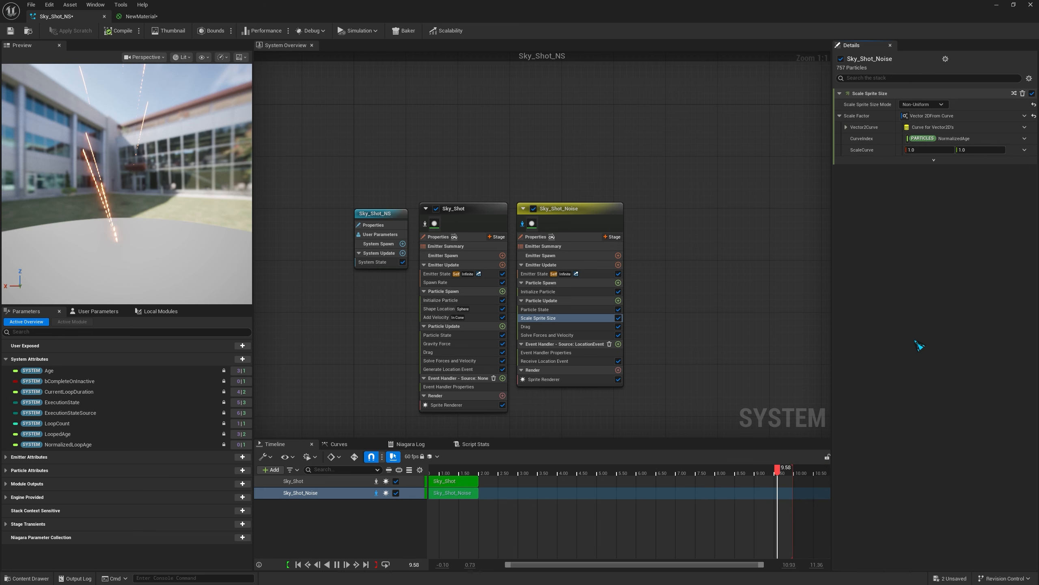
- Search the inputs available for the Scale Curve value for "floa" and "curve"
{"action": "left_click", "coordinate": [1025, 150]}
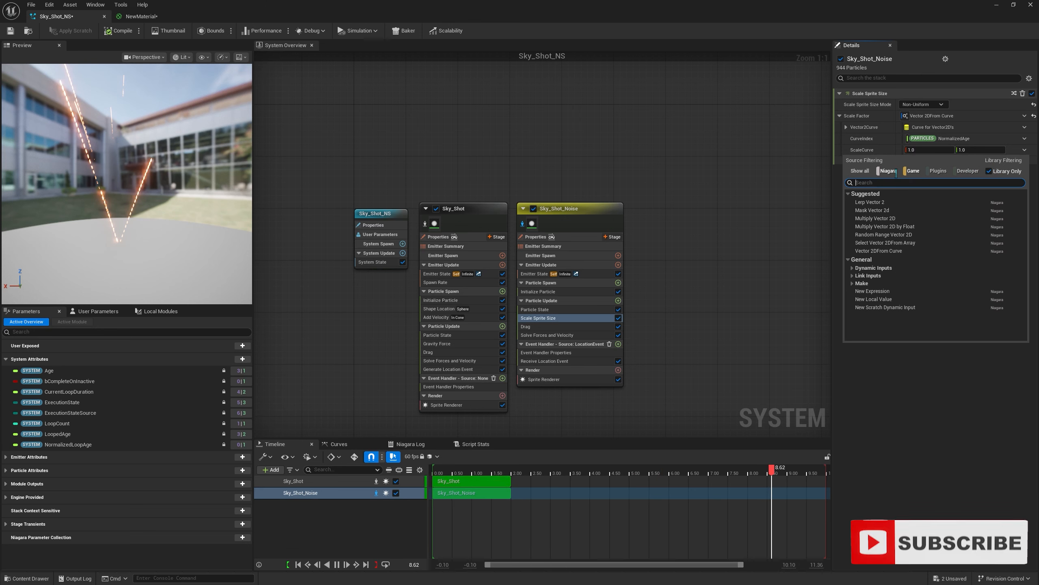
{"action": "type", "text": "floa"}
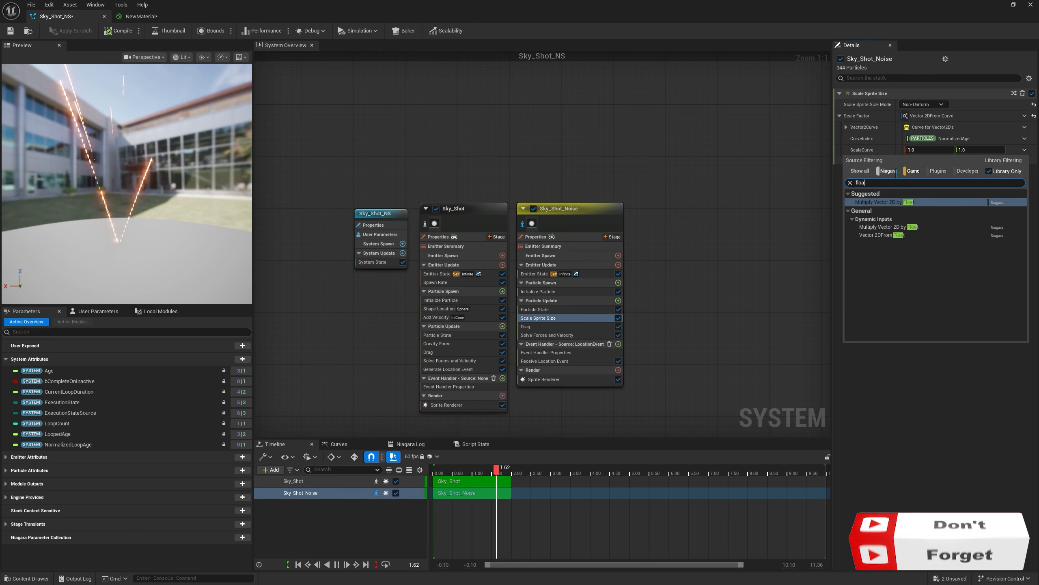
{"action": "key", "text": "BackSpace"}
{"action": "key", "text": "BackSpace"}
{"action": "key", "text": "BackSpace"}
{"action": "key", "text": "BackSpace"}
{"action": "type", "text": "curve"}
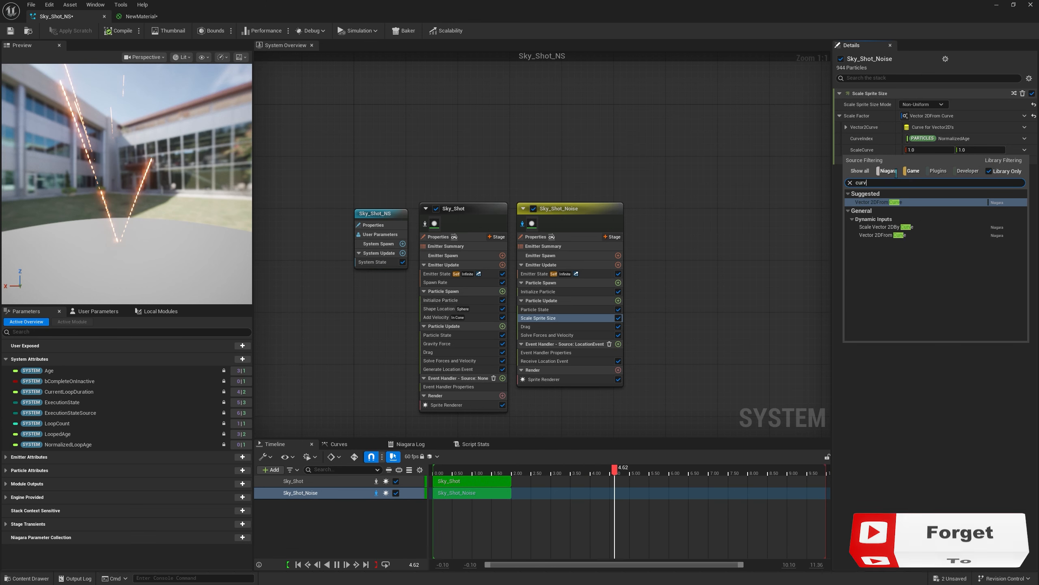
{"action": "left_click", "coordinate": [904, 361]}
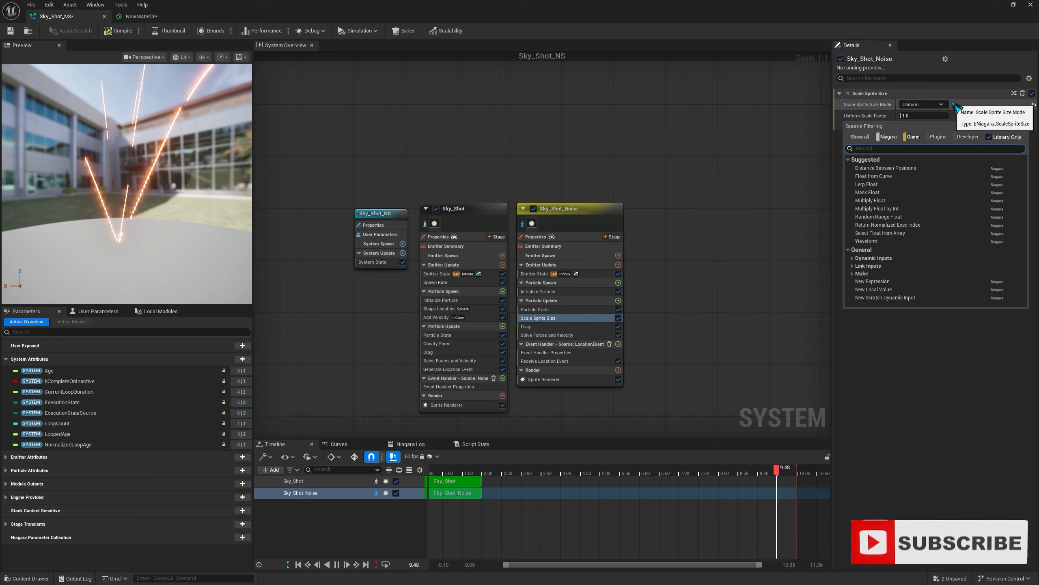
- Try the Uniform Curve and Non-Uniform modes in Scale Sprite Size, ending on Uniform
{"action": "left_click", "coordinate": [937, 105]}
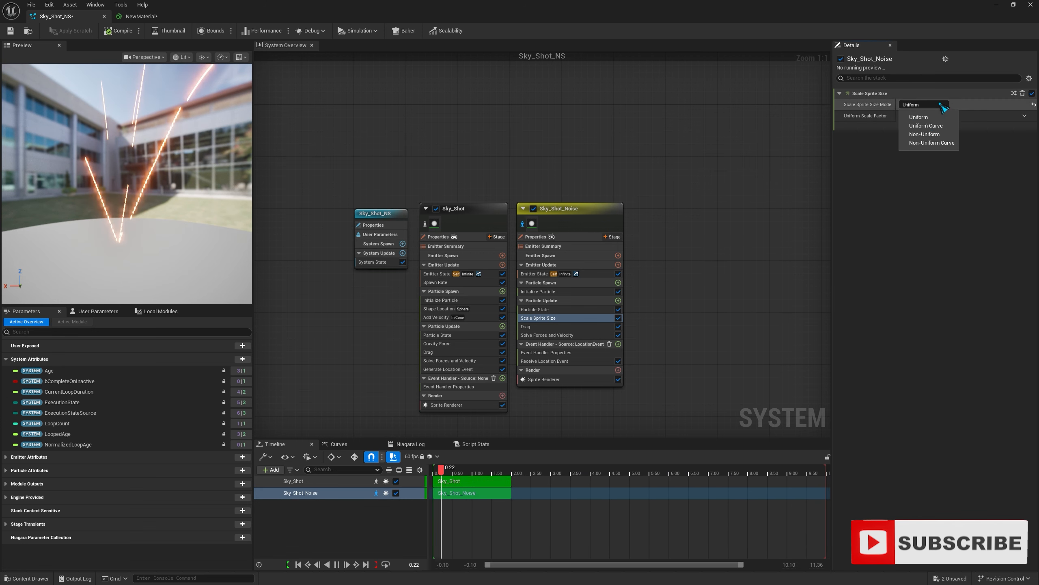
{"action": "left_click", "coordinate": [921, 123]}
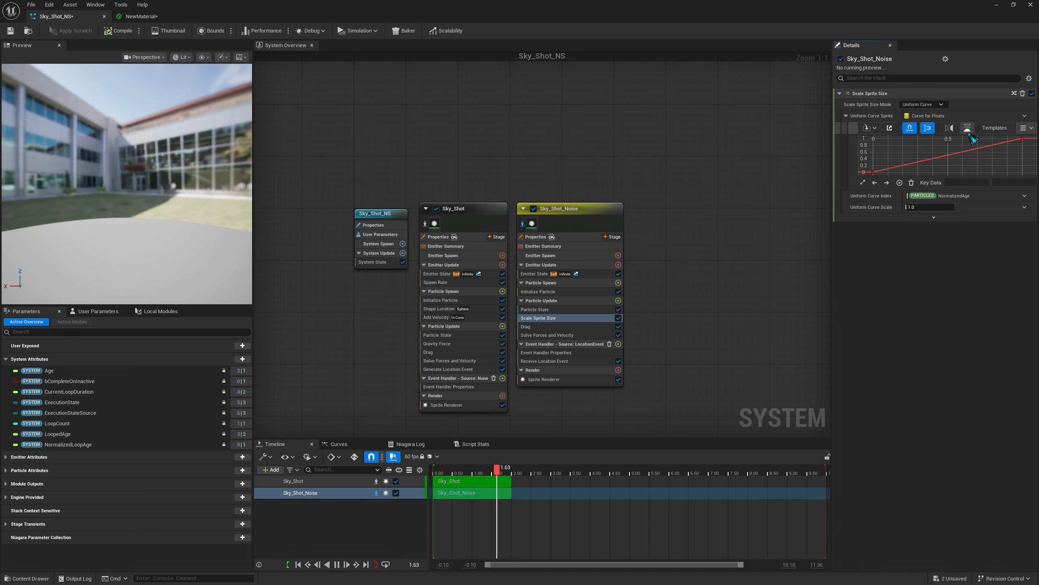
{"action": "left_click", "coordinate": [940, 106]}
{"action": "left_click", "coordinate": [921, 123]}
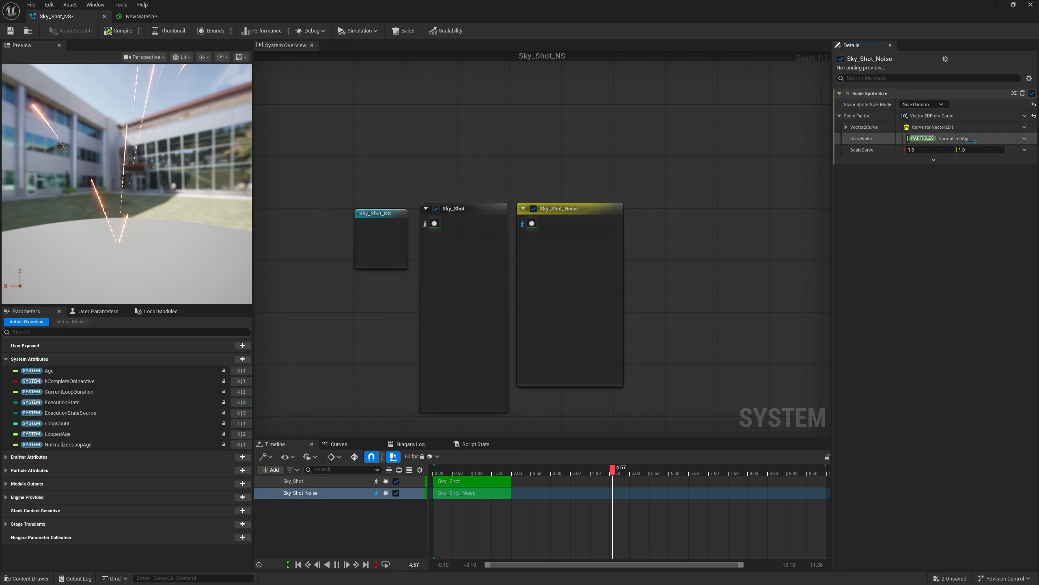
{"action": "left_click", "coordinate": [937, 105]}
{"action": "left_click", "coordinate": [917, 109]}
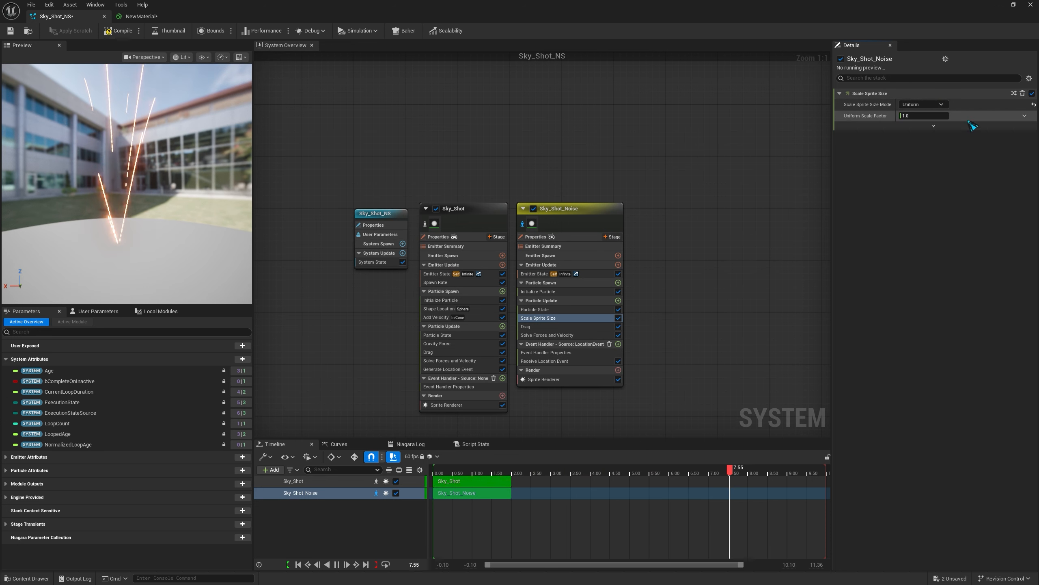
- Search the inputs available for the Uniform Scale Factor for "vector"
{"action": "left_click", "coordinate": [1026, 117]}
{"action": "type", "text": "vector"}
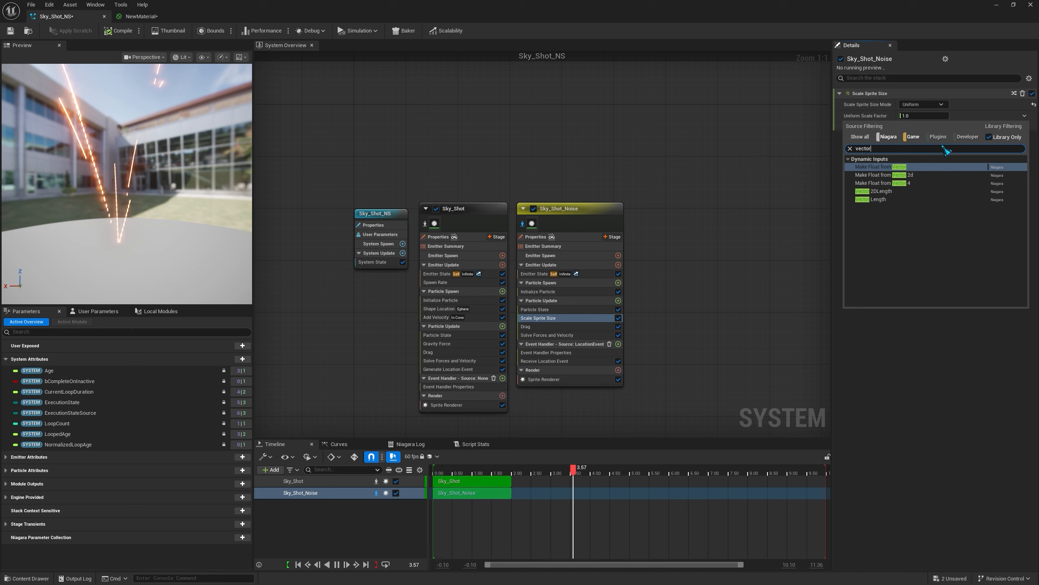
{"action": "key", "text": "Escape"}
- Try the Uniform Curve mode in Scale Sprite Size and check the options for its sprite curve
{"action": "left_click", "coordinate": [923, 105]}
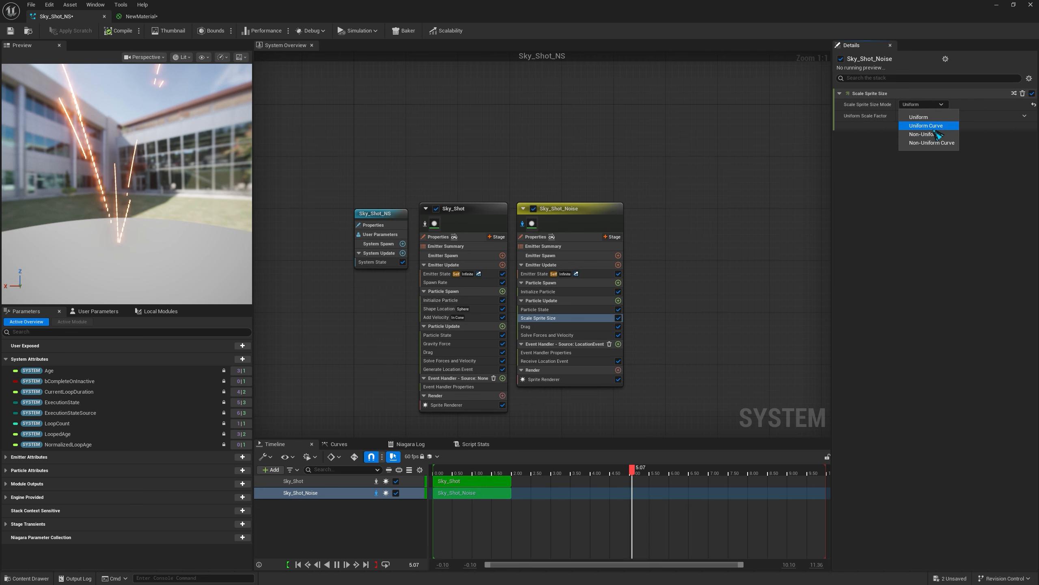
{"action": "left_click", "coordinate": [935, 131]}
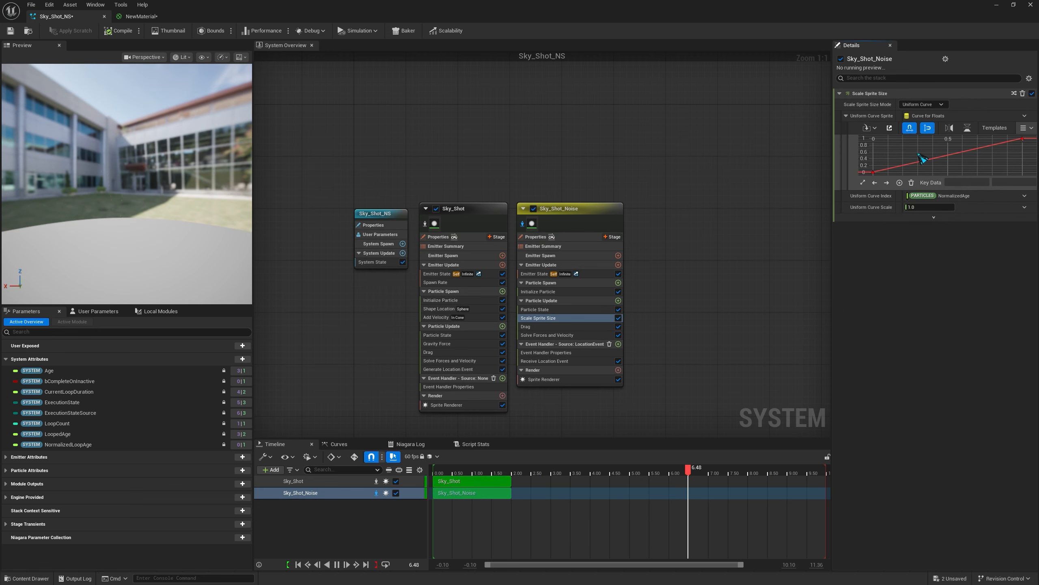
{"action": "left_click", "coordinate": [936, 108]}
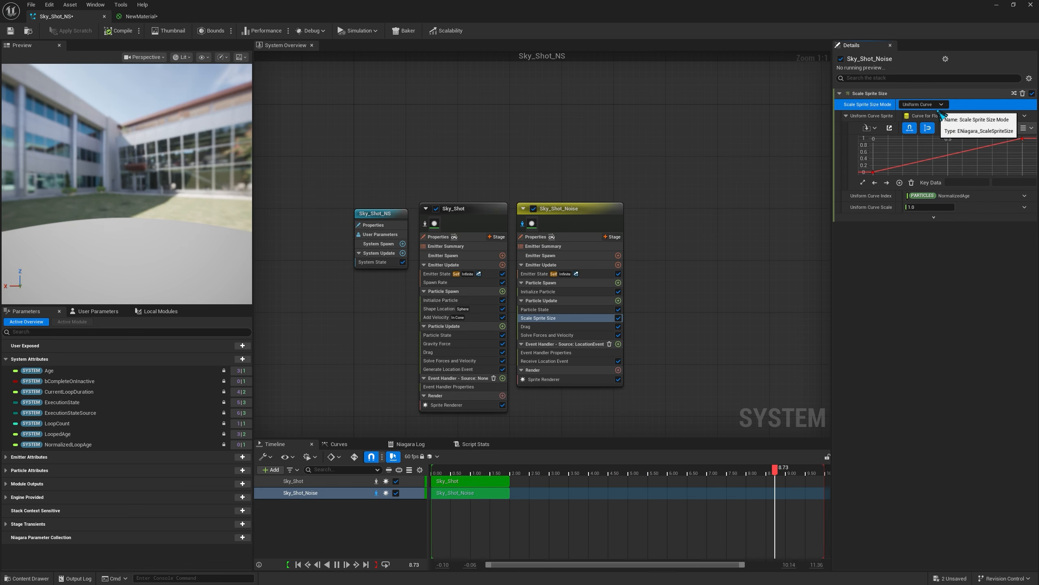
{"action": "left_click", "coordinate": [1025, 117]}
{"action": "left_click", "coordinate": [1025, 117]}
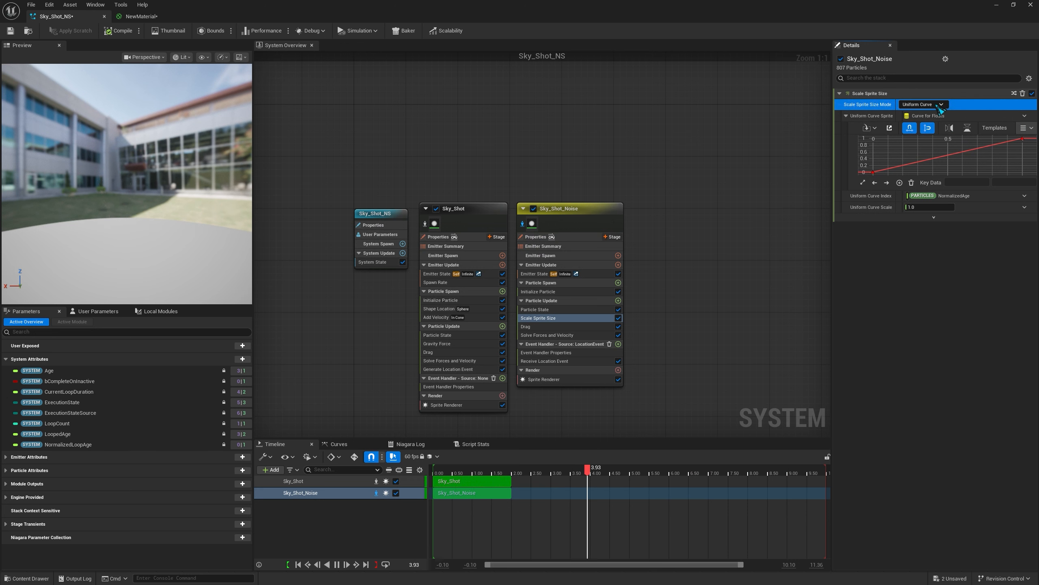
- Switch the Scale Sprite Size module to its older script version, which offers only a Scale Factor input
{"action": "left_click", "coordinate": [1008, 273]}
{"action": "left_click", "coordinate": [1015, 94]}
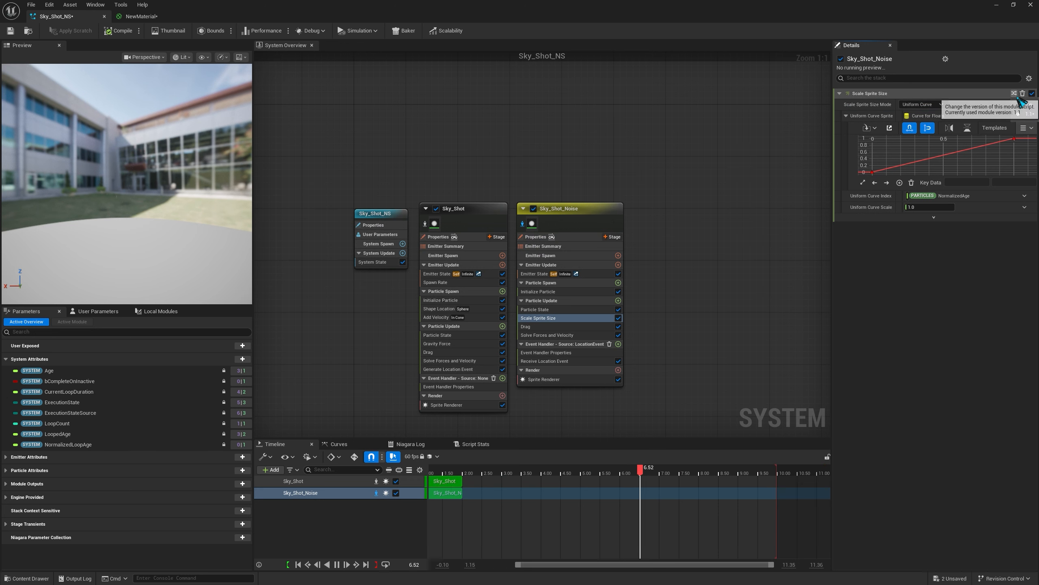
{"action": "left_click", "coordinate": [1027, 110]}
- Set the Scale Factor of Scale Sprite Size to the Vector 2D From Float dynamic input
{"action": "left_click", "coordinate": [1025, 104]}
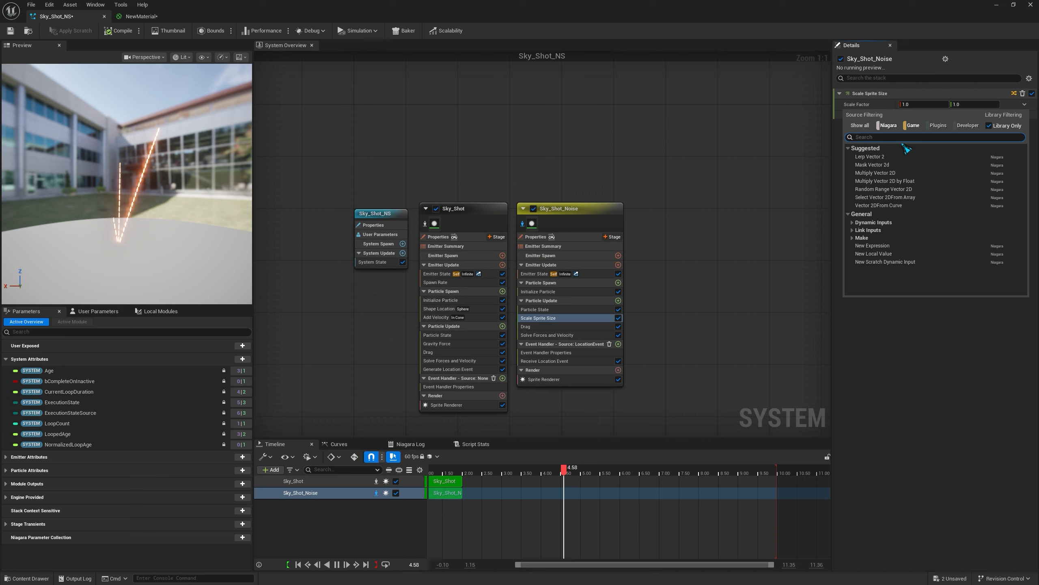
{"action": "type", "text": "vector"}
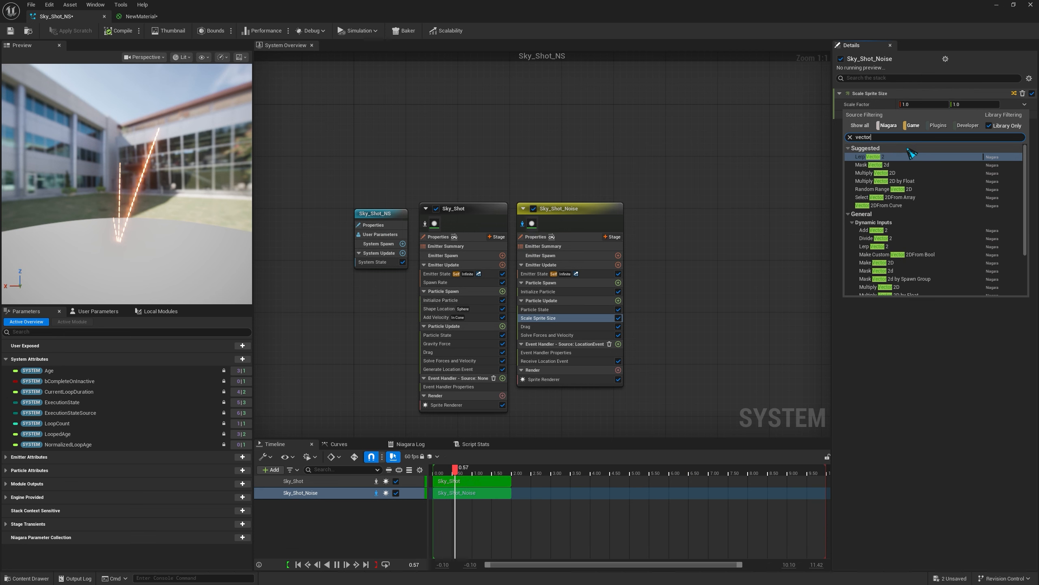
{"action": "type", "text": "2d"}
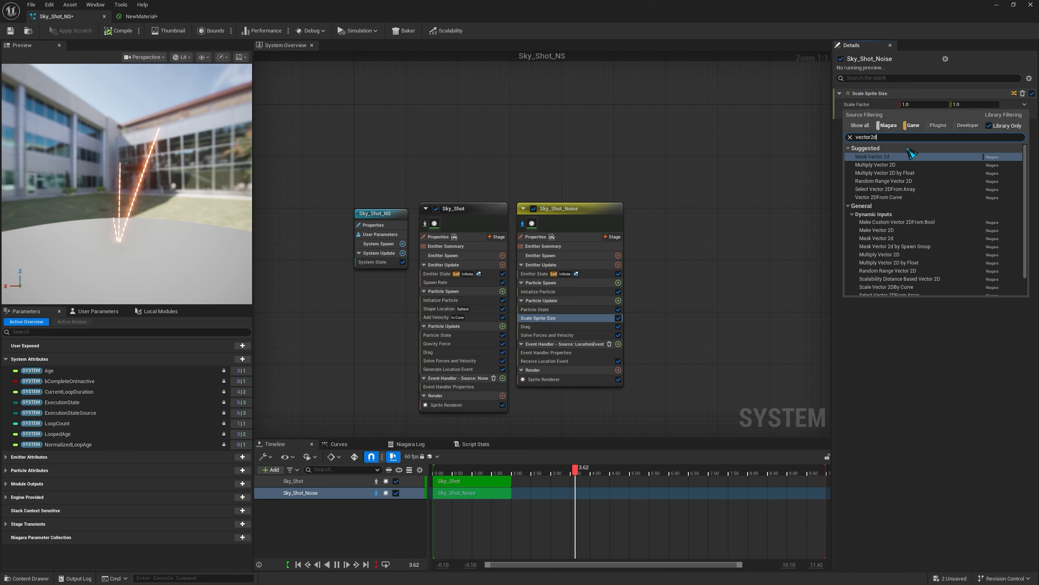
{"action": "left_click", "coordinate": [851, 140]}
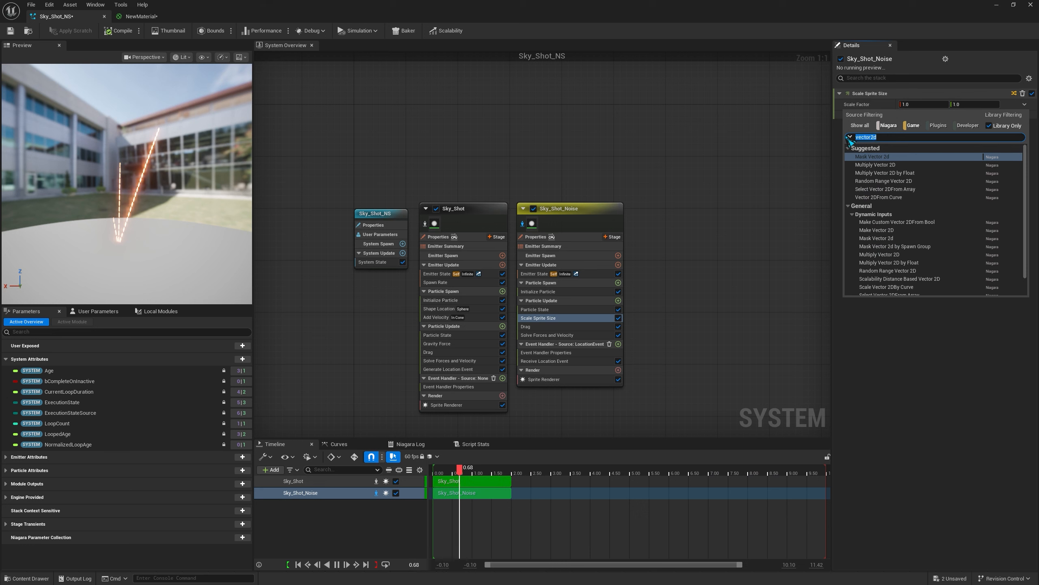
{"action": "type", "text": "float"}
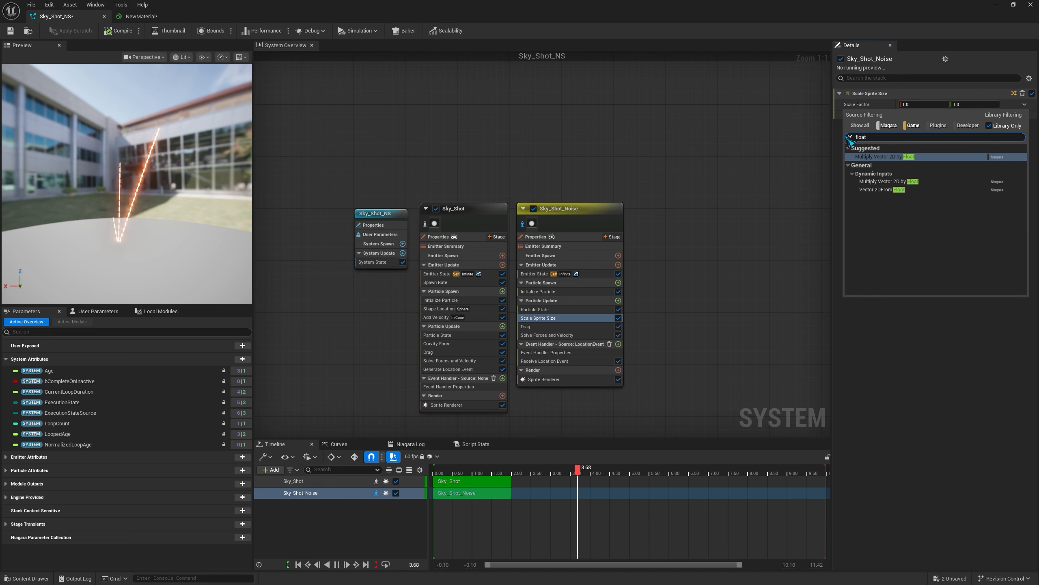
{"action": "left_click", "coordinate": [883, 189]}
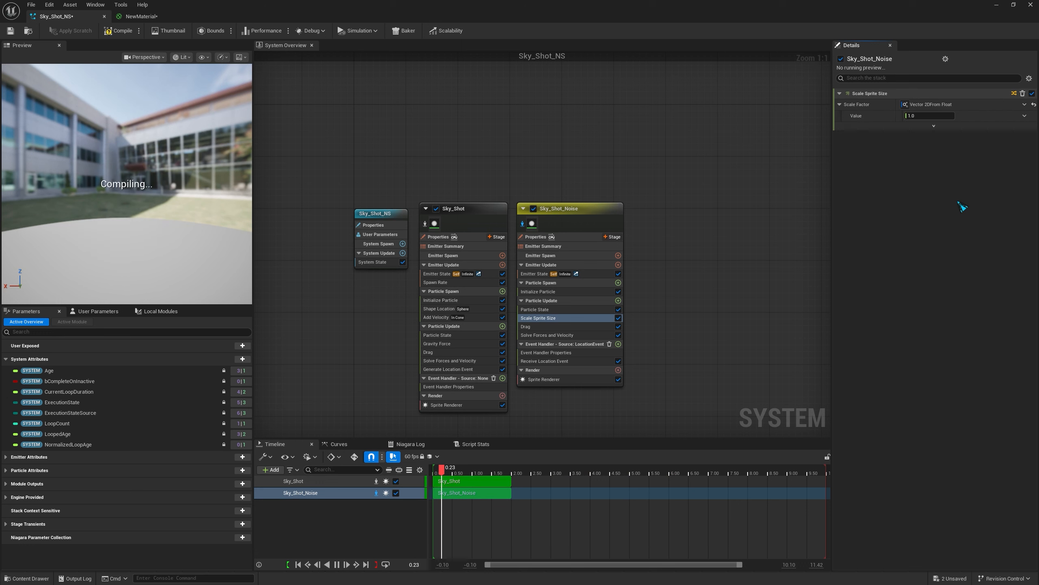
- Drive the Value of Vector 2D From Float with a Float from Curve input
{"action": "left_click", "coordinate": [1025, 116]}
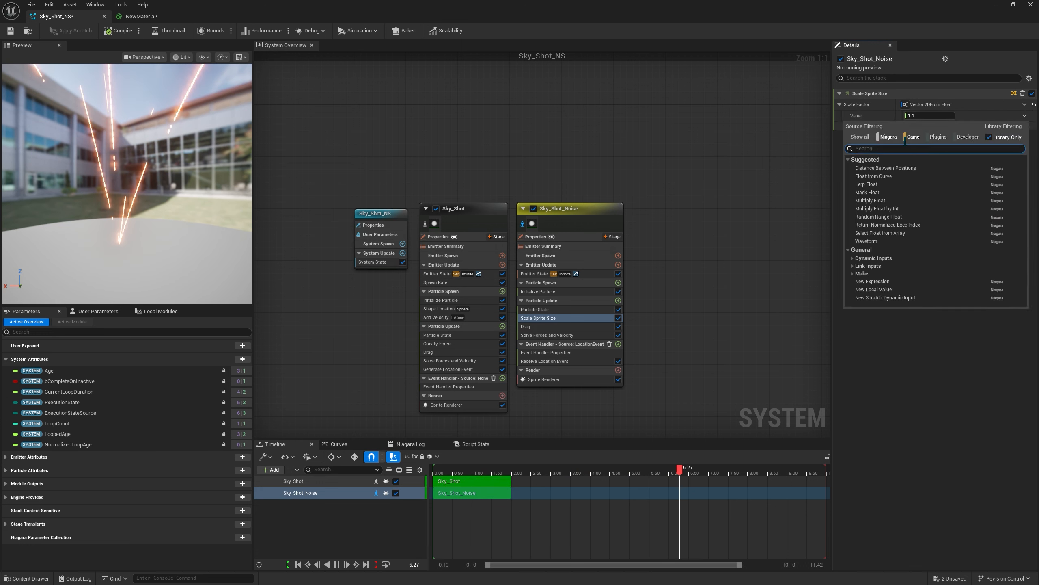
{"action": "type", "text": "float"}
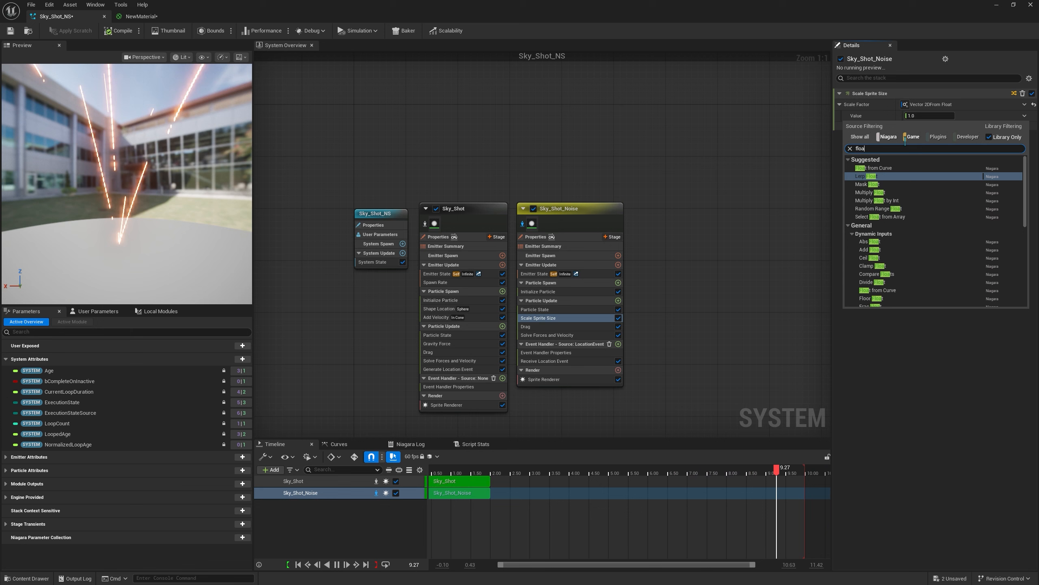
{"action": "left_click", "coordinate": [896, 168]}
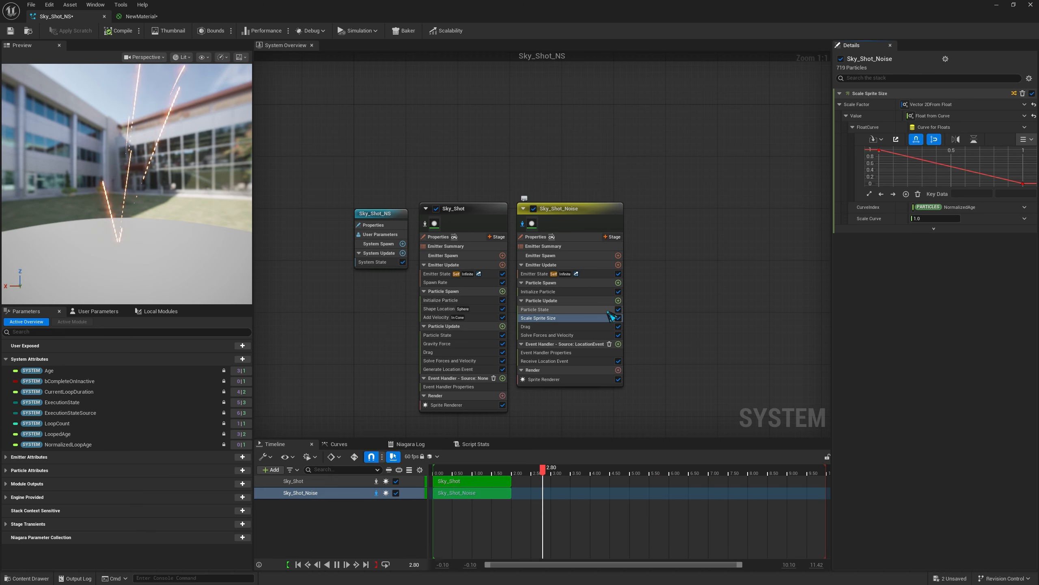
- Add a Curl Noise Force module to the Particle Update group of the Sky_Shot_Noise emitter
{"action": "left_click", "coordinate": [618, 300]}
{"action": "type", "text": "cur"}
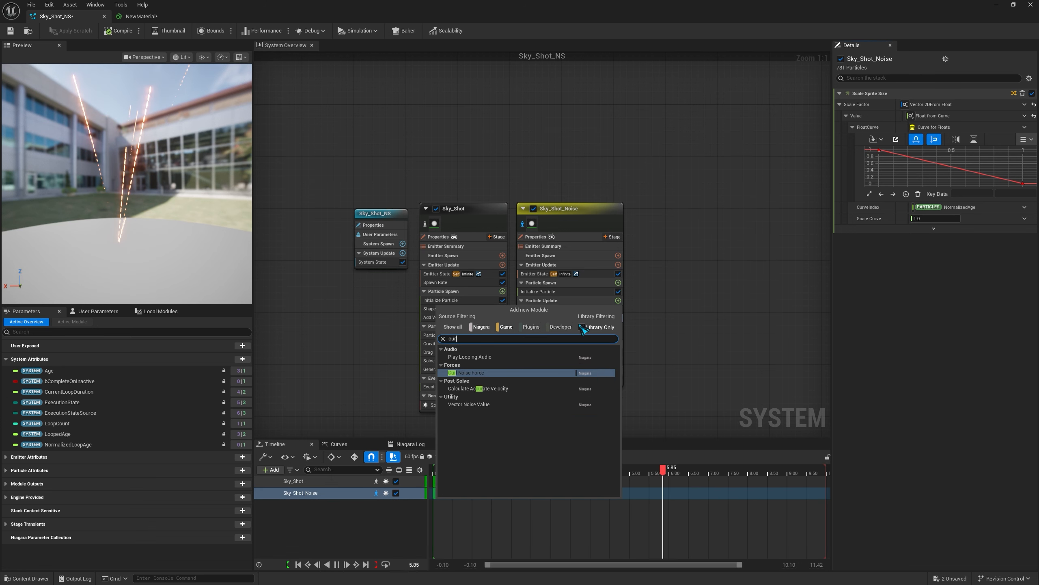
{"action": "left_click", "coordinate": [484, 372]}
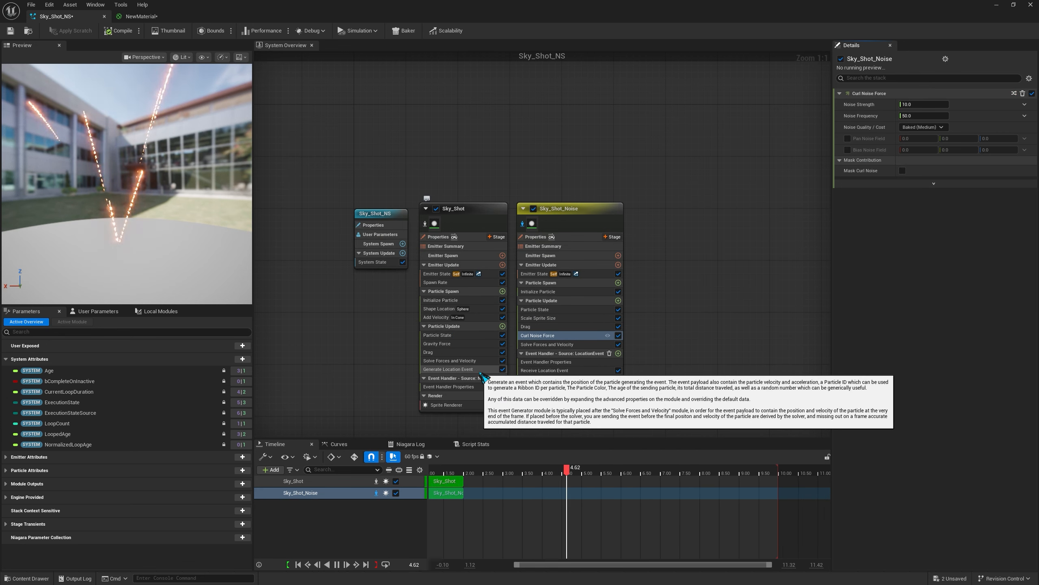
- Check the script versions available for the Curl Noise Force module
{"action": "left_click", "coordinate": [1014, 93]}
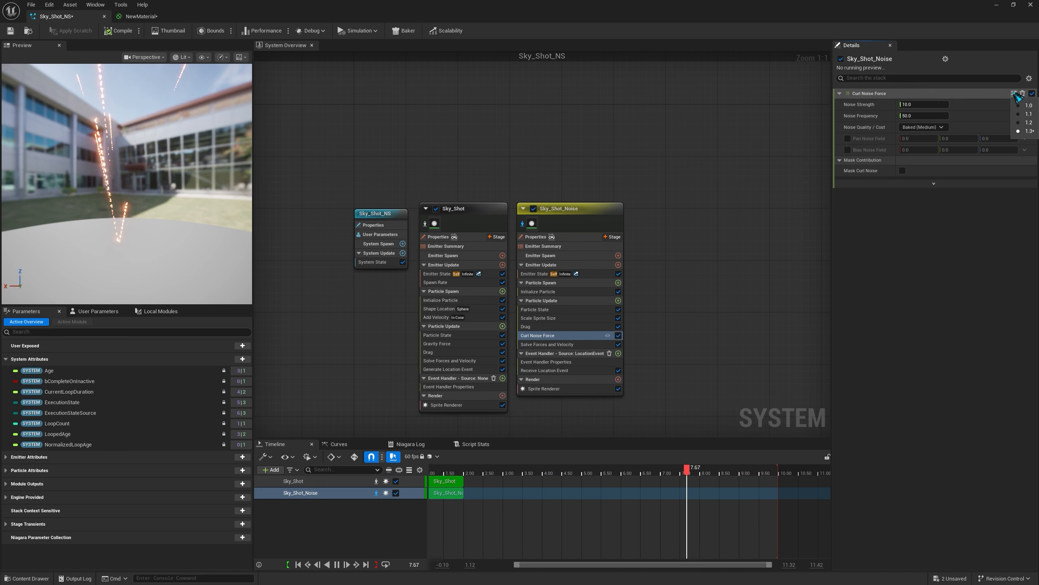
{"action": "left_click", "coordinate": [1020, 106]}
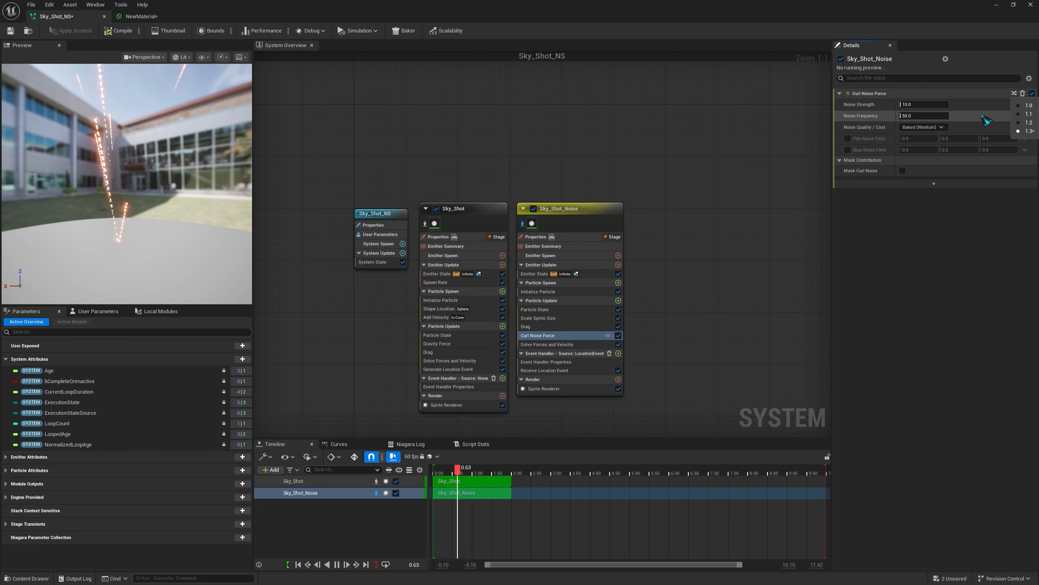
{"action": "left_click", "coordinate": [1014, 93]}
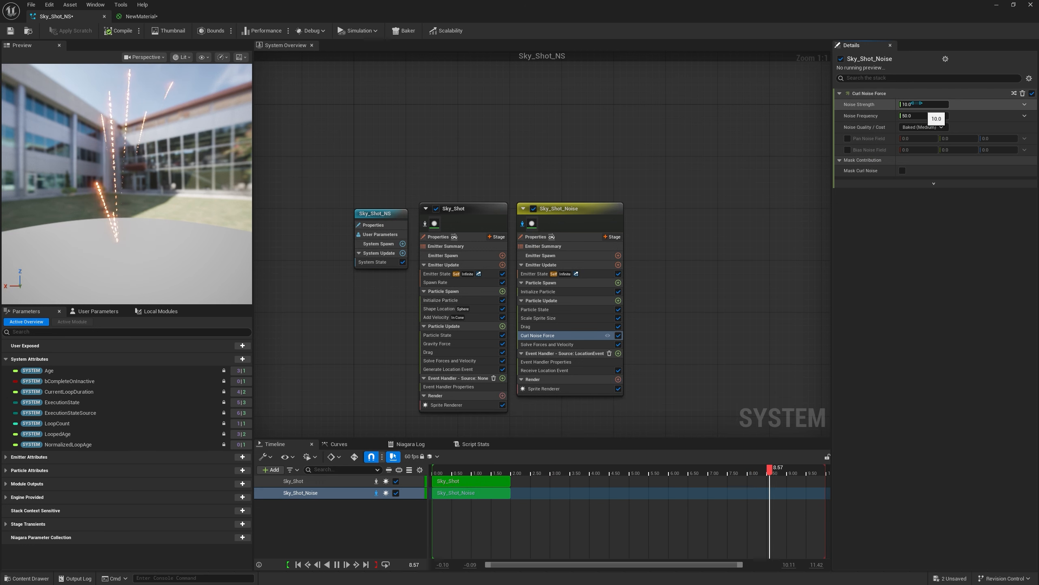
- Set the Curl Noise Force of the Sky_Shot_Noise emitter to Noise Strength 500 and Noise Frequency 8
{"action": "left_click", "coordinate": [917, 103]}
{"action": "type", "text": "50"}
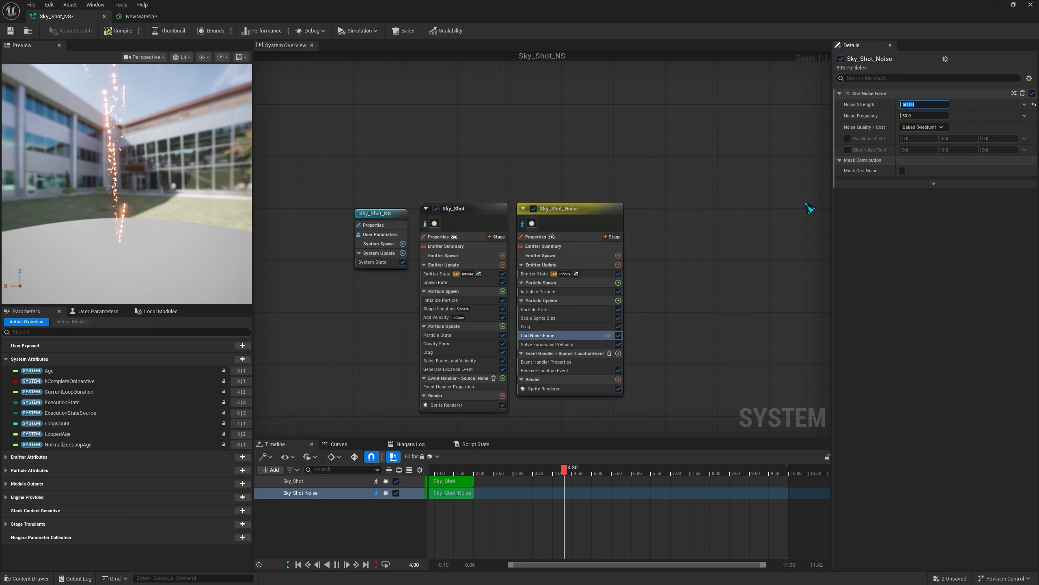
{"action": "left_click", "coordinate": [913, 113]}
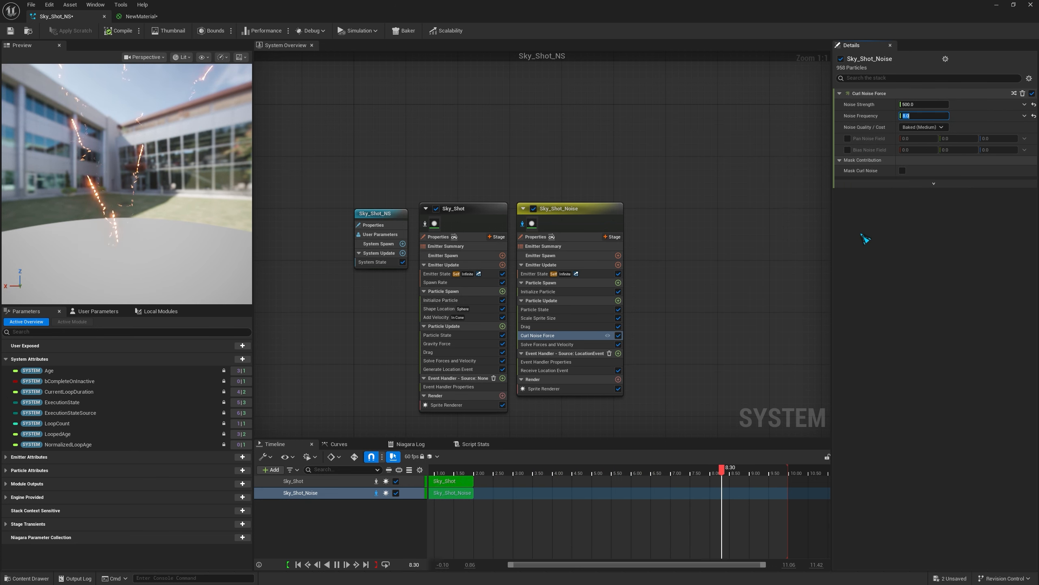
- Set the brightness value of the Initialize Particle color in the Sky_Shot_Noise emitter to 50
{"action": "left_click", "coordinate": [540, 291]}
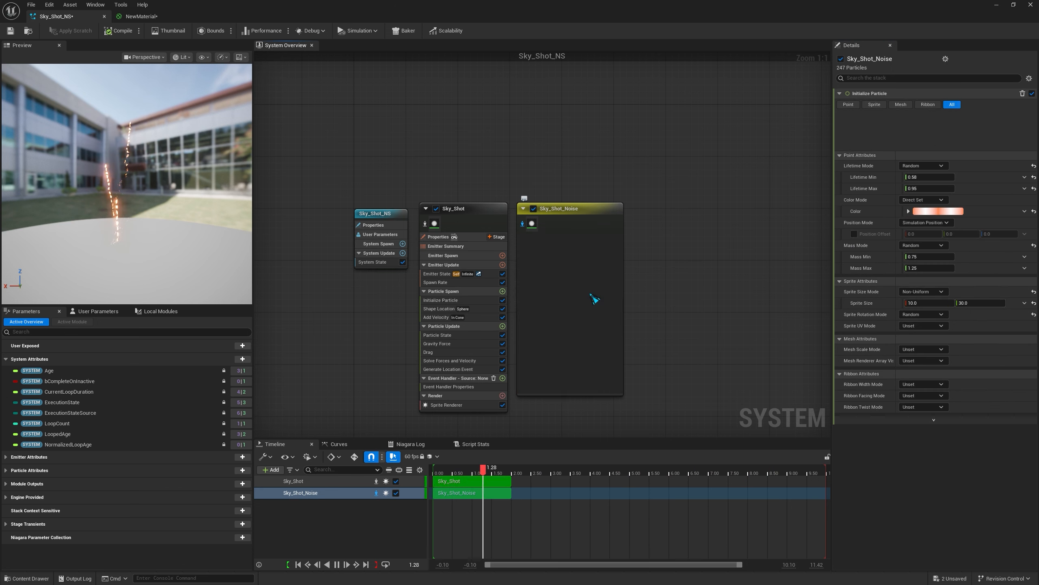
{"action": "left_click", "coordinate": [938, 170]}
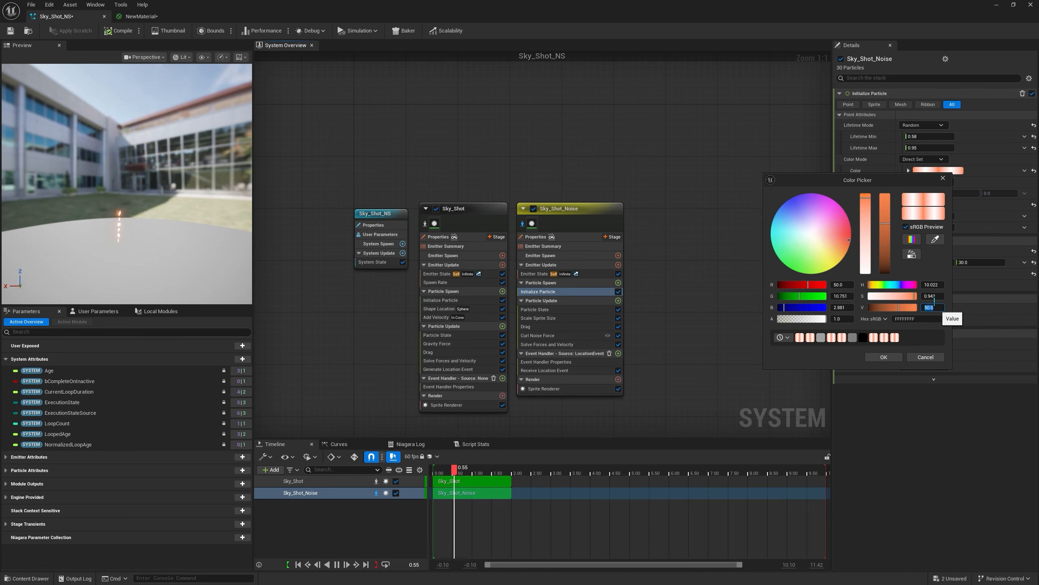
{"action": "left_click", "coordinate": [884, 356]}
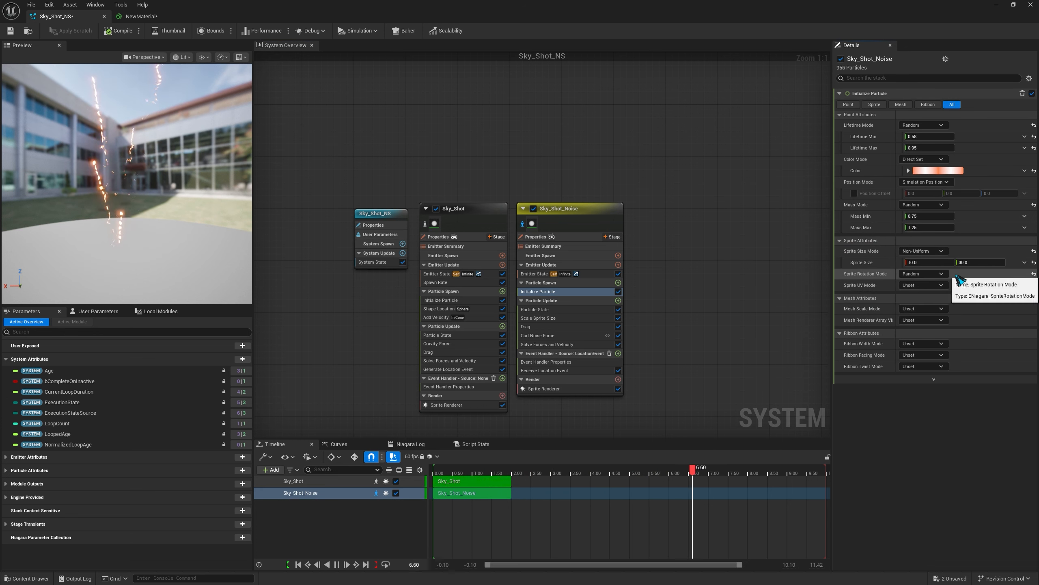
- Set the Sprite Size in Sky_Shot_Noise's Initialize Particle module to 10 by 30
{"action": "left_click_drag", "start_coordinate": [969, 263], "coordinate": [1020, 263]}
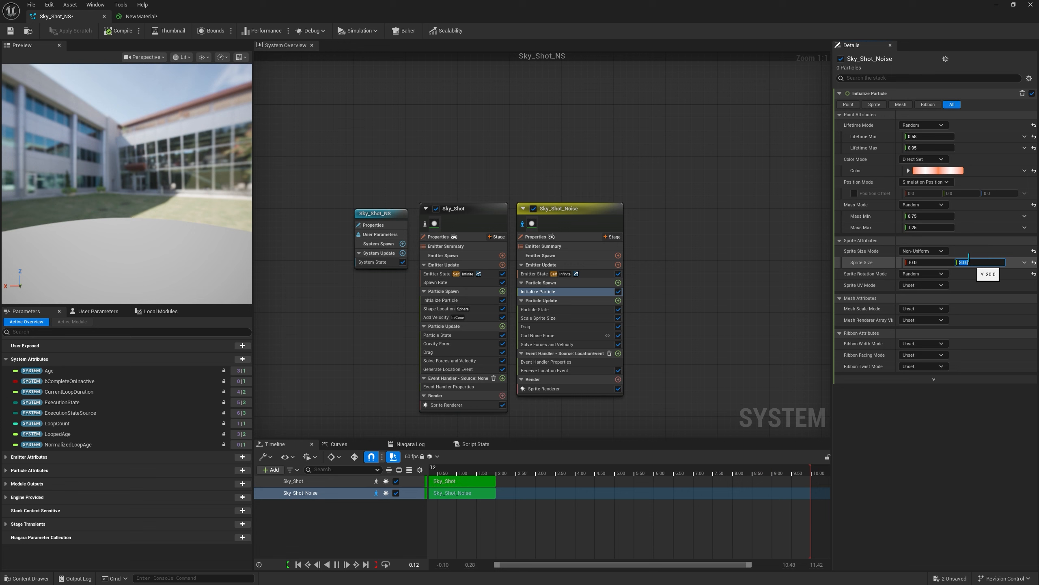
{"action": "left_click", "coordinate": [919, 259]}
{"action": "type", "text": "10"}
{"action": "key", "text": "Return"}
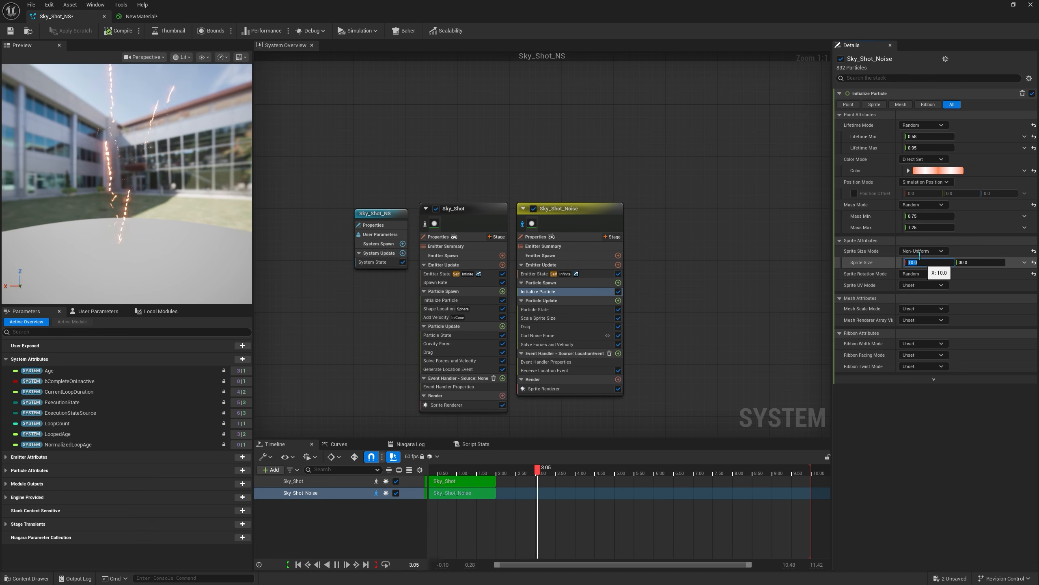
- Try the Random Uniform sprite size mode for Sky_Shot_Noise and switch back to Non-Uniform
{"action": "left_click", "coordinate": [923, 251]}
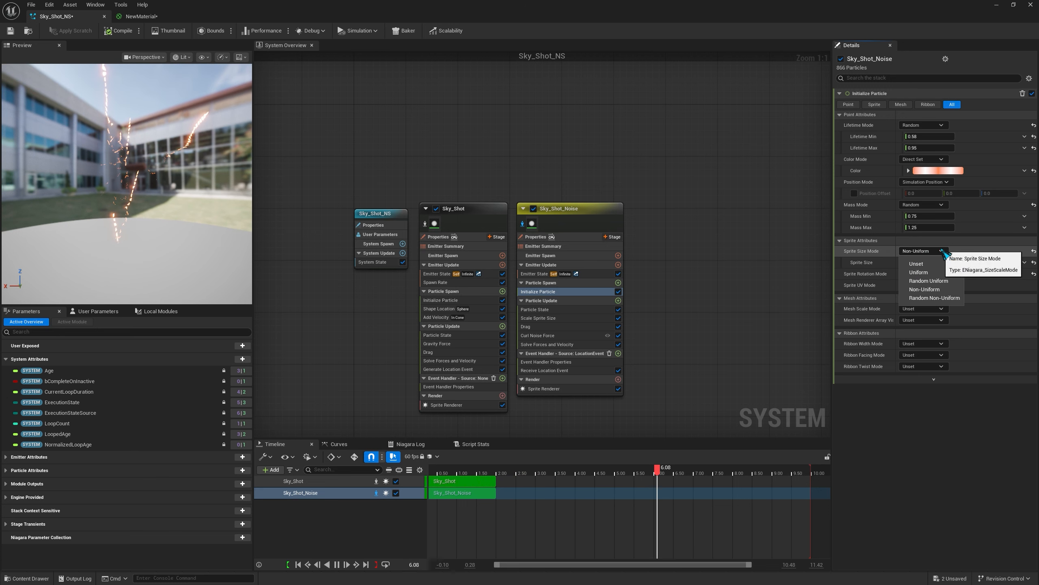
{"action": "left_click", "coordinate": [921, 283]}
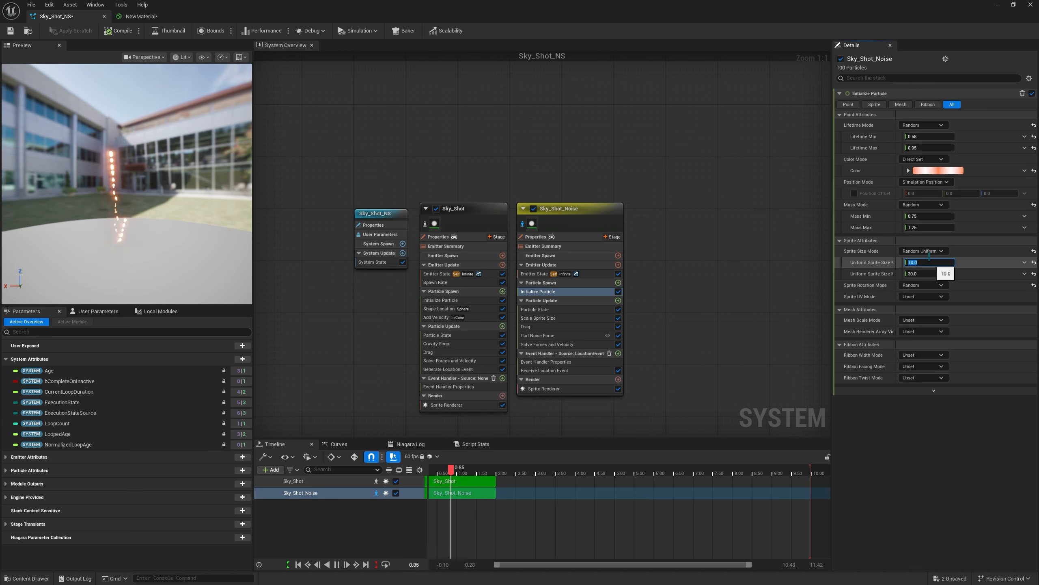
{"action": "left_click", "coordinate": [924, 250]}
{"action": "left_click", "coordinate": [958, 291]}
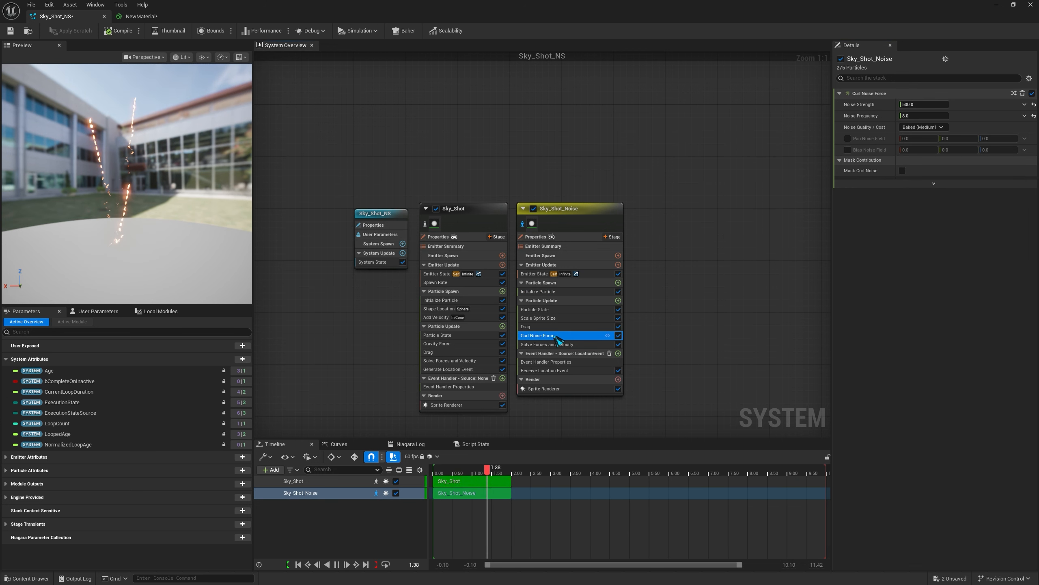
- Enable Pan Noise Field on Sky_Shot_Noise's Curl Noise Force and set its X value to 0.2
{"action": "left_click", "coordinate": [913, 138]}
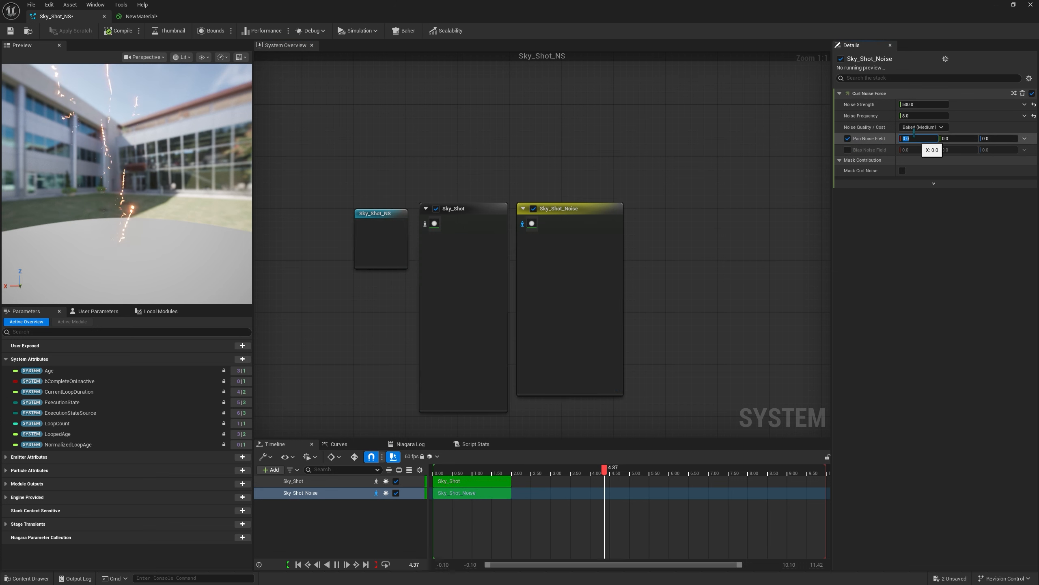
{"action": "type", "text": "0.2"}
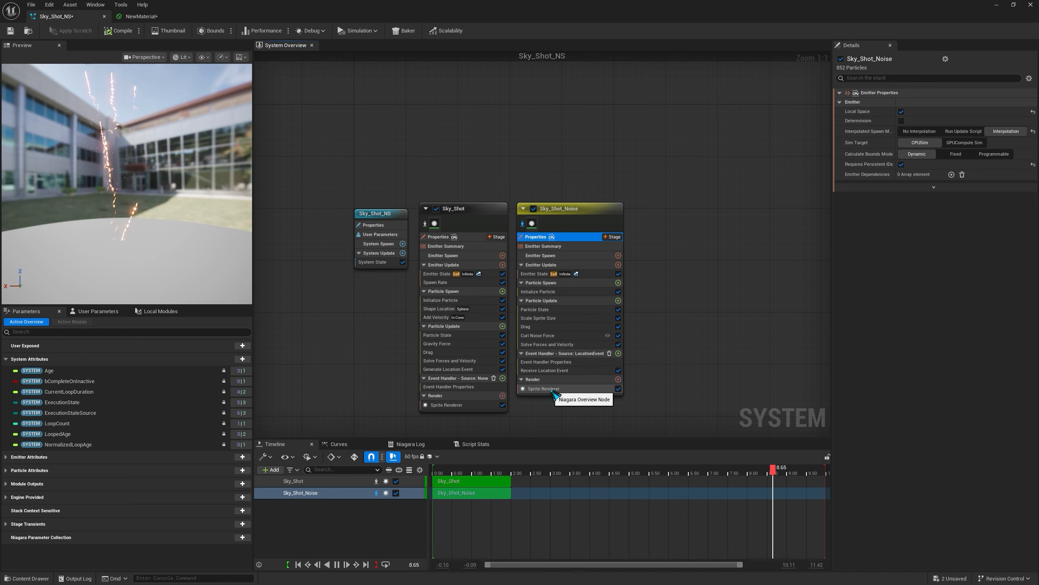
- Set the Alignment of Sky_Shot_Noise's Sprite Renderer to Unaligned
{"action": "left_click", "coordinate": [548, 388]}
{"action": "left_click", "coordinate": [941, 158]}
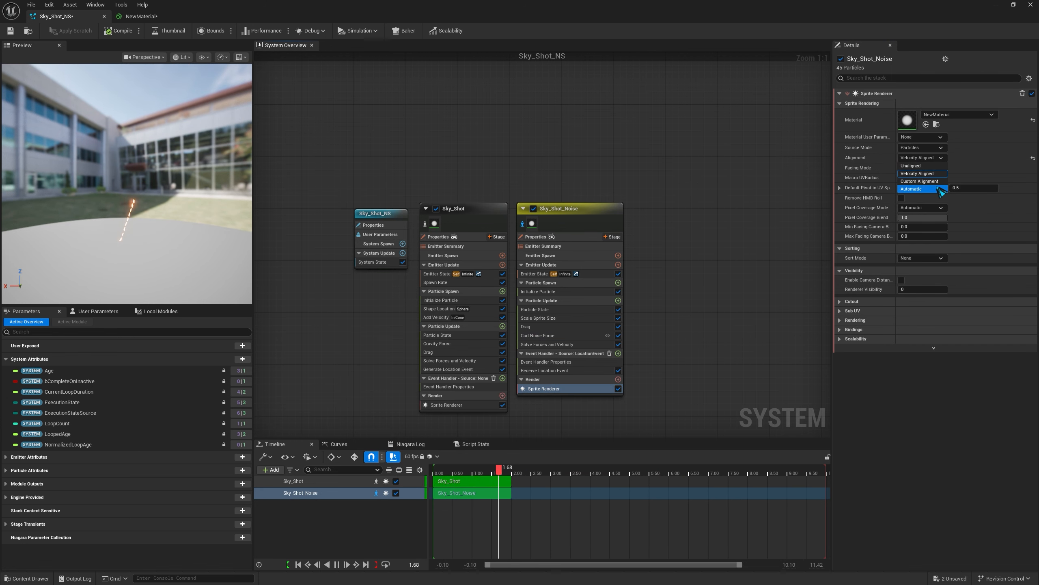
{"action": "left_click", "coordinate": [925, 166]}
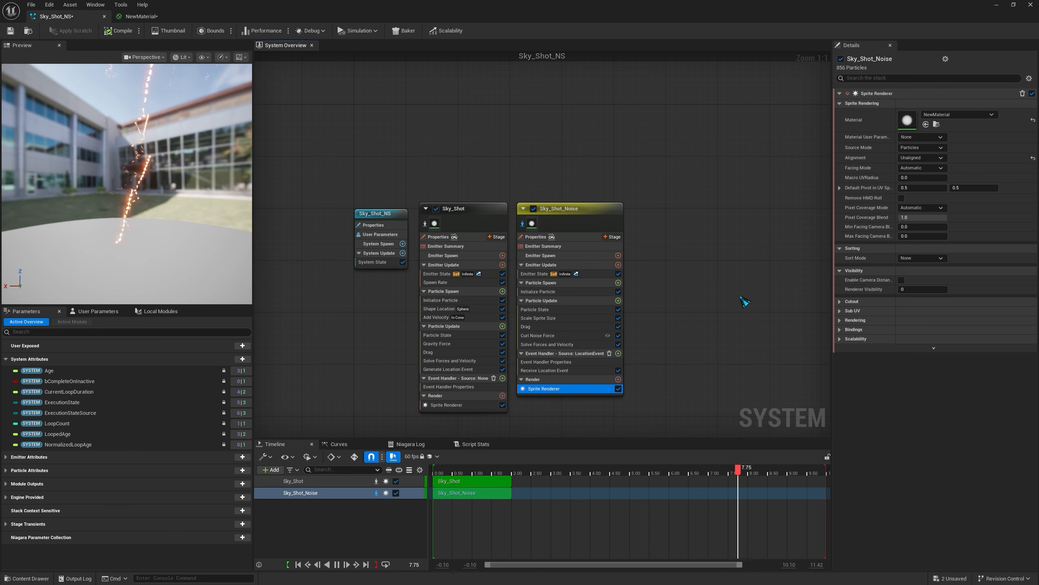
- Set the Spawn Number in Sky_Shot_Noise's Event Handler Properties to 8
{"action": "left_click", "coordinate": [681, 223]}
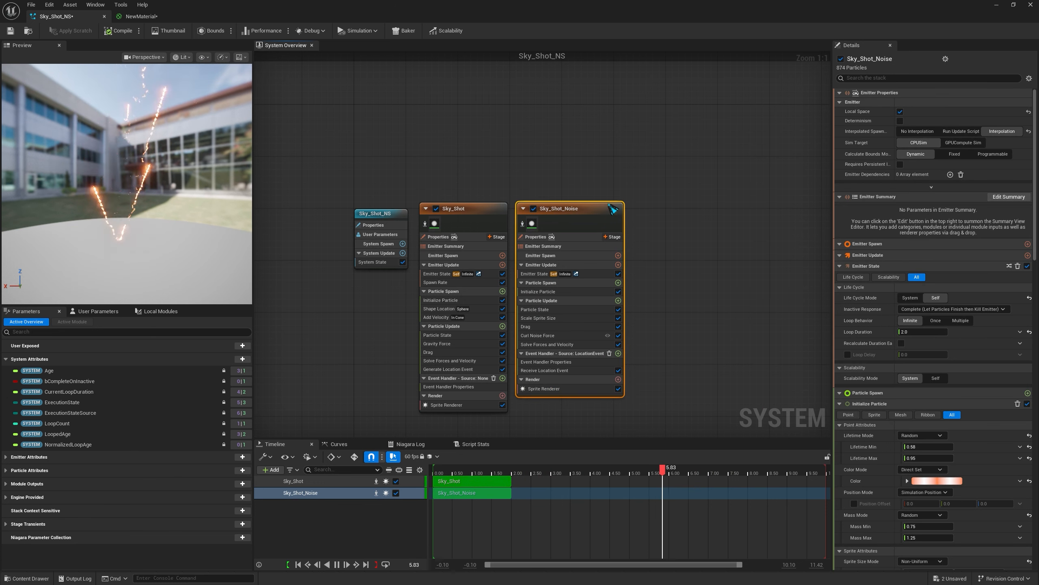
{"action": "left_click", "coordinate": [547, 362]}
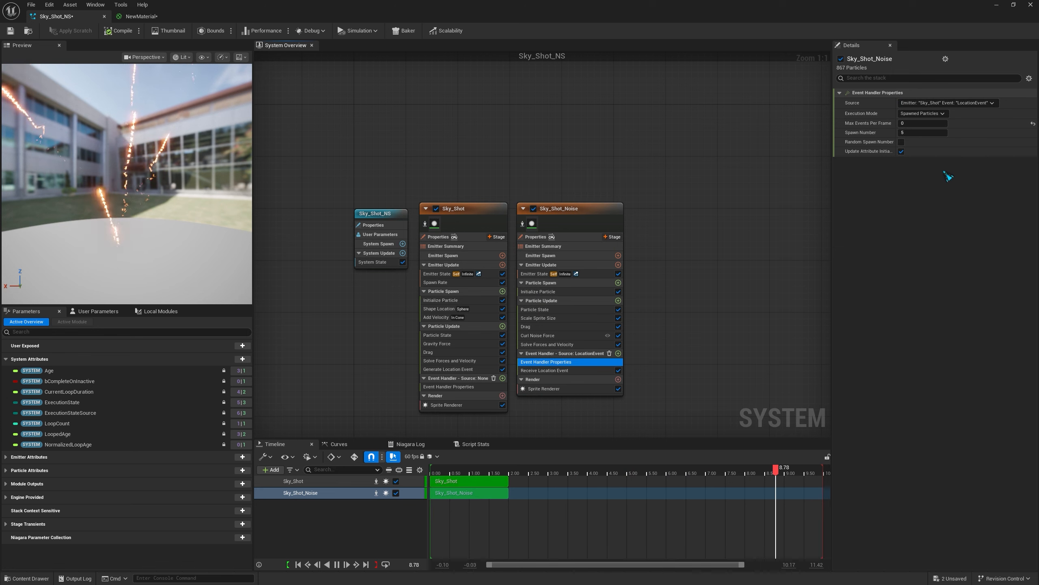
{"action": "left_click", "coordinate": [912, 129]}
{"action": "type", "text": "8"}
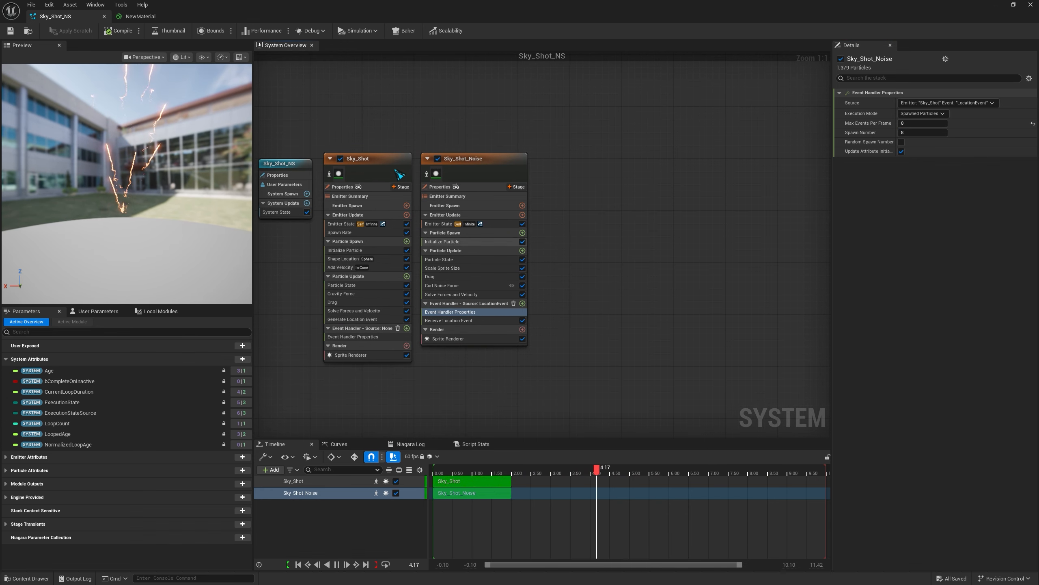
- Duplicate the Sky_Shot emitter, place the copy beside Sky_Shot_Noise and rename it Sky_Shot_Bang
{"action": "left_click", "coordinate": [396, 170]}
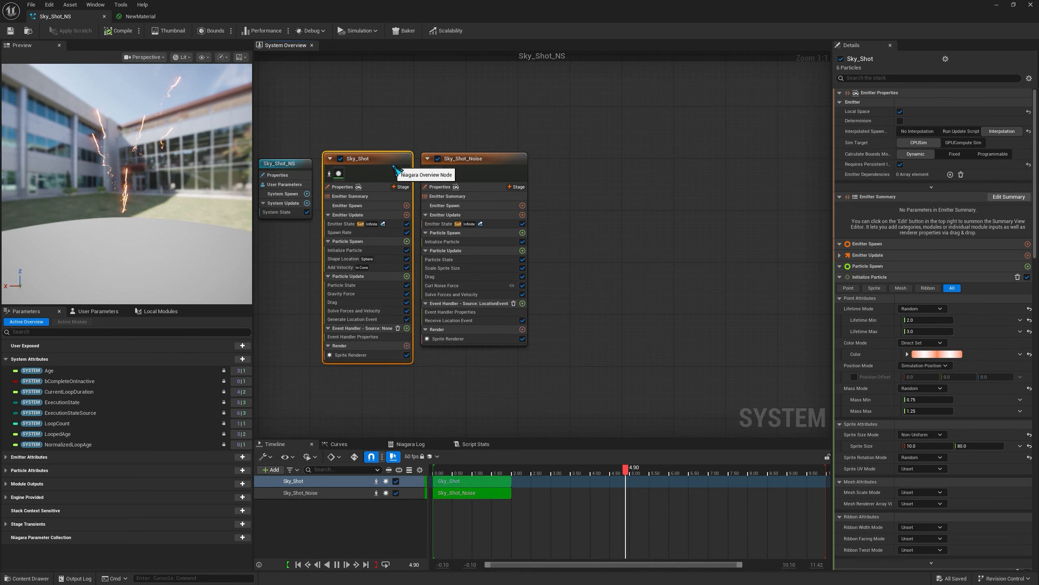
{"action": "key", "text": "ctrl+d"}
{"action": "left_click_drag", "start_coordinate": [412, 165], "coordinate": [599, 160]}
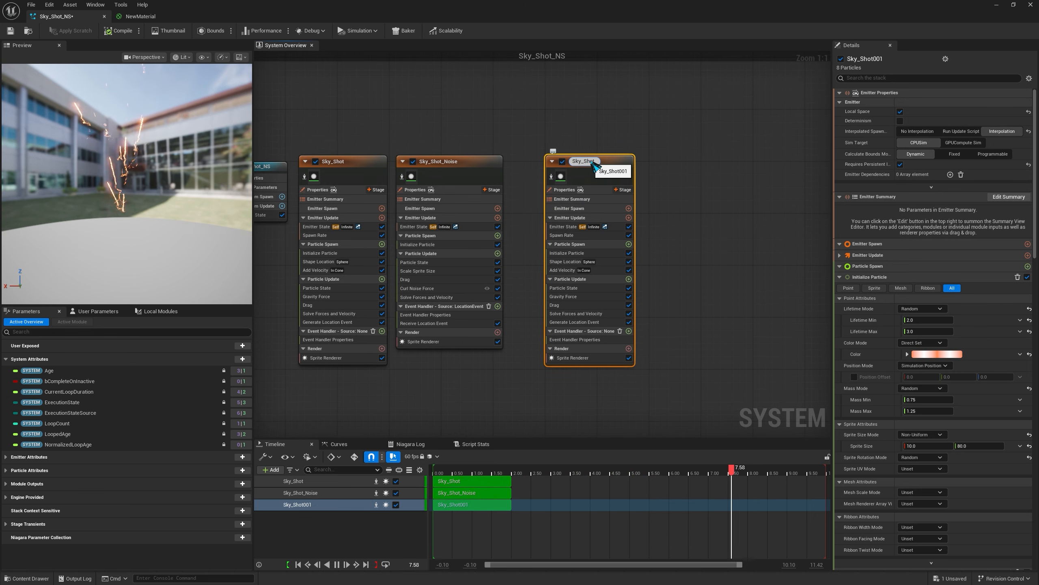
{"action": "type", "text": "_Bang"}
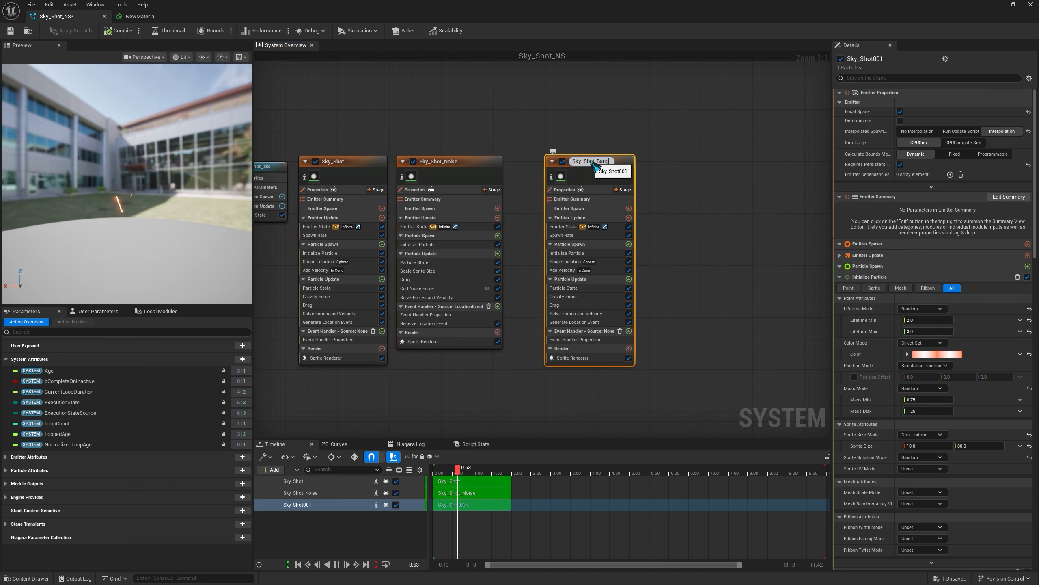
{"action": "key", "text": "Return"}
{"action": "left_click_drag", "start_coordinate": [593, 163], "coordinate": [581, 163]}
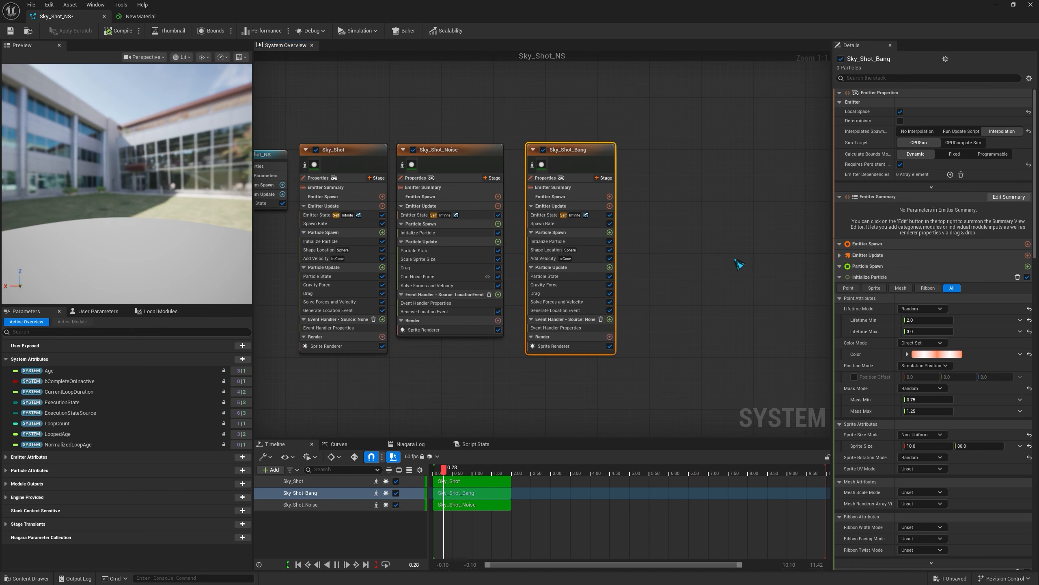
- Delete the Spawn Rate and Add Velocity modules from the Sky_Shot_Bang emitter
{"action": "left_click", "coordinate": [569, 224]}
{"action": "key", "text": "Delete"}
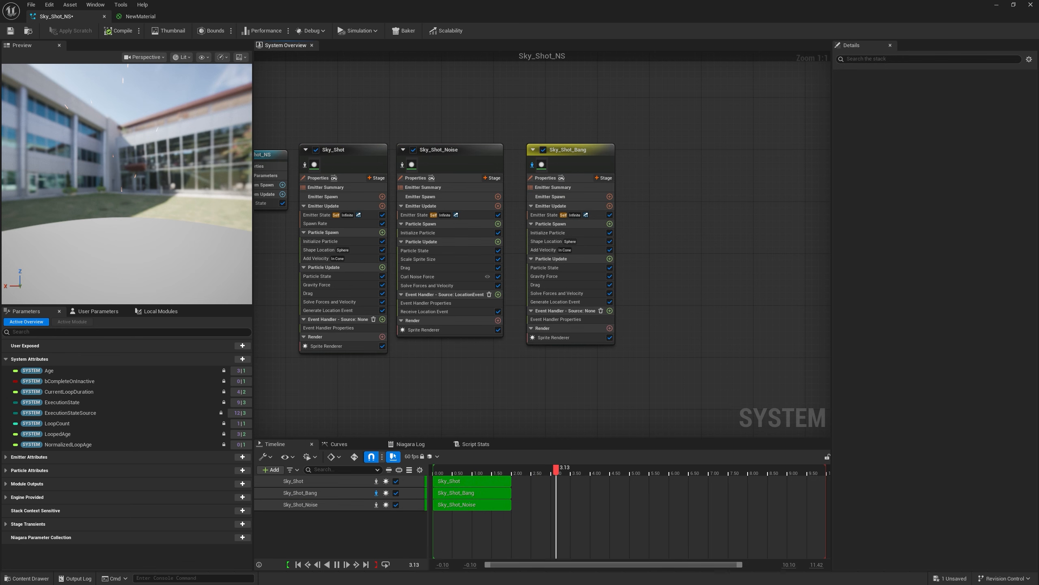
{"action": "left_click", "coordinate": [536, 248]}
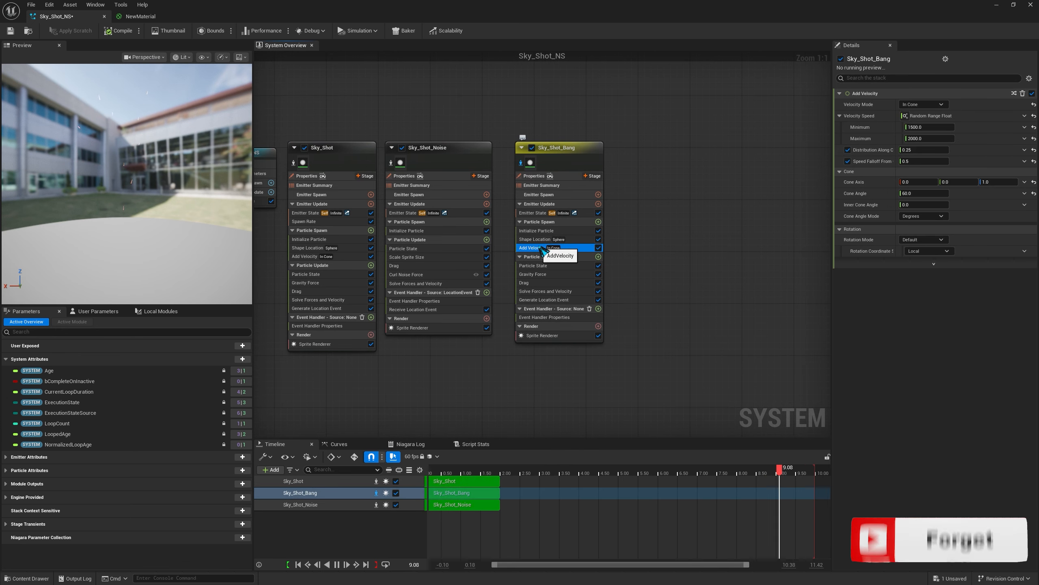
{"action": "key", "text": "Delete"}
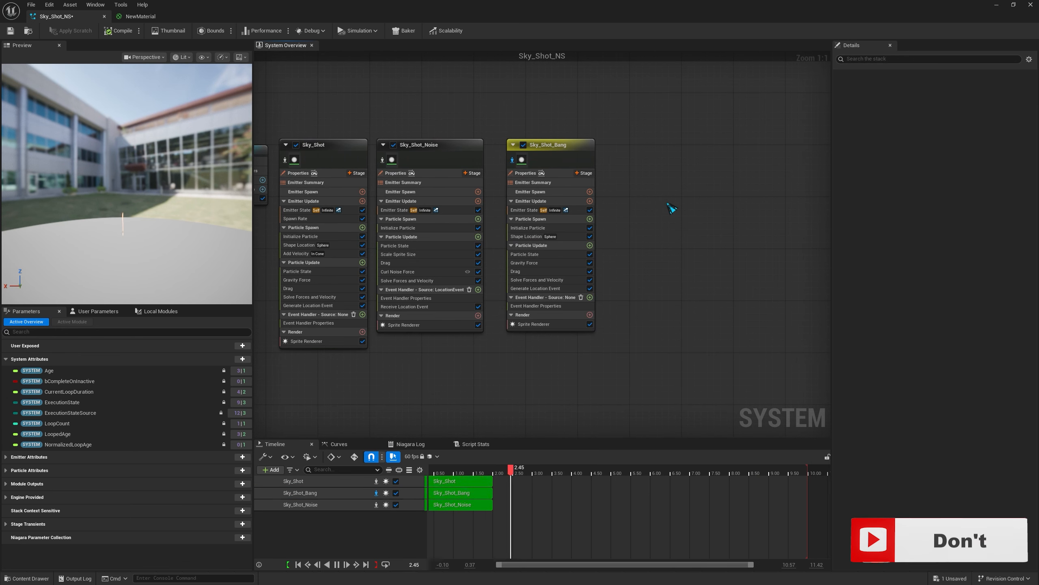
{"action": "left_click", "coordinate": [618, 224]}
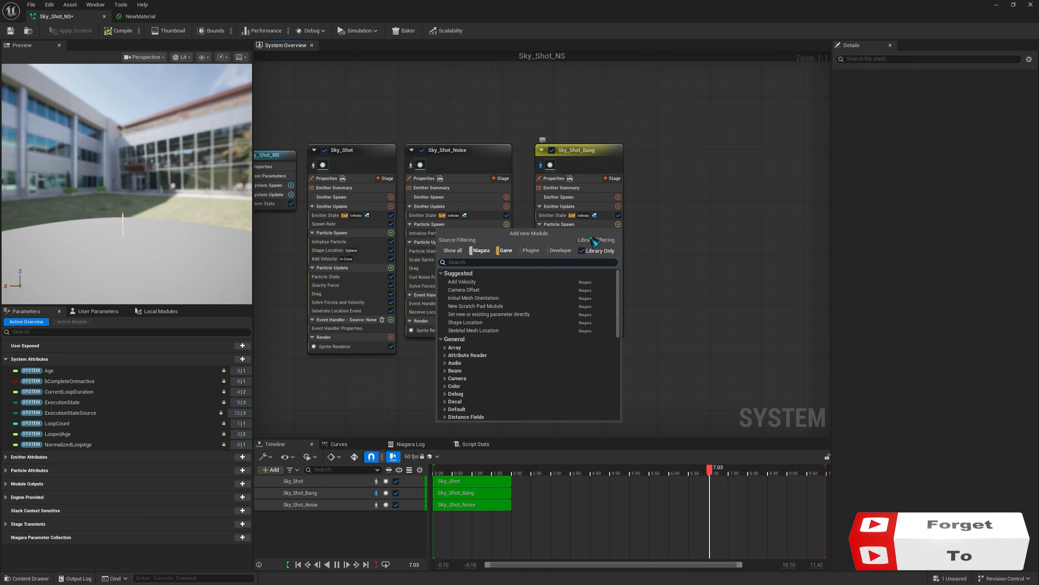
{"action": "type", "text": "add"}
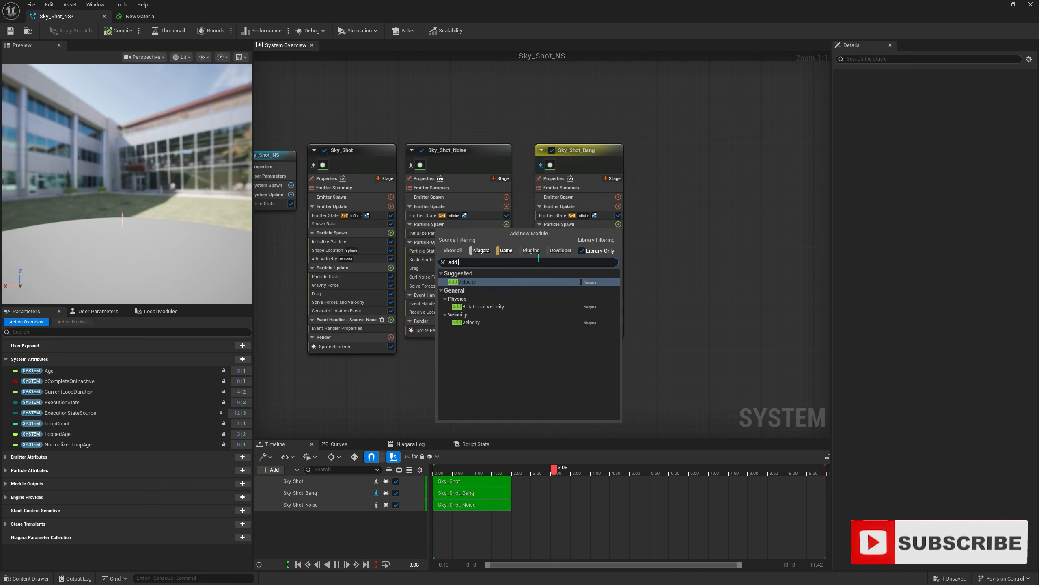
{"action": "key", "text": "BackSpace"}
{"action": "key", "text": "BackSpace"}
{"action": "key", "text": "BackSpace"}
{"action": "key", "text": "Escape"}
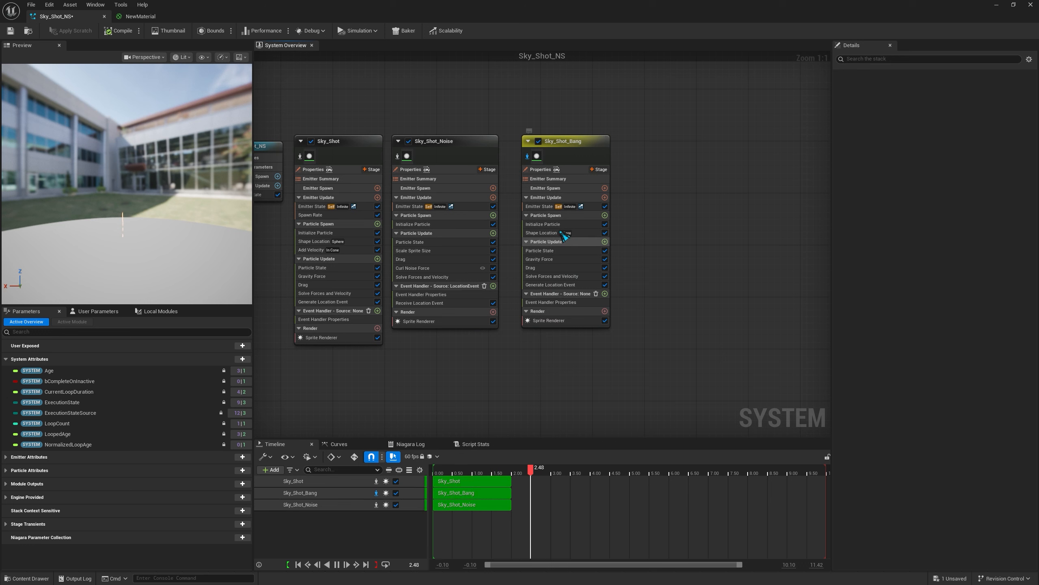
- Add a new Add Velocity module to the Particle Spawn group of the Sky_Shot_Bang emitter
{"action": "left_click", "coordinate": [605, 215]}
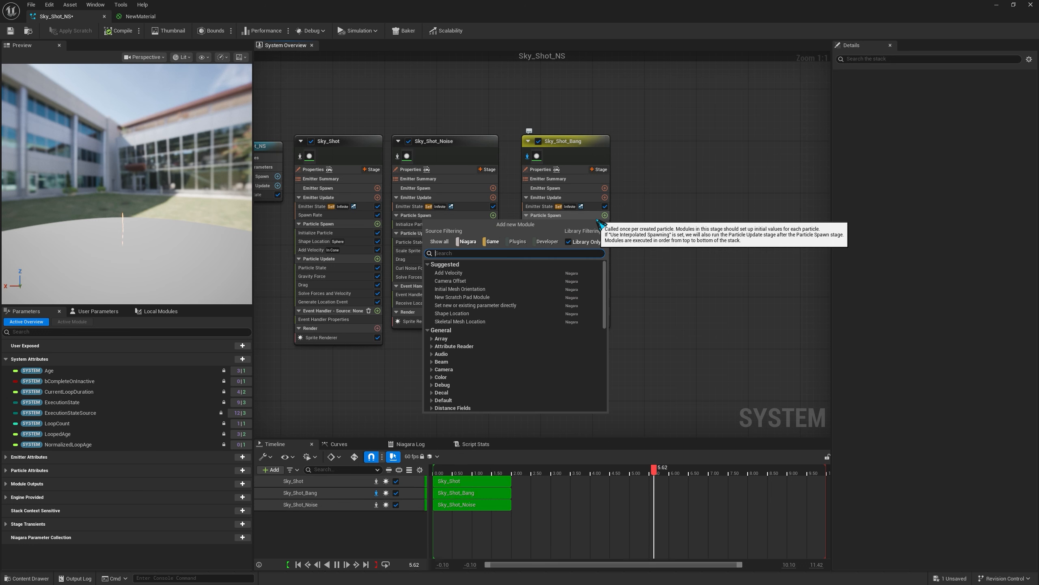
{"action": "type", "text": "velo"}
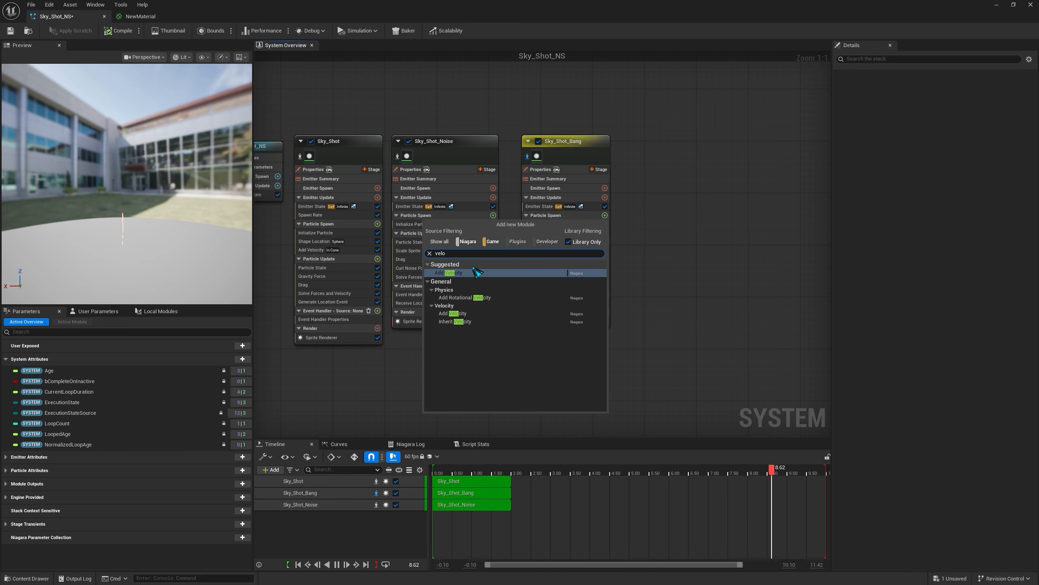
{"action": "left_click", "coordinate": [476, 272]}
- Set Sky_Shot_Bang's Add Velocity module to the From Point velocity mode with a Velocity Speed of 300
{"action": "left_click", "coordinate": [923, 104]}
{"action": "left_click", "coordinate": [921, 114]}
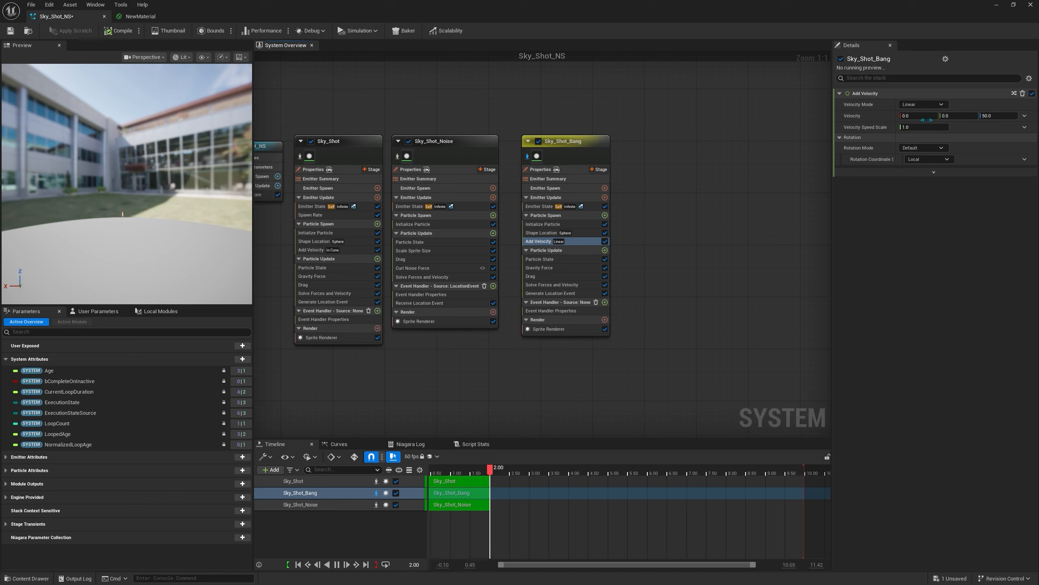
{"action": "mouse_move", "coordinate": [720, 201]}
{"action": "right_mouse_down"}
{"action": "mouse_move", "coordinate": [708, 200]}
{"action": "mouse_move", "coordinate": [732, 200]}
{"action": "right_mouse_up"}
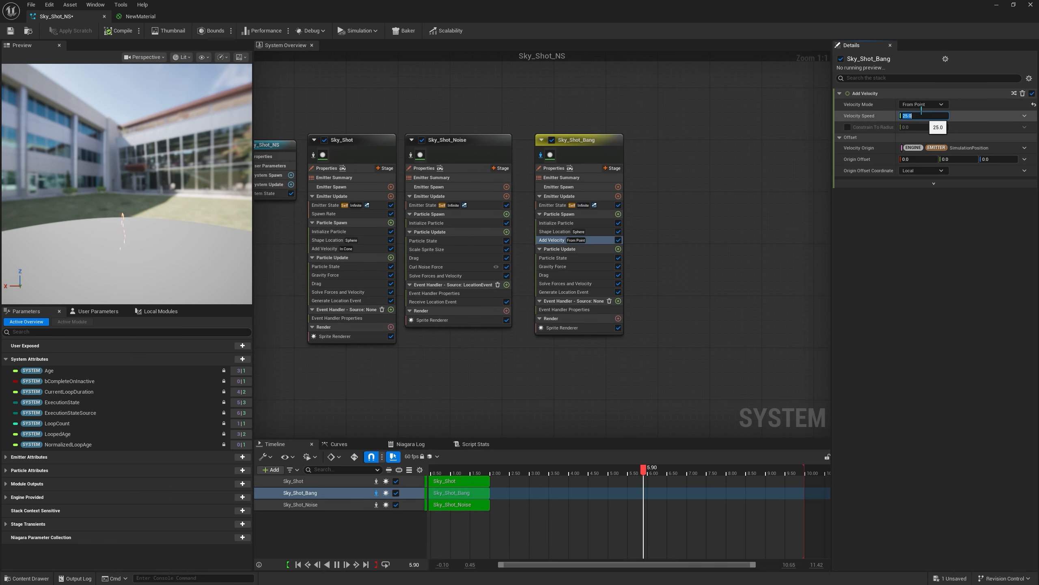
{"action": "type", "text": "300"}
{"action": "key", "text": "Return"}
{"action": "right_click_drag", "start_coordinate": [723, 247], "coordinate": [729, 224]}
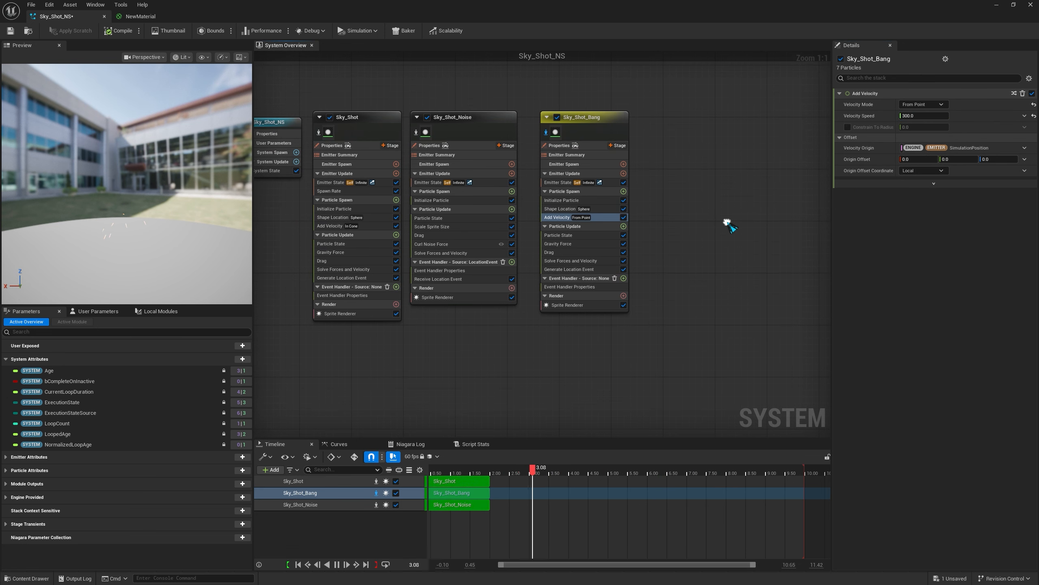
- Set the Alignment of Sky_Shot_Bang's Sprite Renderer to Unaligned
{"action": "left_click", "coordinate": [585, 305]}
{"action": "left_click", "coordinate": [921, 157]}
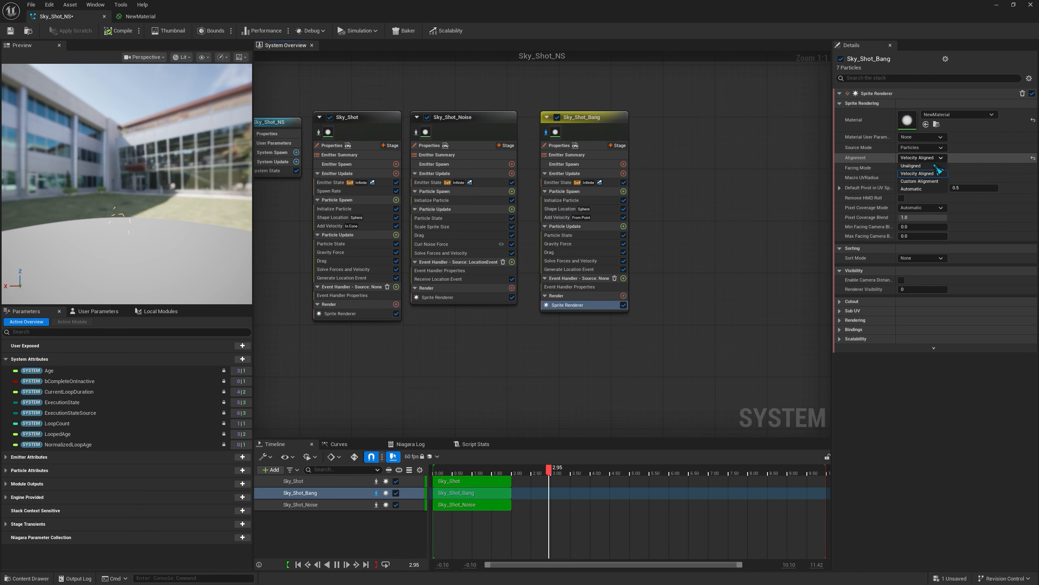
{"action": "left_click", "coordinate": [917, 166]}
- Add a Generate Death Event module to the Particle Update group of the Sky_Shot emitter
{"action": "right_click_drag", "start_coordinate": [723, 206], "coordinate": [746, 191]}
{"action": "left_click", "coordinate": [388, 105]}
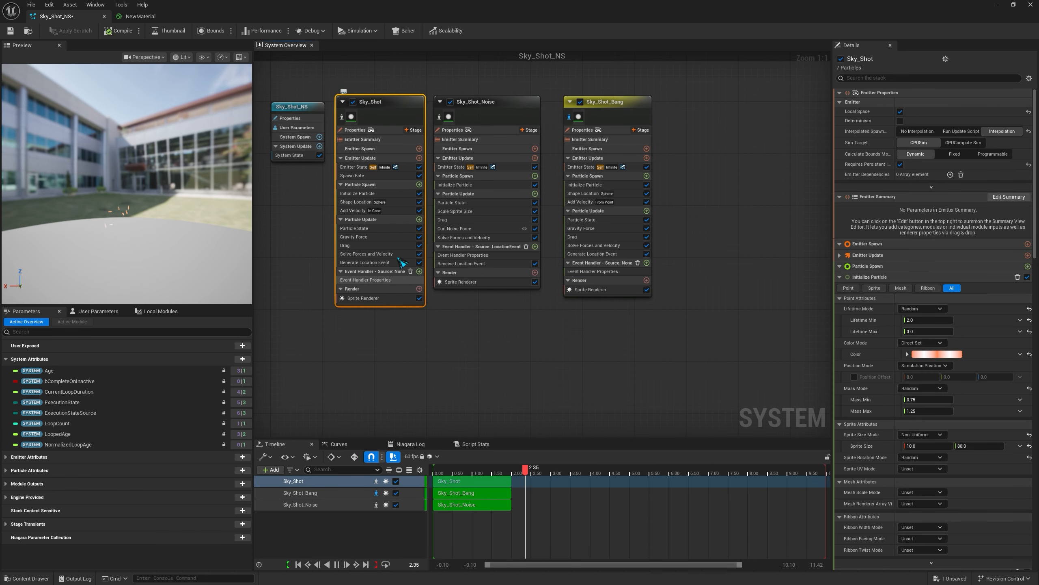
{"action": "left_click", "coordinate": [419, 219]}
{"action": "type", "text": "gene"}
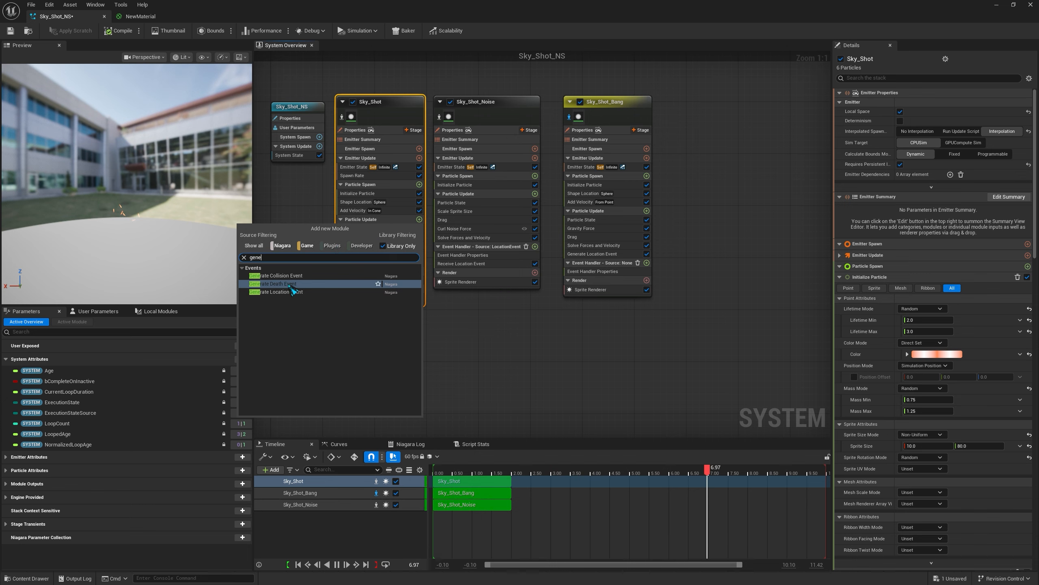
{"action": "left_click", "coordinate": [338, 284]}
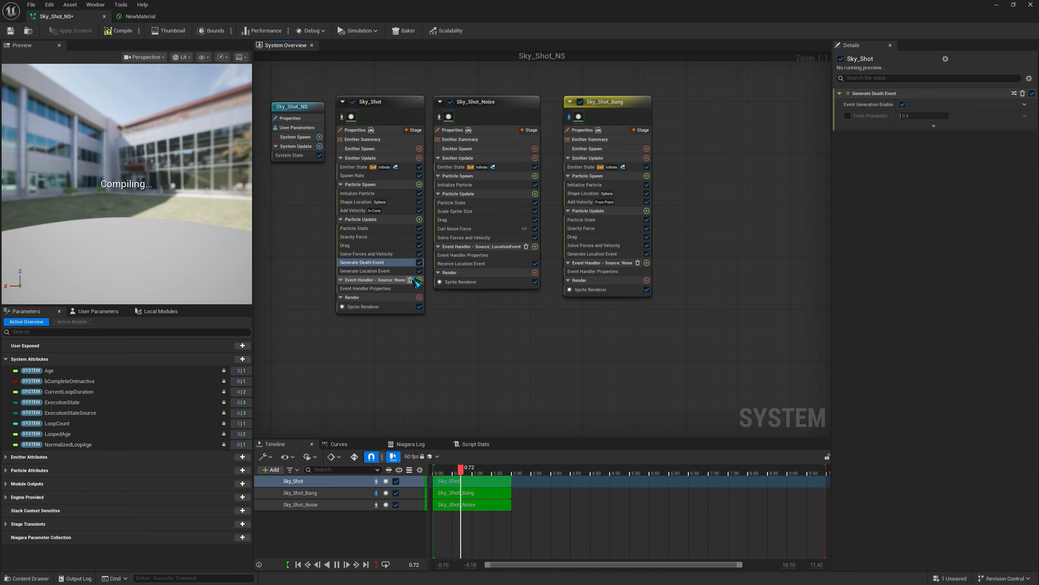
- Delete the Generate Location Event module from the Sky_Shot_Bang emitter
{"action": "right_click_drag", "start_coordinate": [631, 332], "coordinate": [594, 346]}
{"action": "right_click", "coordinate": [591, 341]}
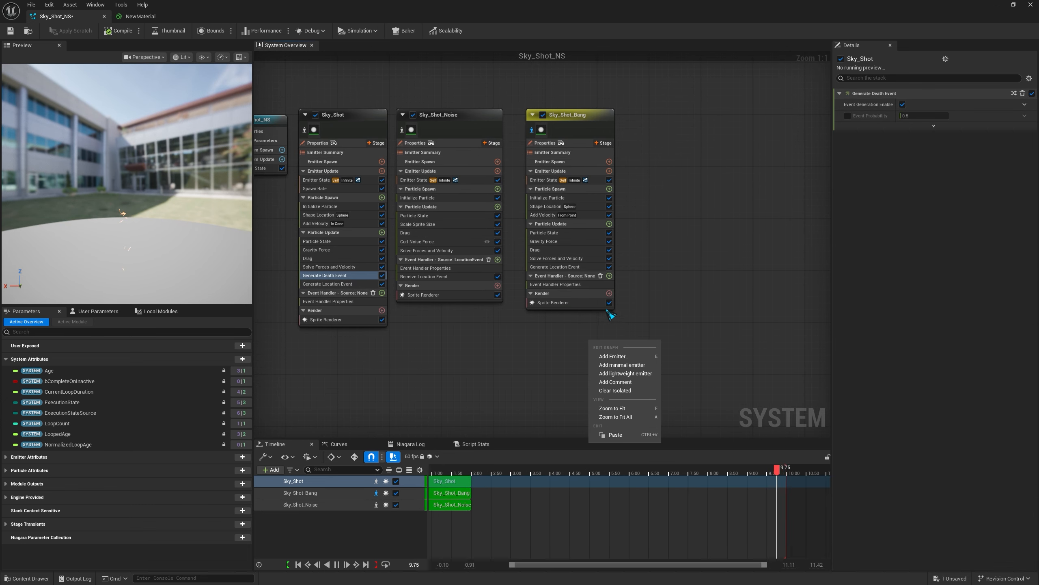
{"action": "left_click", "coordinate": [609, 115]}
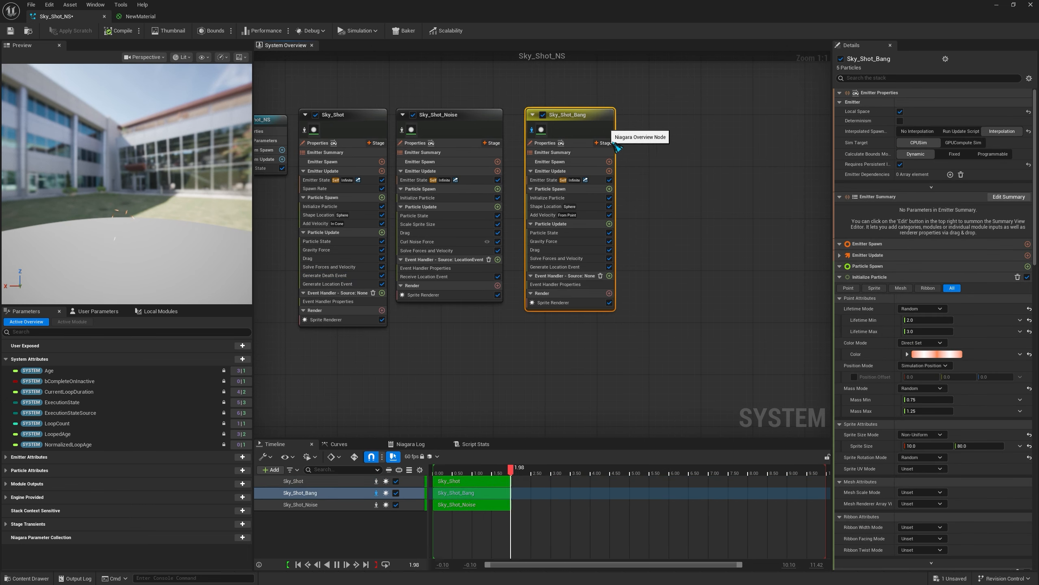
{"action": "left_click", "coordinate": [564, 268]}
{"action": "key", "text": "Delete"}
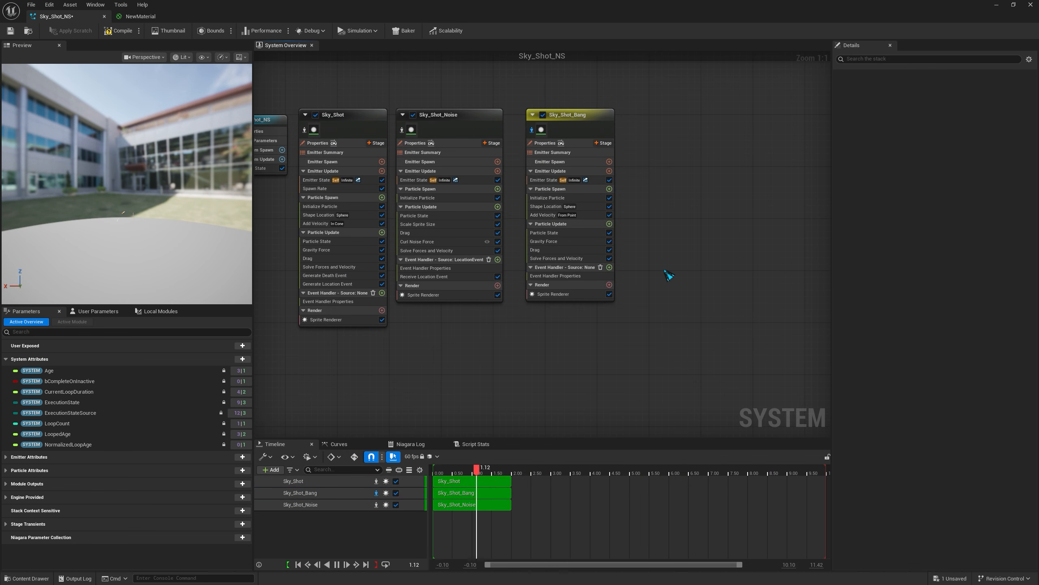
- Add a Receive Death Event module to the event handler of the Sky_Shot_Bang emitter
{"action": "right_click_drag", "start_coordinate": [661, 264], "coordinate": [650, 263]}
{"action": "left_click", "coordinate": [598, 266]}
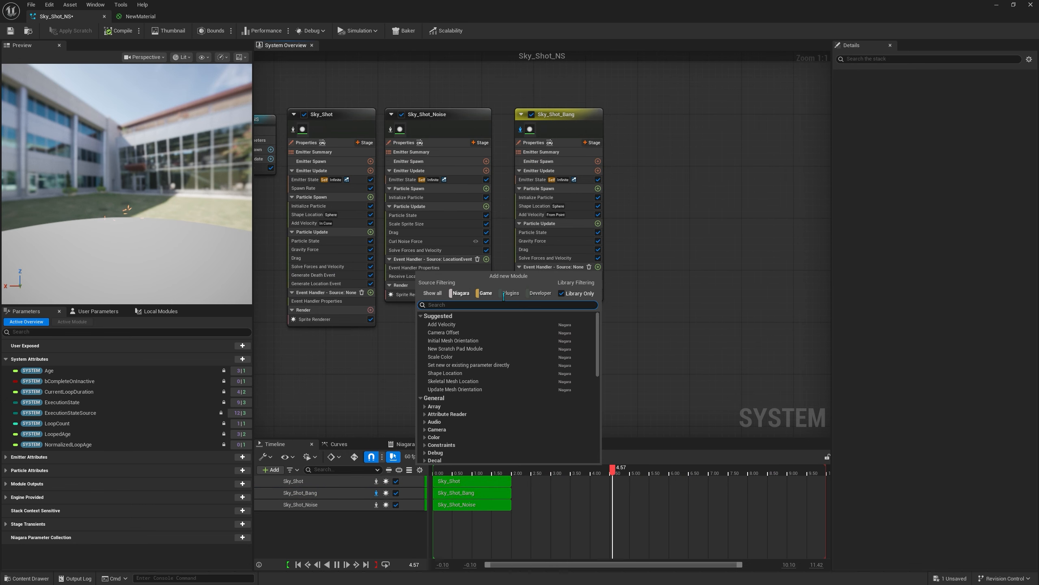
{"action": "type", "text": "rec"}
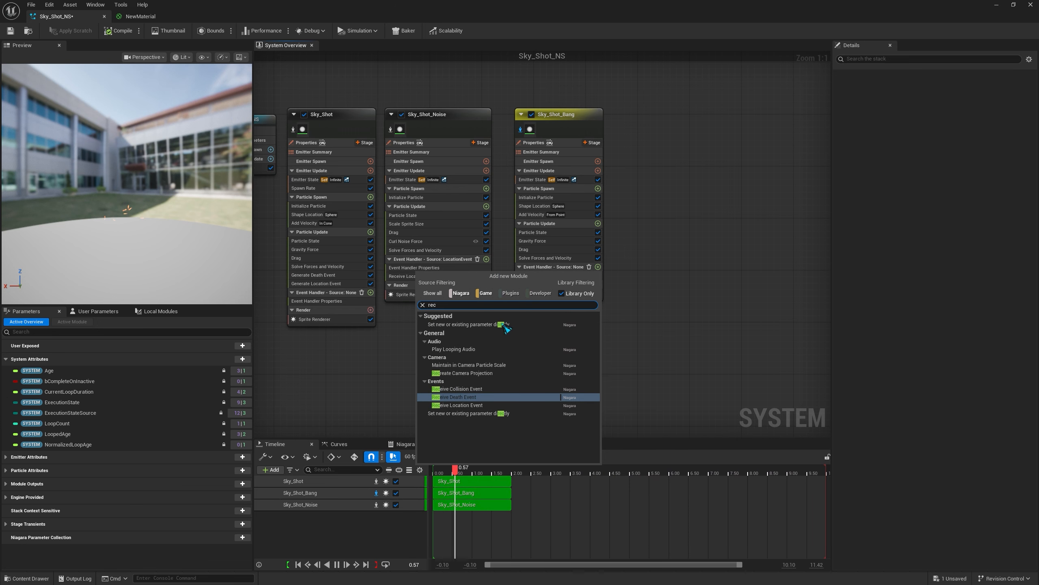
{"action": "left_click", "coordinate": [479, 397]}
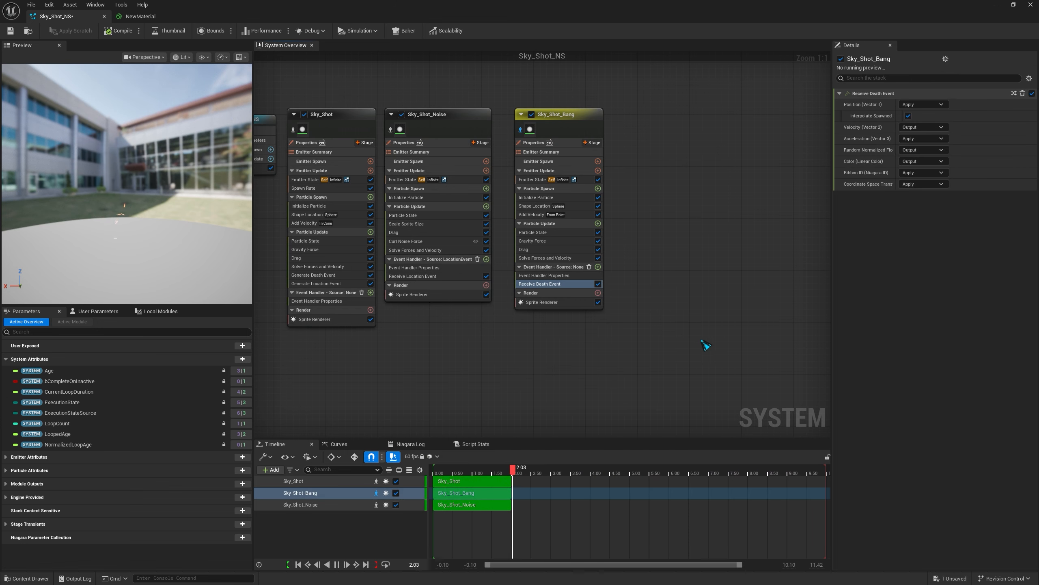
- Set Sky_Shot_Bang's event handler to Sky_Shot's DeathEvent source, Spawned Particles execution mode and a Spawn Number of 45
{"action": "left_click", "coordinate": [573, 276]}
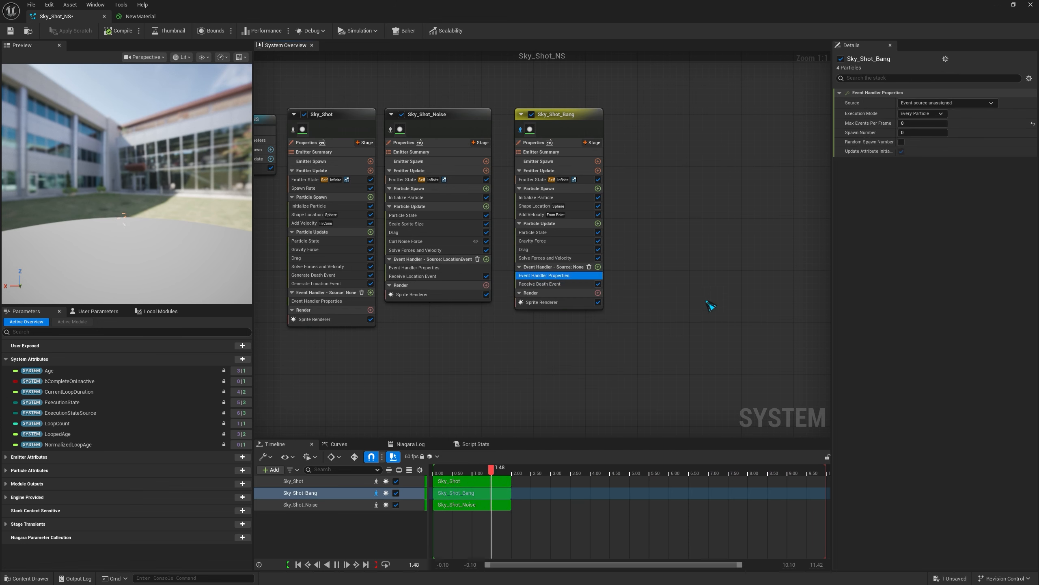
{"action": "left_click", "coordinate": [949, 103]}
{"action": "left_click", "coordinate": [967, 131]}
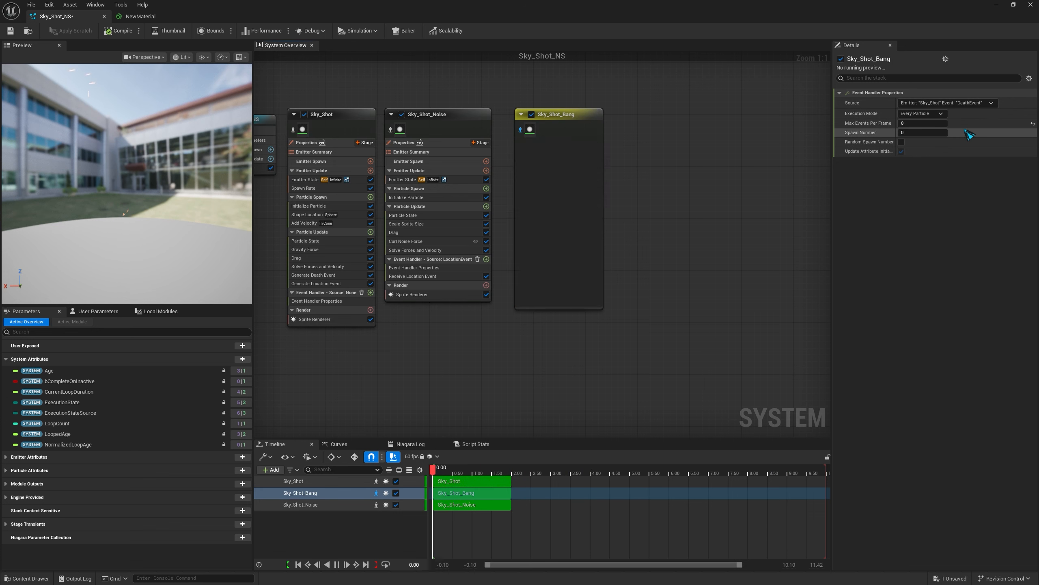
{"action": "left_click", "coordinate": [922, 114]}
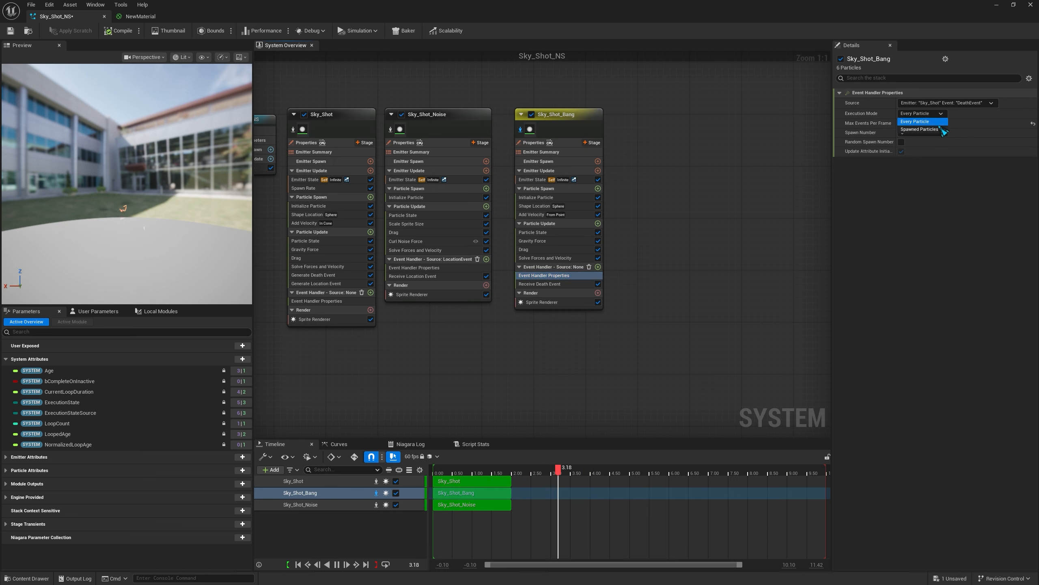
{"action": "left_click", "coordinate": [926, 131]}
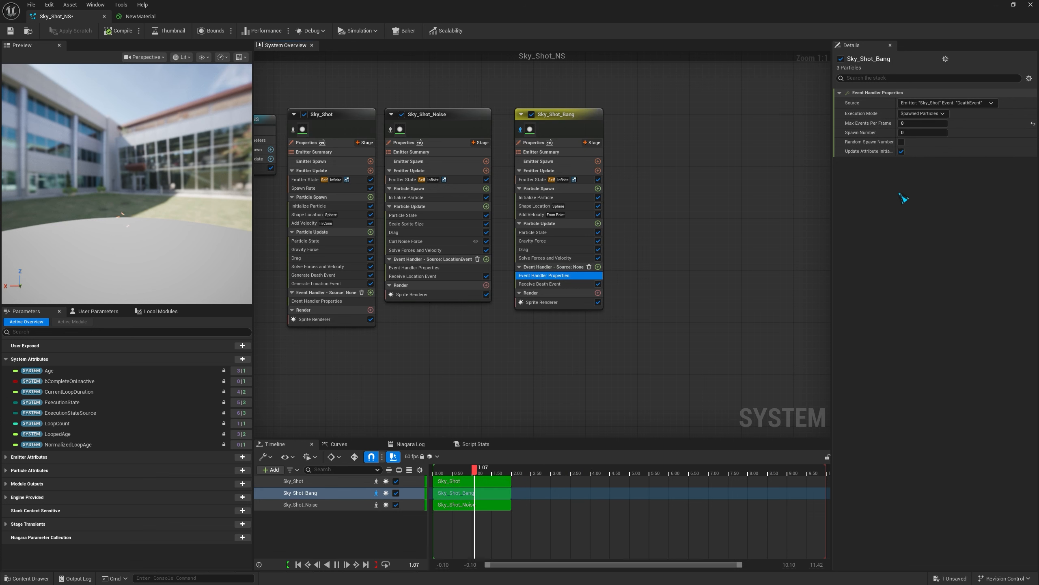
{"action": "left_click", "coordinate": [916, 130]}
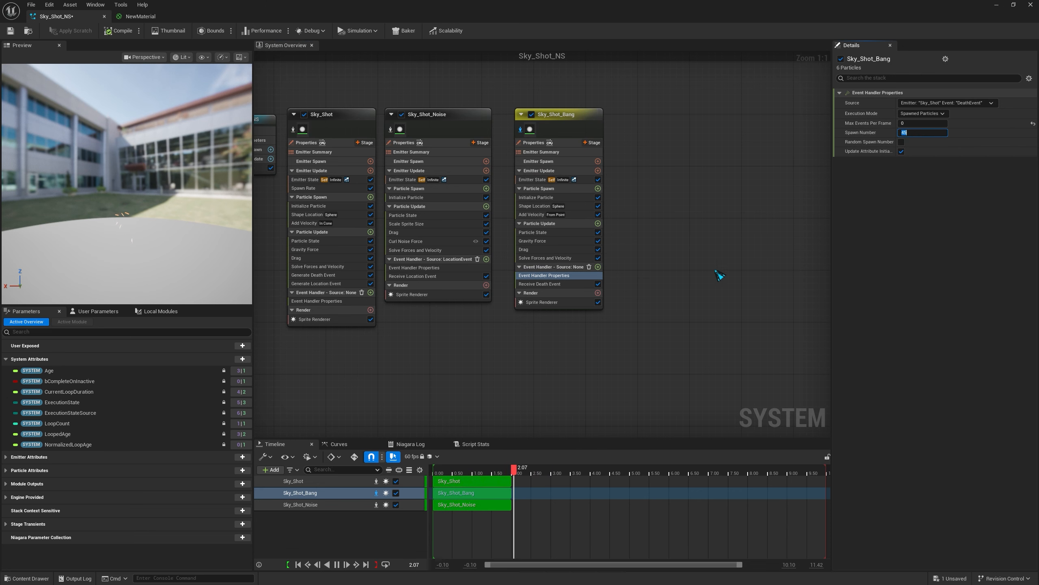
- Turn off the isolation of the Sky_Shot_Bang emitter so that all emitters play together in the preview
{"action": "right_click_drag", "start_coordinate": [659, 221], "coordinate": [725, 269]}
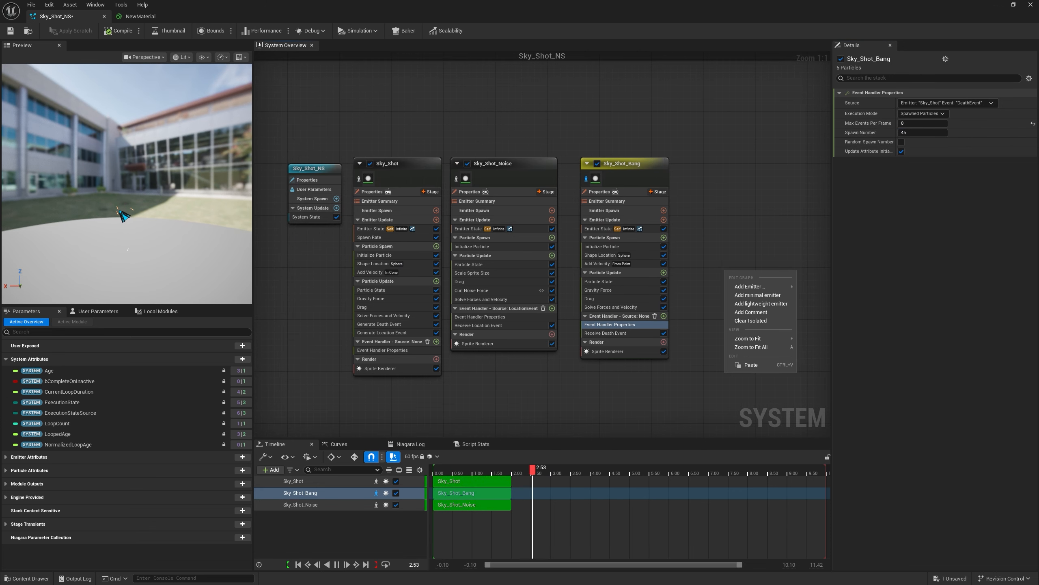
{"action": "left_click", "coordinate": [587, 179]}
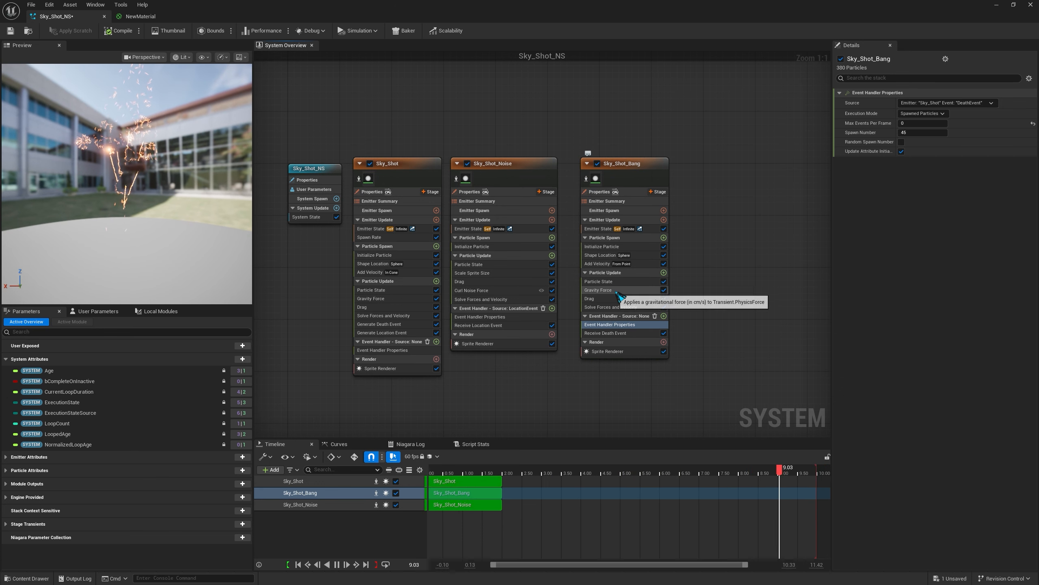
{"action": "left_click", "coordinate": [664, 290]}
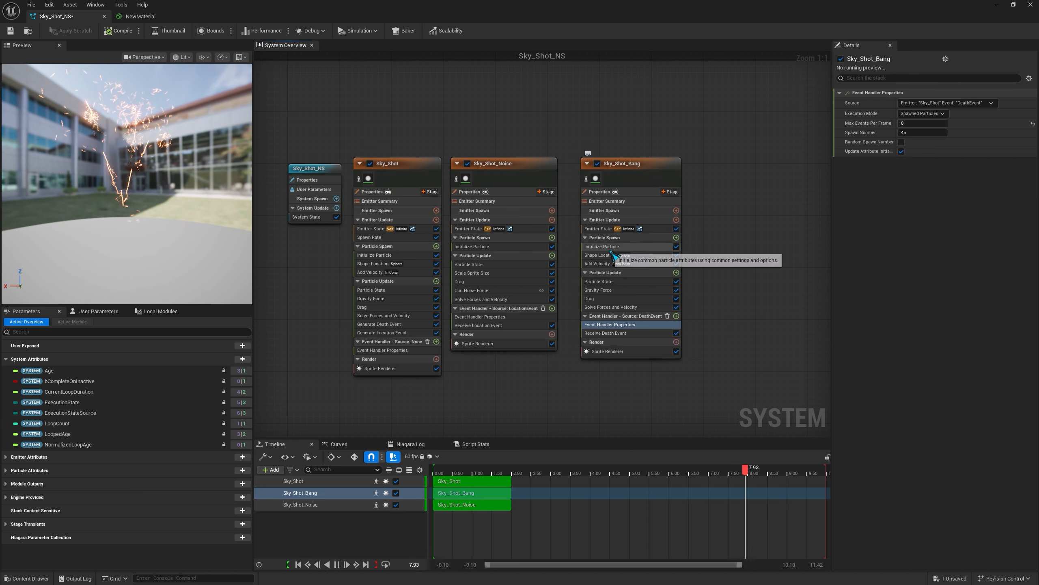
- In Sky_Shot_Bang's Initialize Particle, set the lifetime range to 1.2–1.6 and the Sprite Size Mode to Uniform with a size of 20
{"action": "left_click", "coordinate": [626, 246]}
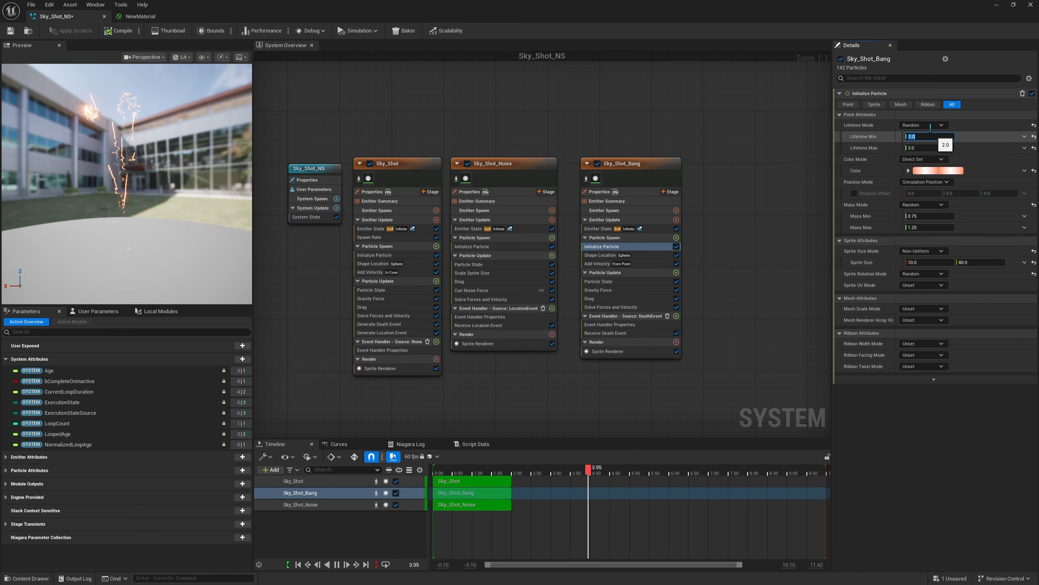
{"action": "key", "text": "Tab"}
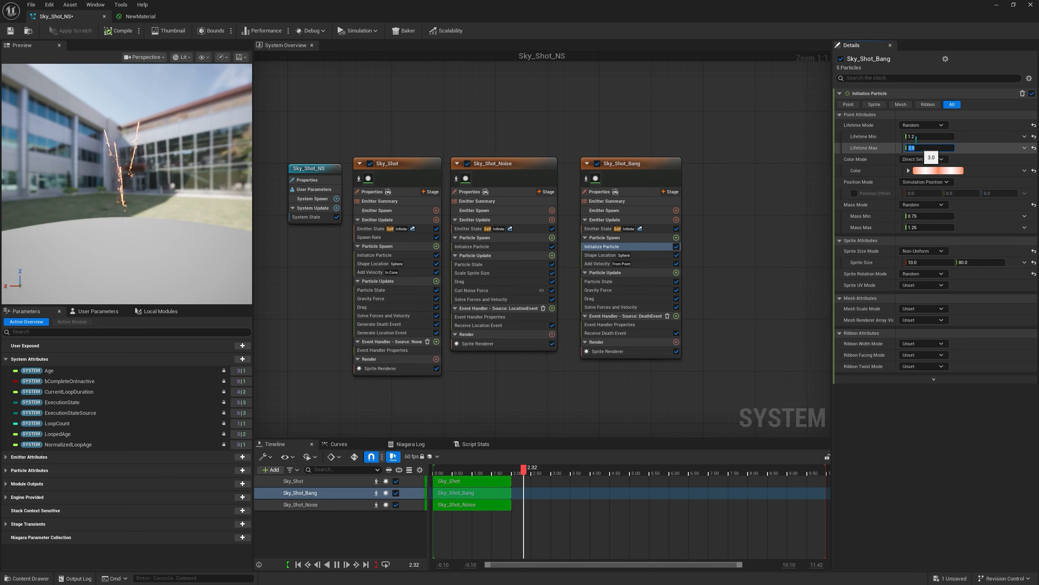
{"action": "left_click", "coordinate": [940, 254]}
{"action": "left_click", "coordinate": [919, 271]}
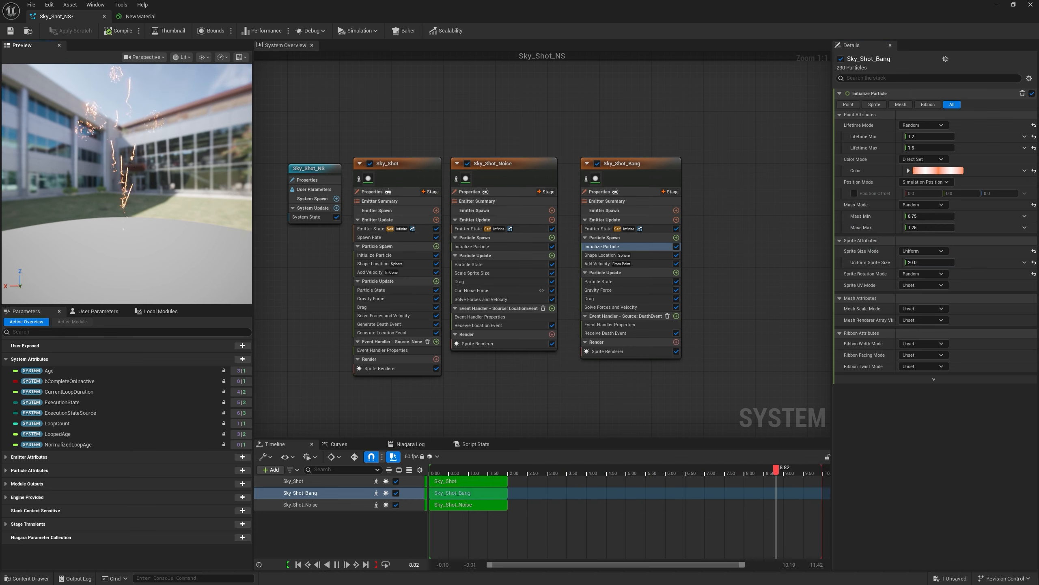
- Switch to the NewMap level and toggle the viewport's game view to examine the fireworks against the night sky
{"action": "right_click_drag", "start_coordinate": [739, 251], "coordinate": [730, 279]}
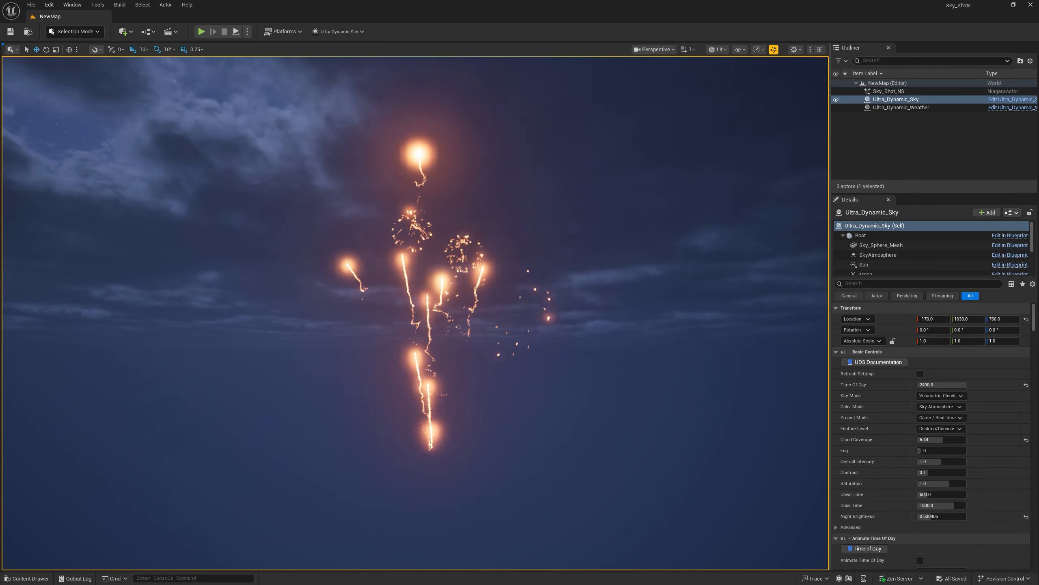
{"action": "key", "text": "g"}
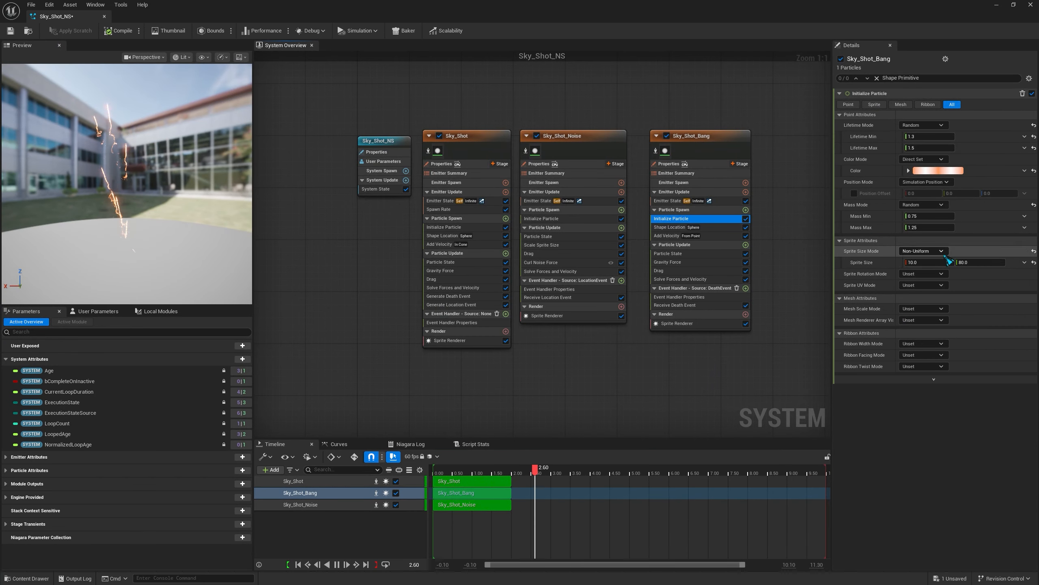
- Set Sky_Shot_Bang's Sprite Size Mode to Non-Uniform with a sprite size of 10 by 90, and save the system
{"action": "left_click", "coordinate": [923, 250]}
{"action": "left_click", "coordinate": [926, 289]}
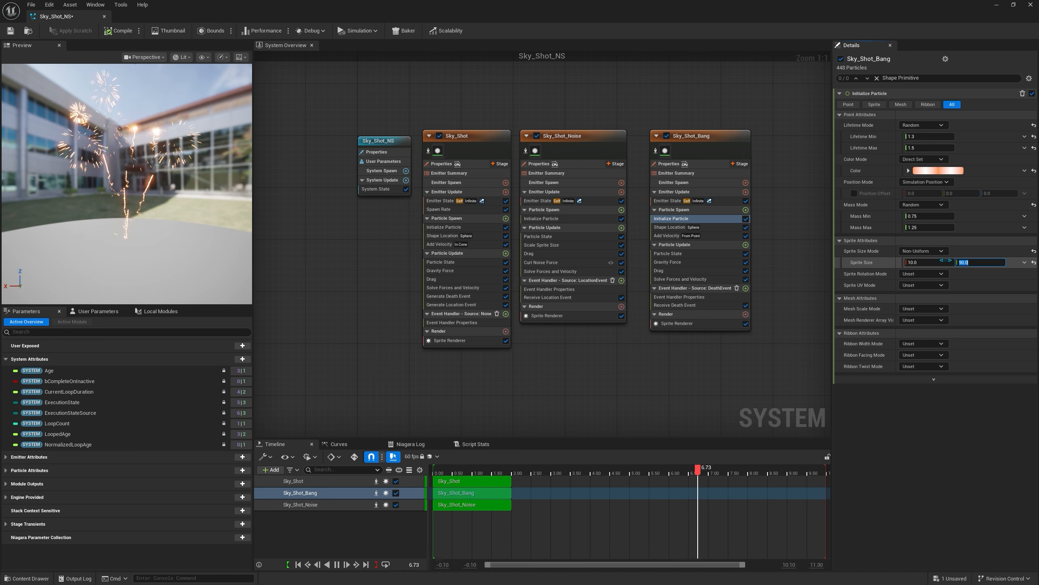
{"action": "left_click", "coordinate": [926, 262]}
{"action": "type", "text": "2"}
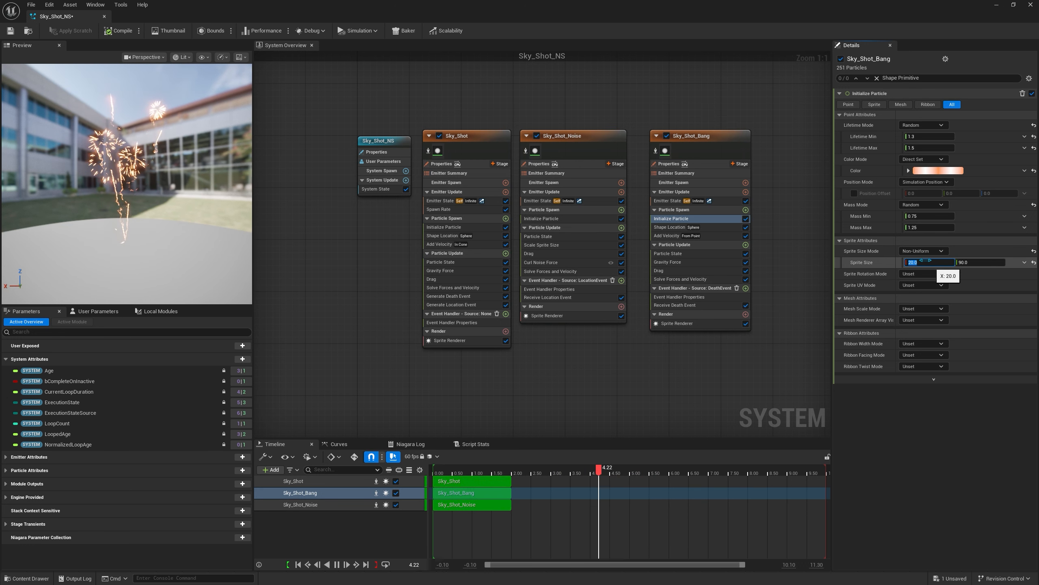
{"action": "left_click", "coordinate": [930, 259]}
{"action": "type", "text": "1"}
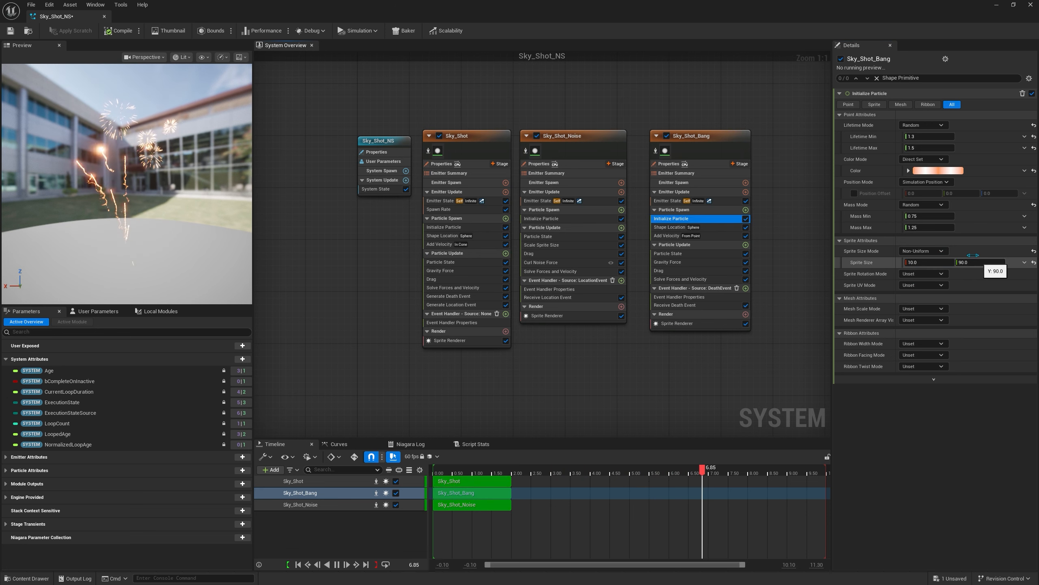
{"action": "key", "text": "Return"}
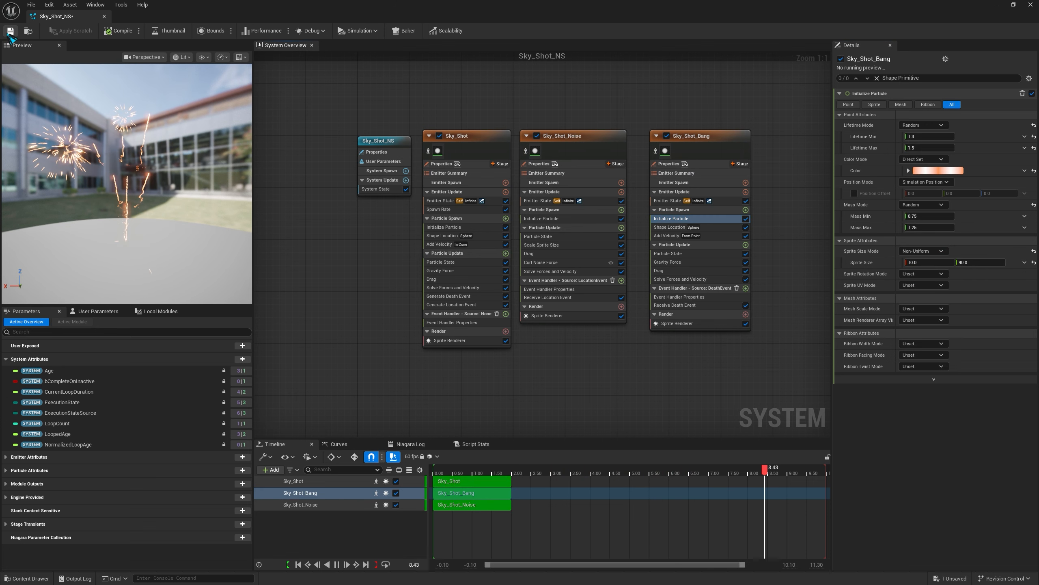
{"action": "left_click", "coordinate": [10, 32]}
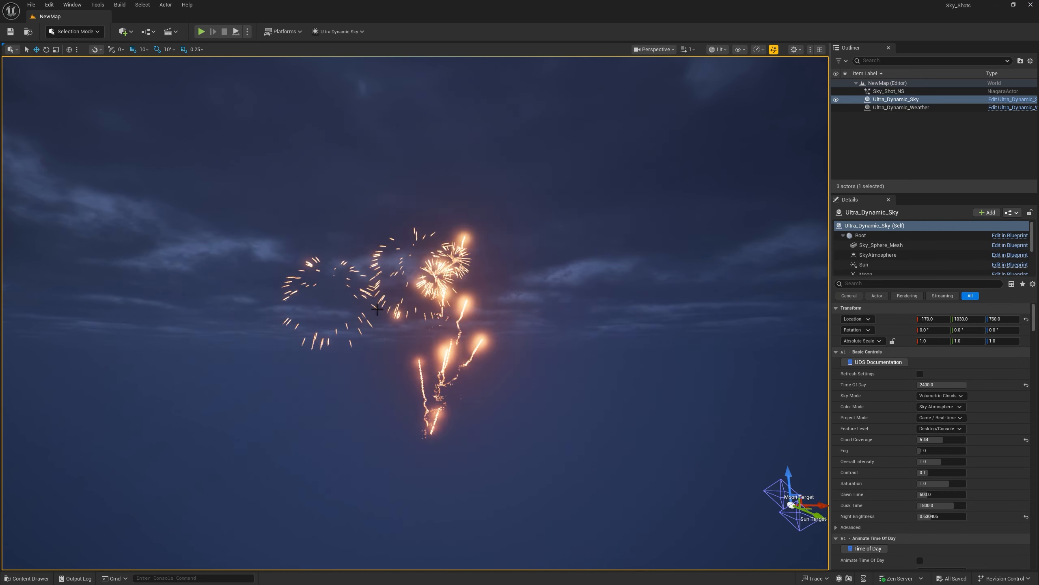
- Reopen Sky_Shot_NS from the Niagara_Fx folder and change Sky_Shot_Bang's Initialize Particle color to a fully saturated orange
{"action": "key", "text": "ctrl+space"}
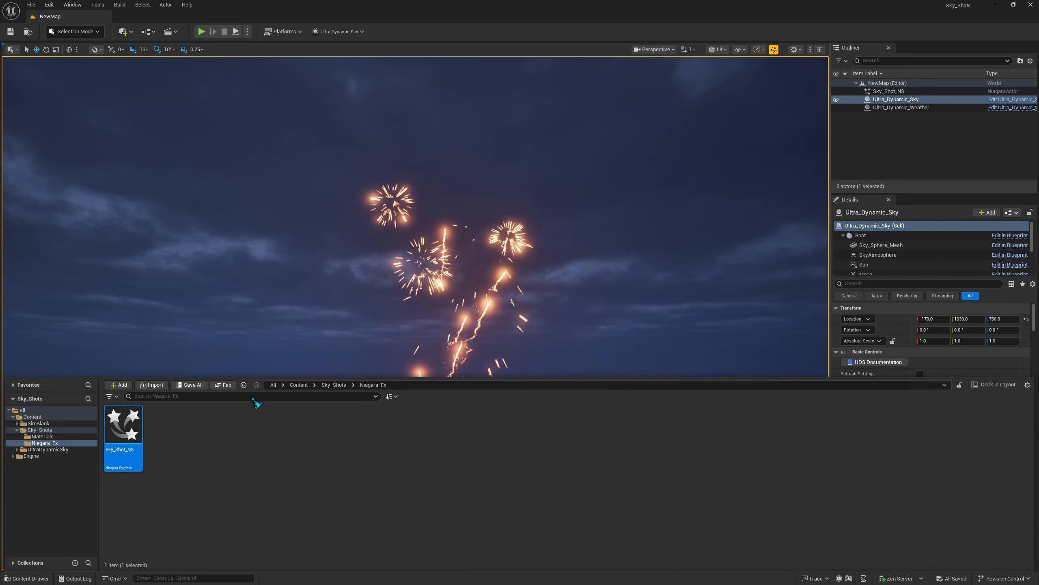
{"action": "double_click", "coordinate": [123, 428]}
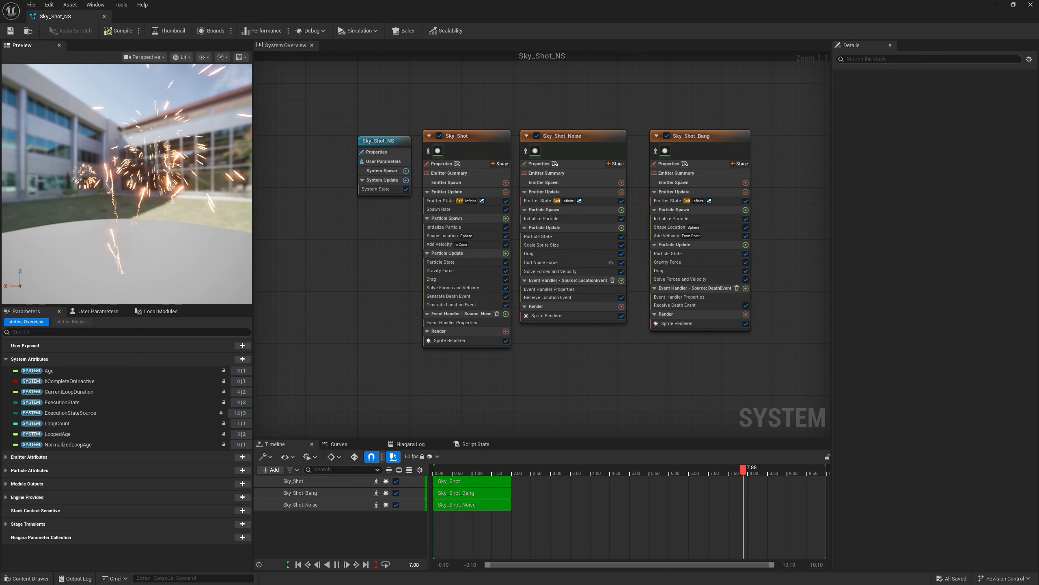
{"action": "left_click", "coordinate": [682, 218]}
{"action": "left_click", "coordinate": [937, 170]}
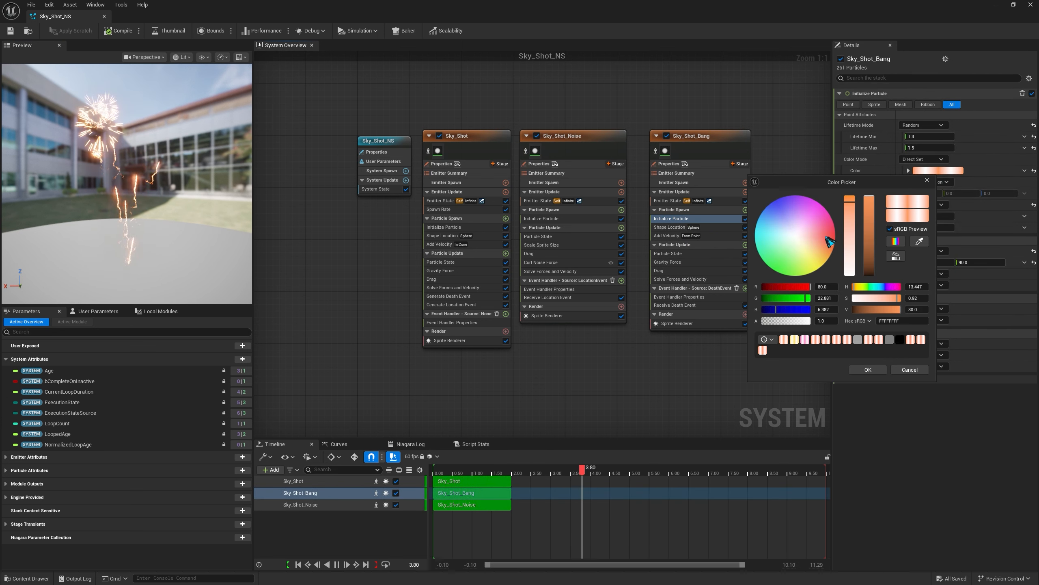
{"action": "left_click_drag", "start_coordinate": [828, 242], "coordinate": [795, 253]}
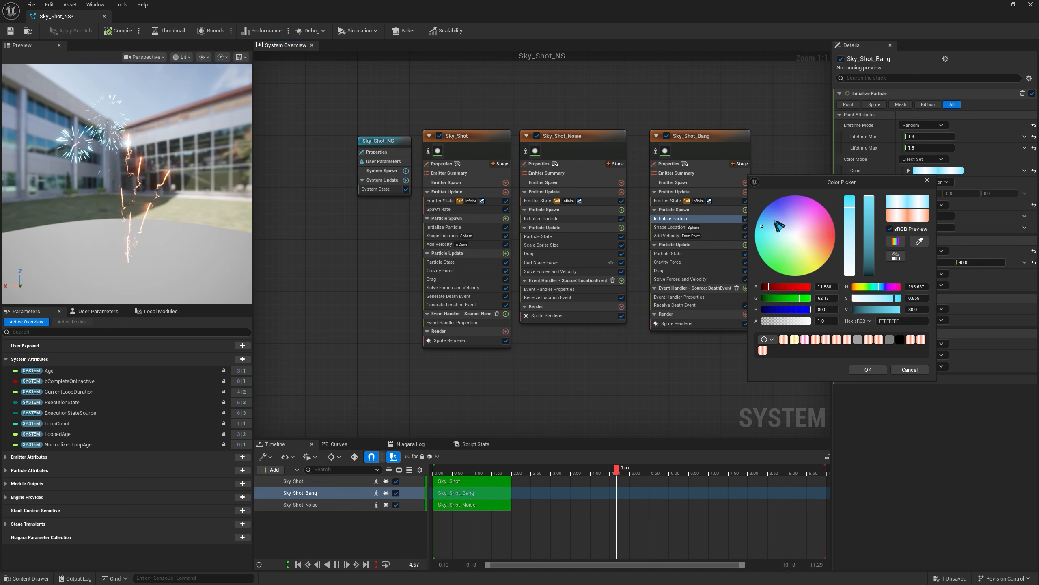
{"action": "left_click_drag", "start_coordinate": [771, 223], "coordinate": [836, 242]}
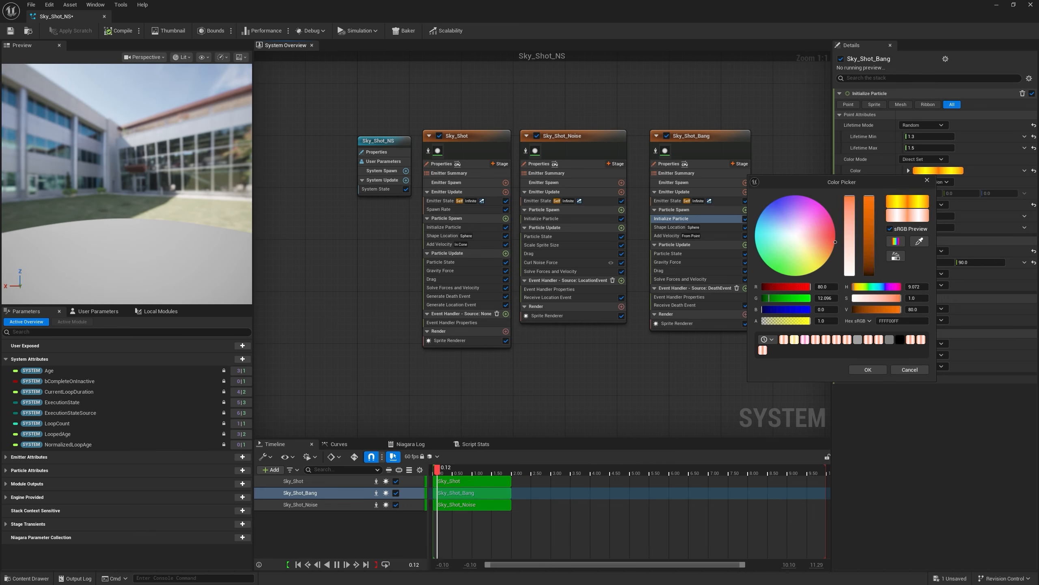
{"action": "left_click", "coordinate": [872, 370]}
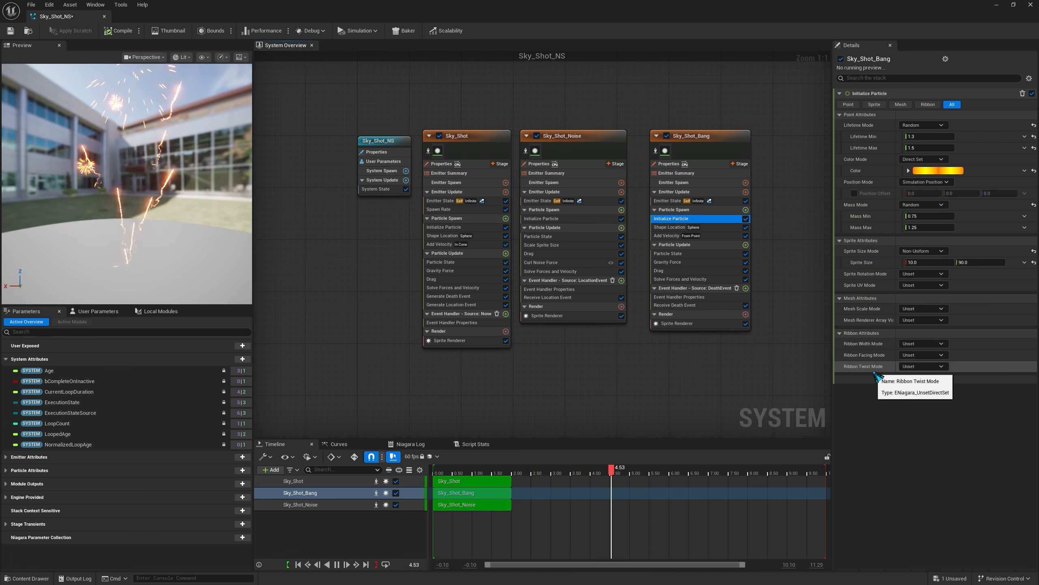
- Set the brightness value (V) of Sky_Shot_Bang's orange particle color to 300
{"action": "left_click", "coordinate": [933, 170]}
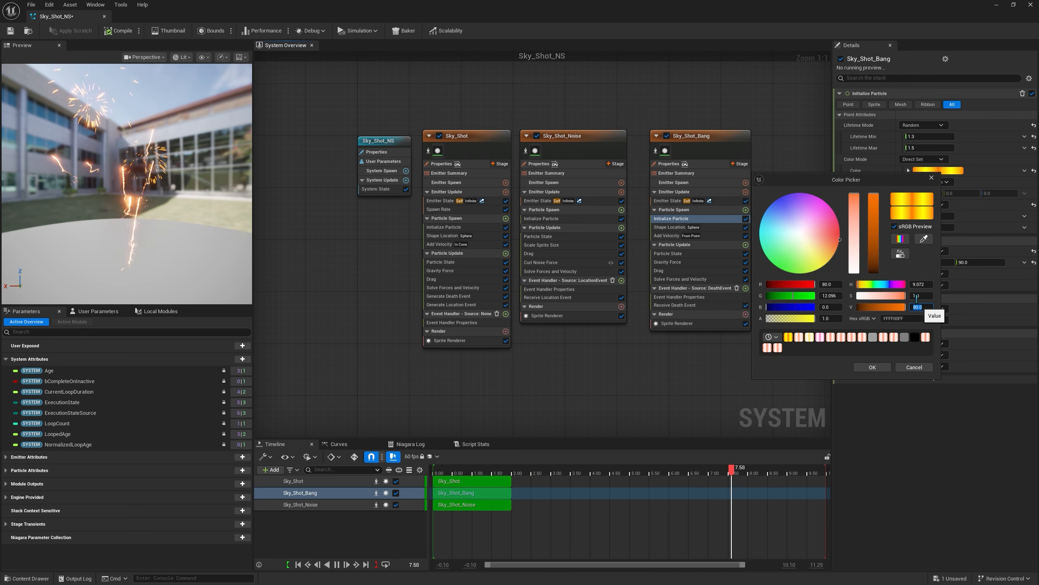
{"action": "left_click", "coordinate": [917, 306]}
{"action": "type", "text": "300"}
{"action": "key", "text": "Return"}
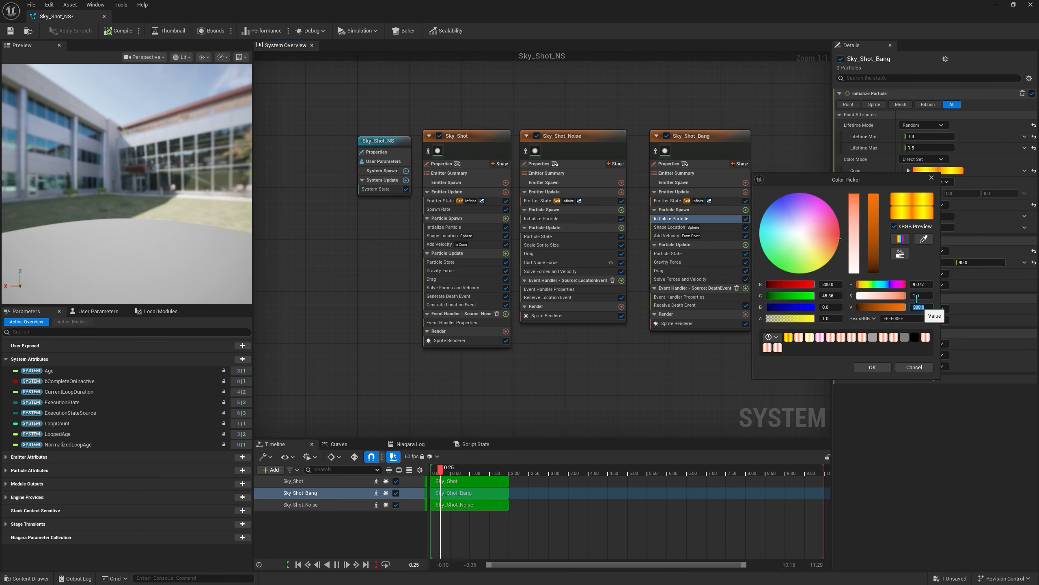
- Apply the orange color to Sky_Shot_Bang, save the system and close its editor to return to the level
{"action": "left_click", "coordinate": [886, 368]}
{"action": "left_click", "coordinate": [11, 31]}
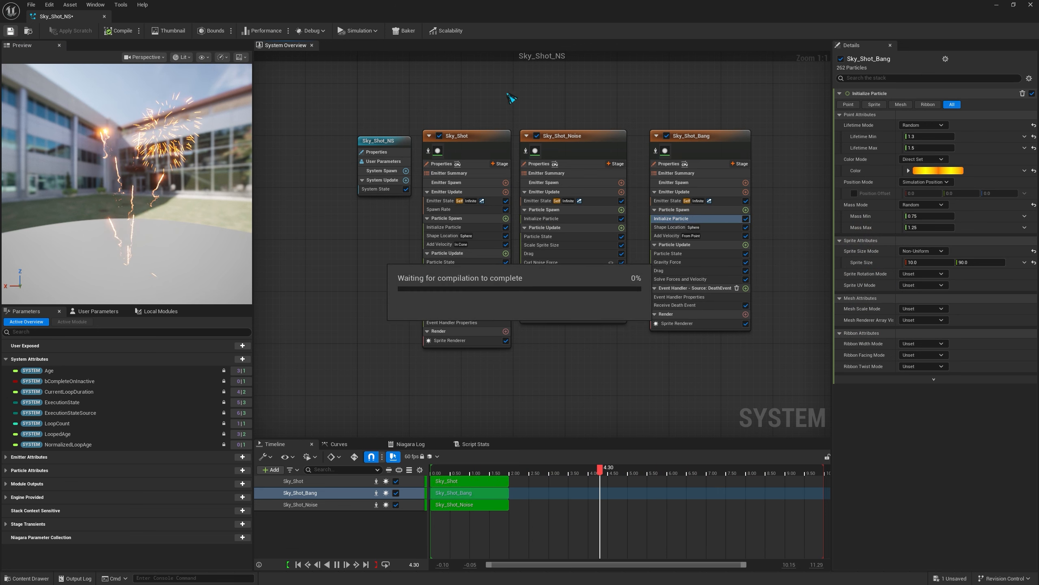
{"action": "left_click", "coordinate": [1030, 5]}
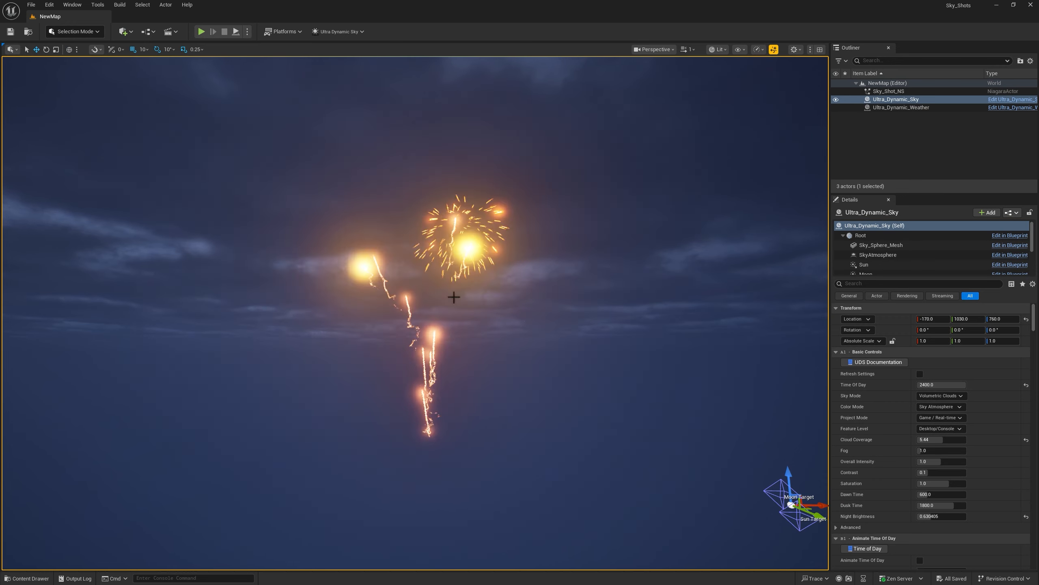
- Reopen Sky_Shot_NS, duplicate the Sky_Shot_Bang emitter and place the copy beside the original
{"action": "key", "text": "ctrl+space"}
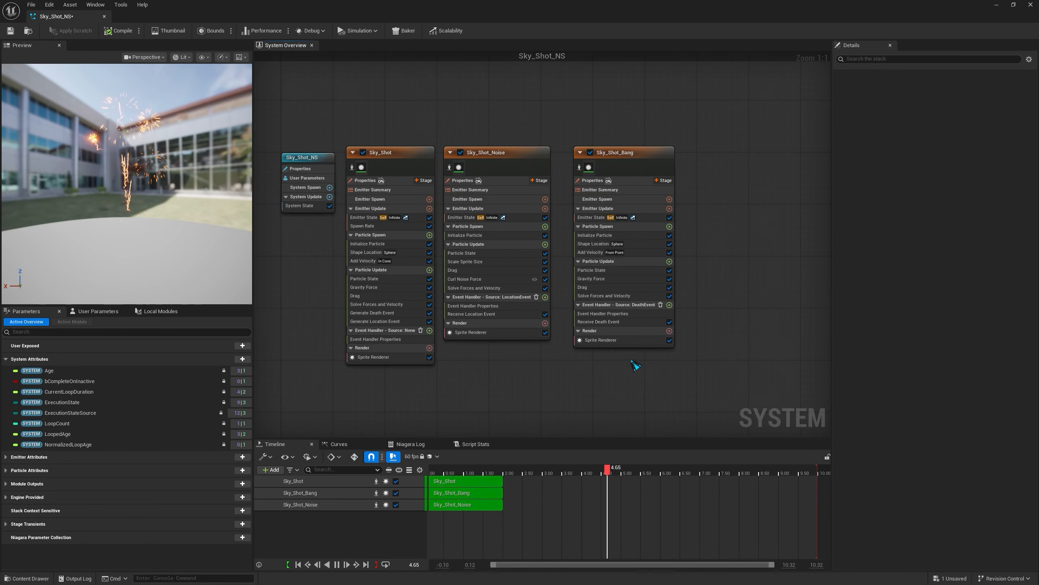
{"action": "left_click", "coordinate": [584, 174]}
{"action": "left_click", "coordinate": [602, 261]}
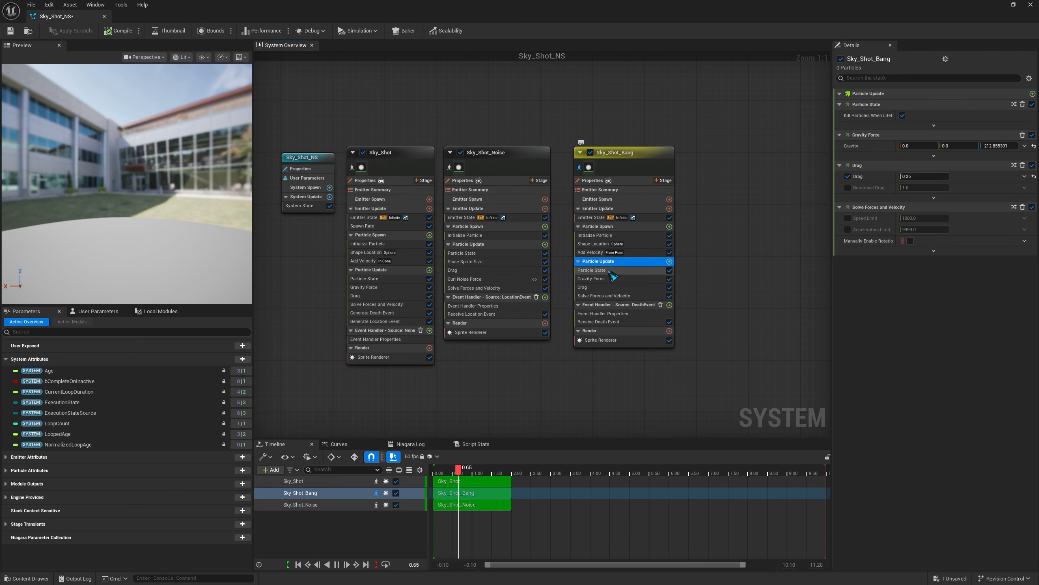
{"action": "left_click", "coordinate": [595, 235]}
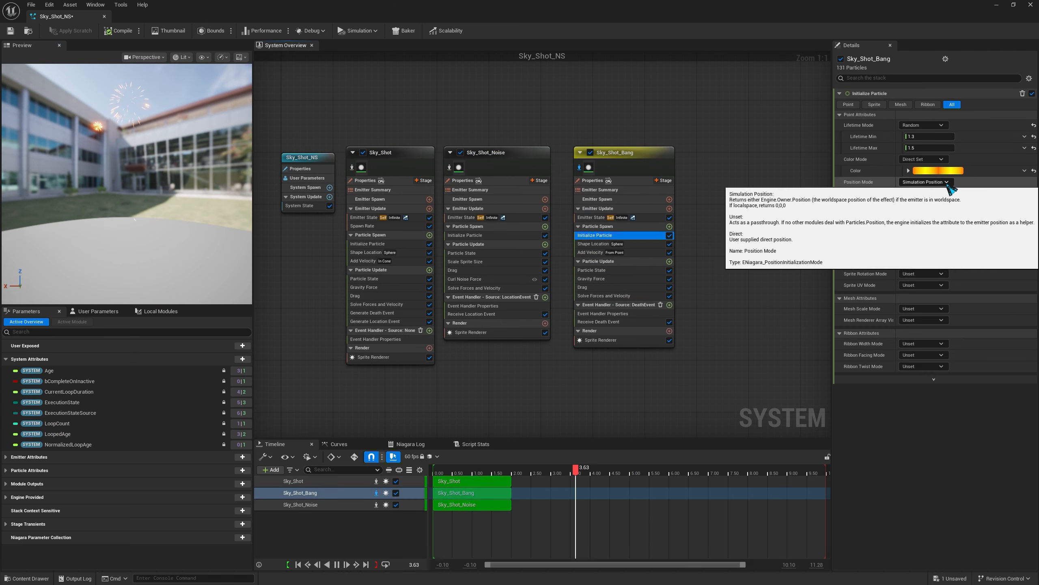
{"action": "left_click", "coordinate": [640, 158]}
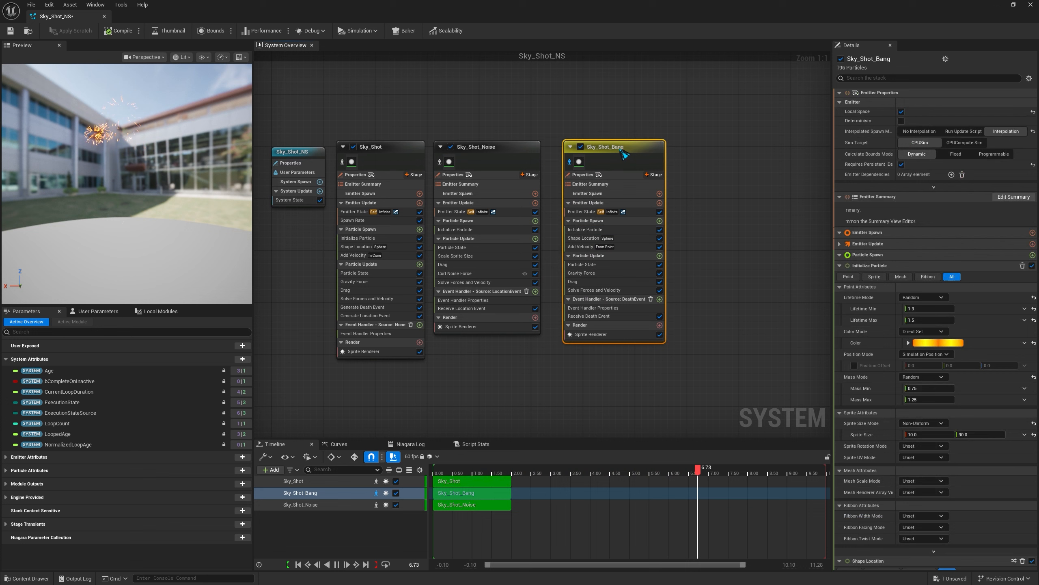
{"action": "key", "text": "ctrl+d"}
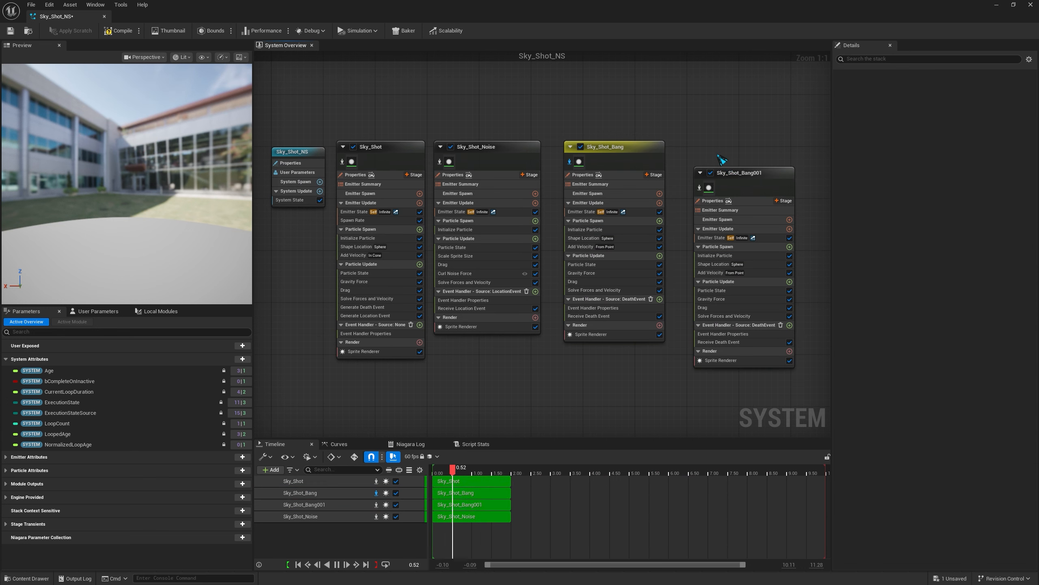
{"action": "left_click_drag", "start_coordinate": [758, 180], "coordinate": [747, 154]}
{"action": "right_click_drag", "start_coordinate": [673, 365], "coordinate": [505, 359]}
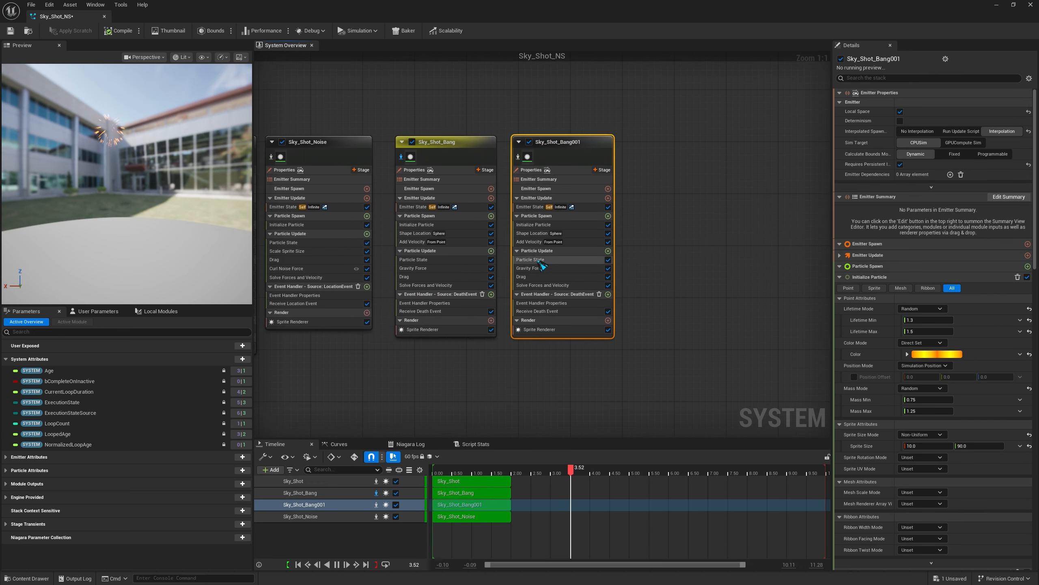
- Set the Sprite Size Mode in Sky_Shot_Bang001's Initialize Particle module to Uniform
{"action": "left_click", "coordinate": [548, 228]}
{"action": "left_click", "coordinate": [933, 250]}
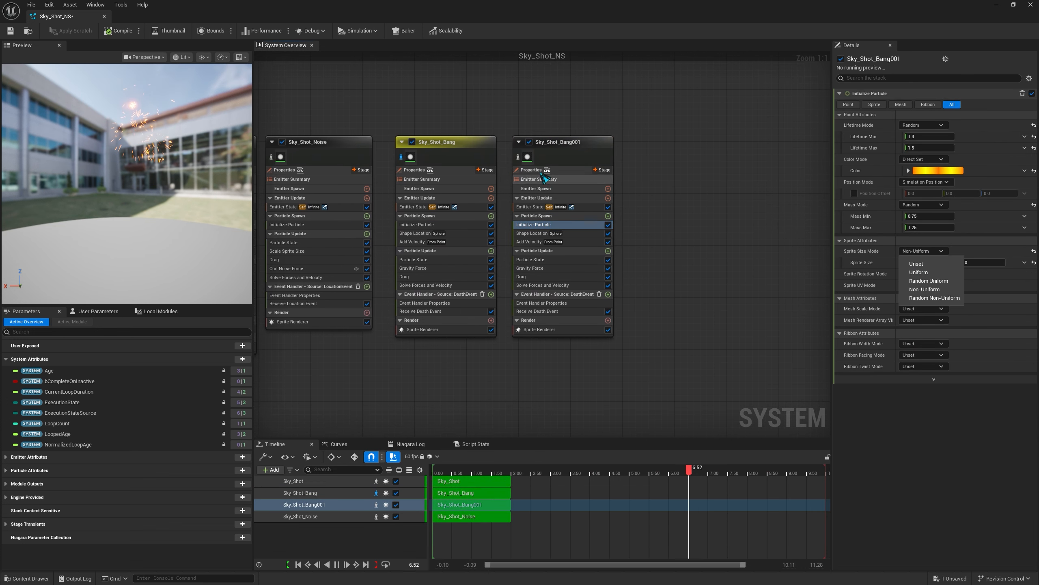
{"action": "key", "text": "Escape"}
{"action": "left_click", "coordinate": [923, 251]}
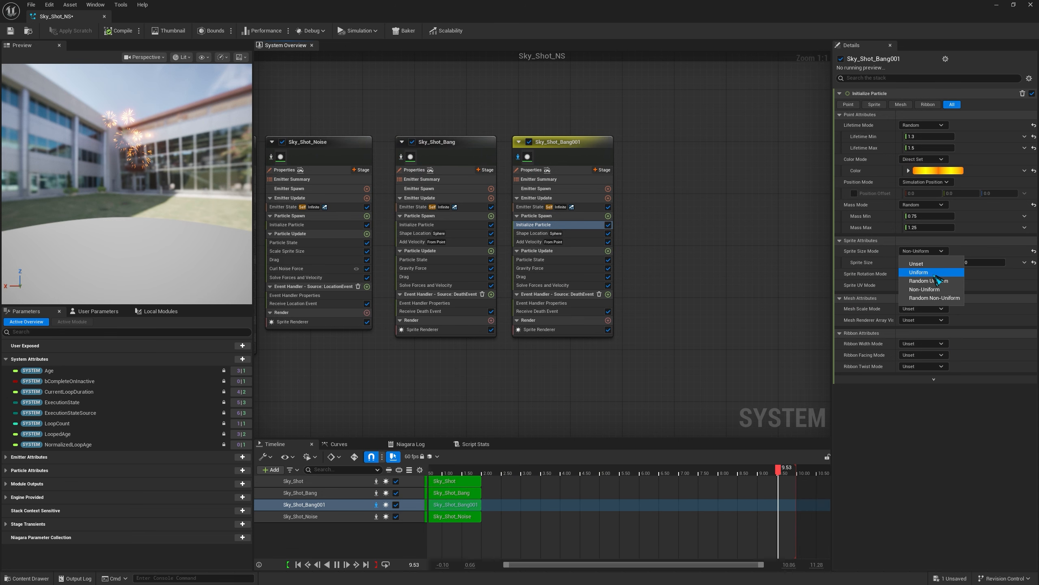
{"action": "left_click", "coordinate": [916, 269]}
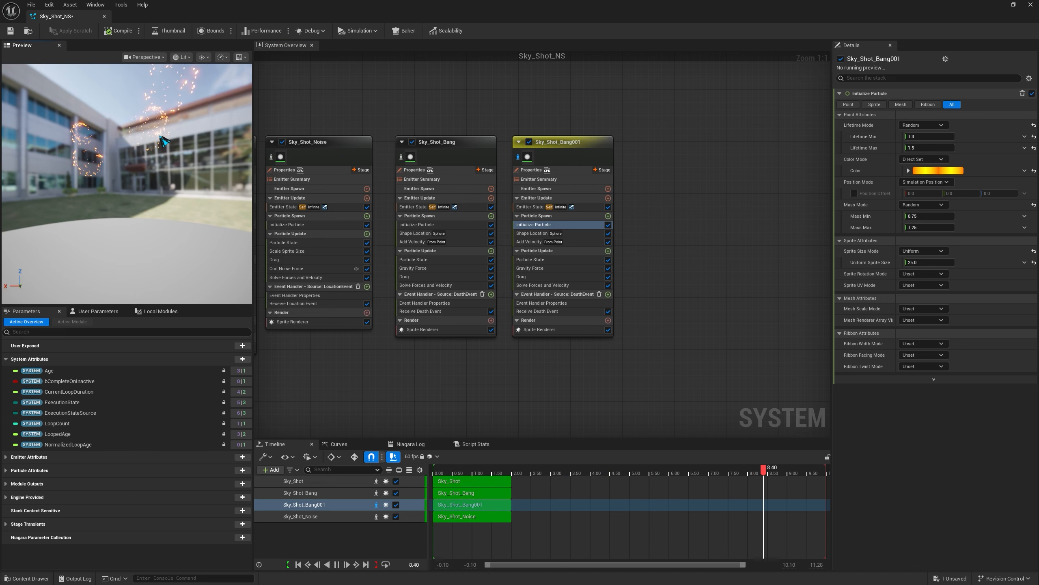
- Change Sky_Shot_Bang001's particle color to bright magenta and set its Sprite Size Mode to Random Uniform
{"action": "left_click", "coordinate": [938, 170]}
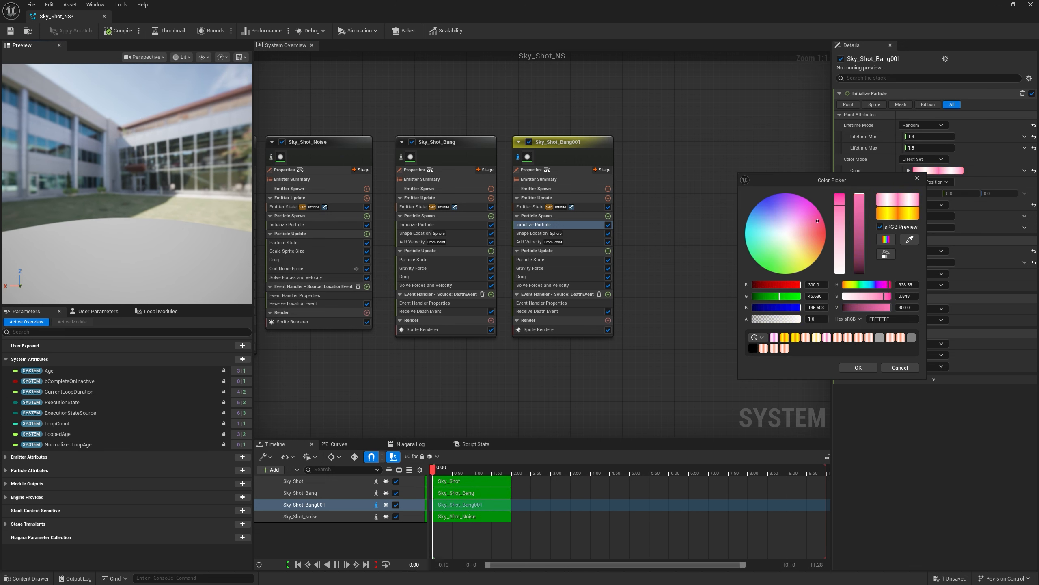
{"action": "left_click", "coordinate": [859, 369]}
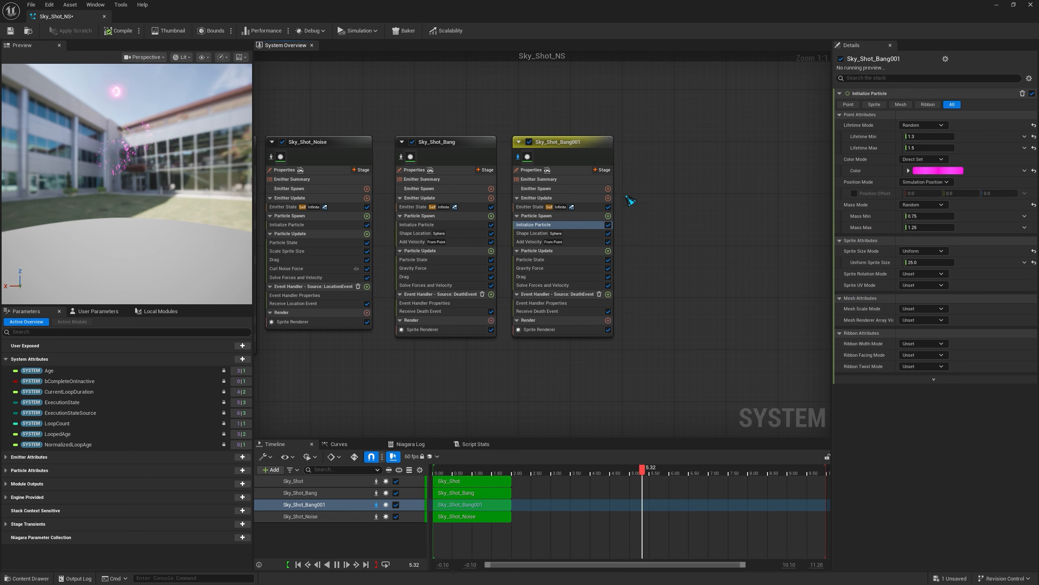
{"action": "left_click", "coordinate": [934, 252]}
{"action": "left_click", "coordinate": [937, 298]}
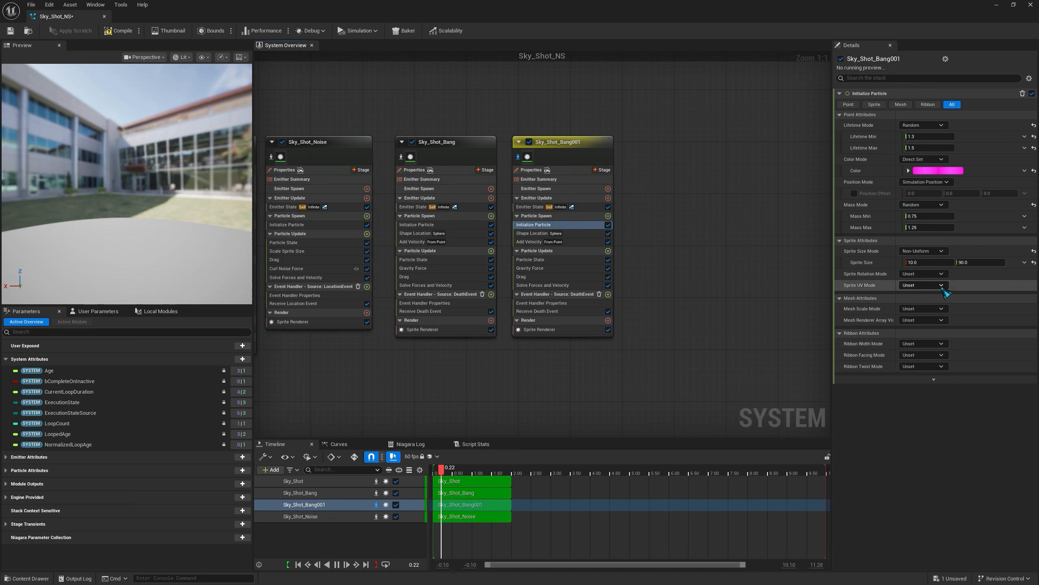
{"action": "left_click", "coordinate": [924, 251]}
{"action": "left_click", "coordinate": [933, 281]}
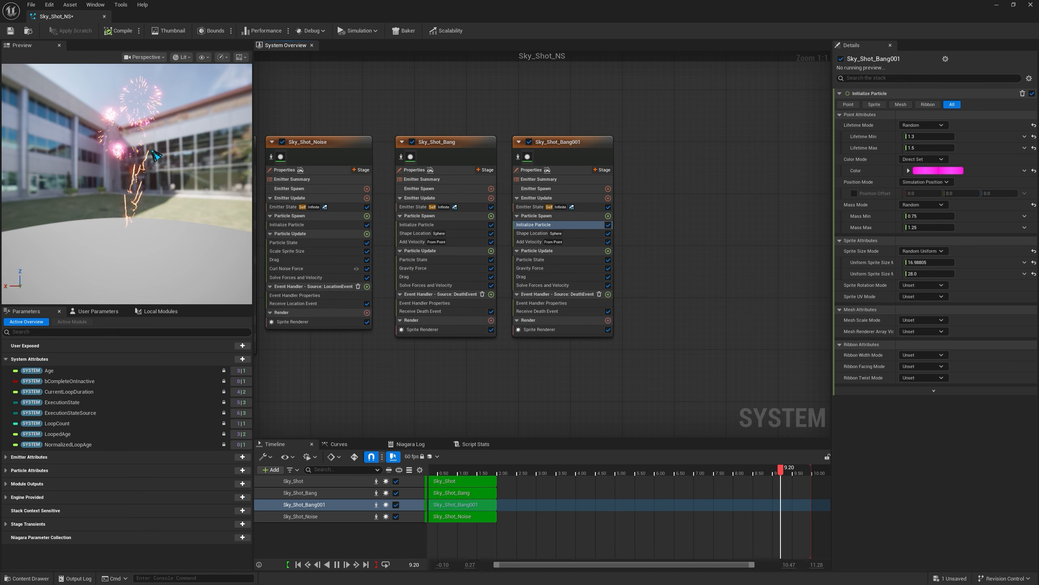
- Duplicate the Sky_Shot_Bang001 emitter and give the copy a light blue particle color with a brightness value of 300
{"action": "left_click", "coordinate": [568, 152]}
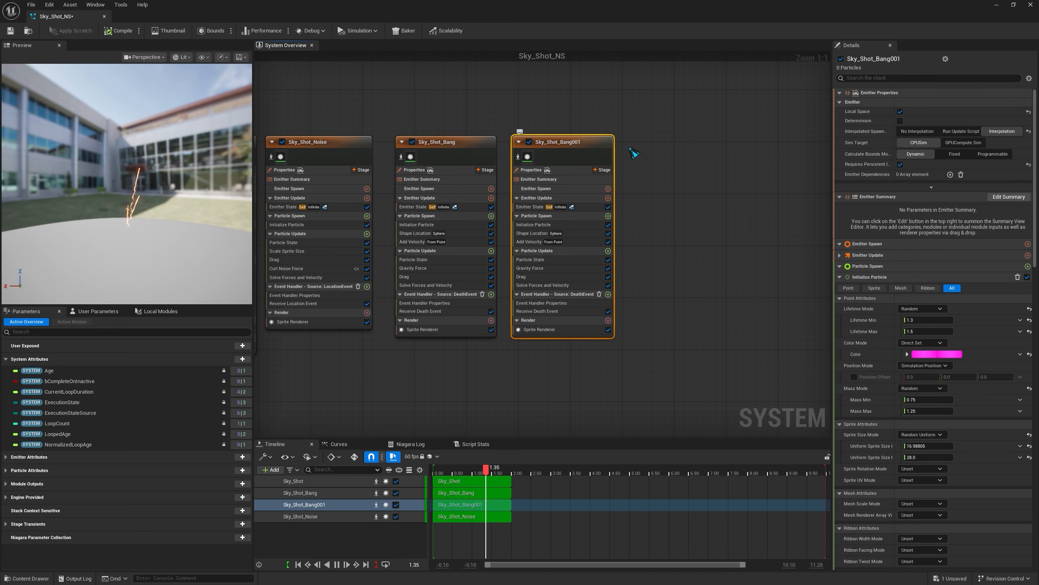
{"action": "key", "text": "ctrl+v"}
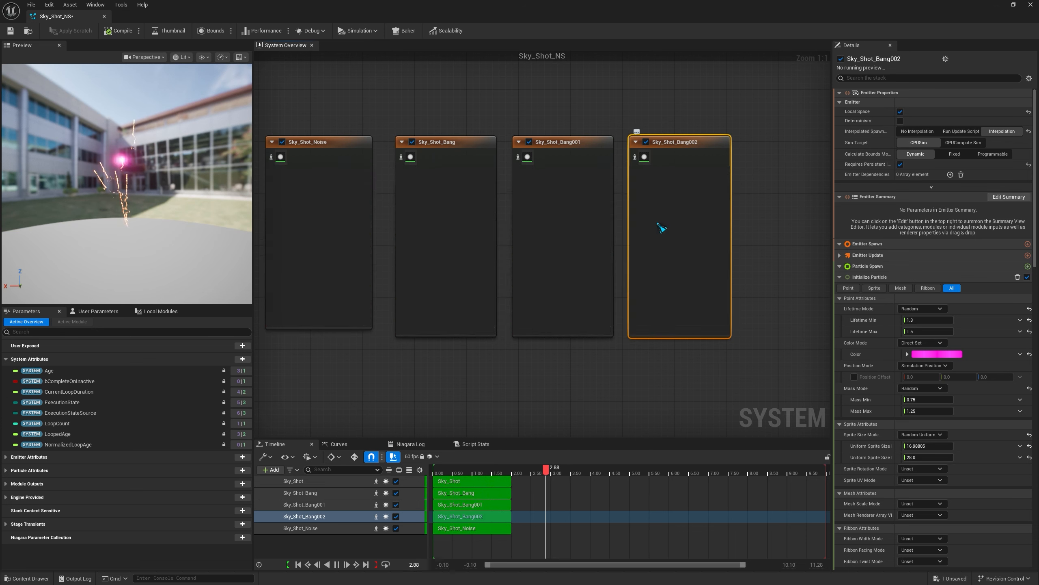
{"action": "left_click", "coordinate": [937, 354]}
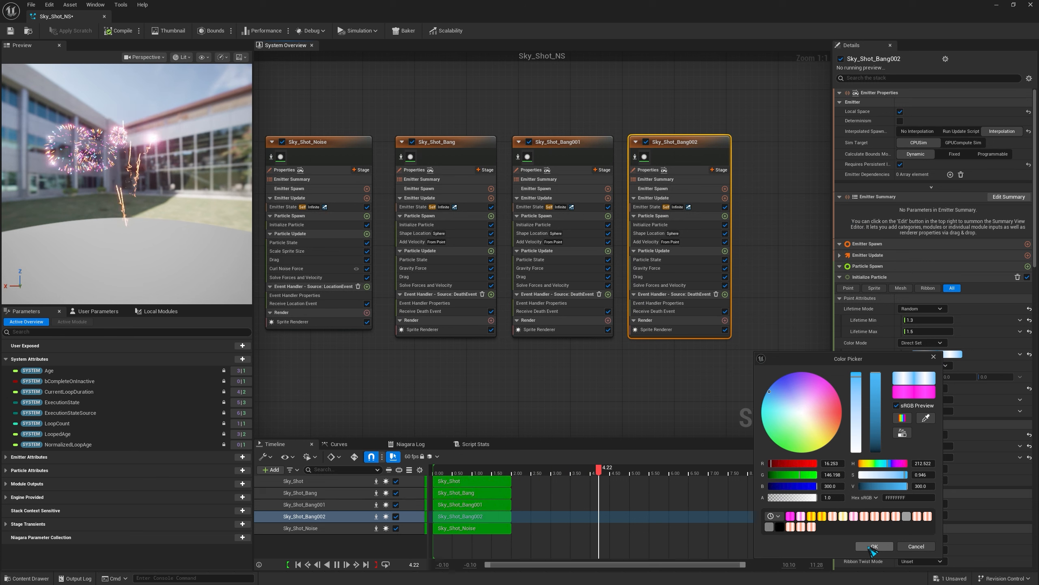
{"action": "left_click", "coordinate": [874, 546]}
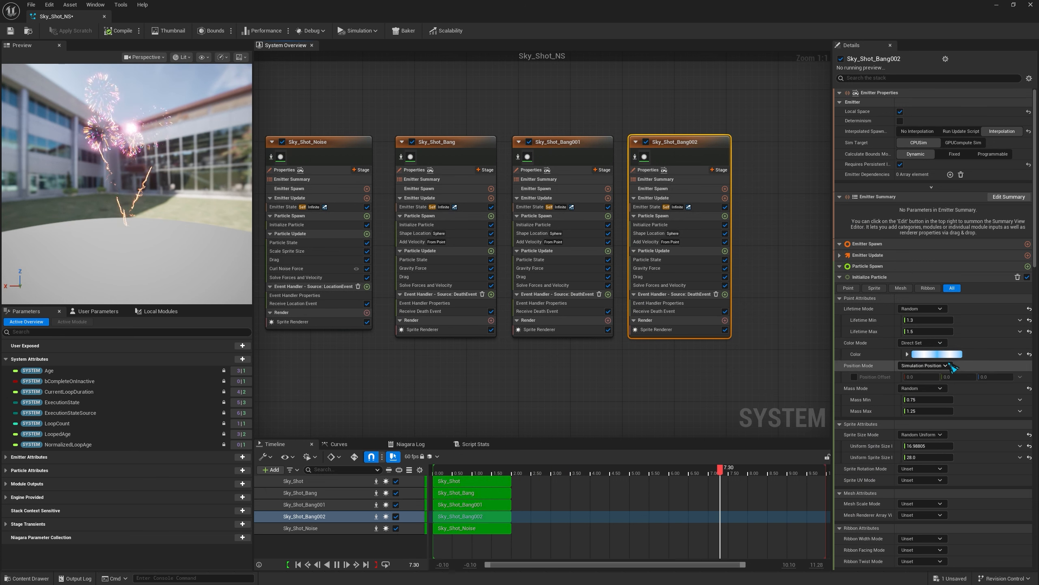
- Try yellow, pink and purple for Sky_Shot_Bang002's particle color, and apply a light blue with hue 212.813, saturation 0.978 and value 300
{"action": "left_click", "coordinate": [937, 355]}
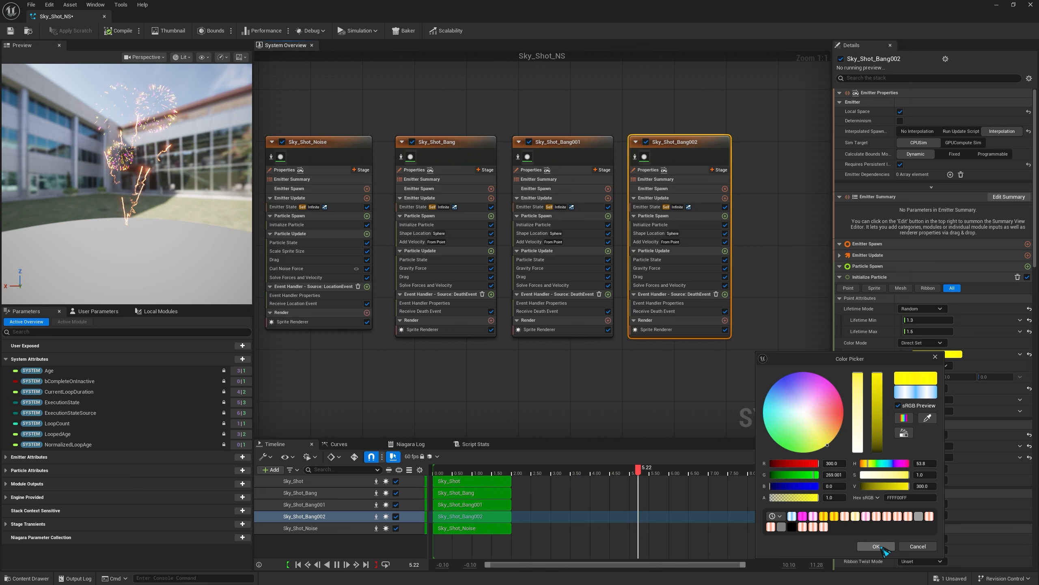
{"action": "left_click_drag", "start_coordinate": [840, 406], "coordinate": [846, 407]}
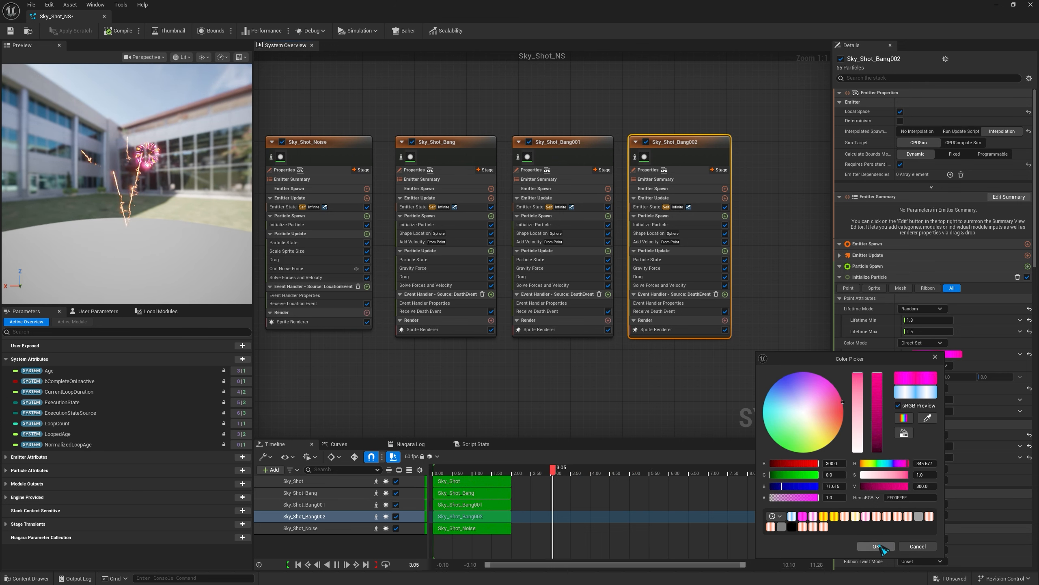
{"action": "left_click", "coordinate": [796, 372]}
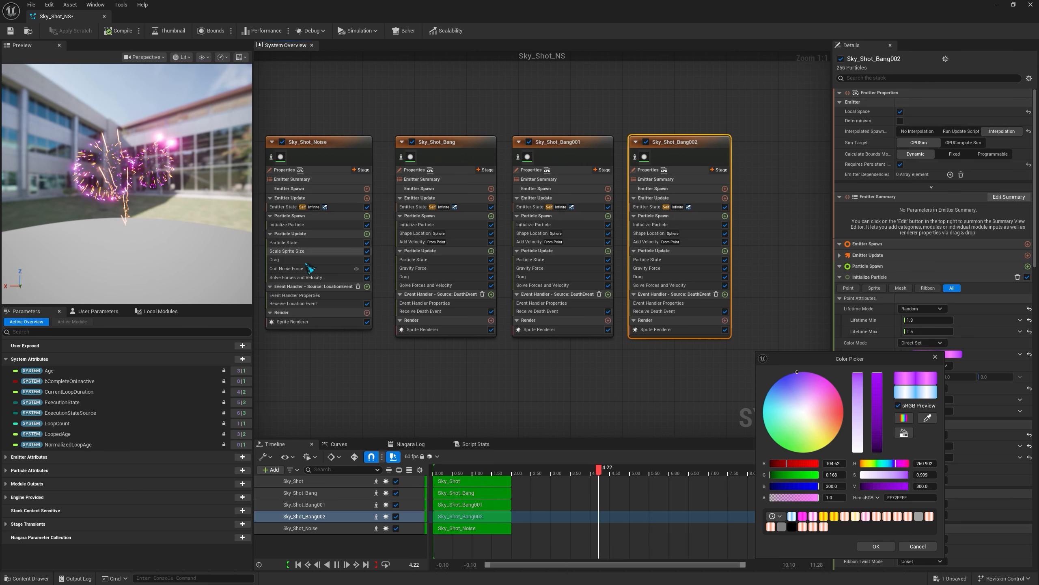
{"action": "left_click_drag", "start_coordinate": [787, 405], "coordinate": [773, 392]}
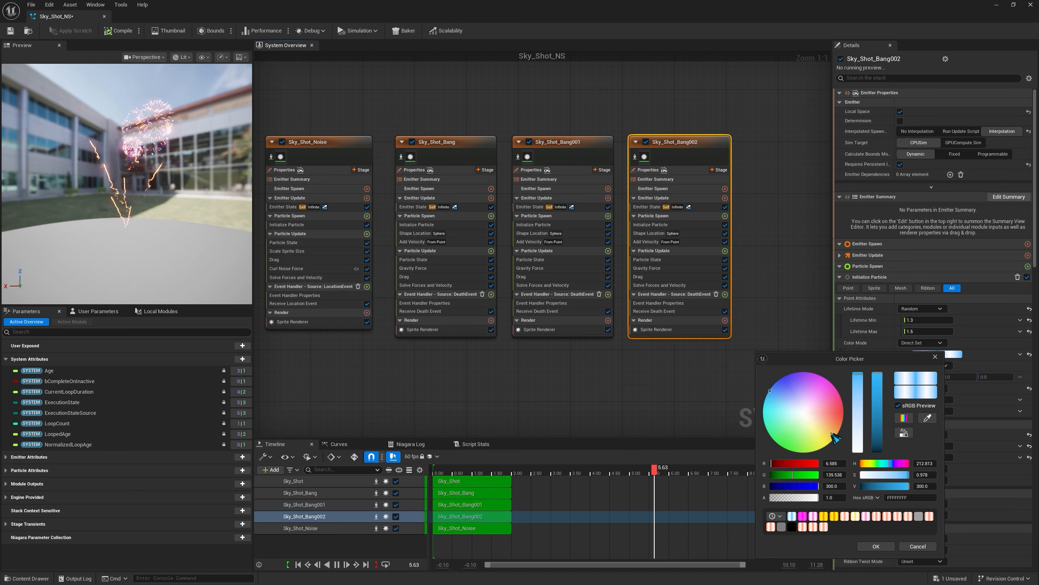
{"action": "left_click", "coordinate": [874, 549]}
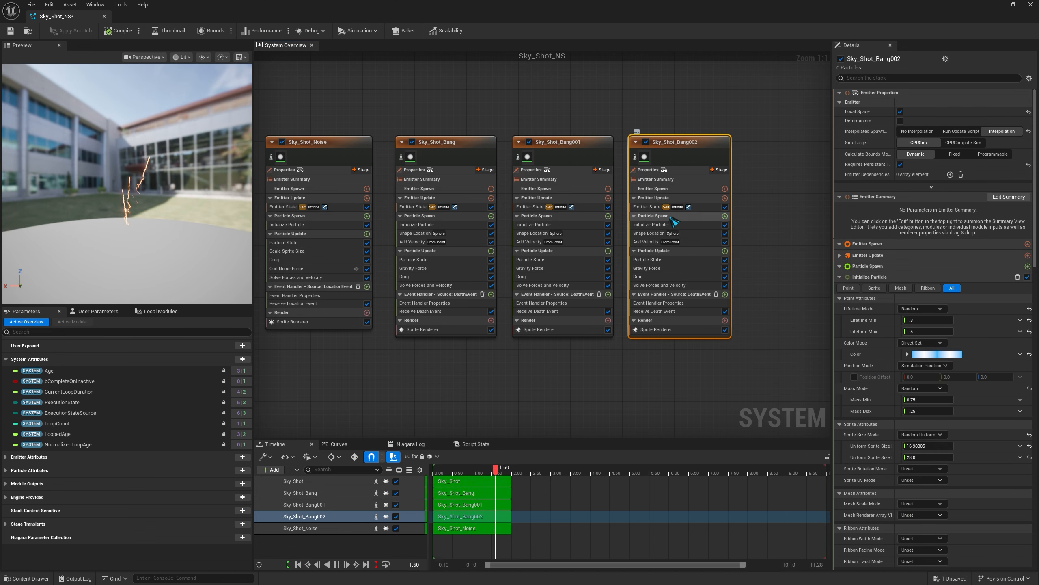
- Try Random Non-Uniform as Sky_Shot_Bang002's Sprite Size Mode, and set it to Uniform instead
{"action": "left_click", "coordinate": [667, 224]}
{"action": "left_click", "coordinate": [935, 251]}
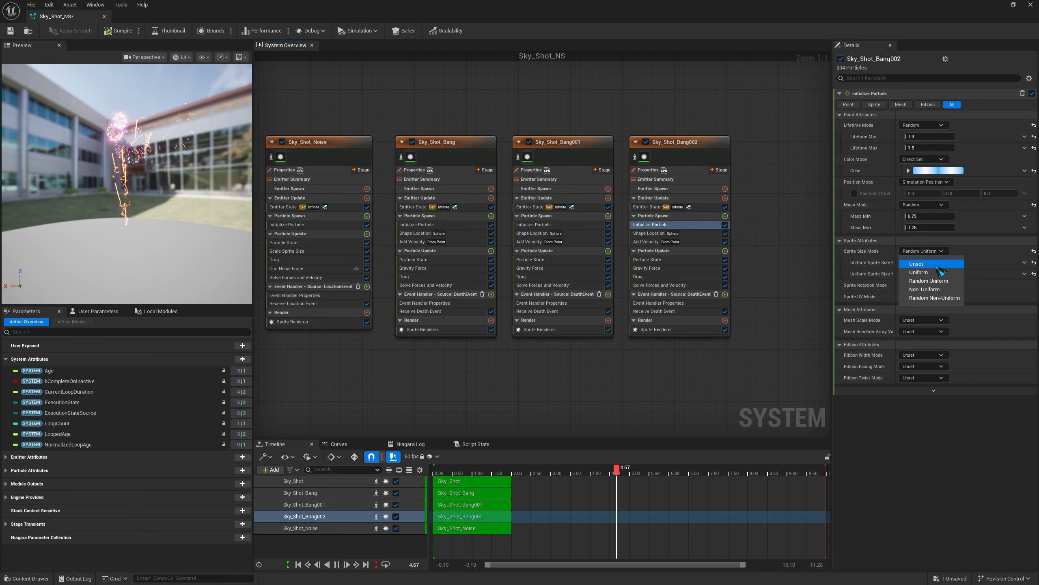
{"action": "left_click", "coordinate": [940, 299]}
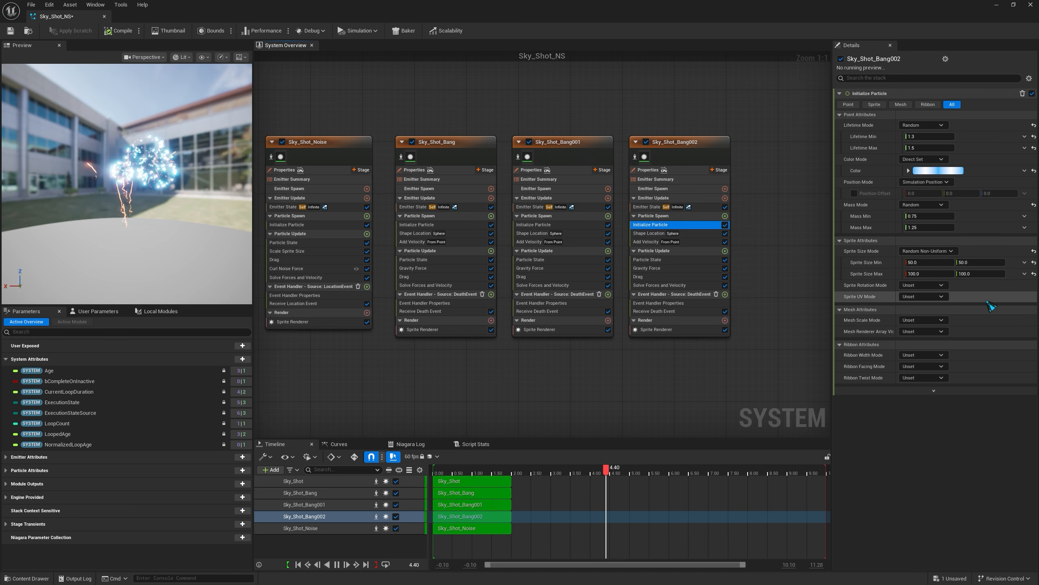
{"action": "left_click", "coordinate": [925, 251]}
{"action": "left_click", "coordinate": [917, 273]}
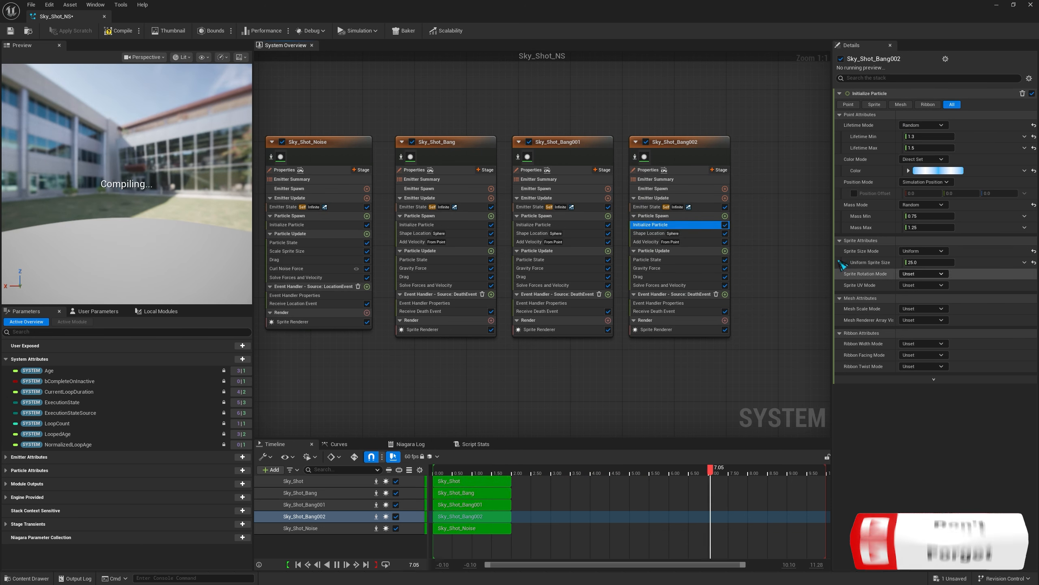
- Set the Alignment of Sky_Shot_Bang002's Sprite Renderer to Unaligned and save the system
{"action": "left_click", "coordinate": [656, 329]}
{"action": "left_click", "coordinate": [923, 157]}
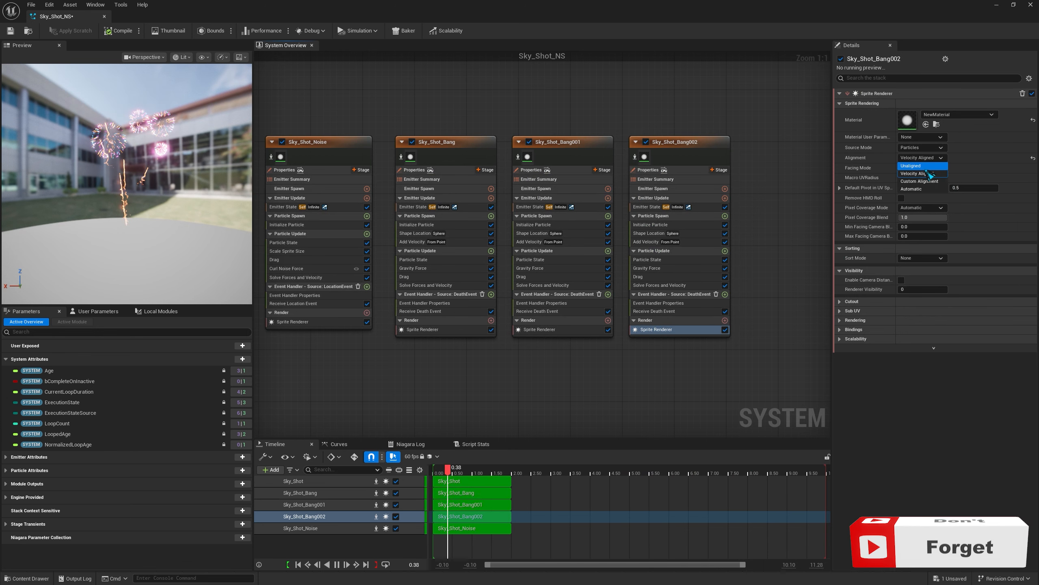
{"action": "left_click", "coordinate": [917, 166]}
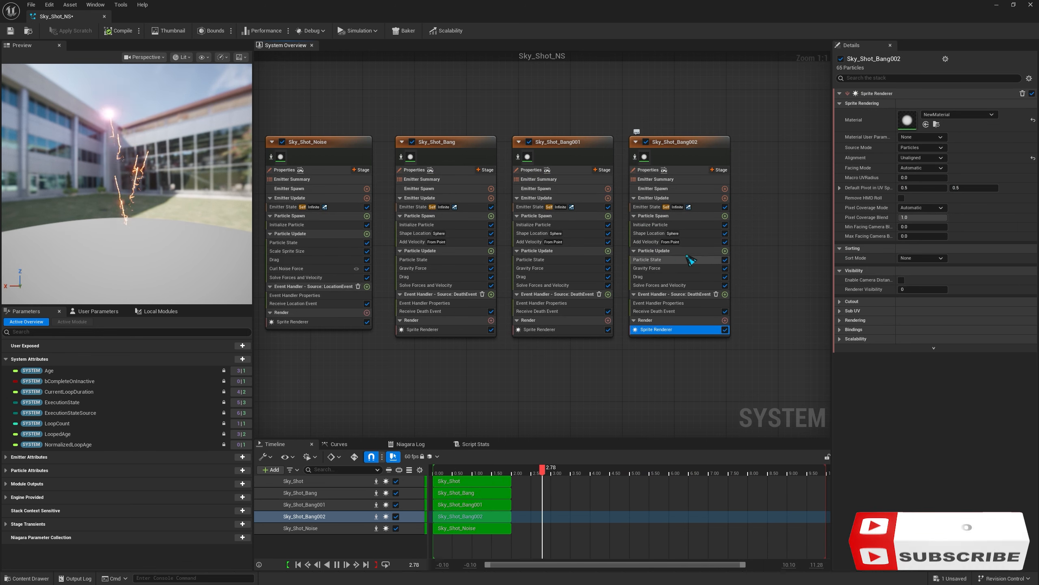
{"action": "left_click", "coordinate": [15, 35]}
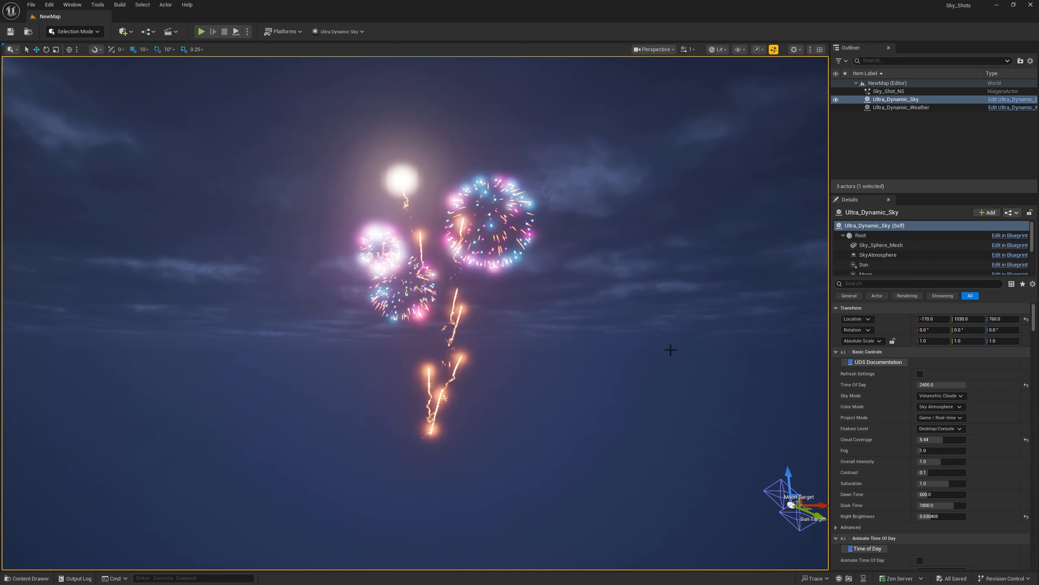
- Reopen Sky_Shot_NS from the Niagara_Fx folder and set the brightness value (V) of Sky_Shot_Bang002's light blue color to 80
{"action": "key", "text": "ctrl+space"}
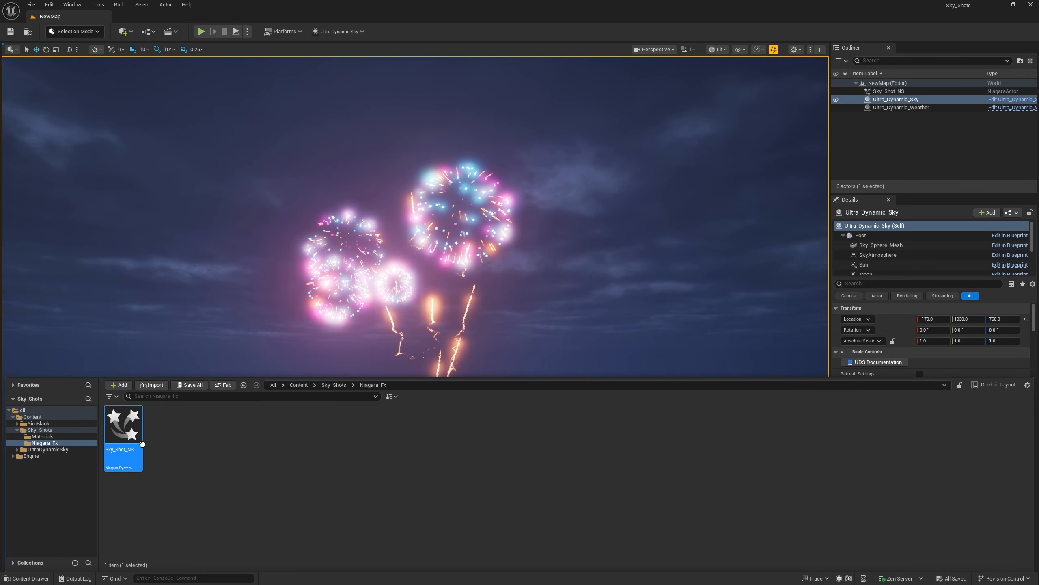
{"action": "double_click", "coordinate": [124, 426]}
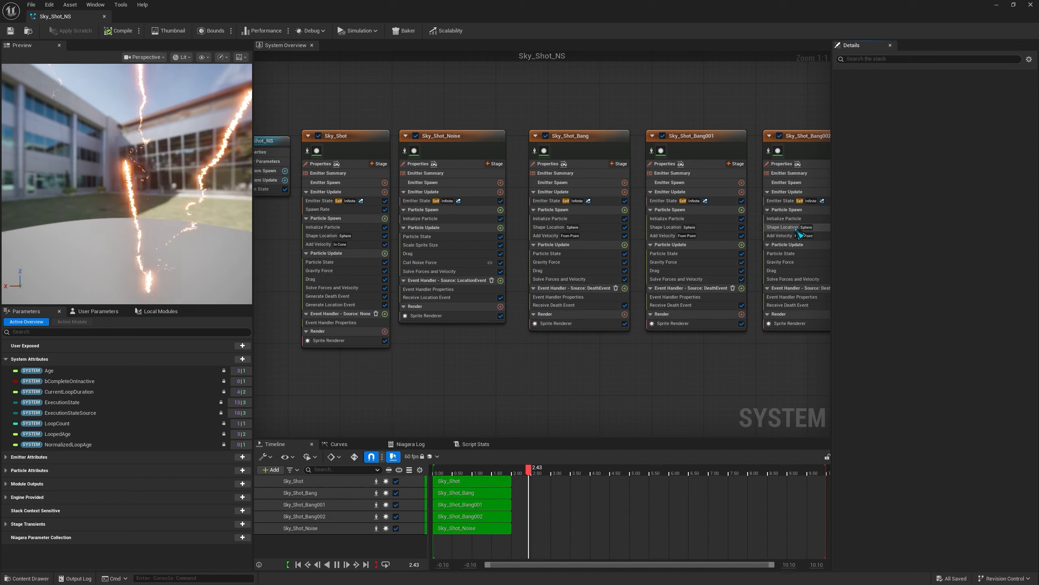
{"action": "left_click", "coordinate": [784, 218]}
{"action": "left_click", "coordinate": [938, 170]}
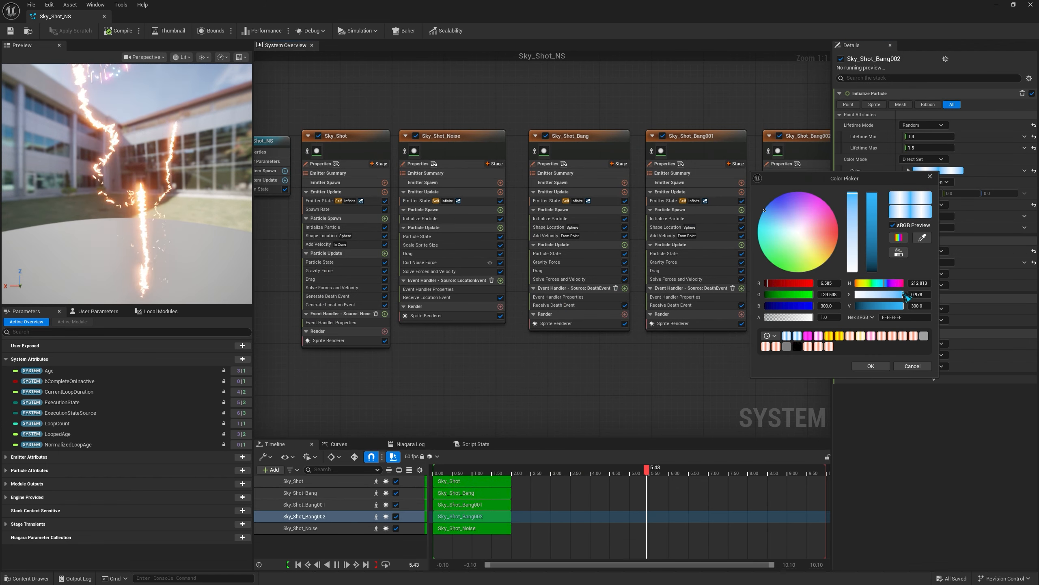
{"action": "left_click", "coordinate": [919, 306]}
{"action": "type", "text": "80"}
{"action": "key", "text": "Return"}
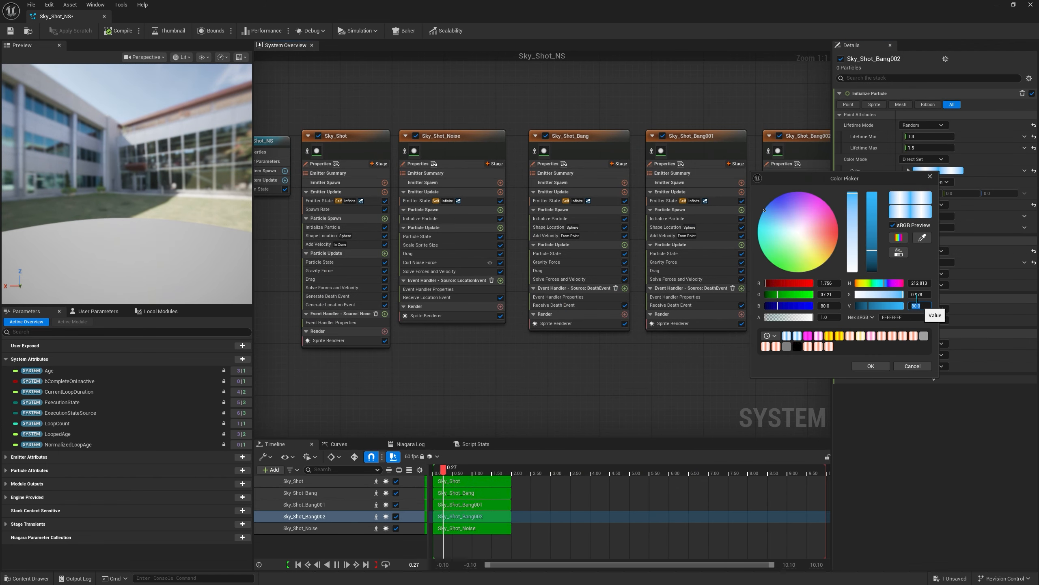
{"action": "left_click", "coordinate": [871, 366]}
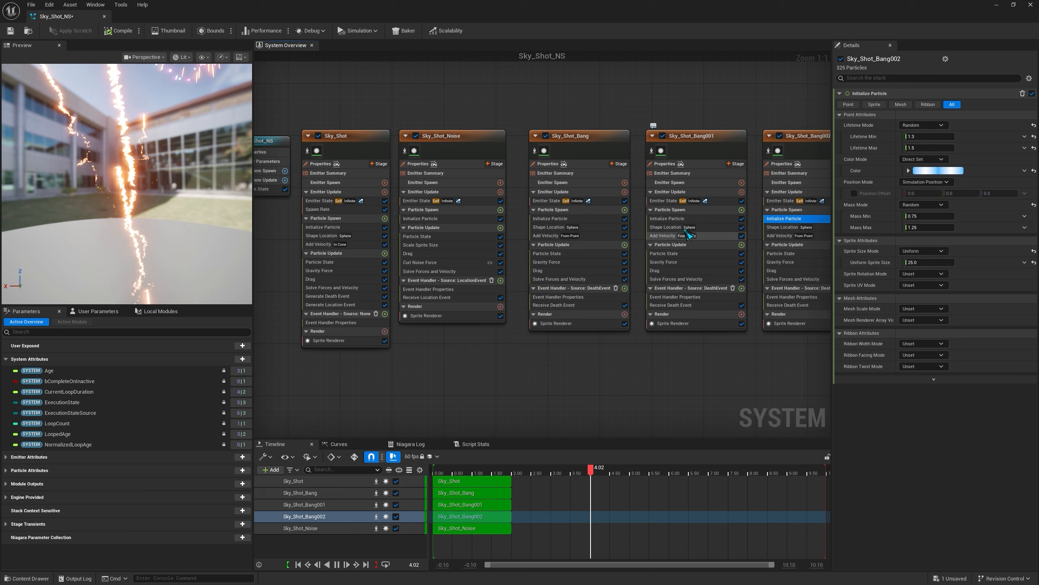
- Set the brightness value (V) of Sky_Shot_Bang001's pink particle color to 80 in Initialize Particle
{"action": "left_click", "coordinate": [667, 219]}
{"action": "left_click", "coordinate": [938, 171]}
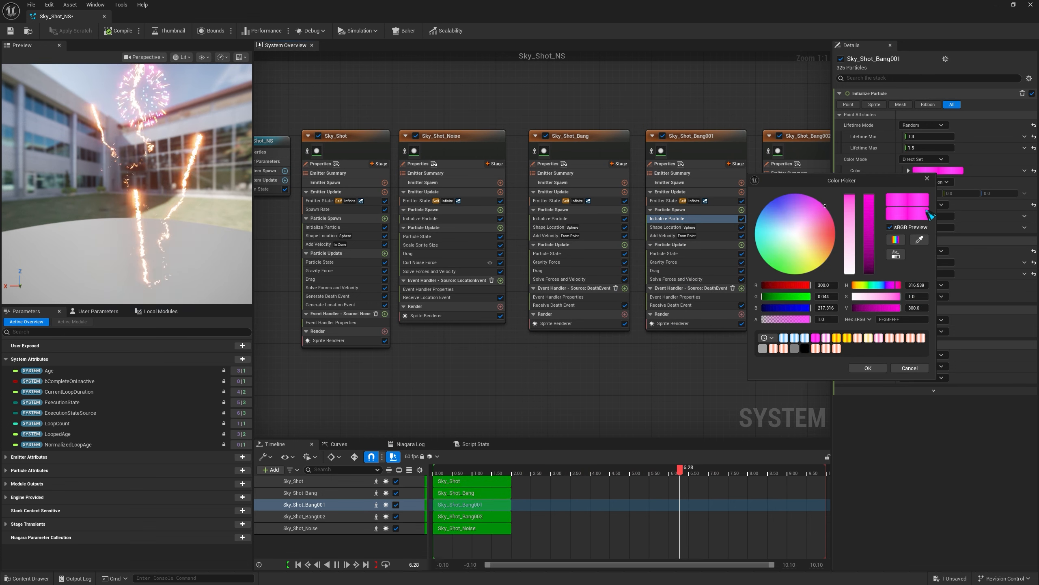
{"action": "left_click", "coordinate": [915, 307]}
{"action": "type", "text": "80"}
{"action": "key", "text": "Return"}
{"action": "left_click", "coordinate": [887, 364]}
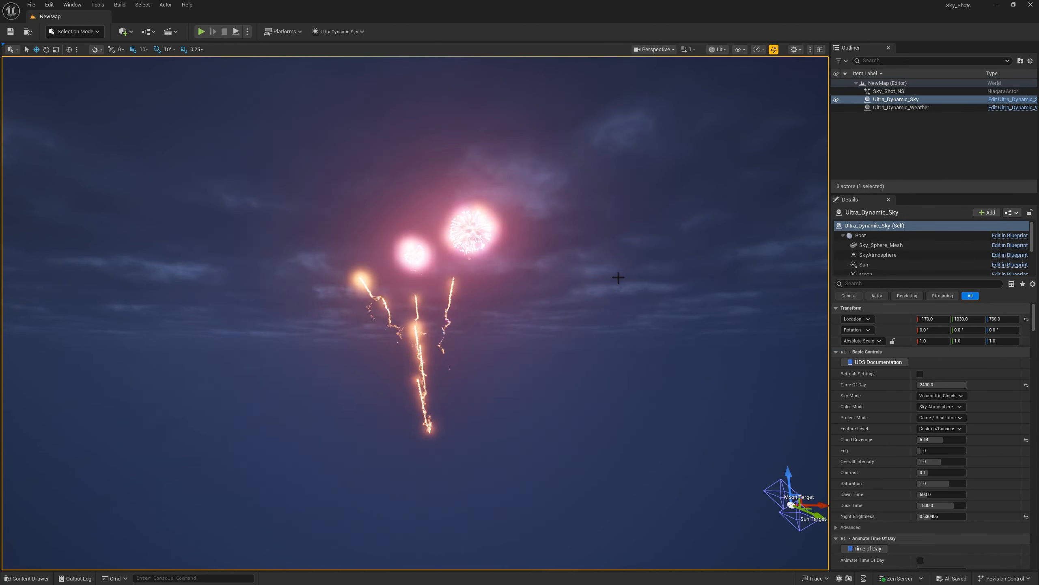
- Enable the Sky_Shot_Bang001 emitter, then save and close the Sky_Shot_NS system
{"action": "right_click_drag", "start_coordinate": [509, 319], "coordinate": [488, 317]}
{"action": "key", "text": "w"}
{"action": "key", "text": "s"}
{"action": "key", "text": "d"}
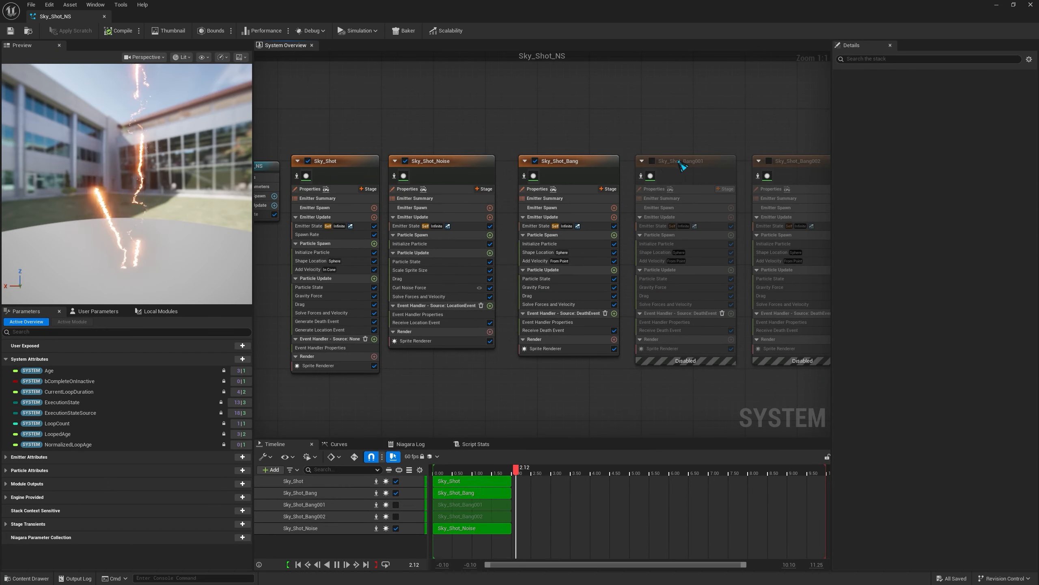
{"action": "left_click", "coordinate": [652, 161]}
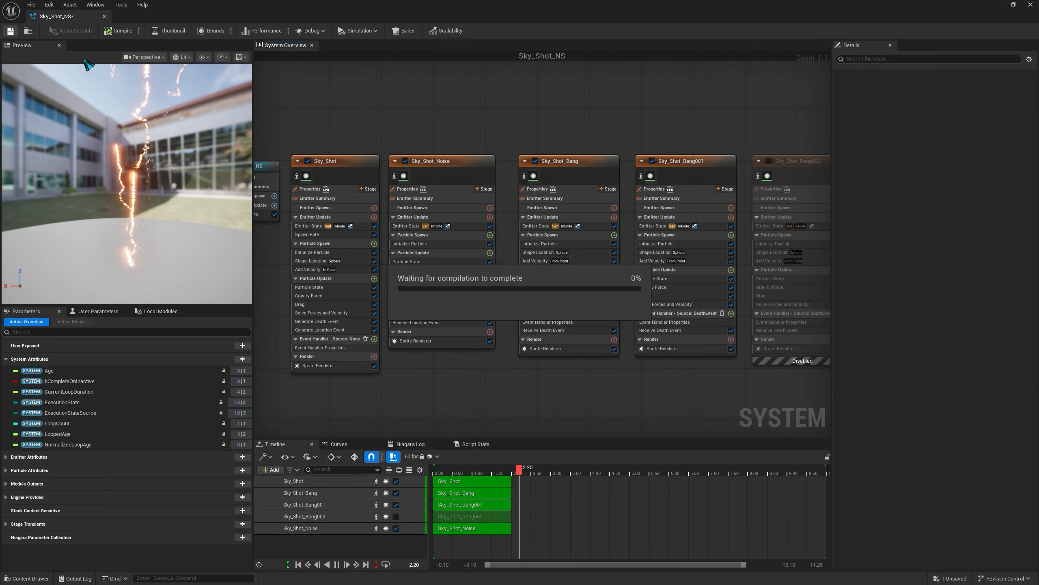
{"action": "left_click", "coordinate": [1031, 4]}
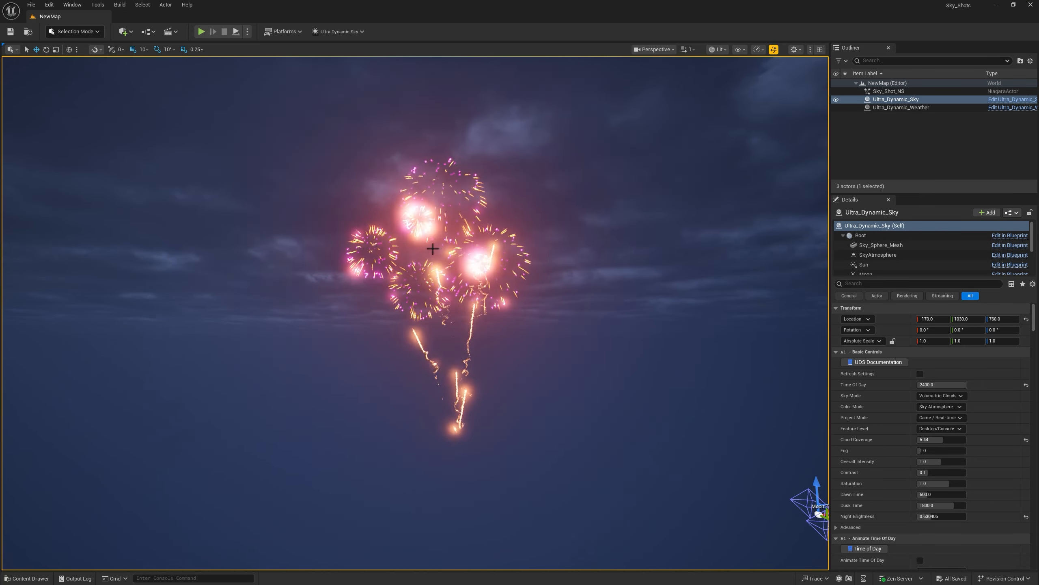
- Reopen Sky_Shot_NS from the Niagara_Fx folder and disable the Sky_Shot_Bang001 emitter
{"action": "key", "text": "ctrl+space"}
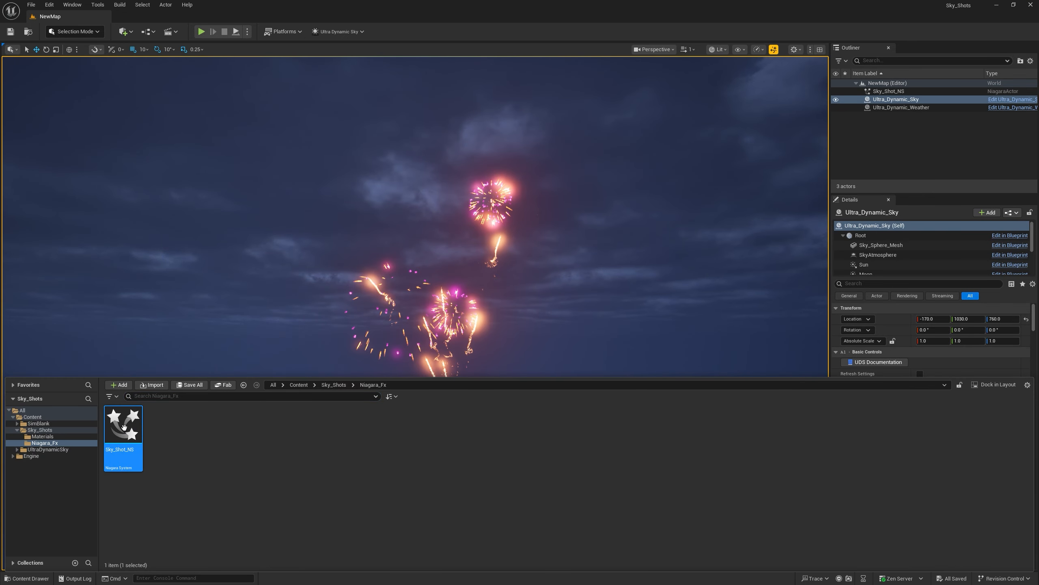
{"action": "double_click", "coordinate": [124, 427]}
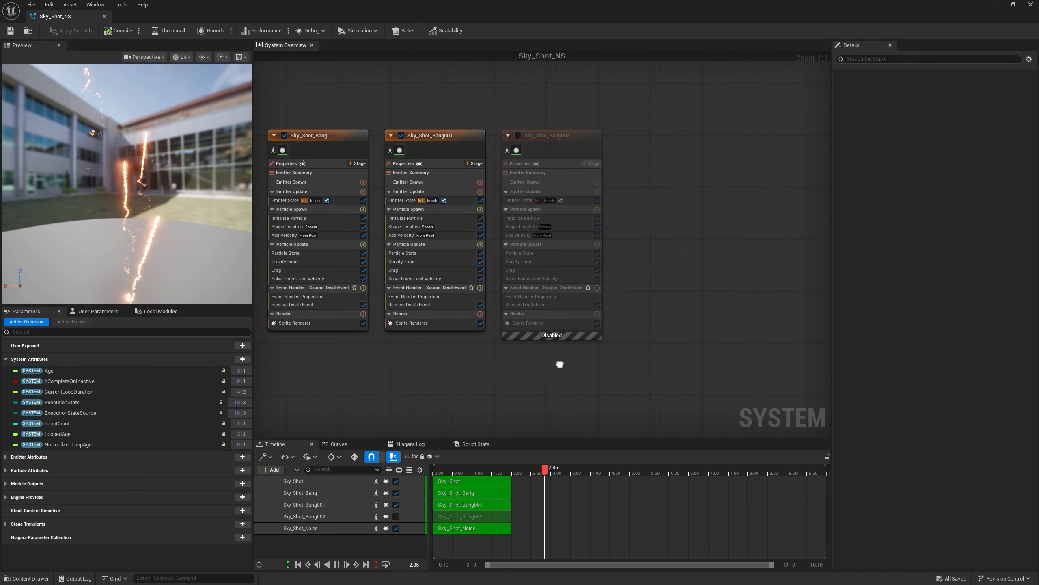
{"action": "right_click_drag", "start_coordinate": [559, 364], "coordinate": [522, 393]}
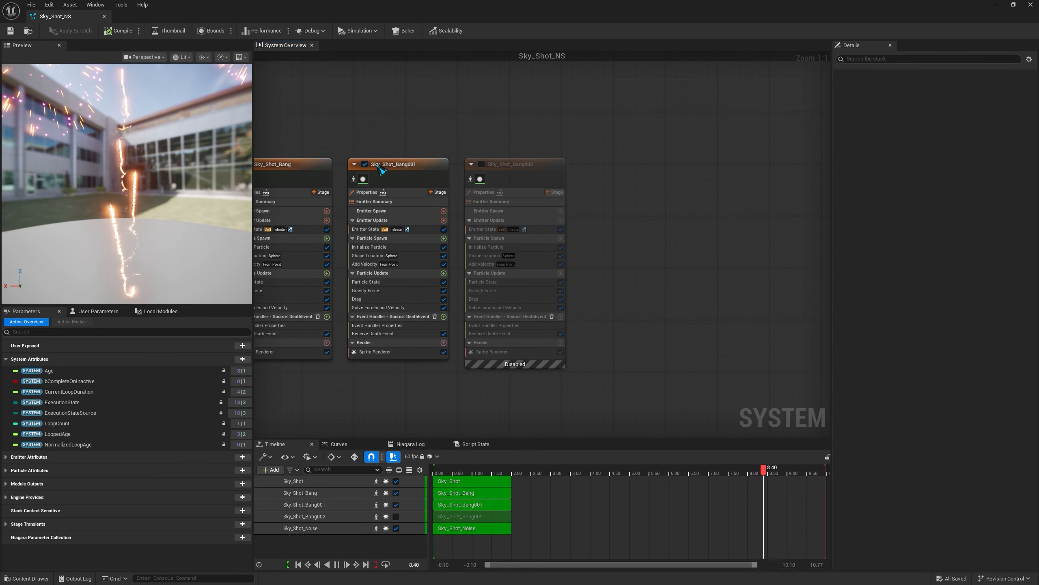
{"action": "left_click", "coordinate": [364, 165]}
- Duplicate the Sky_Shot_Noise emitter and place the copy just to the right of Sky_Shot_Bang002
{"action": "right_click_drag", "start_coordinate": [631, 223], "coordinate": [812, 216]}
{"action": "left_click", "coordinate": [335, 160]}
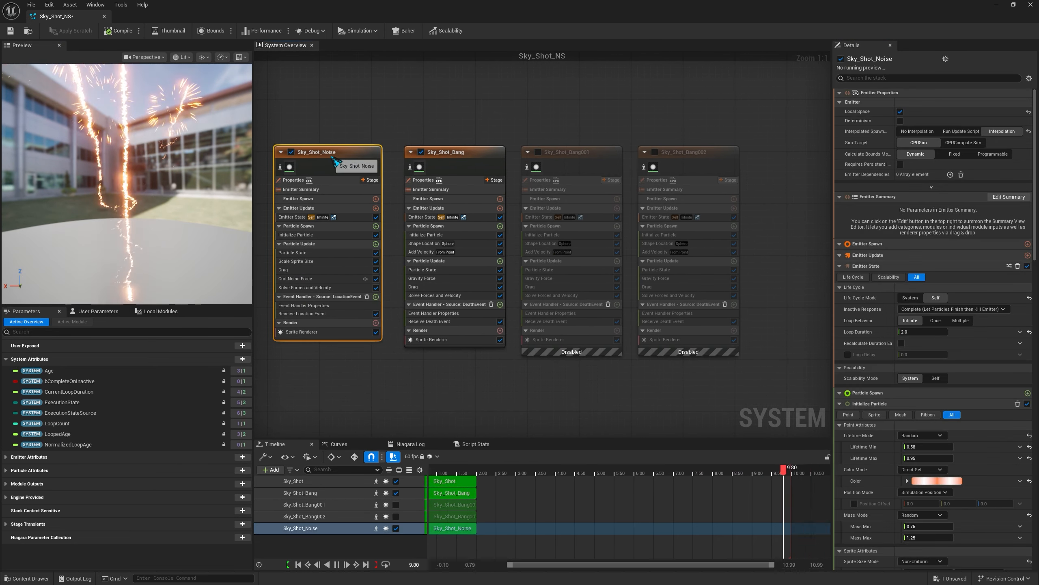
{"action": "key", "text": "ctrl+d"}
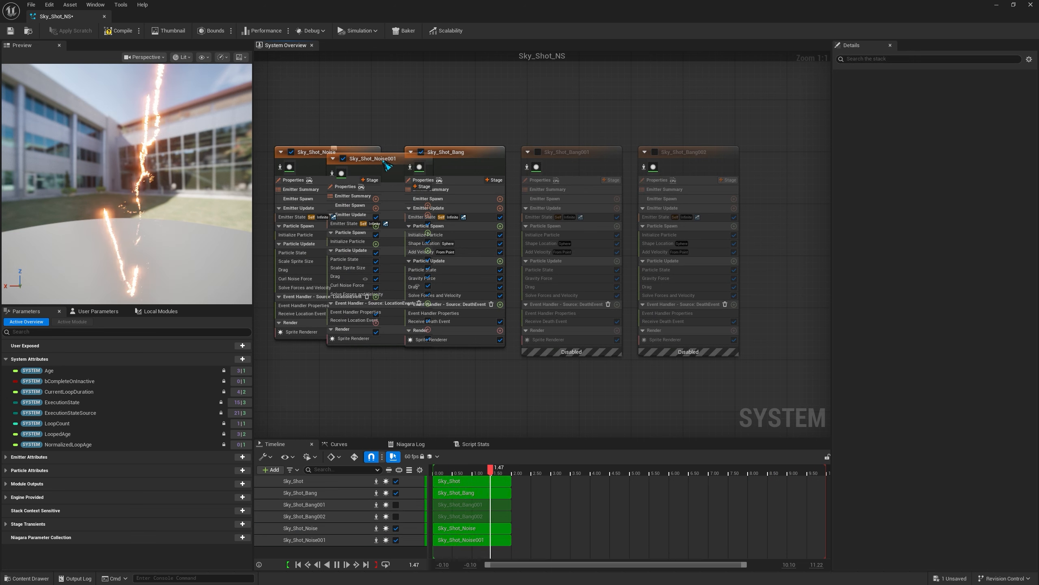
{"action": "left_click_drag", "start_coordinate": [386, 166], "coordinate": [802, 157]}
{"action": "right_click_drag", "start_coordinate": [802, 158], "coordinate": [655, 167]}
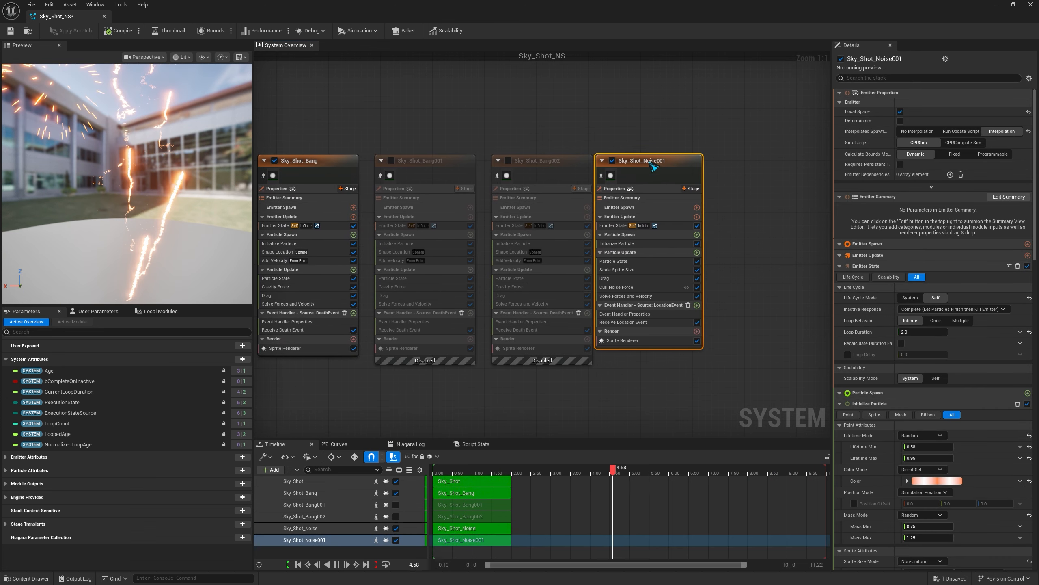
{"action": "left_click_drag", "start_coordinate": [654, 165], "coordinate": [674, 178]}
{"action": "right_click_drag", "start_coordinate": [673, 178], "coordinate": [624, 177]}
- Rename the duplicated noise emitter as Bang_Noise001
{"action": "double_click", "coordinate": [609, 173]}
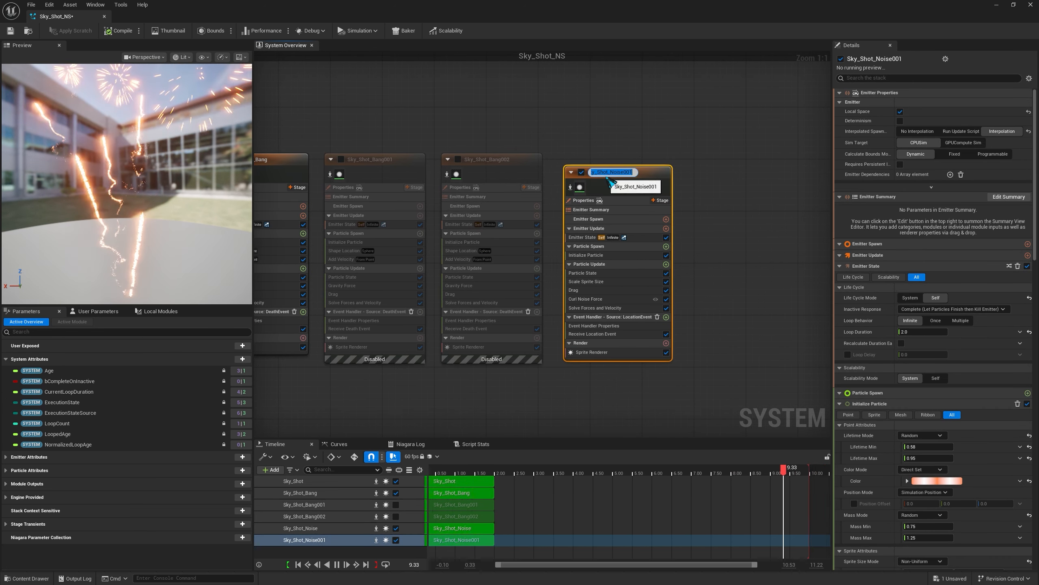
{"action": "left_click", "coordinate": [608, 172]}
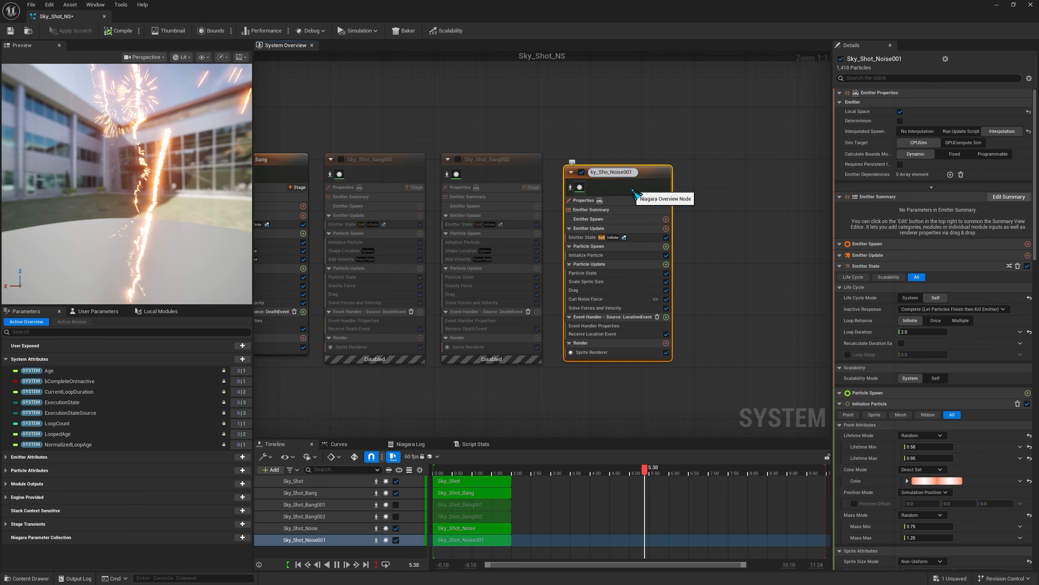
{"action": "key", "text": "BackSpace"}
{"action": "key", "text": "BackSpace"}
{"action": "key", "text": "BackSpace"}
{"action": "key", "text": "BackSpace"}
{"action": "key", "text": "BackSpace"}
{"action": "key", "text": "BackSpace"}
{"action": "key", "text": "BackSpace"}
{"action": "type", "text": "Bang"}
{"action": "key", "text": "Return"}
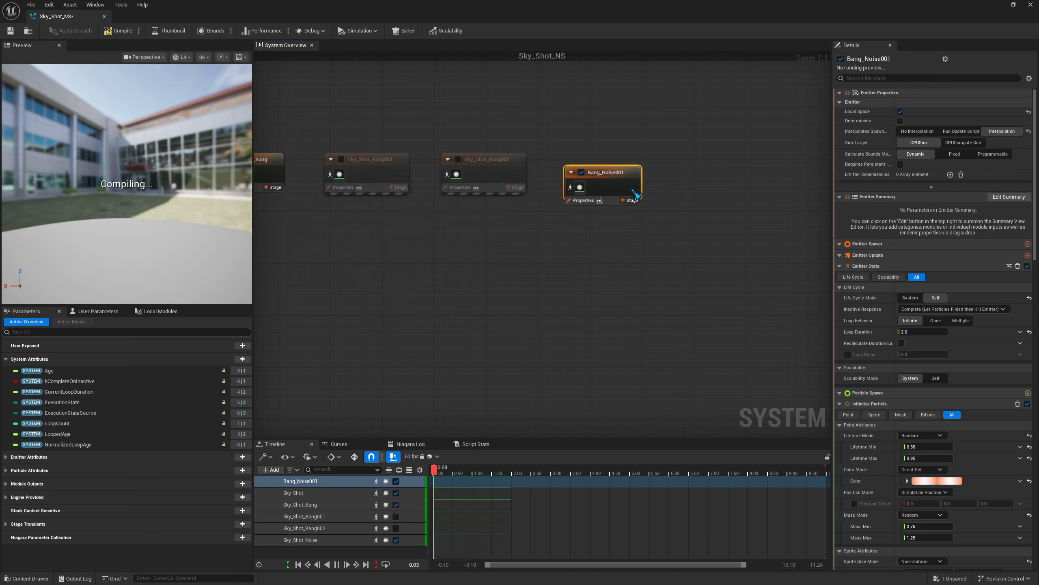
- Try a Generate Location Event module in Bang_Noise001's Particle Update group, and delete it
{"action": "left_click", "coordinate": [667, 264]}
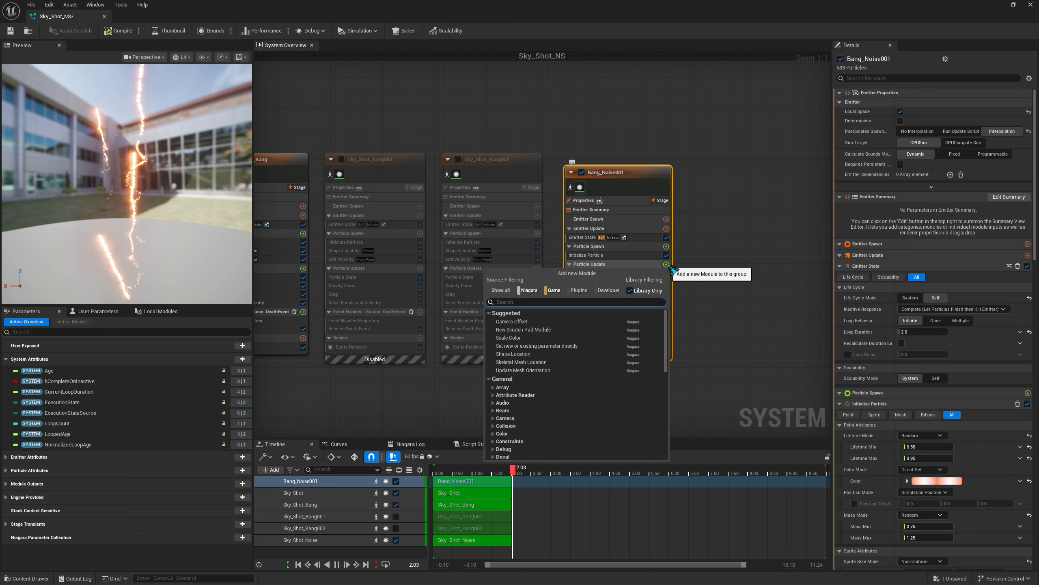
{"action": "type", "text": "gene"}
{"action": "left_click", "coordinate": [532, 336]}
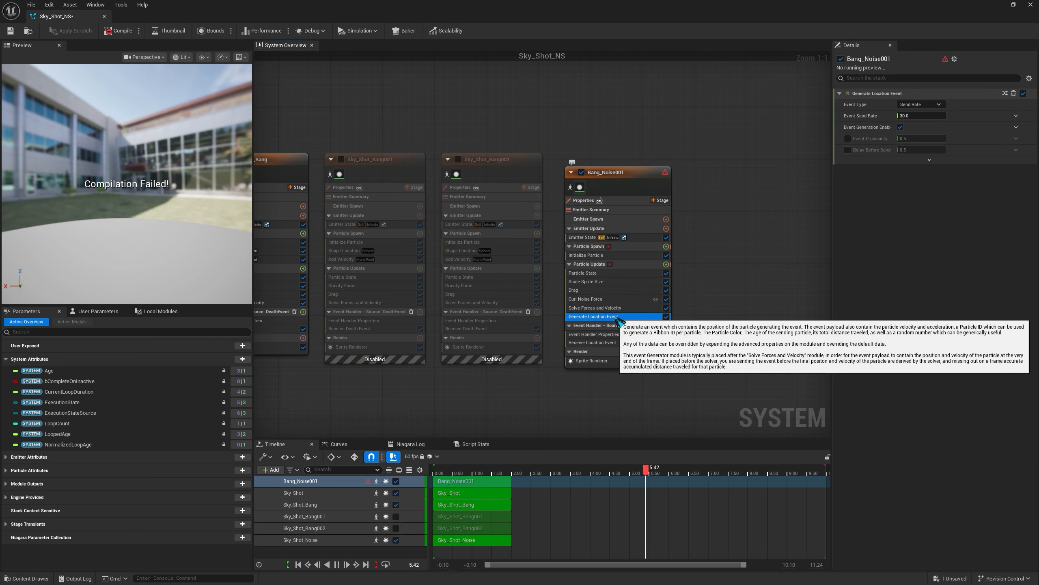
{"action": "key", "text": "Delete"}
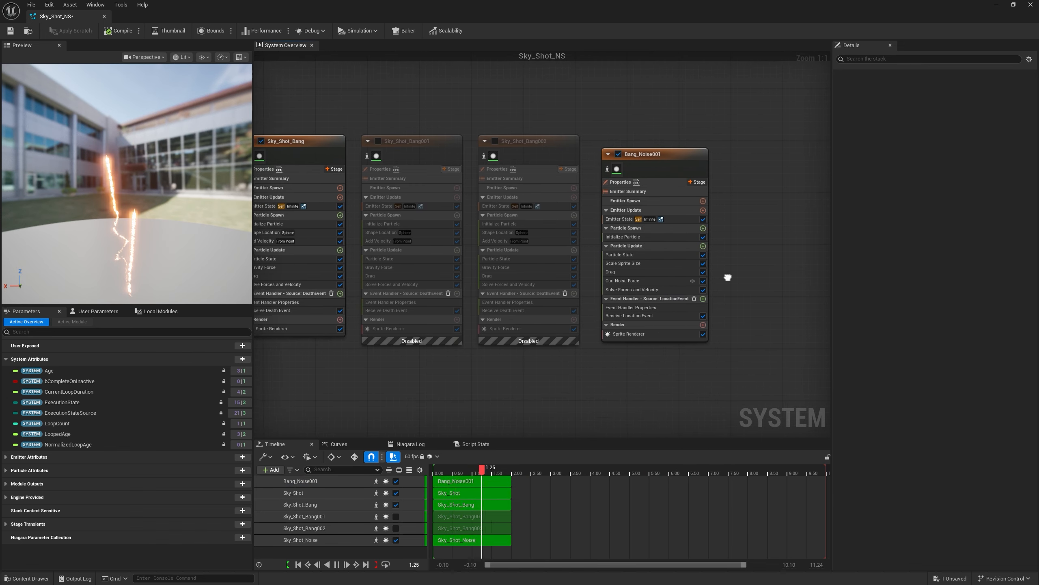
- Add a Generate Location Event module to the Particle Update group of the Sky_Shot_Bang emitter
{"action": "left_click", "coordinate": [372, 252]}
{"action": "type", "text": "gene"}
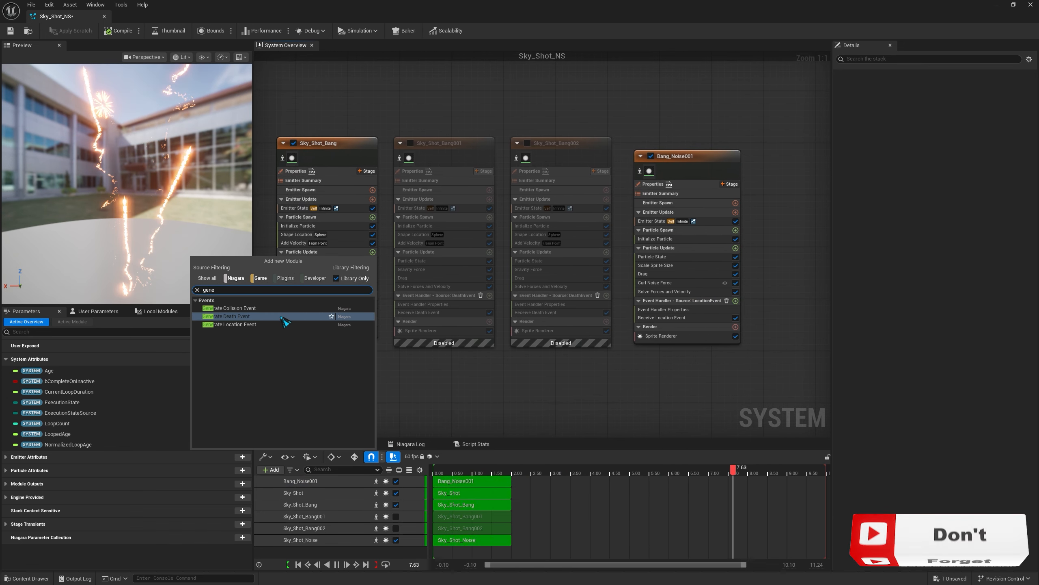
{"action": "left_click", "coordinate": [266, 325]}
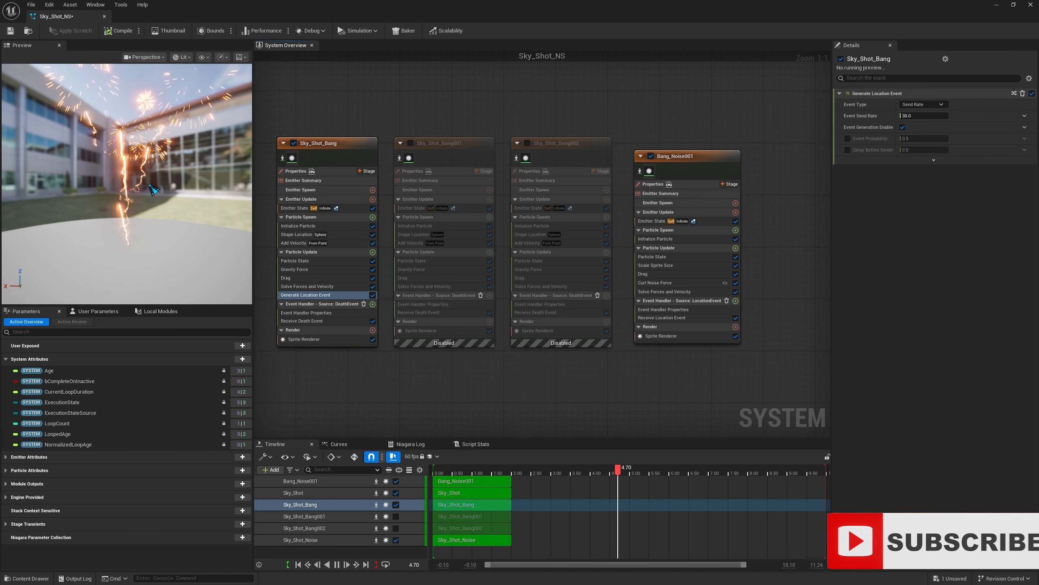
- Set the source of Bang_Noise001's event handler to the Location Event of Sky_Shot_Bang
{"action": "right_click_drag", "start_coordinate": [433, 348], "coordinate": [393, 354]}
{"action": "left_click", "coordinate": [620, 312]}
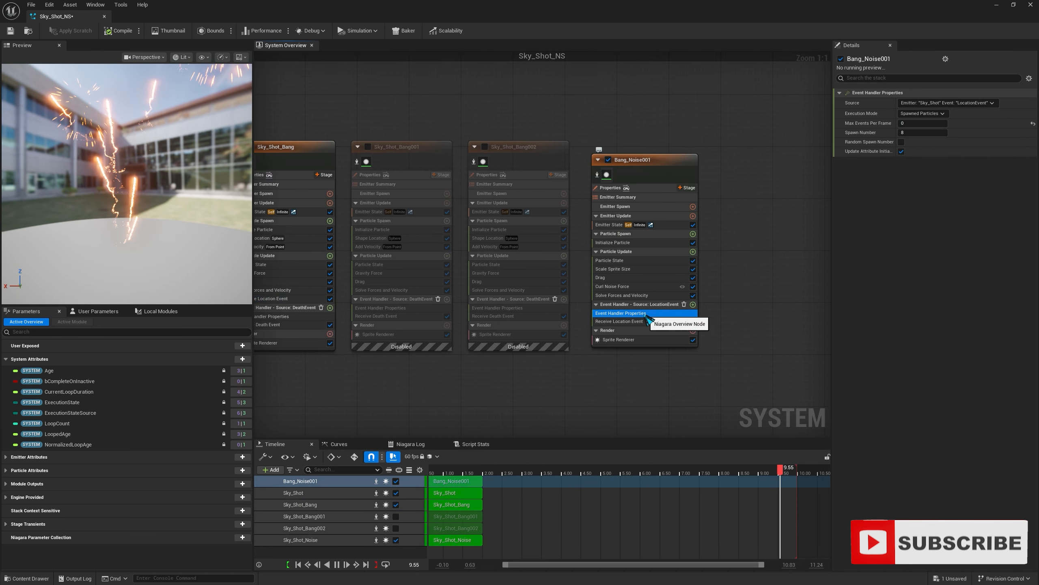
{"action": "left_click", "coordinate": [960, 103]}
{"action": "left_click", "coordinate": [956, 140]}
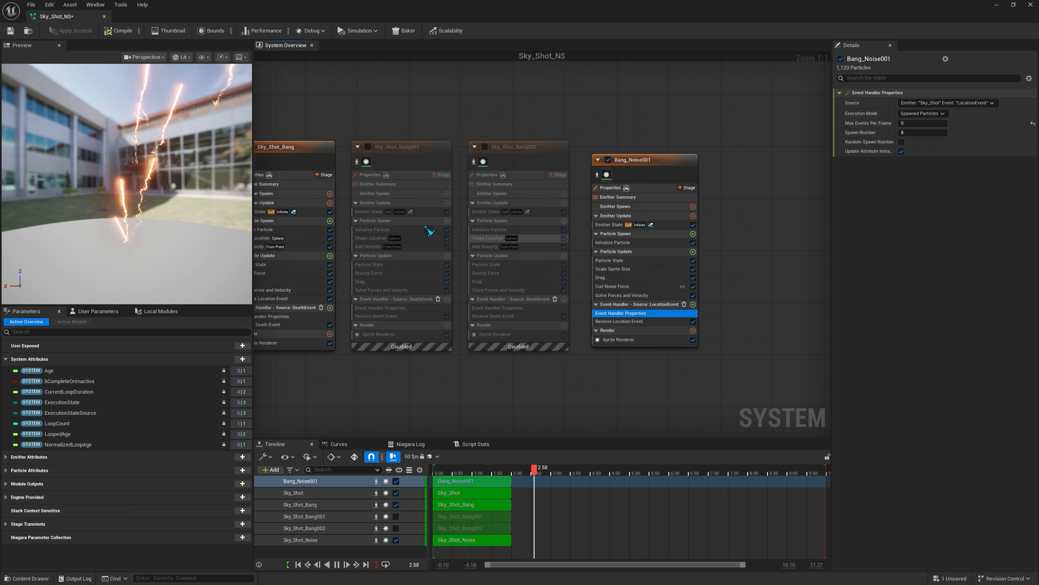
{"action": "left_click", "coordinate": [949, 102]}
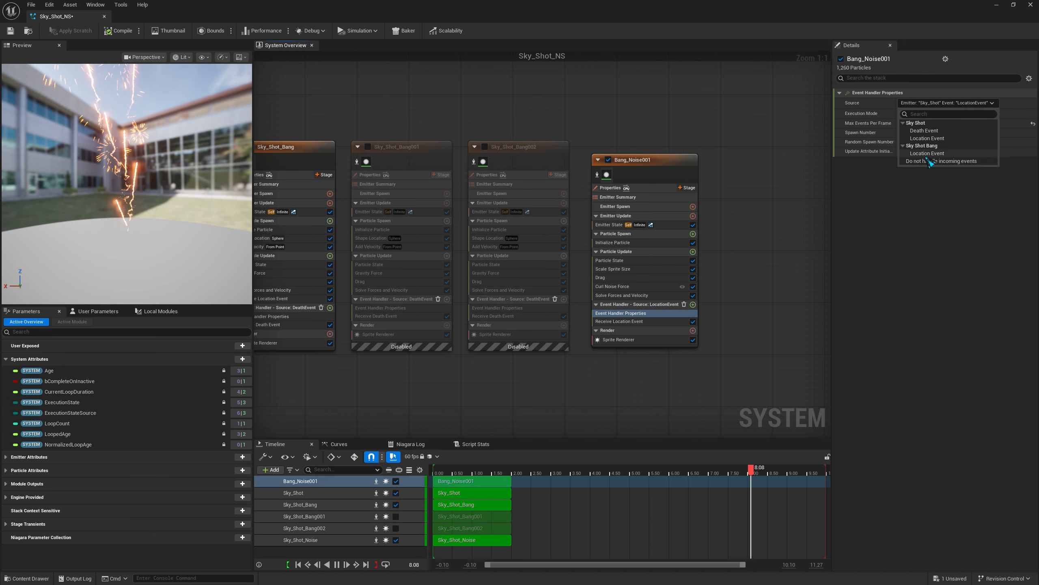
{"action": "left_click", "coordinate": [939, 157]}
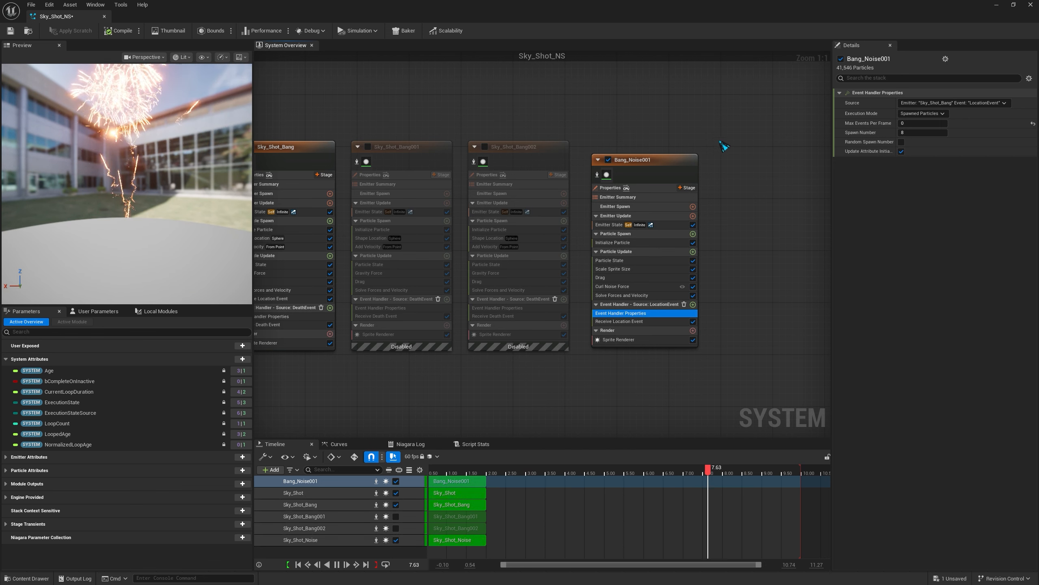
- Turn off Bang_Noise001's Curl Noise Force, set its second Sprite Size value to 20, and save the system
{"action": "right_click_drag", "start_coordinate": [748, 146], "coordinate": [765, 187]}
{"action": "left_click", "coordinate": [164, 172]}
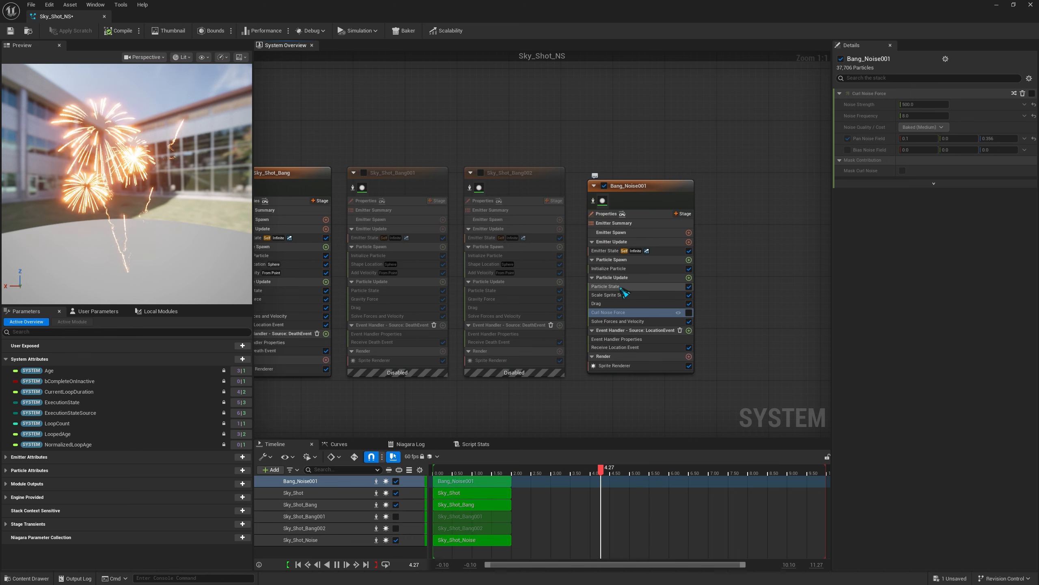
{"action": "left_click", "coordinate": [632, 269]}
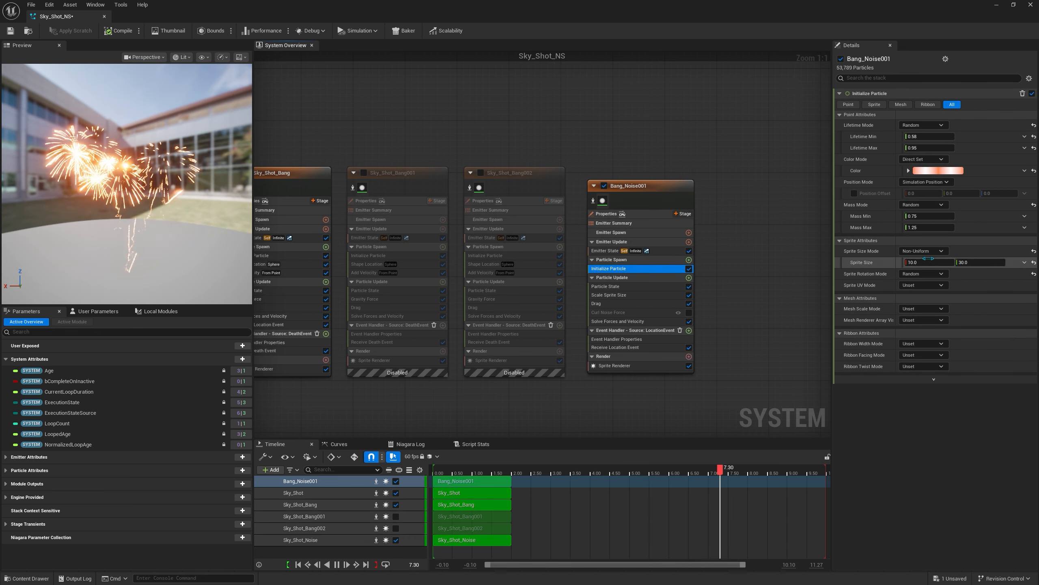
{"action": "type", "text": "20"}
{"action": "key", "text": "Return"}
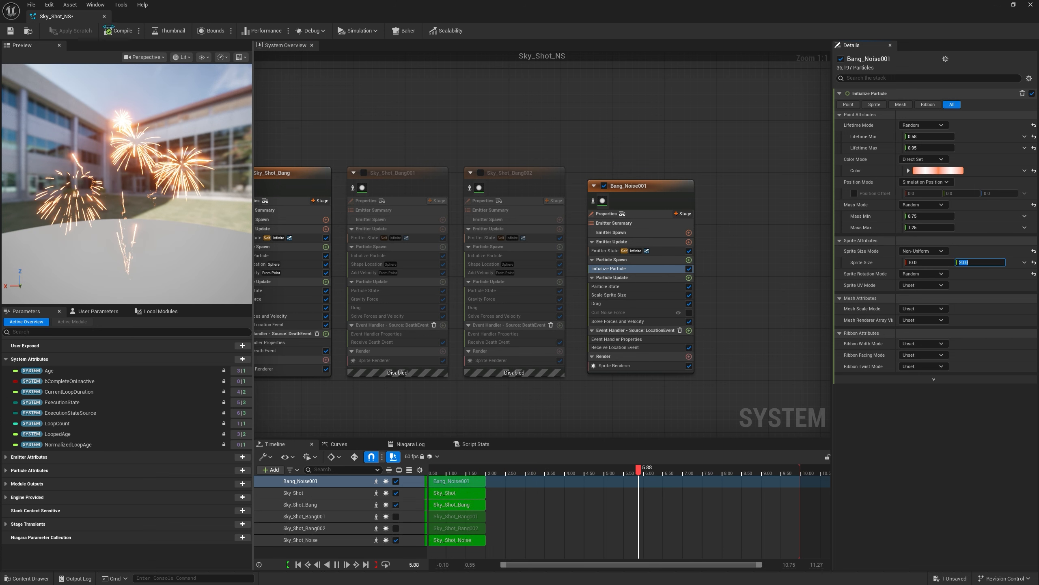
{"action": "left_click", "coordinate": [17, 34]}
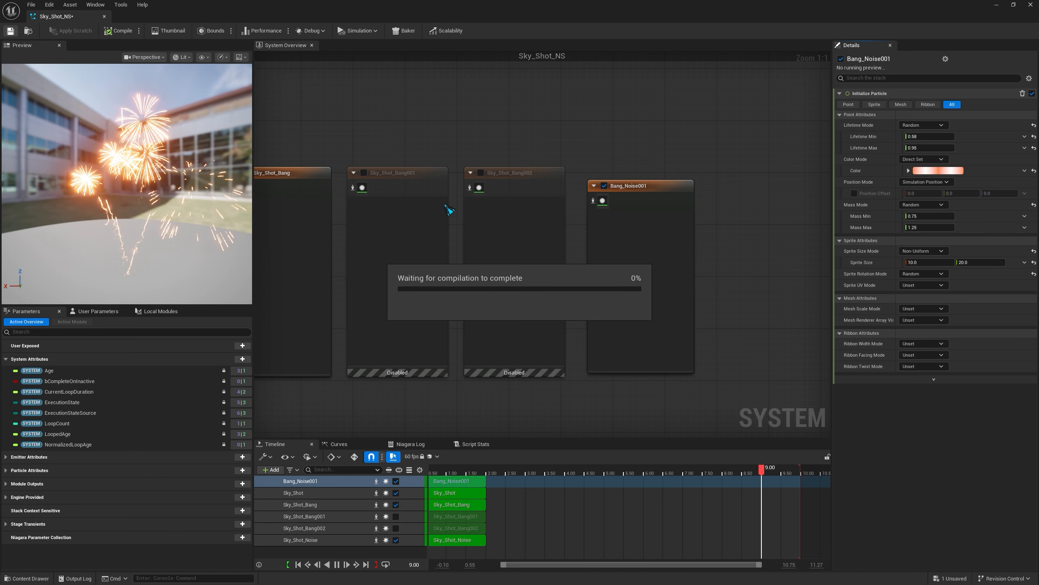
- Enable the Sky_Shot_Bang001 and Sky_Shot_Bang002 emitters and view the complete effect in the level
{"action": "left_click", "coordinate": [364, 173]}
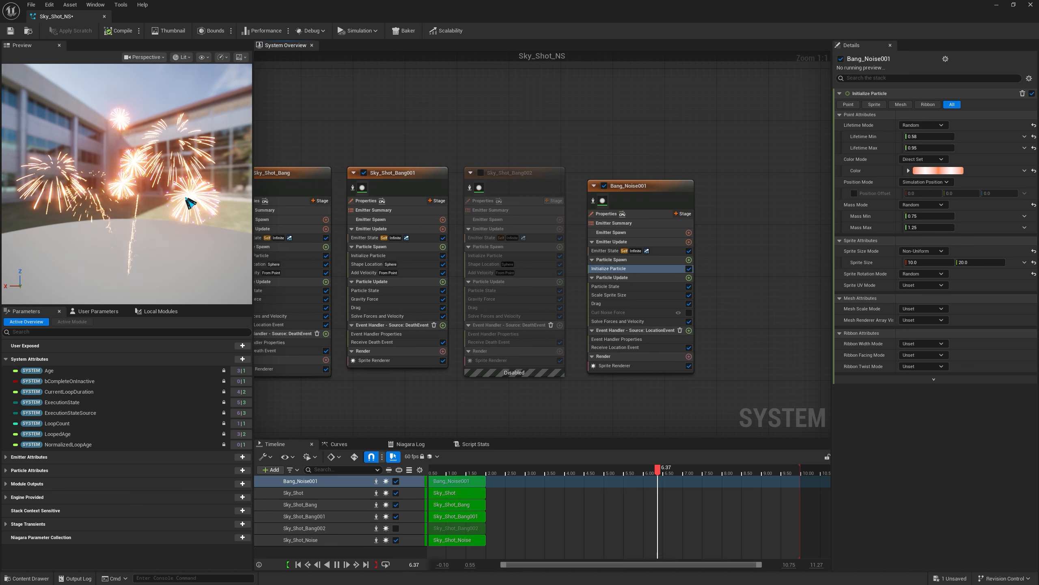
{"action": "left_click", "coordinate": [480, 173]}
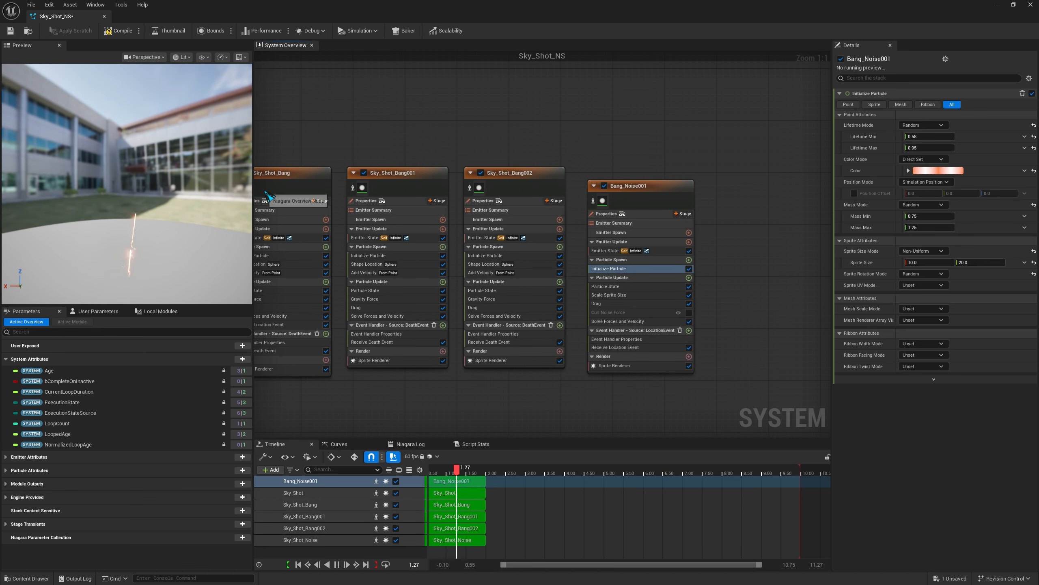
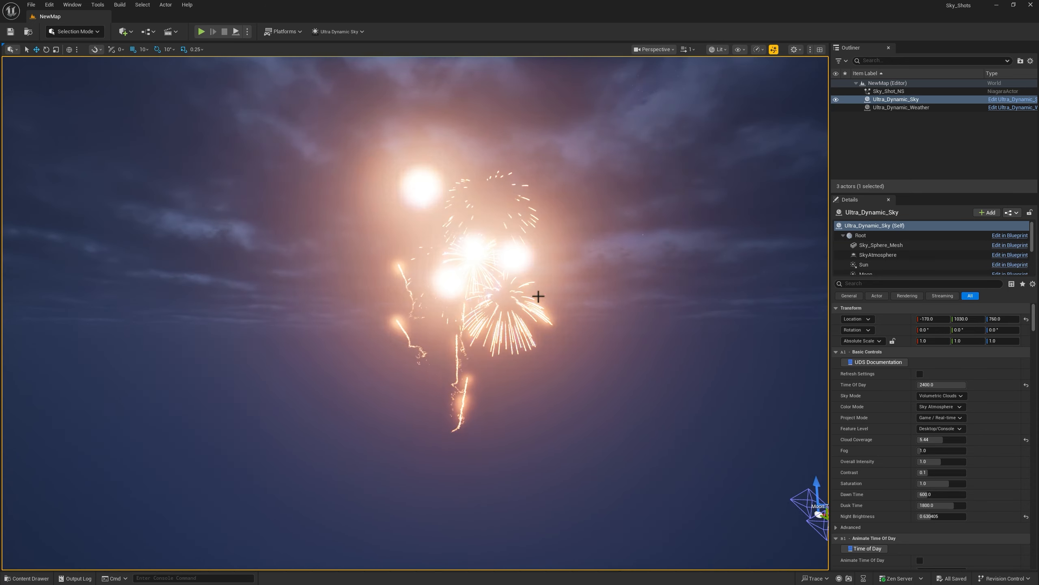
{"action": "right_click_drag", "start_coordinate": [536, 295], "coordinate": [570, 274]}
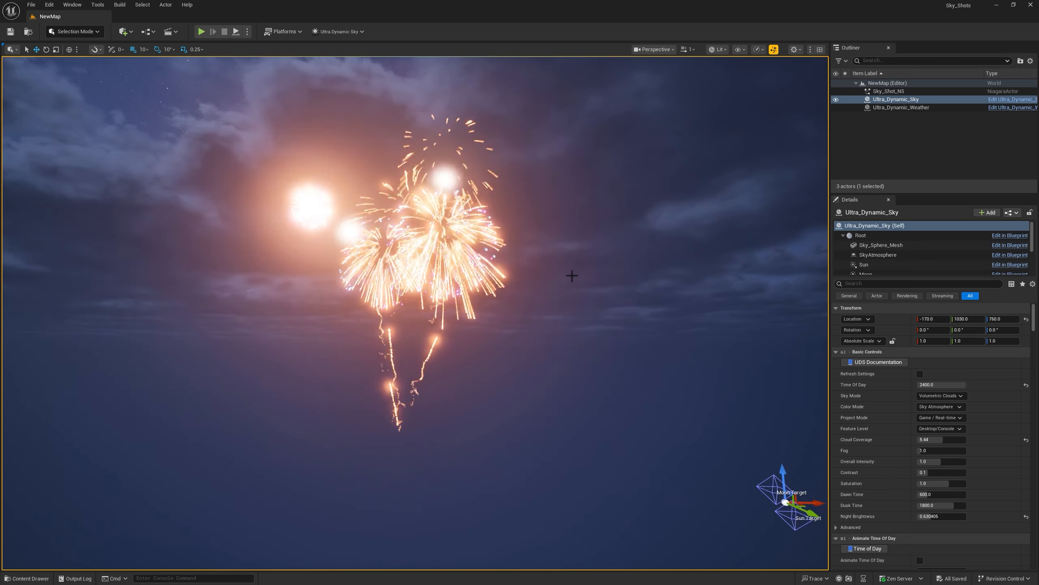
- Create a folder named Smoke inside the Niagara_Fx folder and open it
{"action": "key", "text": "ctrl+space"}
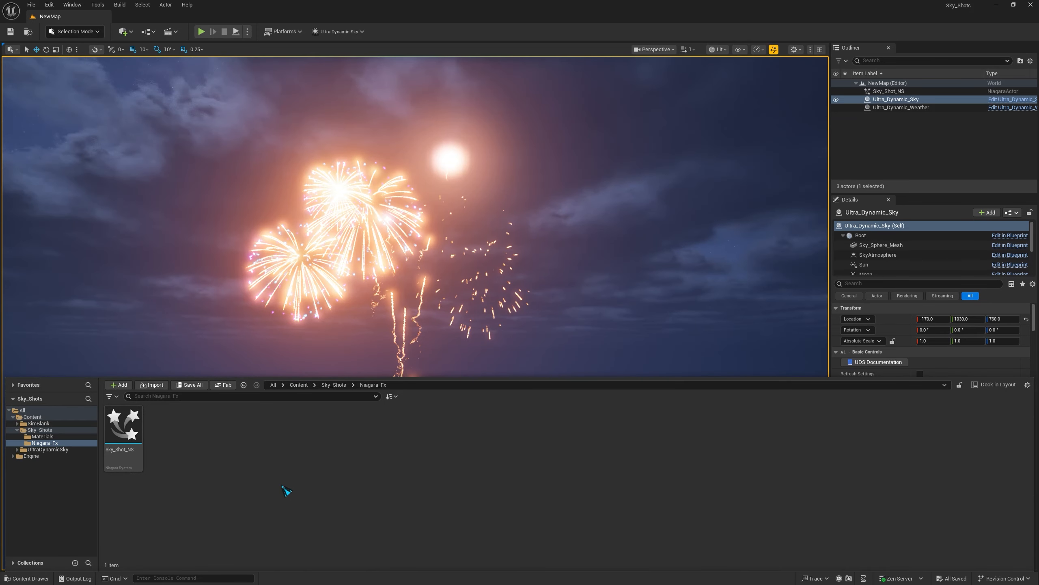
{"action": "key", "text": "ctrl+shift+n"}
{"action": "type", "text": "Smoke"}
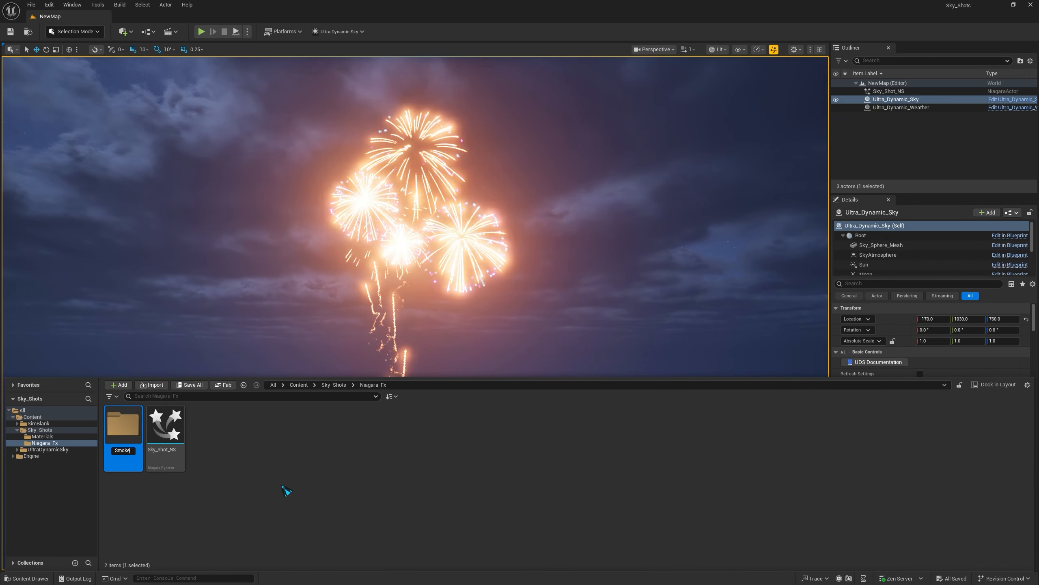
{"action": "key", "text": "Return"}
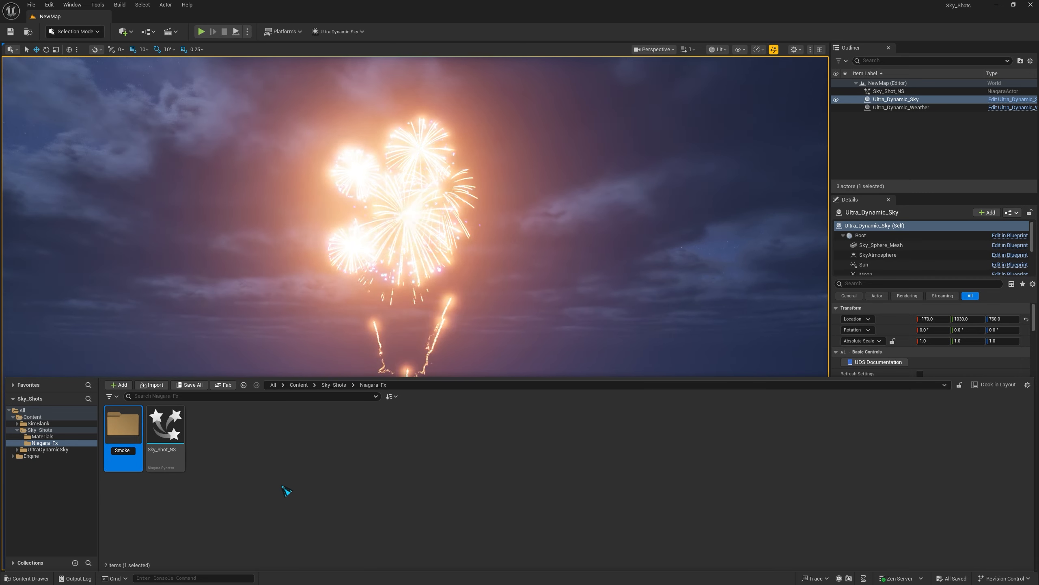
{"action": "key", "text": "Return"}
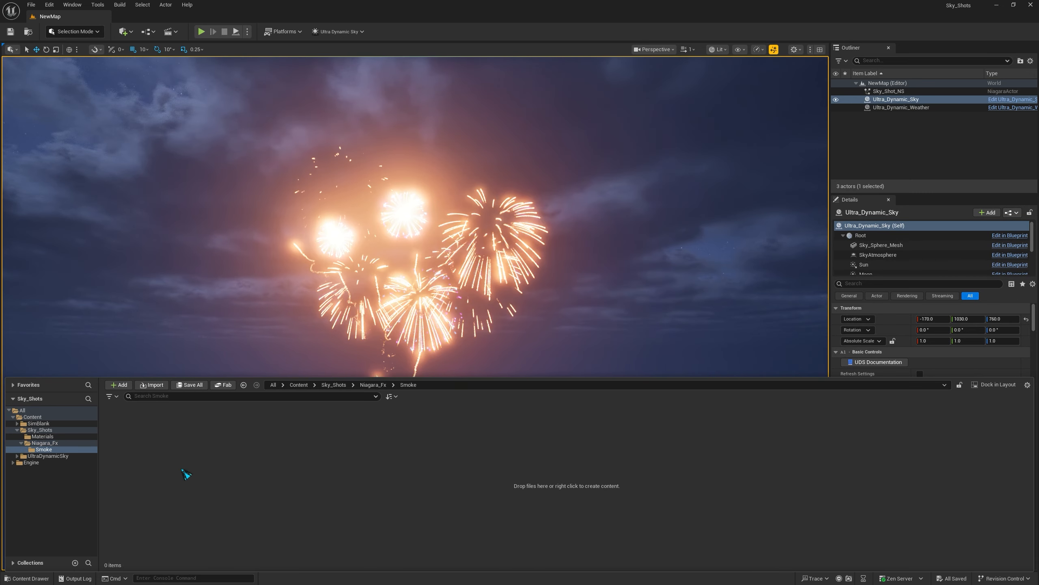
- Import the Smoke texture into the Smoke folder, then create a material from it and open that material
{"action": "left_click", "coordinate": [159, 388]}
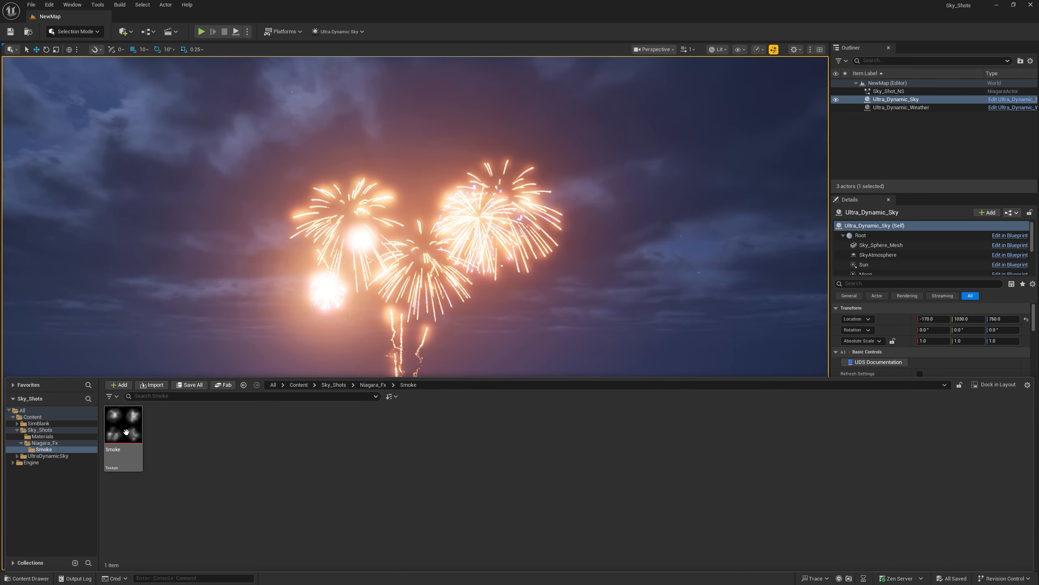
{"action": "right_click", "coordinate": [123, 430]}
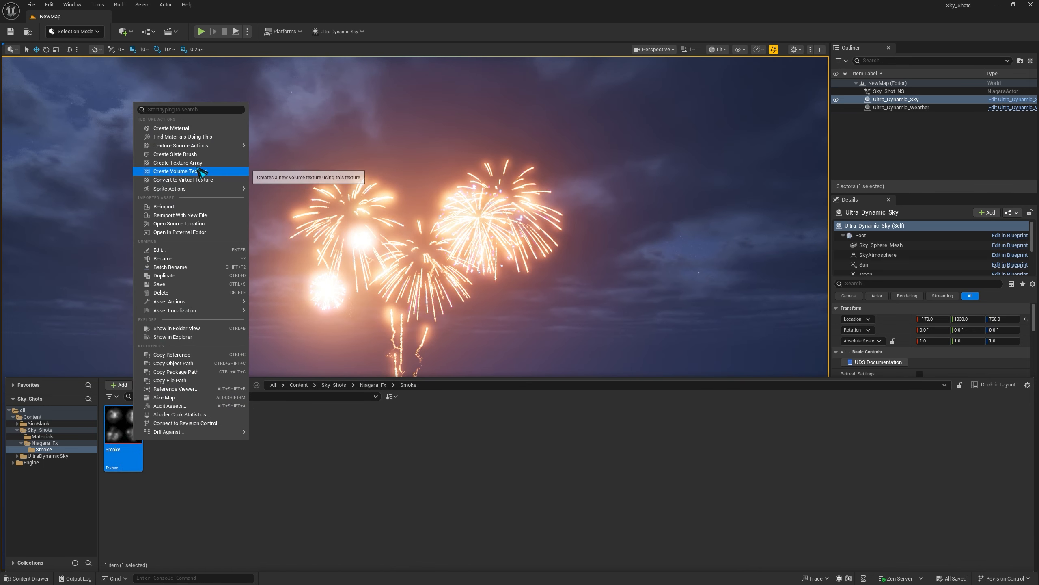
{"action": "left_click", "coordinate": [171, 128]}
{"action": "double_click", "coordinate": [162, 434]}
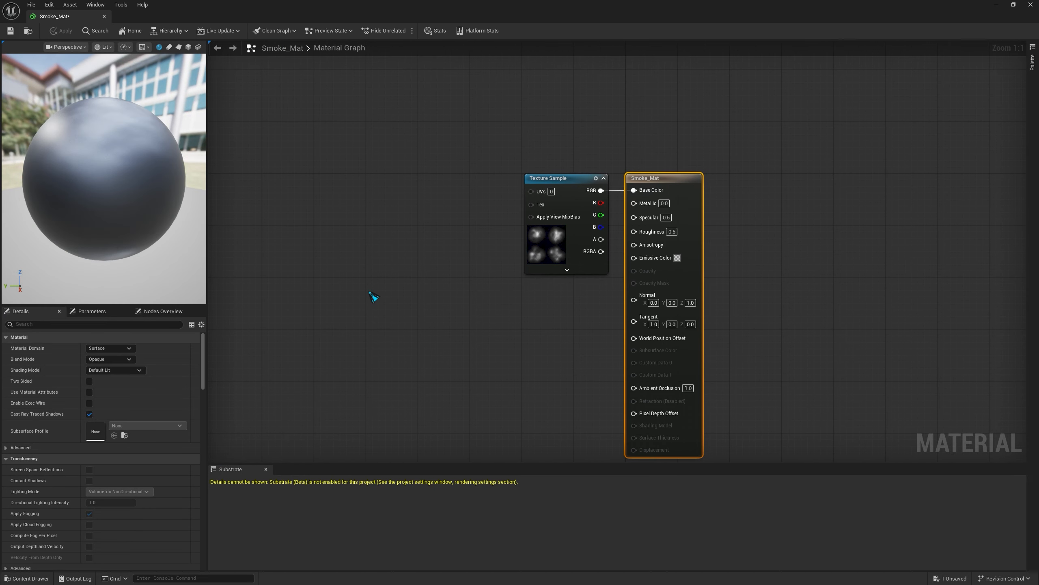
- Add a Particle Color node to the smoke material graph and set the material's Blend Mode to Translucent
{"action": "right_click", "coordinate": [373, 296]}
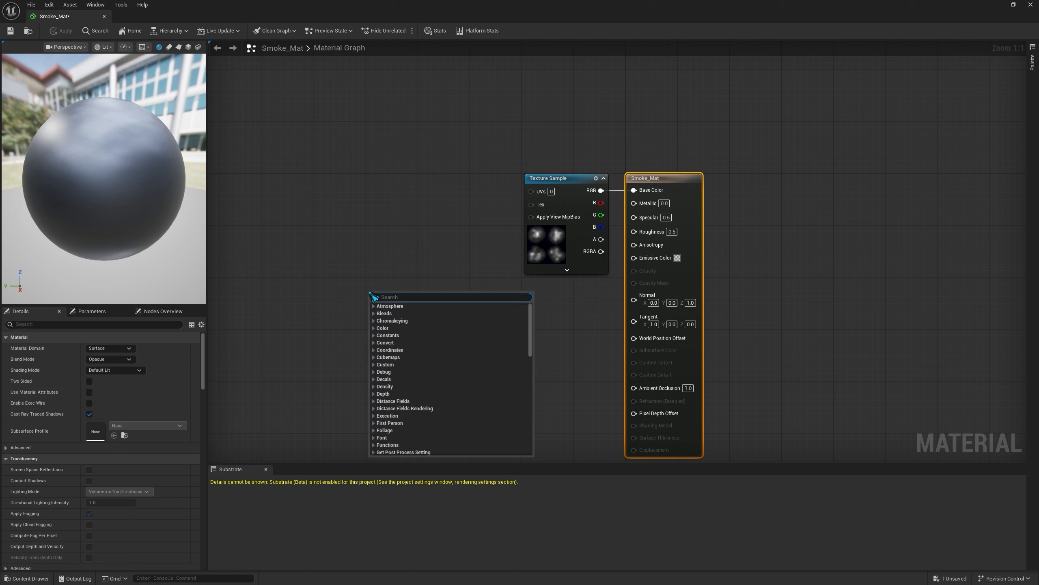
{"action": "type", "text": "parti"}
{"action": "key", "text": "Return"}
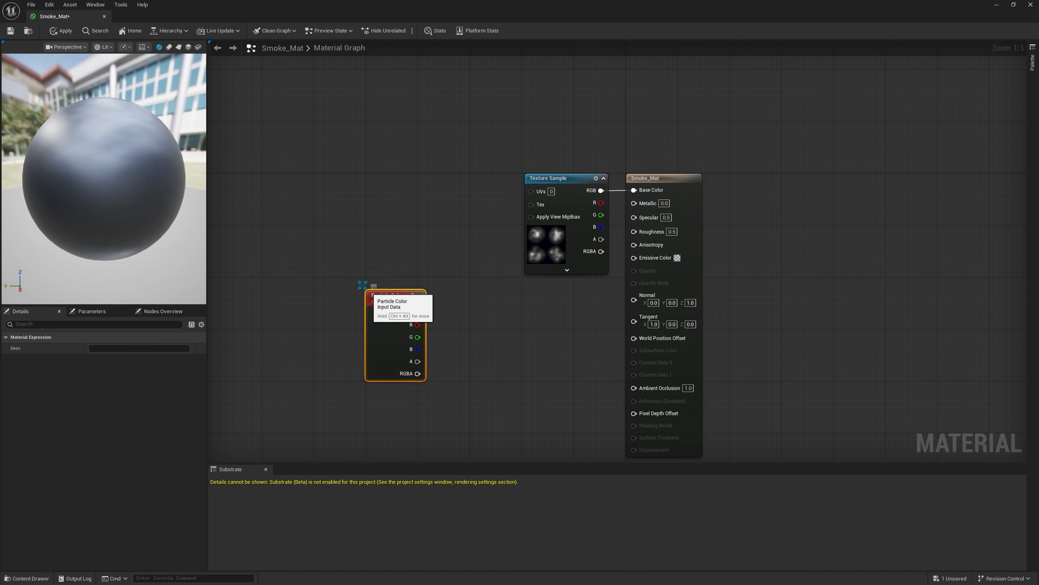
{"action": "right_click_drag", "start_coordinate": [401, 303], "coordinate": [400, 283]}
{"action": "left_click", "coordinate": [698, 240]}
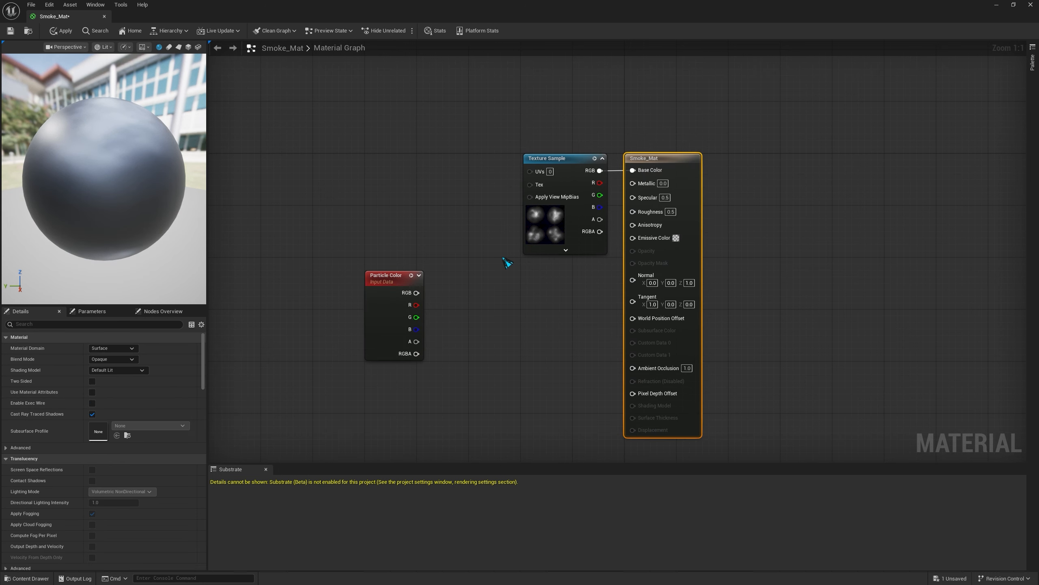
{"action": "left_click", "coordinate": [123, 359]}
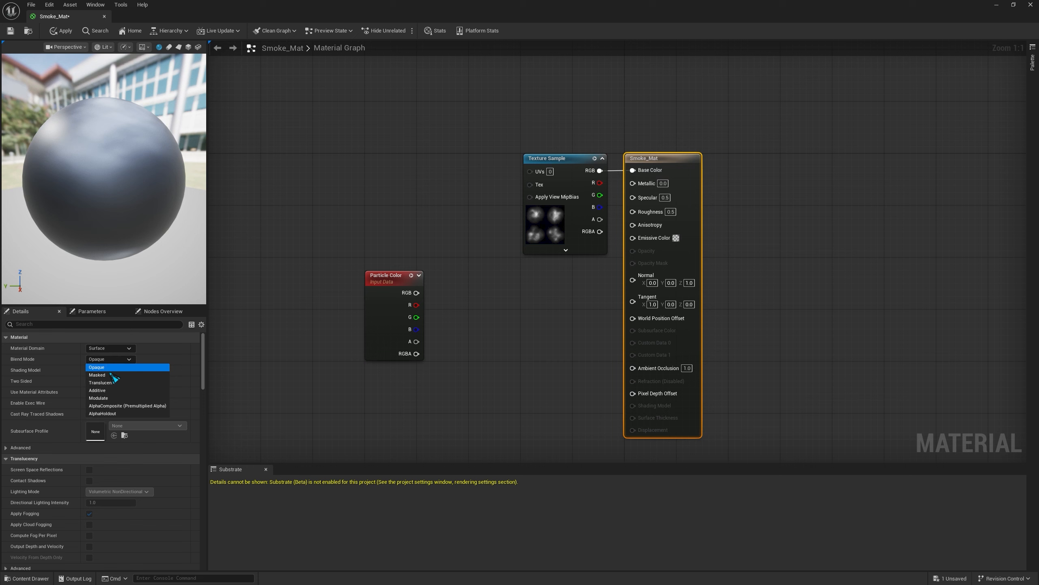
{"action": "left_click", "coordinate": [153, 385]}
- Connect Particle Color's RGB output to Base Color and Emissive Color, and arrange the Particle Color node above the Texture Sample
{"action": "right_click_drag", "start_coordinate": [535, 396], "coordinate": [553, 378]}
{"action": "left_click_drag", "start_coordinate": [581, 138], "coordinate": [371, 141]}
{"action": "right_click_drag", "start_coordinate": [475, 285], "coordinate": [452, 272]}
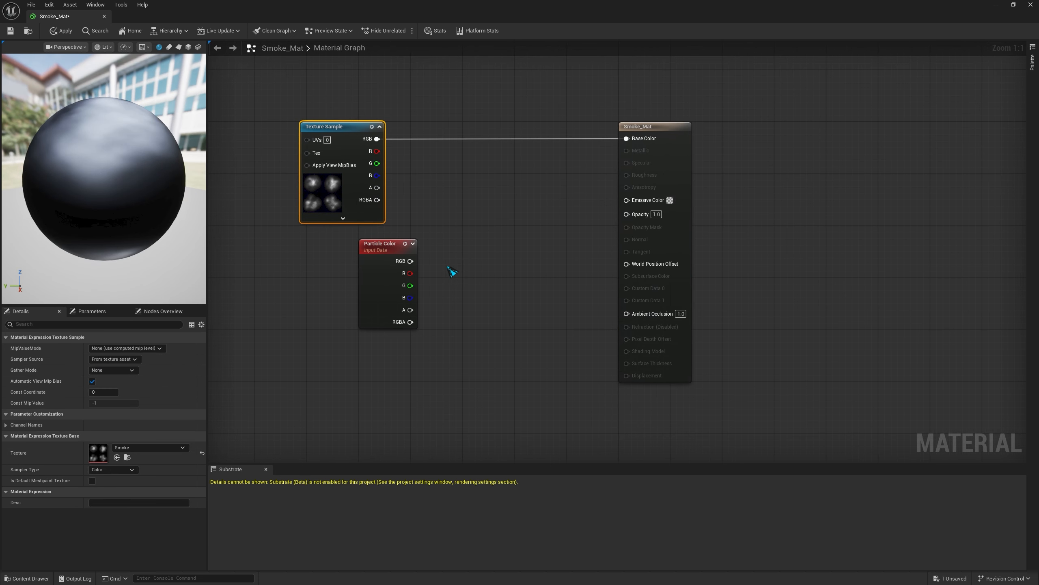
{"action": "left_click_drag", "start_coordinate": [411, 261], "coordinate": [626, 139]}
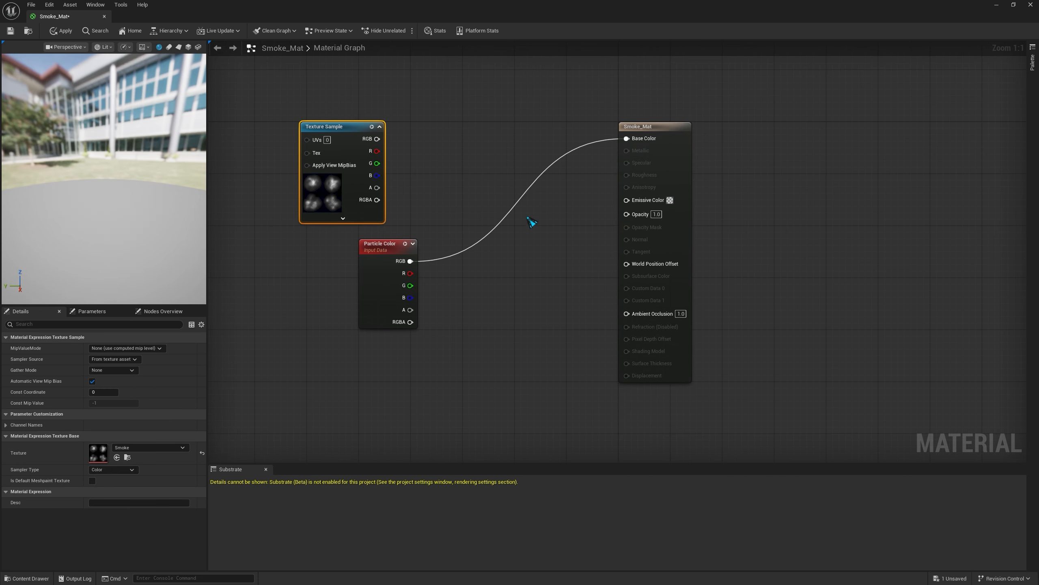
{"action": "left_click_drag", "start_coordinate": [626, 200], "coordinate": [627, 200]}
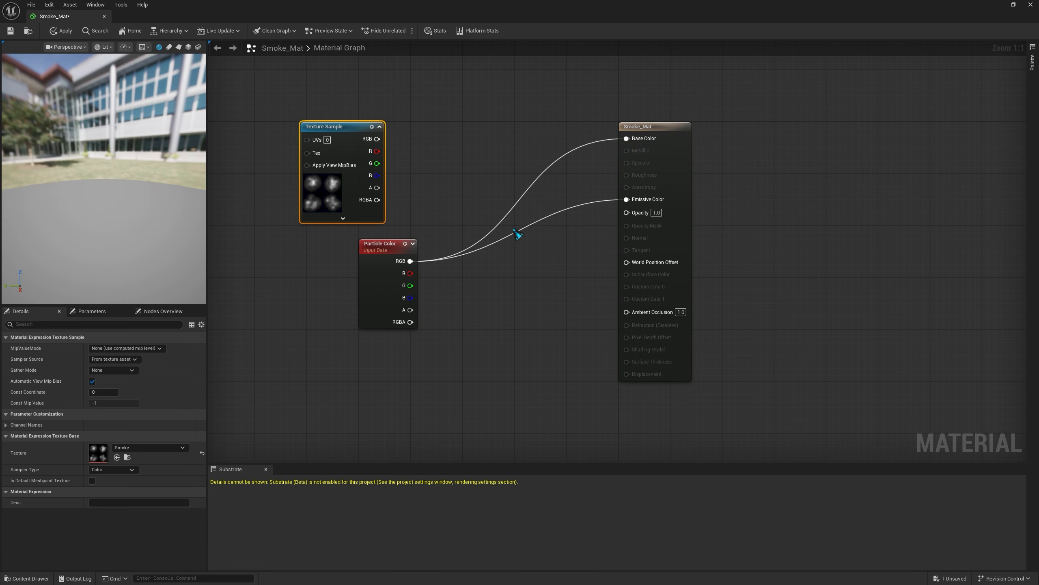
{"action": "left_click_drag", "start_coordinate": [361, 269], "coordinate": [414, 164]}
{"action": "left_click_drag", "start_coordinate": [342, 127], "coordinate": [321, 229]}
- Multiply Particle Color's RGBA by the Texture Sample's R channel, connect the result to Opacity, and save the material
{"action": "right_click", "coordinate": [450, 270]}
{"action": "type", "text": "multi"}
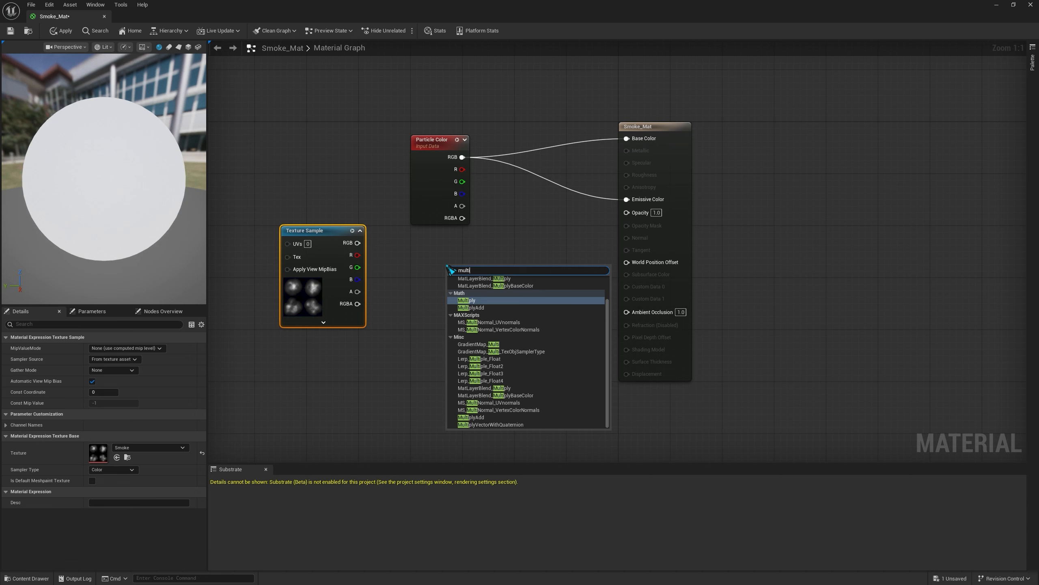
{"action": "key", "text": "Return"}
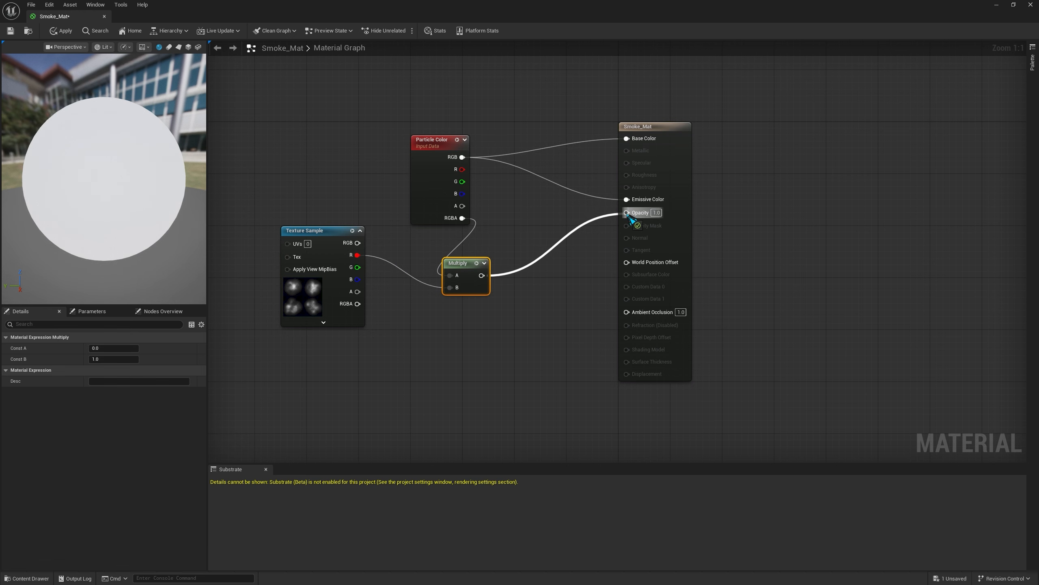
{"action": "left_click_drag", "start_coordinate": [628, 216], "coordinate": [628, 213]}
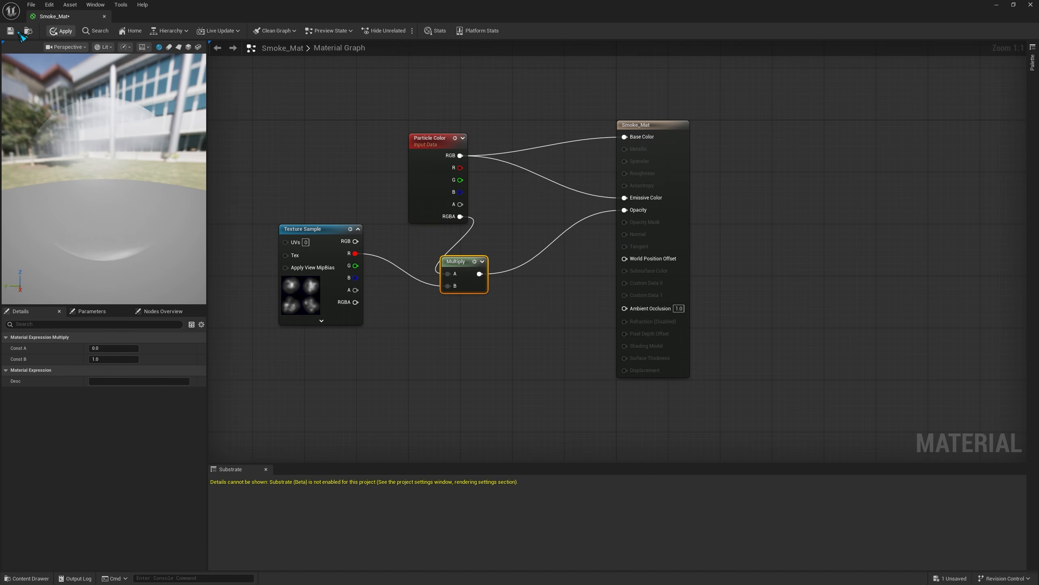
{"action": "left_click", "coordinate": [10, 30]}
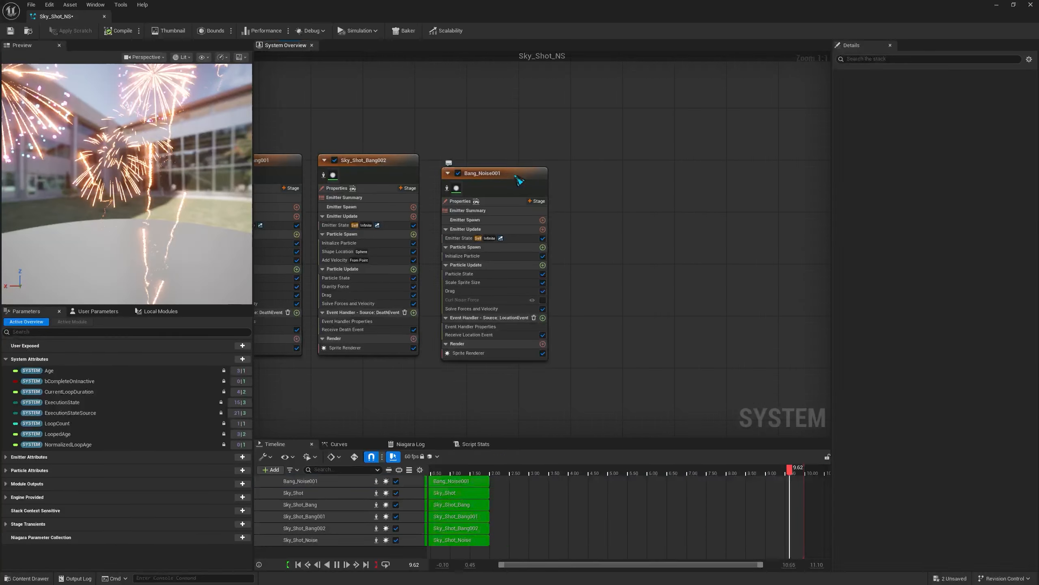
- Duplicate the Sky_Shot_Noise emitter in Sky_Shot_NS and place the copy beyond Bang_Noise001 at the end of the emitter row
{"action": "left_click", "coordinate": [483, 181]}
{"action": "right_click_drag", "start_coordinate": [571, 253], "coordinate": [739, 258]}
{"action": "right_click_drag", "start_coordinate": [393, 399], "coordinate": [738, 359]}
{"action": "left_click", "coordinate": [532, 144]}
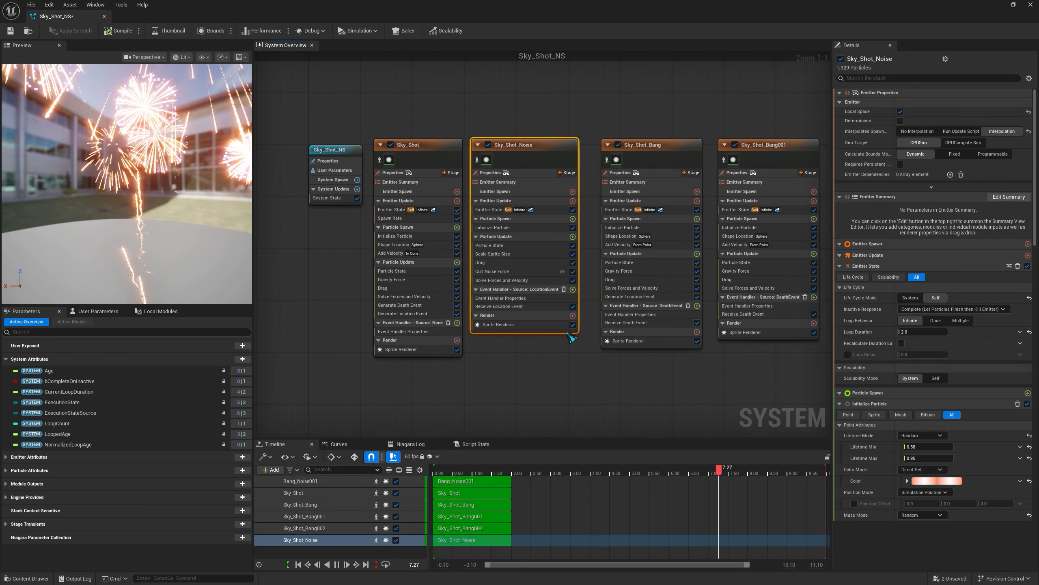
{"action": "right_click_drag", "start_coordinate": [551, 371], "coordinate": [492, 385]}
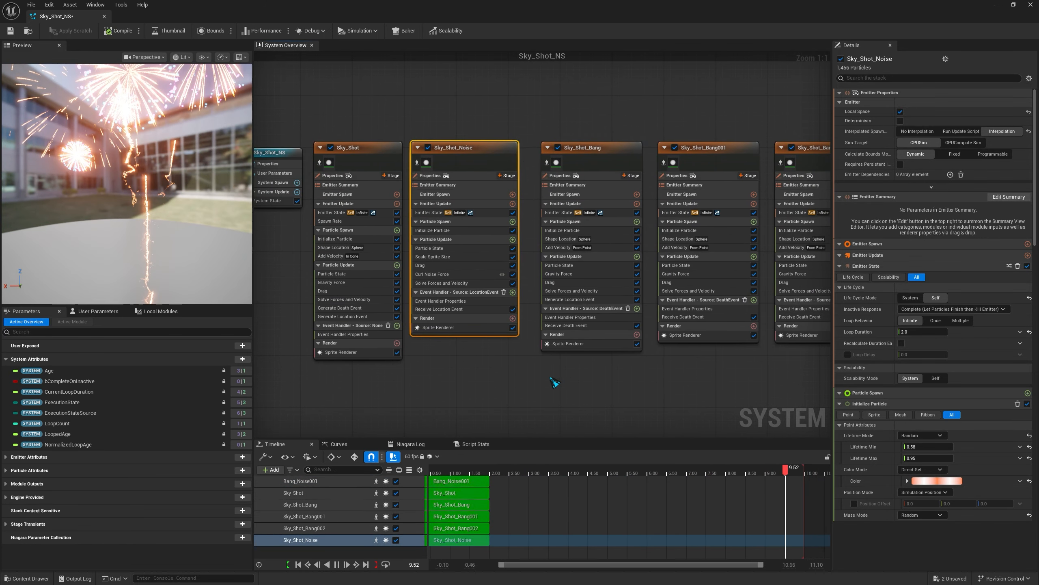
{"action": "key", "text": "ctrl+d"}
{"action": "right_click_drag", "start_coordinate": [681, 387], "coordinate": [452, 334]}
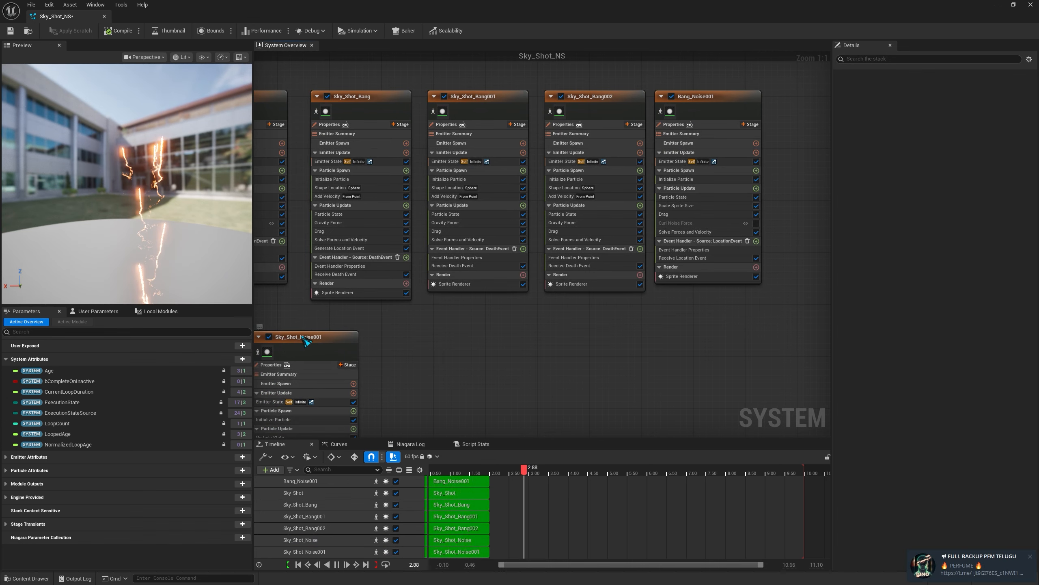
{"action": "left_click_drag", "start_coordinate": [305, 338], "coordinate": [722, 168]}
{"action": "left_click_drag", "start_coordinate": [723, 168], "coordinate": [734, 158]}
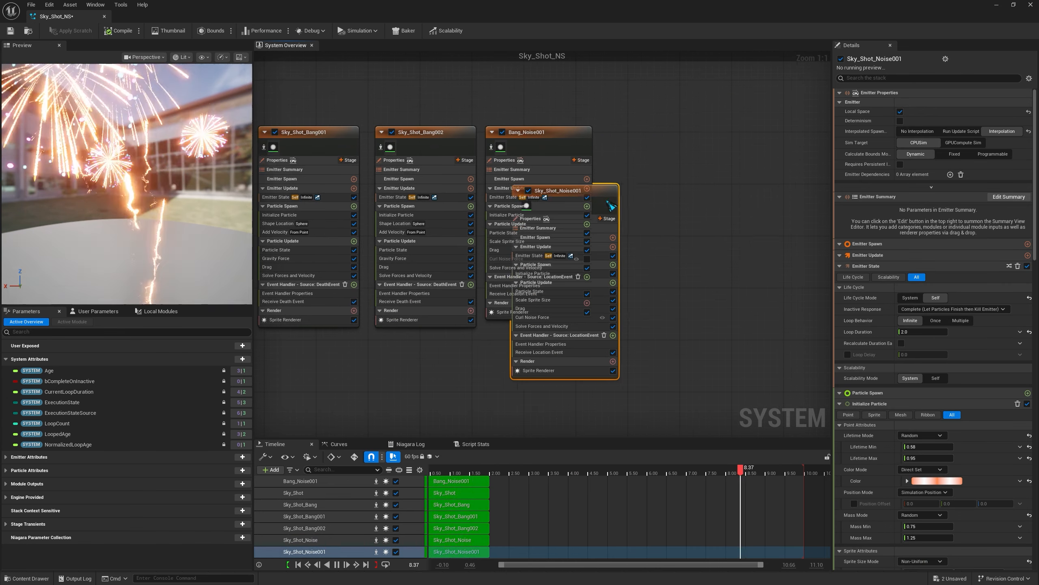
{"action": "left_click_drag", "start_coordinate": [614, 194], "coordinate": [758, 142]}
{"action": "right_click_drag", "start_coordinate": [618, 328], "coordinate": [507, 368]}
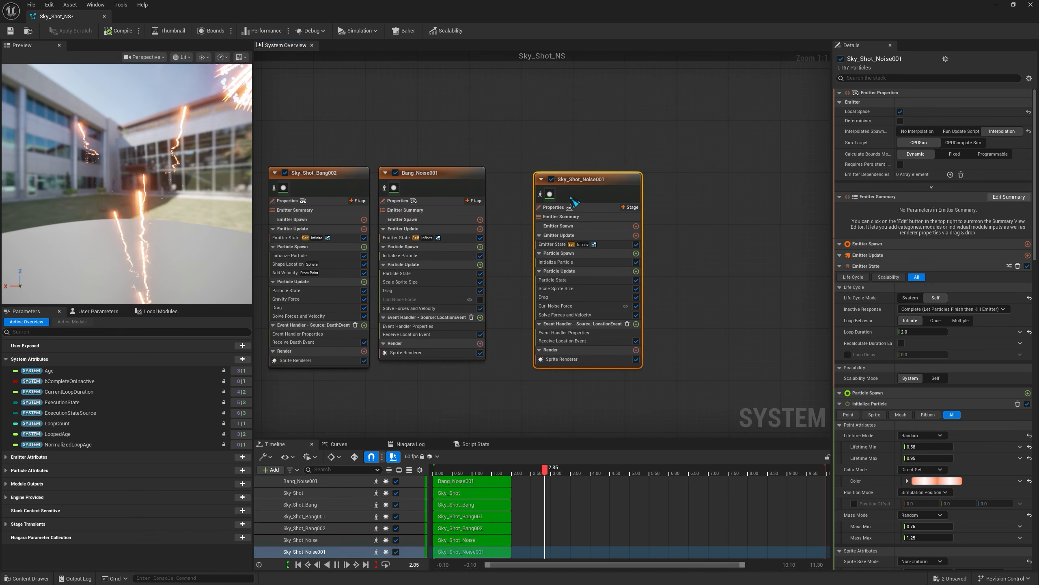
- Isolate the duplicated noise emitter, assign Smoke_Mat to its Sprite Renderer, and move the emitter beside Bang_Noise001
{"action": "left_click", "coordinate": [541, 194]}
{"action": "right_click_drag", "start_coordinate": [684, 213], "coordinate": [660, 224]}
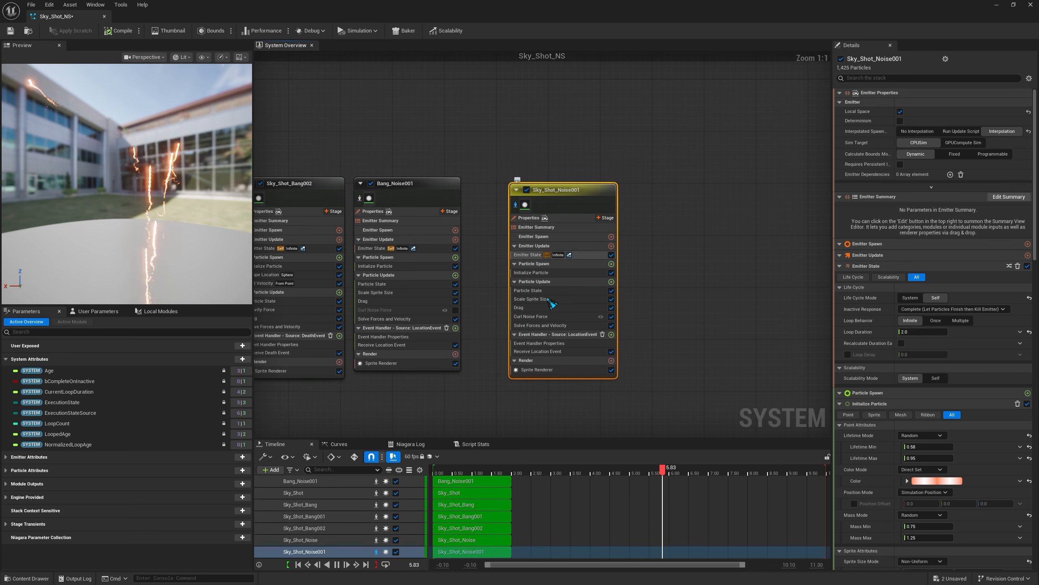
{"action": "left_click", "coordinate": [537, 370]}
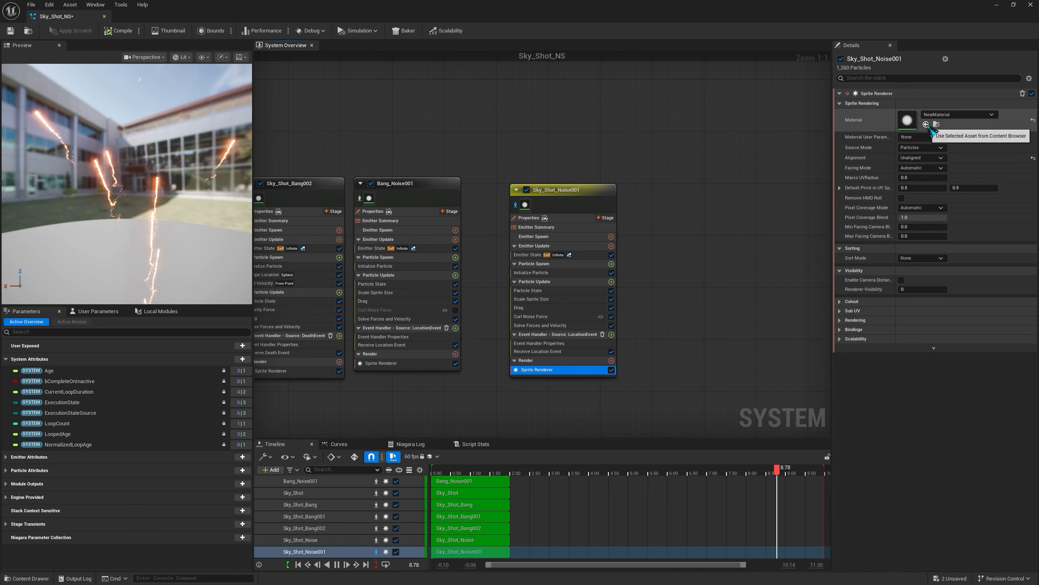
{"action": "right_click_drag", "start_coordinate": [661, 299], "coordinate": [671, 262]}
{"action": "key", "text": "ctrl+space"}
{"action": "left_click", "coordinate": [167, 430]}
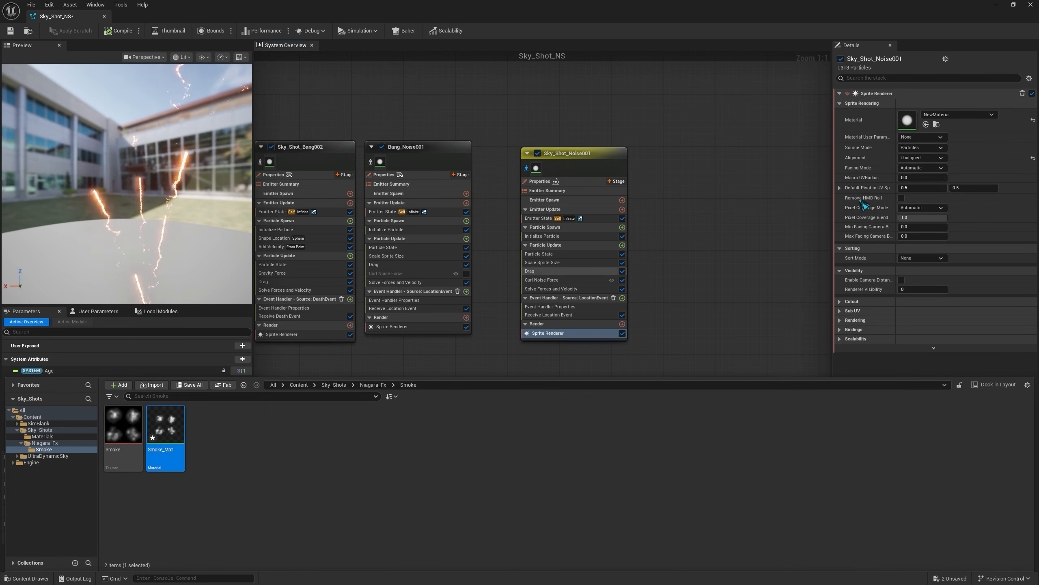
{"action": "left_click", "coordinate": [926, 126]}
{"action": "left_click_drag", "start_coordinate": [582, 163], "coordinate": [551, 151]}
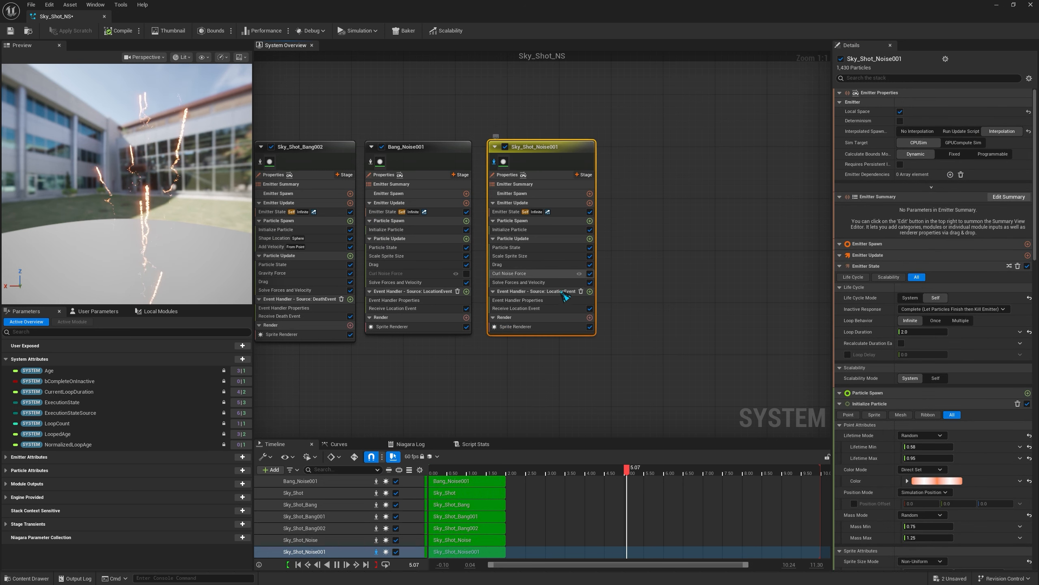
- Set the duplicated emitter's Sprite Renderer Sub Image Size to 2 by 2 and dismiss the cutout texture note
{"action": "left_click", "coordinate": [540, 327]}
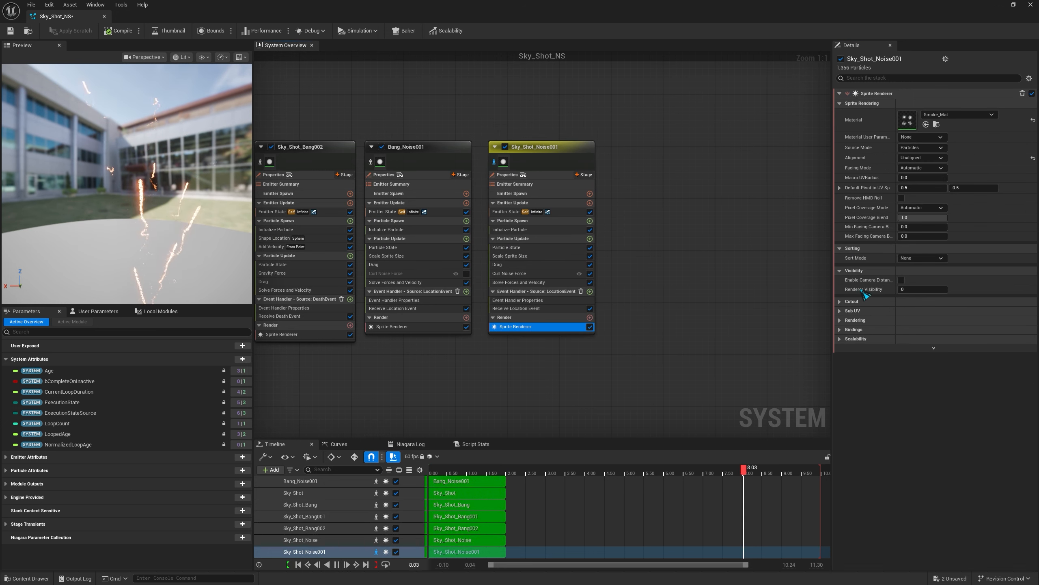
{"action": "left_click", "coordinate": [853, 311]}
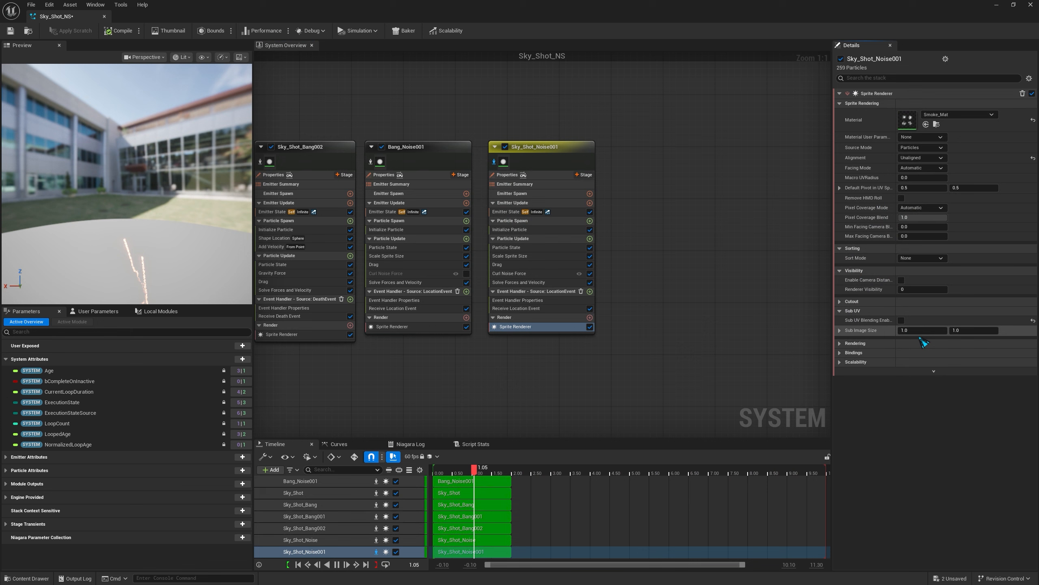
{"action": "type", "text": "2"}
{"action": "key", "text": "Return"}
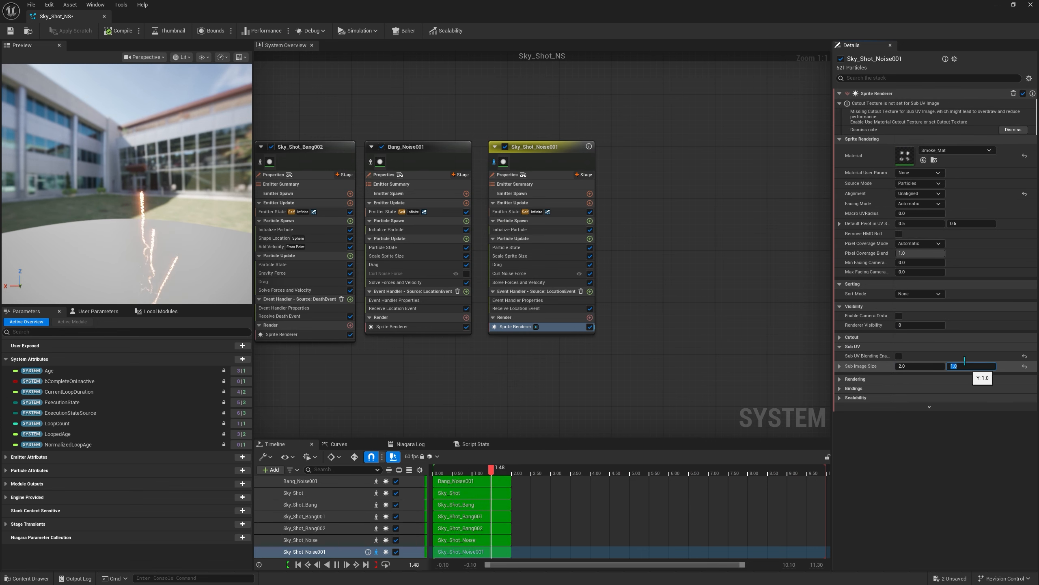
{"action": "left_click", "coordinate": [1013, 130]}
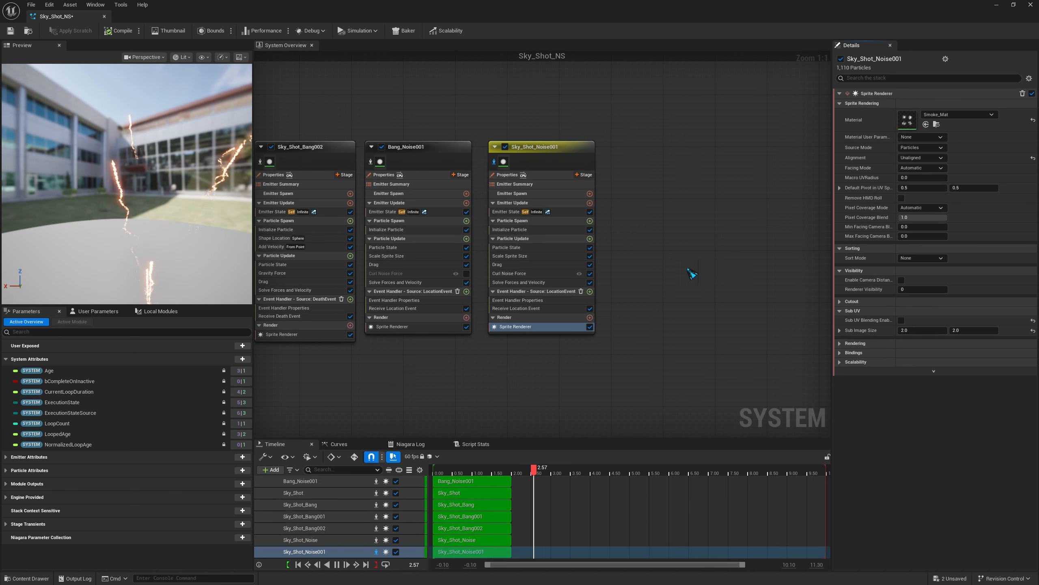
{"action": "right_click_drag", "start_coordinate": [687, 268], "coordinate": [675, 267]}
- Rename the duplicated emitter as Sky_Shot_Smoke
{"action": "left_click", "coordinate": [538, 148]}
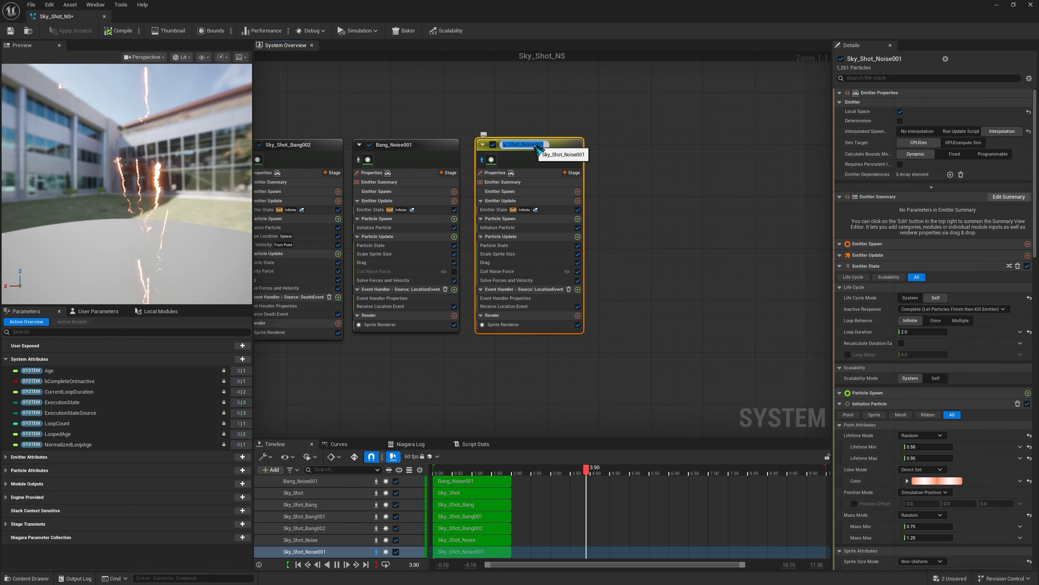
{"action": "type", "text": "Sky"}
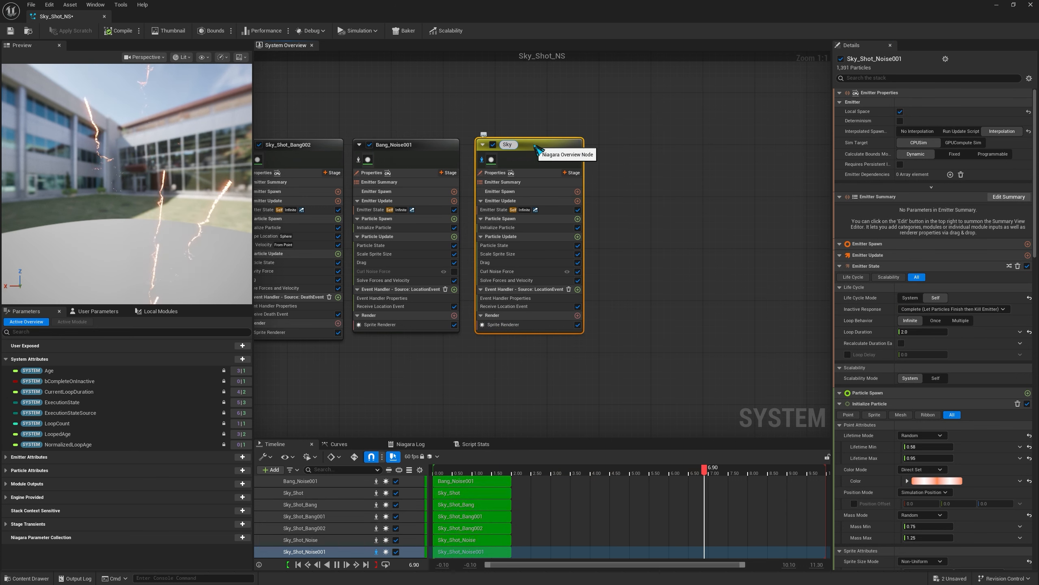
{"action": "type", "text": "_Shot_Smoke"}
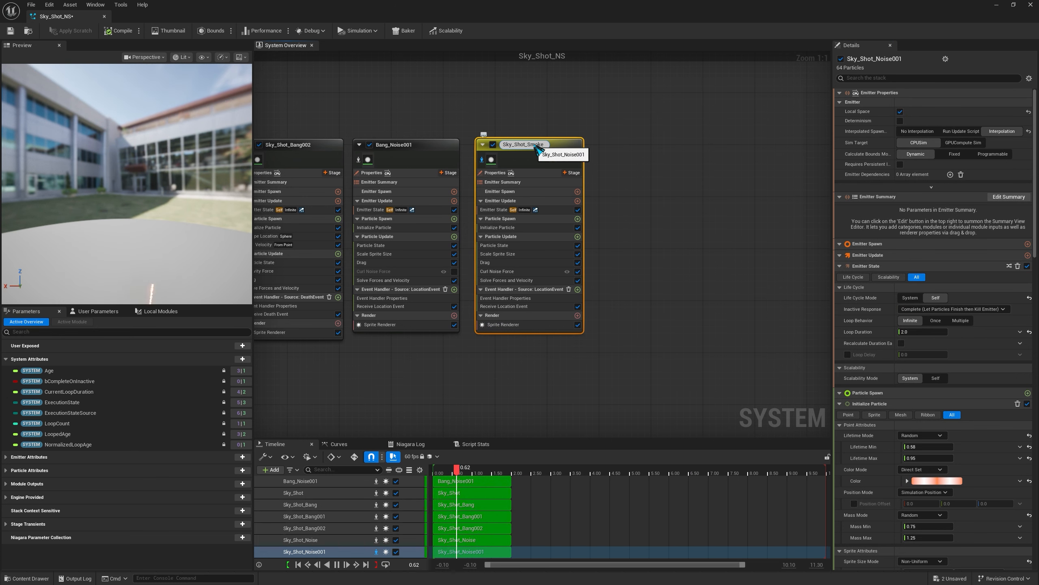
{"action": "key", "text": "Return"}
{"action": "right_click_drag", "start_coordinate": [638, 197], "coordinate": [608, 217]}
- Add a Sub UVAnimation module to Sky_Shot_Smoke's Particle Spawn and set its SubUV Animation Mode to Random
{"action": "left_click", "coordinate": [547, 237]}
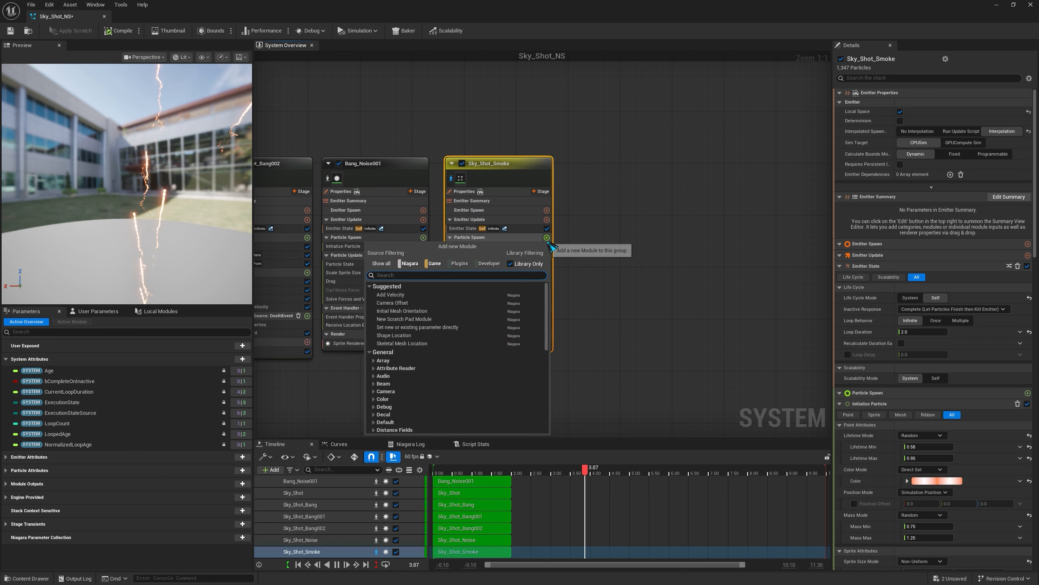
{"action": "type", "text": "sub"}
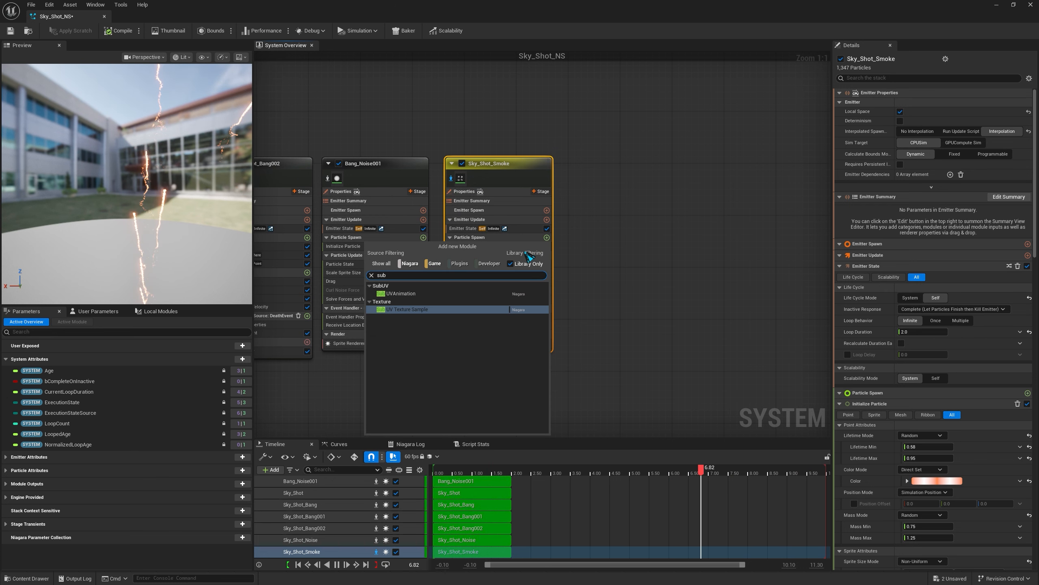
{"action": "left_click", "coordinate": [491, 293]}
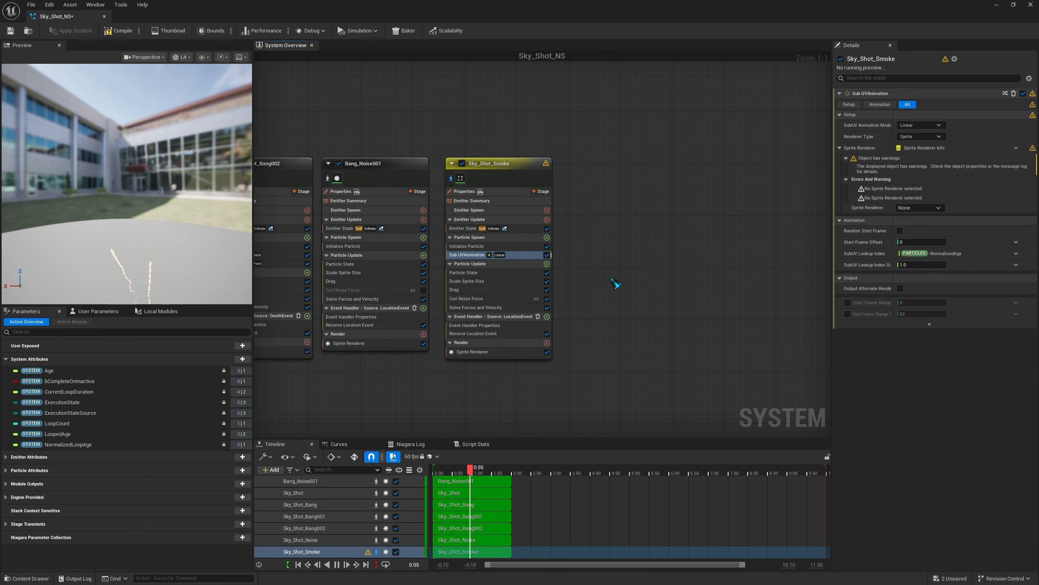
{"action": "left_click", "coordinate": [921, 126]}
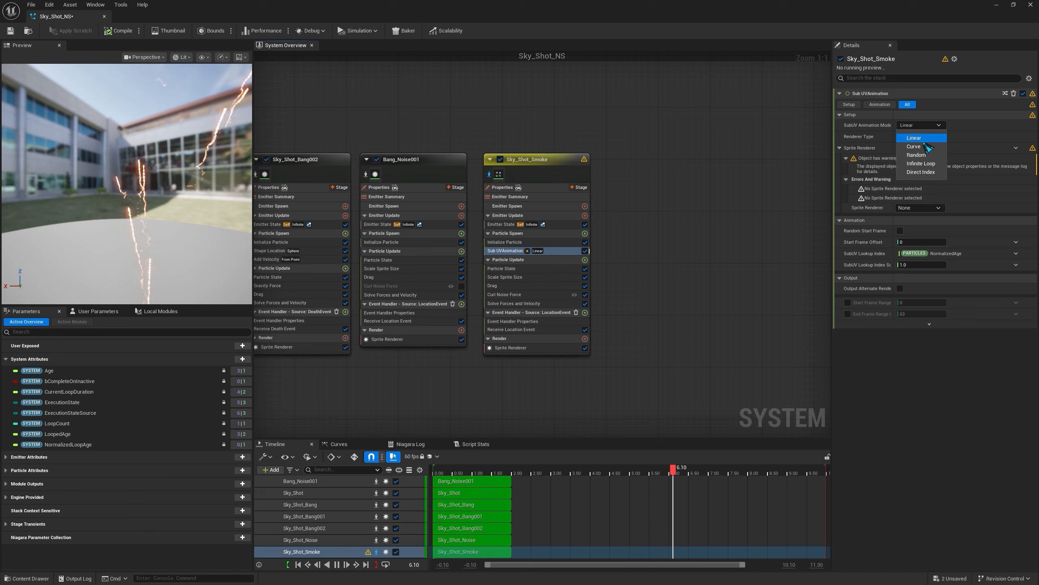
{"action": "left_click", "coordinate": [916, 154]}
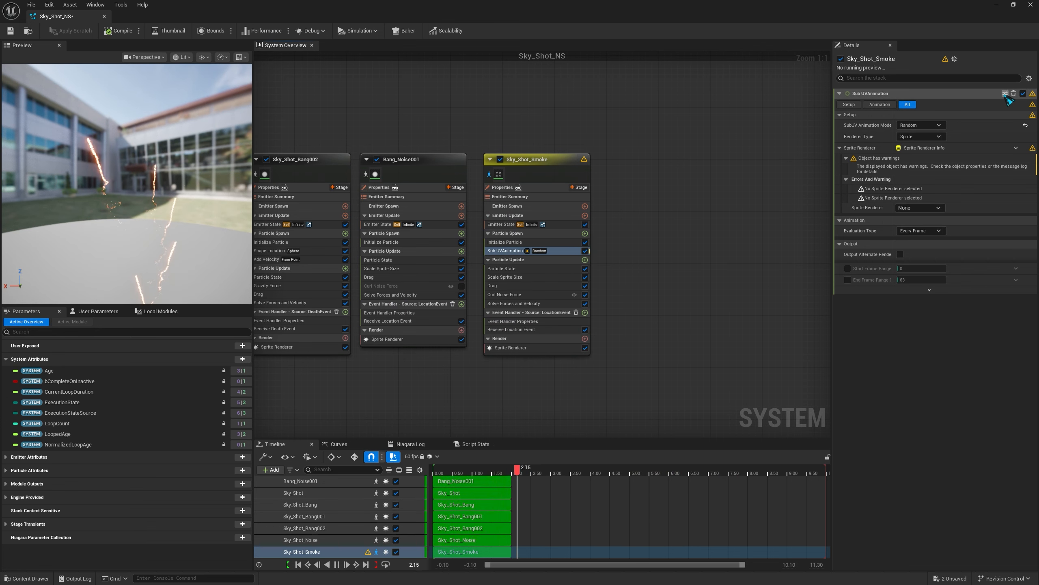
- Switch Sky_Shot_Smoke's Sub UVAnimation module to its alternate version, set SubUV Animation Mode to Random, and set End Frame to 2
{"action": "left_click", "coordinate": [1005, 94]}
{"action": "left_click", "coordinate": [923, 104]}
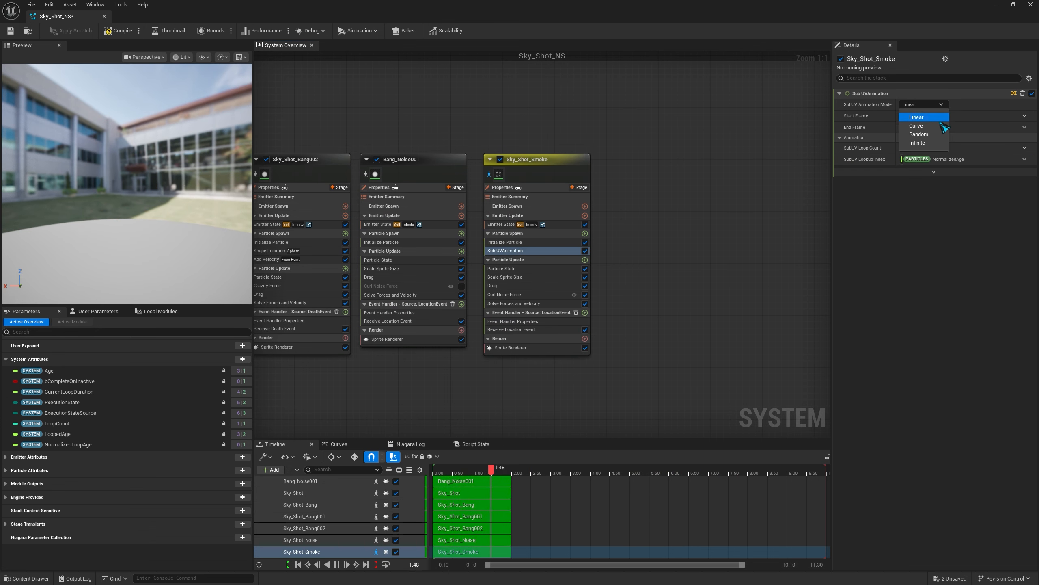
{"action": "left_click", "coordinate": [919, 134]}
{"action": "left_click", "coordinate": [921, 125]}
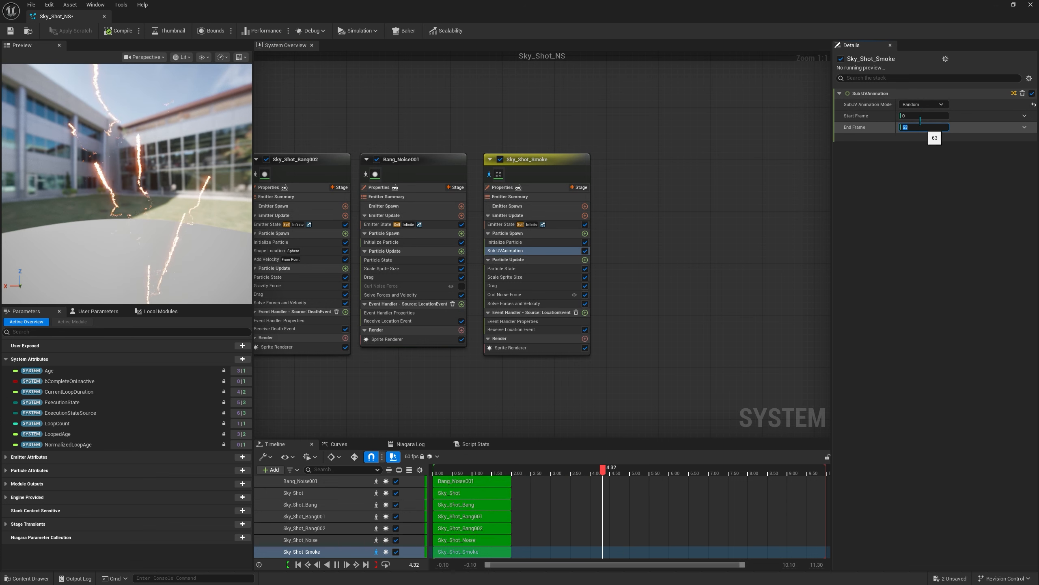
{"action": "type", "text": "2"}
{"action": "key", "text": "Return"}
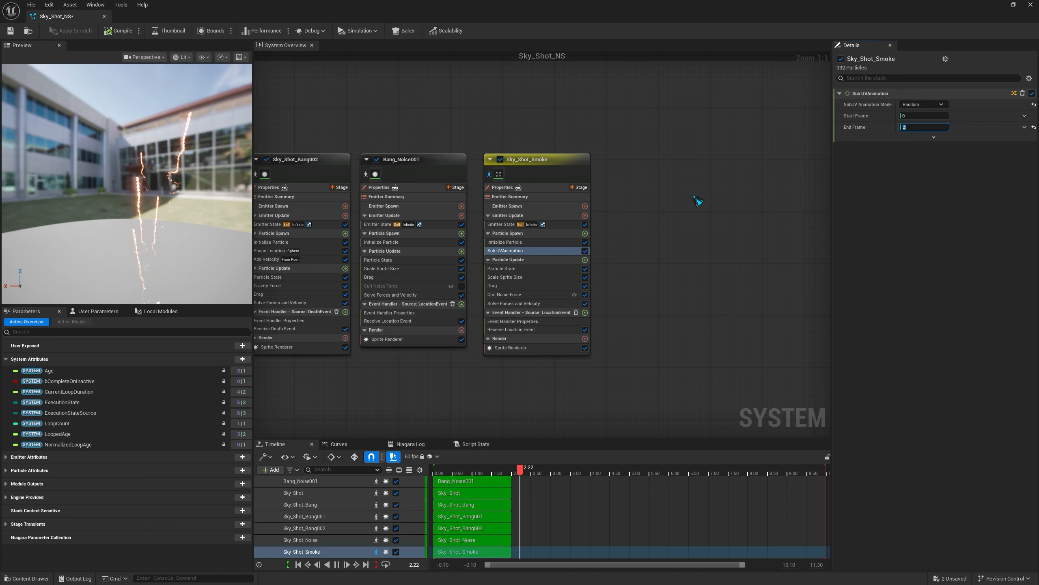
- Change the Initialize Particle color of Sky_Shot_Smoke to a bright near-white
{"action": "left_click", "coordinate": [528, 252]}
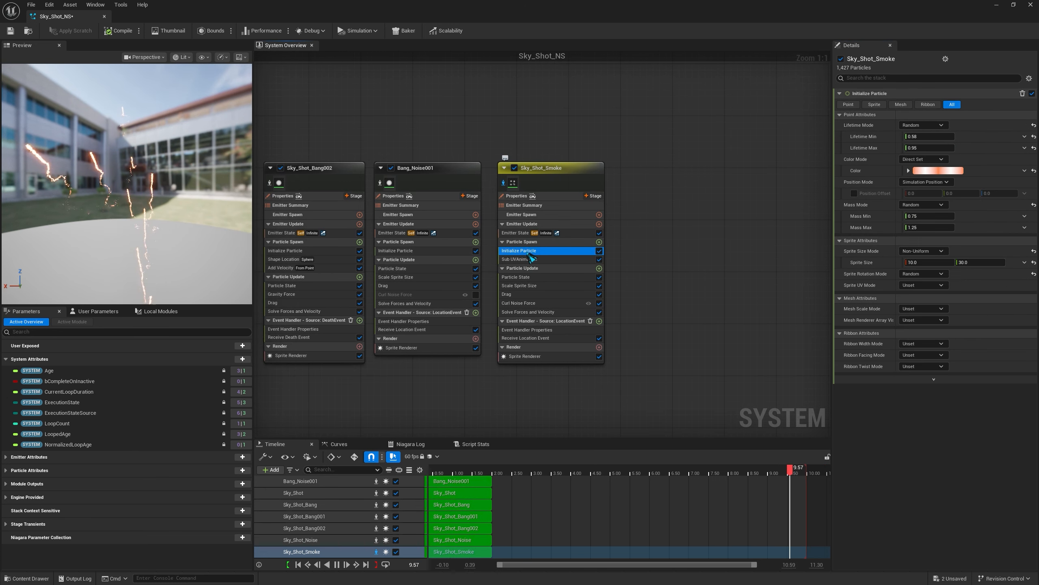
{"action": "left_click", "coordinate": [937, 170]}
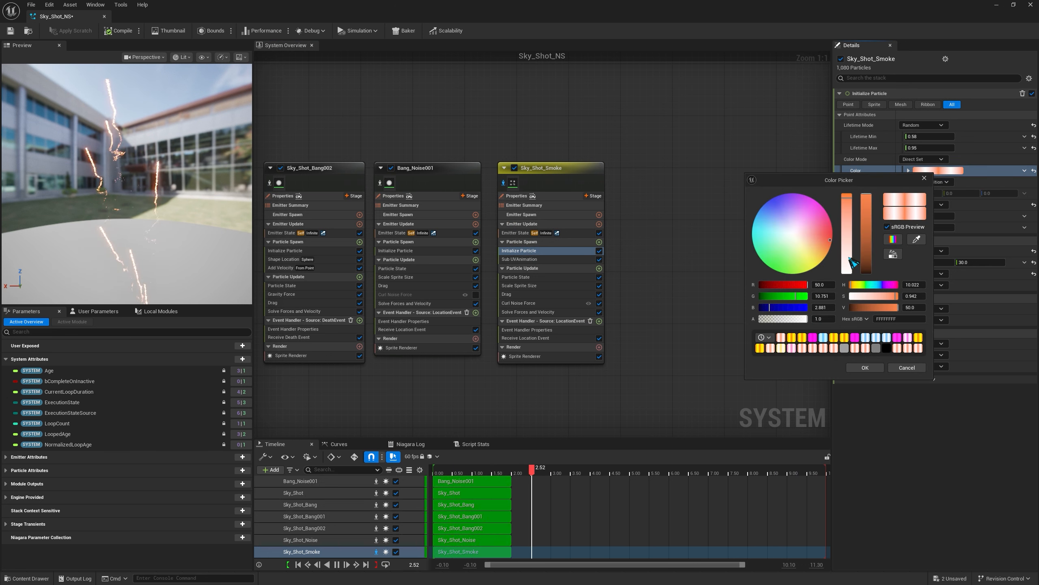
{"action": "left_click_drag", "start_coordinate": [803, 256], "coordinate": [789, 234]}
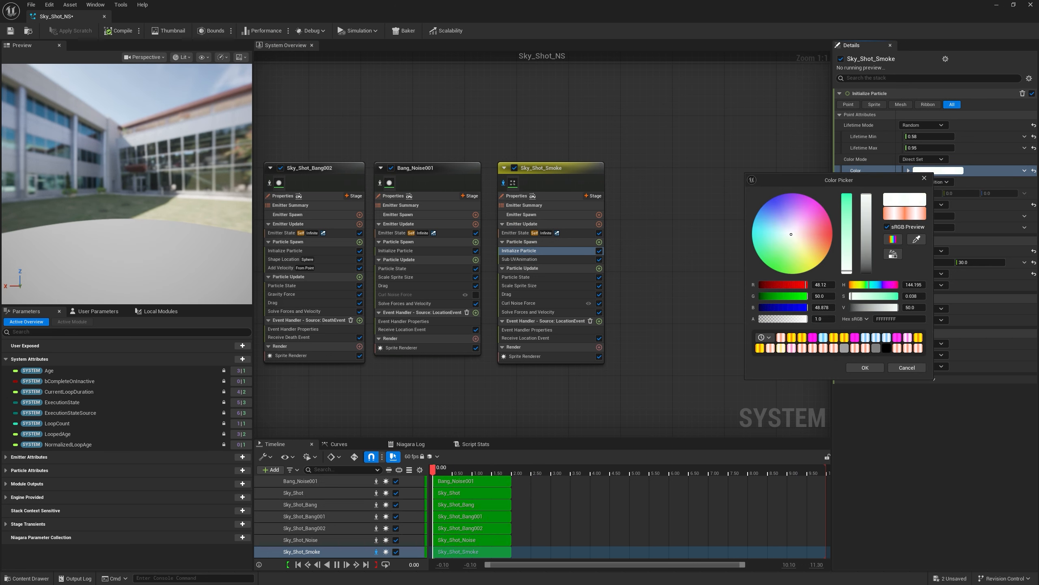
{"action": "left_click", "coordinate": [865, 367]}
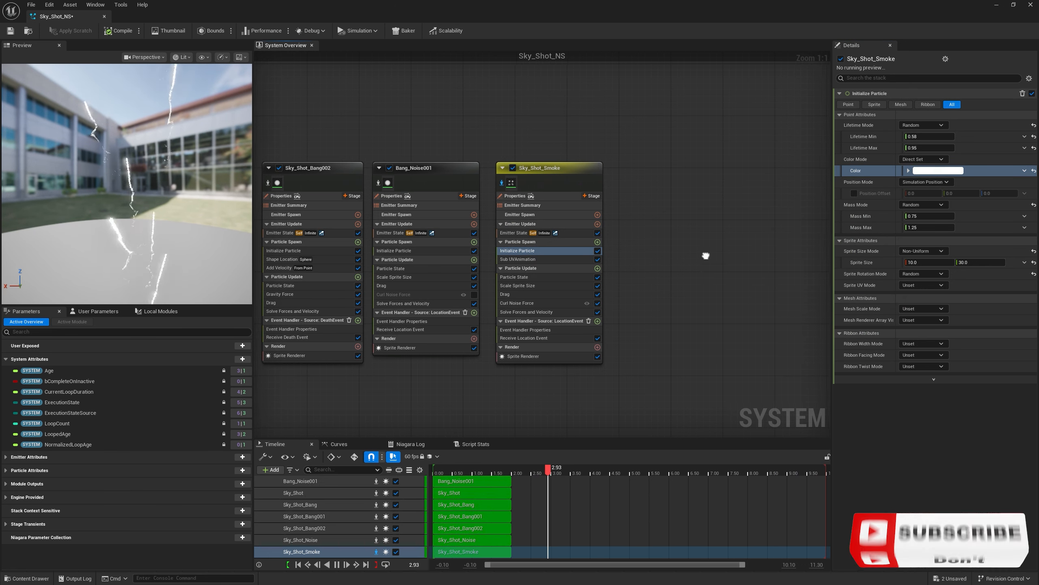
- Set the non-uniform Sprite Size in Sky_Shot_Smoke's Initialize Particle to 50 by 100
{"action": "right_click_drag", "start_coordinate": [705, 256], "coordinate": [683, 256]}
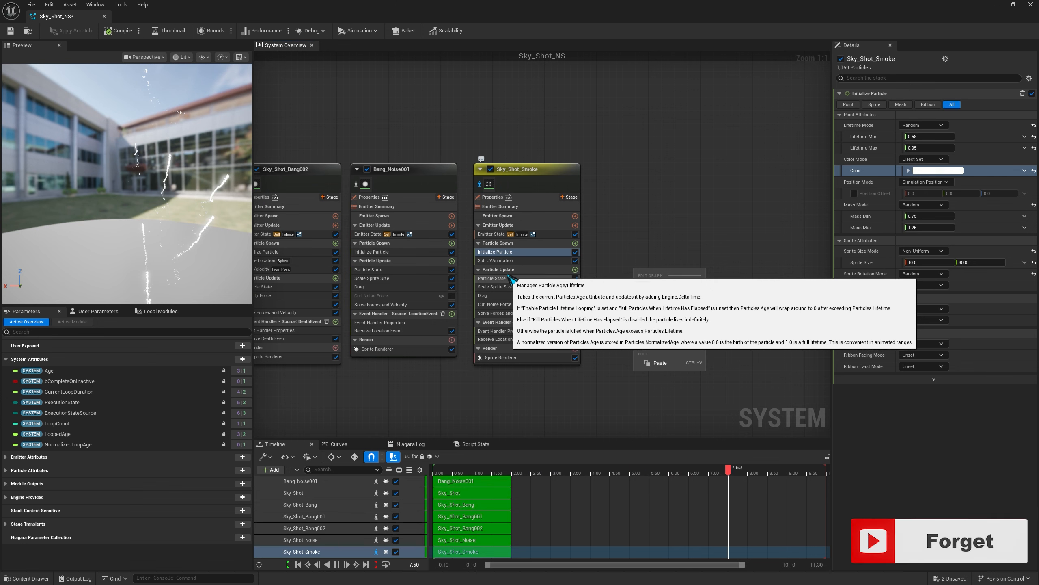
{"action": "left_click", "coordinate": [927, 262]}
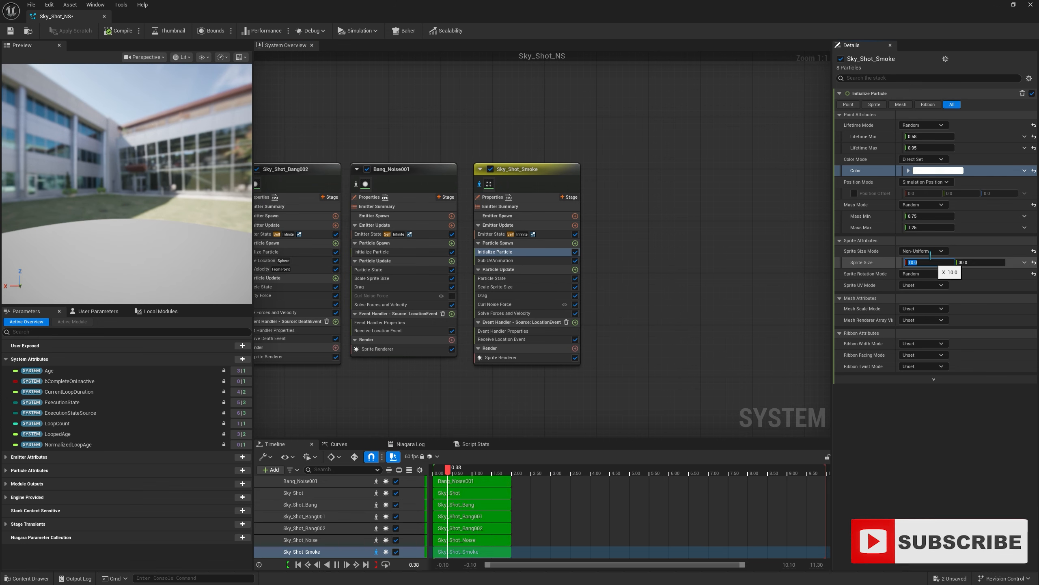
{"action": "type", "text": "50"}
{"action": "left_click", "coordinate": [977, 258]}
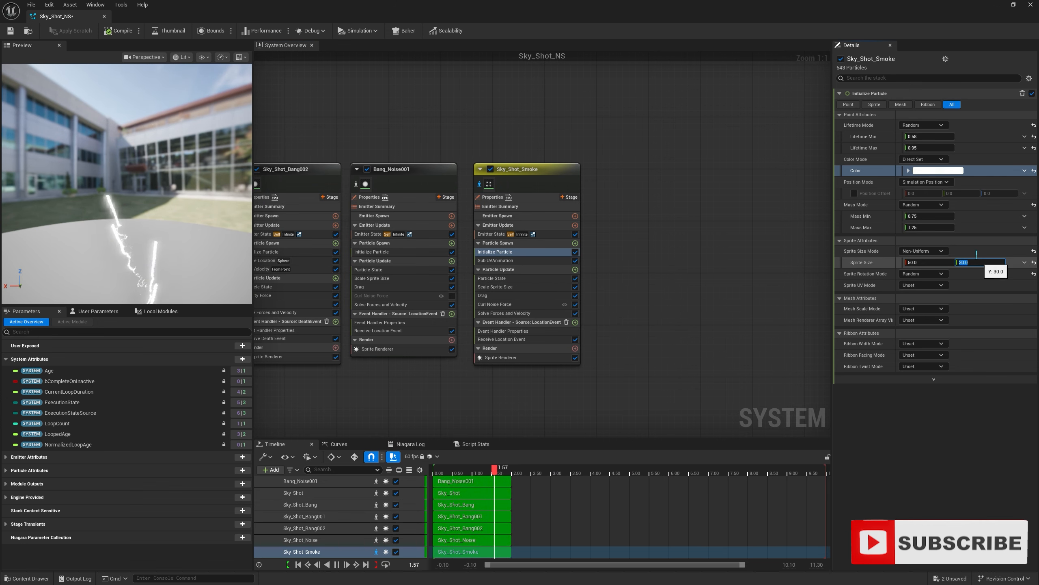
{"action": "type", "text": "100"}
{"action": "key", "text": "Return"}
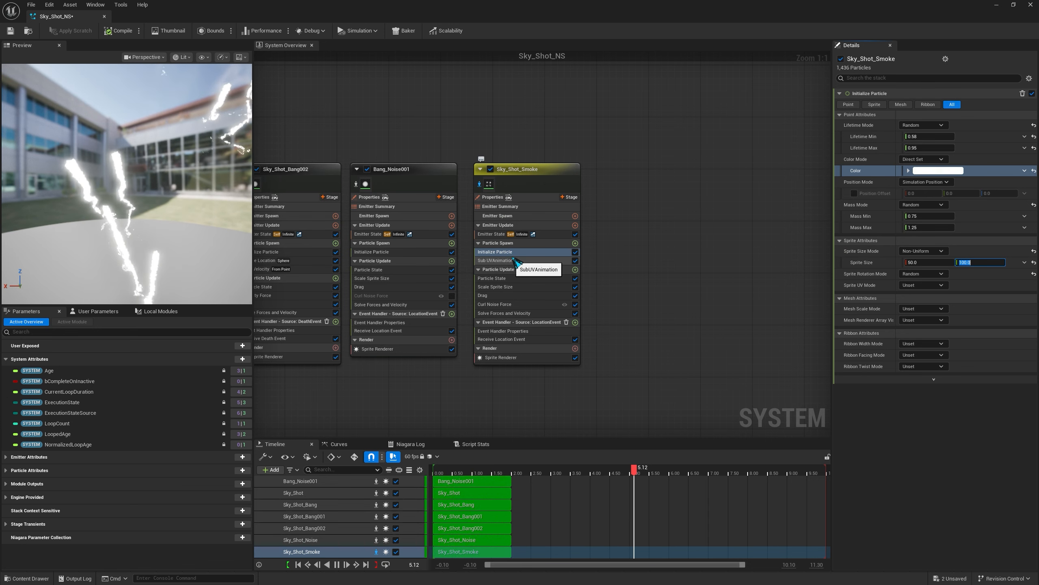
- Reset the smoke's Initialize Particle color to plain white, with red, green, blue and alpha all at 1.0
{"action": "left_click", "coordinate": [925, 170]}
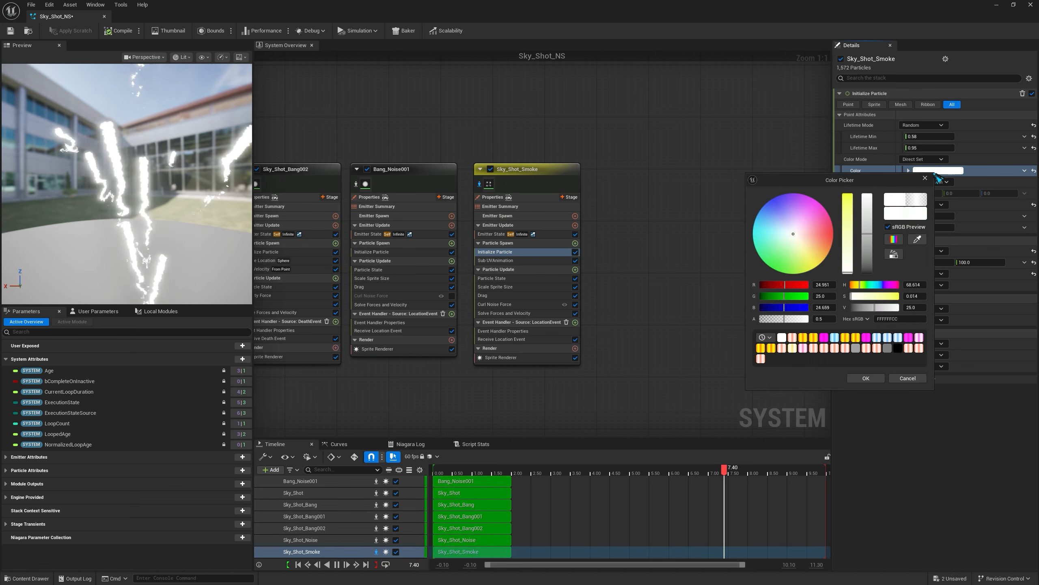
{"action": "left_click", "coordinate": [909, 170]}
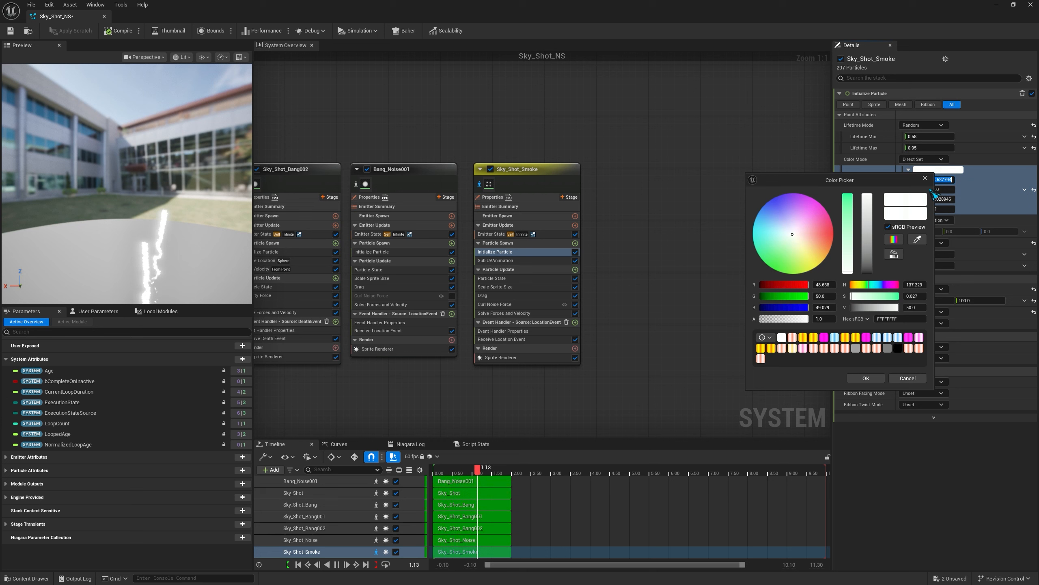
{"action": "left_click", "coordinate": [925, 178]}
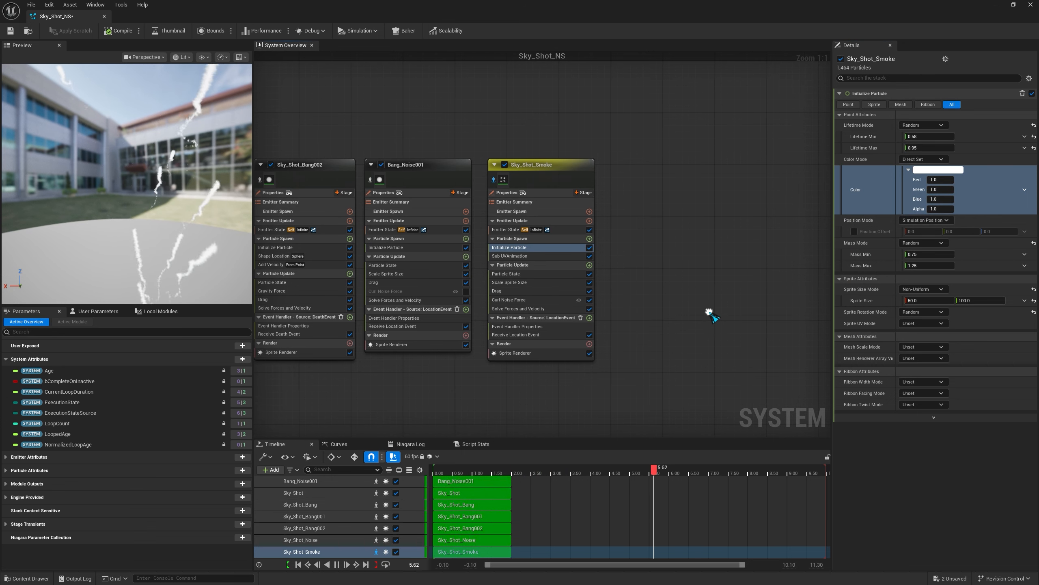
- Set the Noise Strength of Sky_Shot_Smoke's Curl Noise Force to 45
{"action": "left_click", "coordinate": [507, 295]}
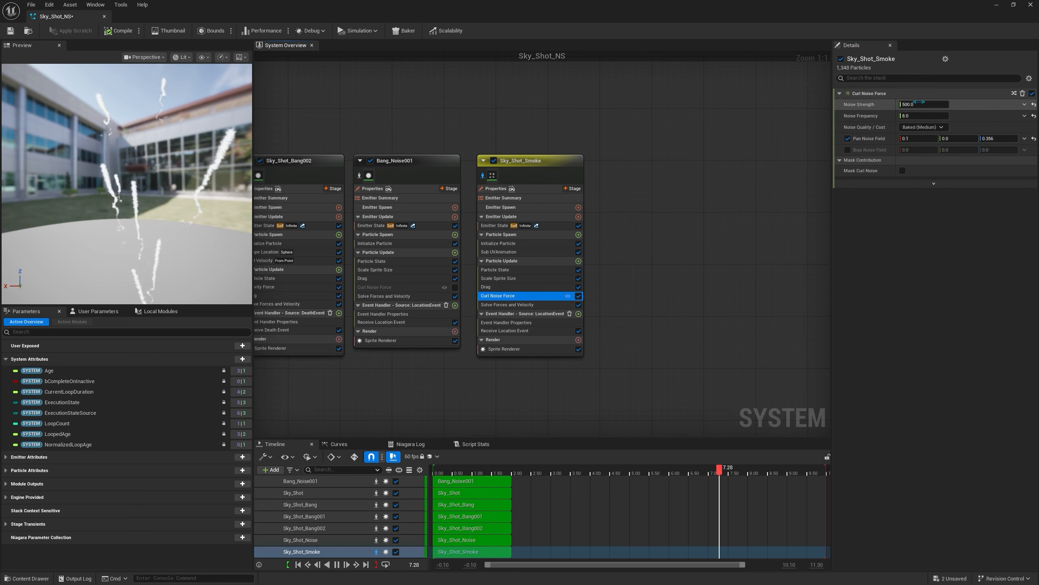
{"action": "left_click", "coordinate": [921, 101]}
{"action": "type", "text": "40"}
{"action": "key", "text": "Return"}
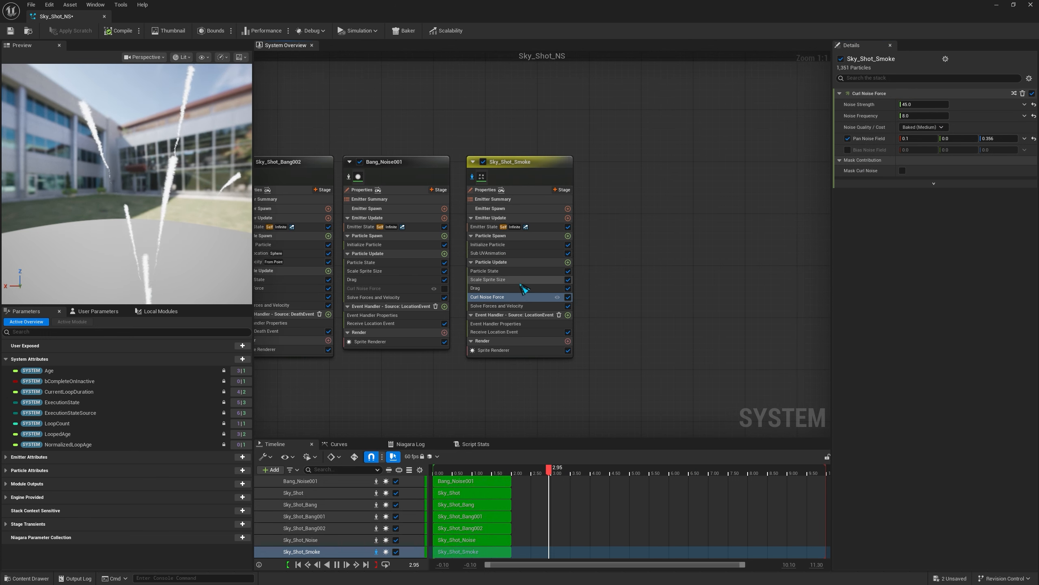
- Reshape the smoke's Scale Sprite Size curve, undoing a trial end value of 2.0 and placing the end key below the starting value
{"action": "left_click", "coordinate": [521, 281]}
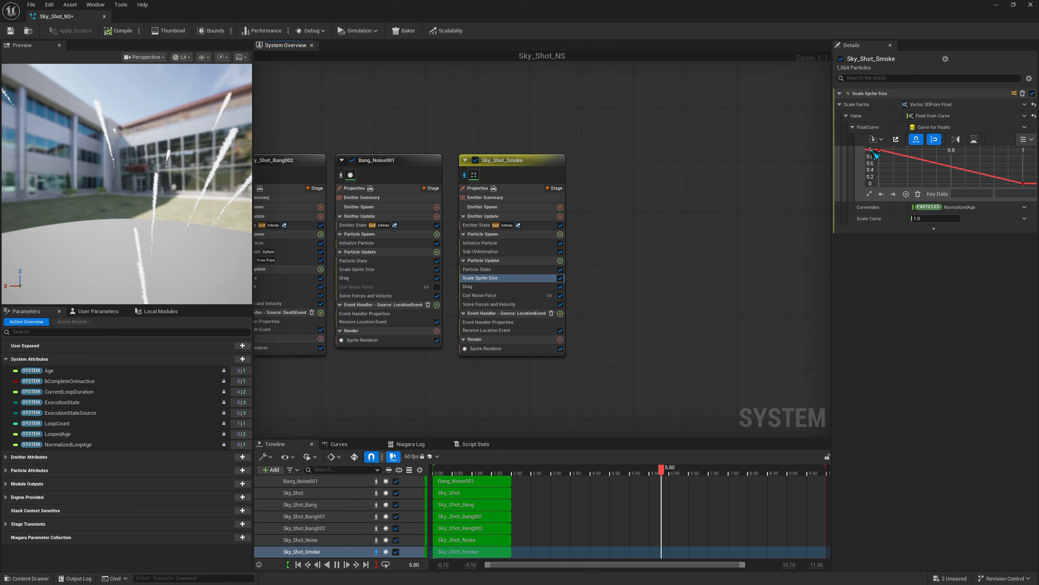
{"action": "left_click_drag", "start_coordinate": [1022, 187], "coordinate": [1026, 189]}
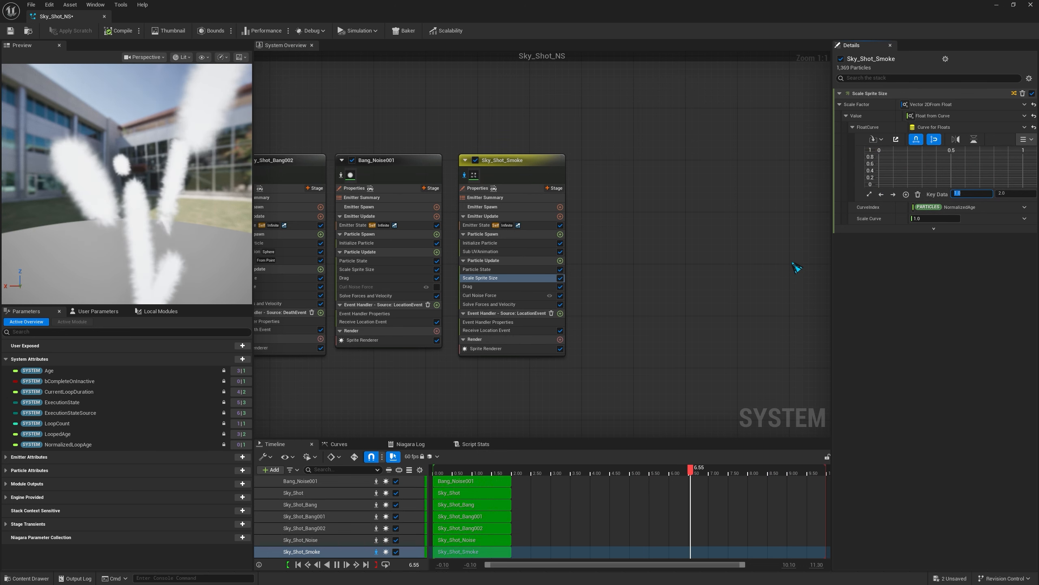
{"action": "left_click", "coordinate": [904, 288]}
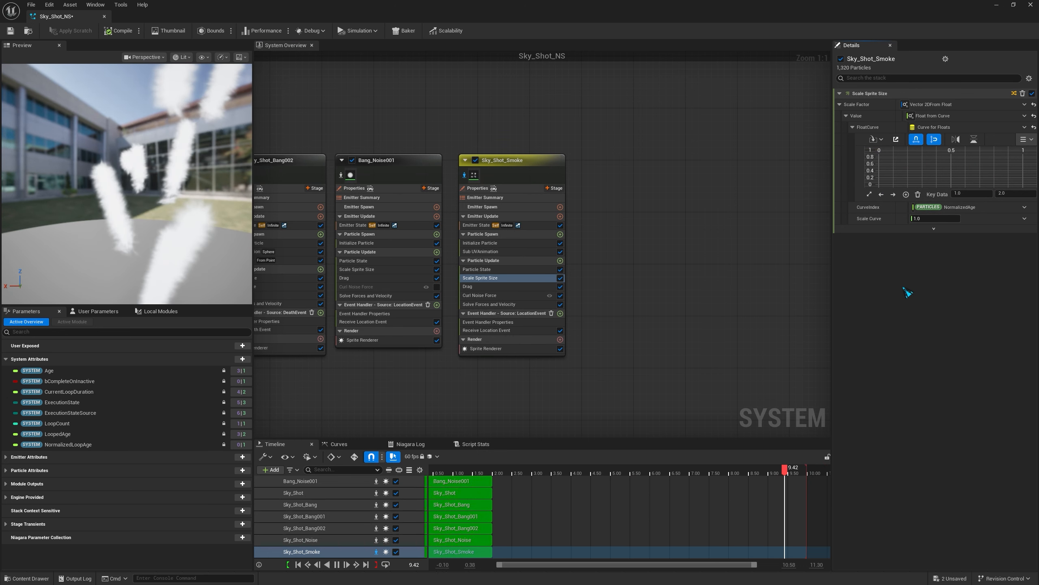
{"action": "key", "text": "ctrl+z"}
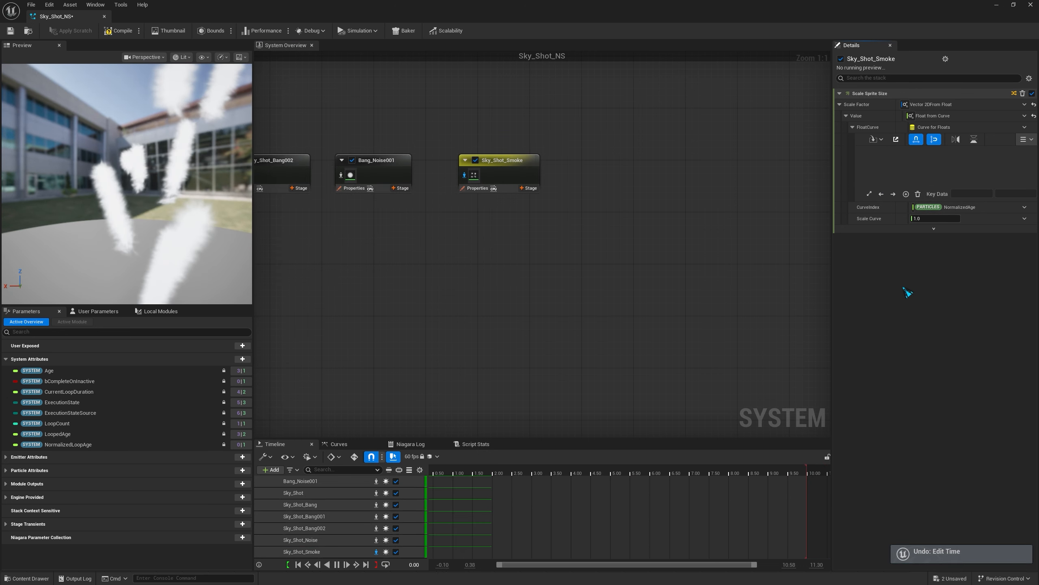
{"action": "right_click_drag", "start_coordinate": [756, 241], "coordinate": [768, 230]}
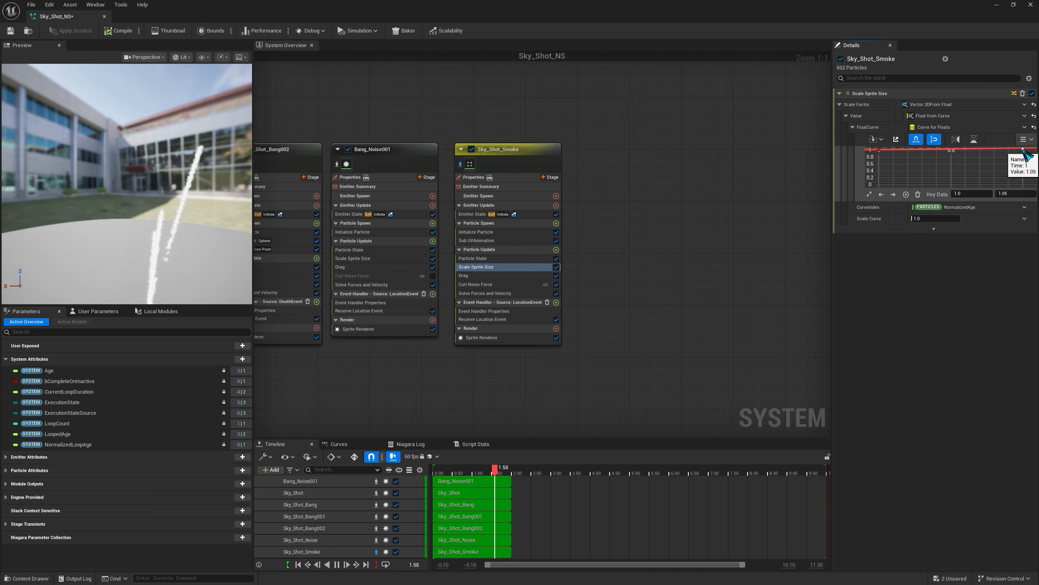
{"action": "left_click_drag", "start_coordinate": [1024, 150], "coordinate": [1024, 184]}
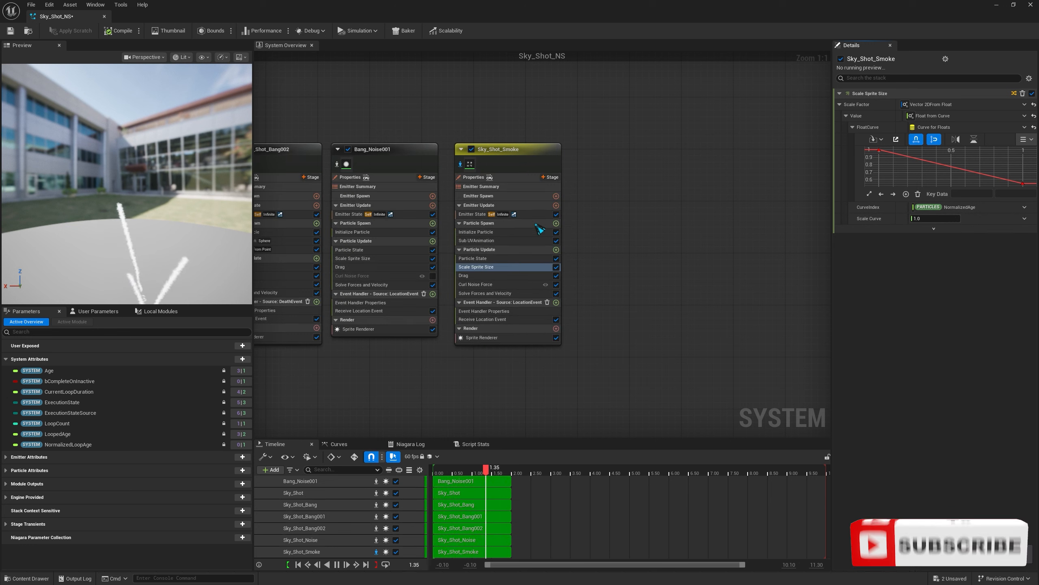
- Set the smoke particles' random lifetime to a minimum of 1.0 and a maximum of 2.0
{"action": "left_click", "coordinate": [487, 232]}
{"action": "left_click", "coordinate": [915, 148]}
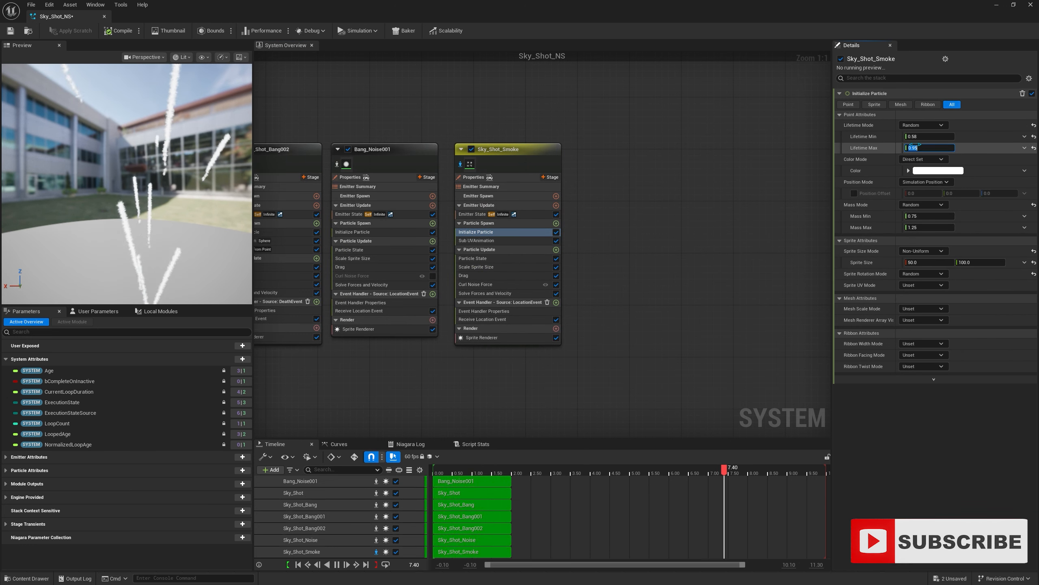
{"action": "type", "text": "2"}
{"action": "key", "text": "Return"}
{"action": "left_click", "coordinate": [918, 136]}
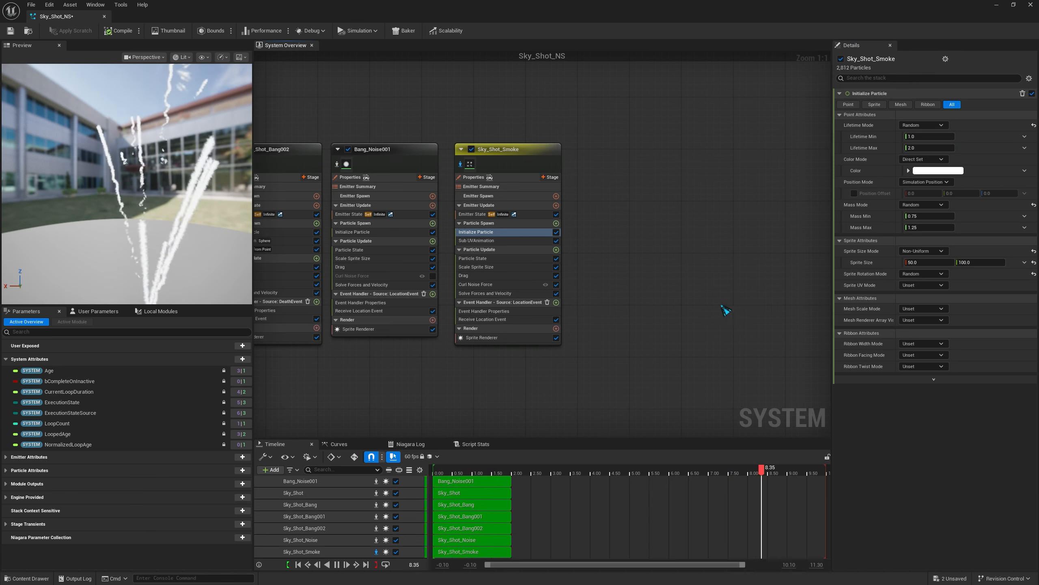
- Add a Scale Color module to Sky_Shot_Smoke's Particle Update and drive Scale Alpha with a Float from Curve falling from 1 to 0
{"action": "left_click", "coordinate": [556, 249]}
{"action": "type", "text": "s"}
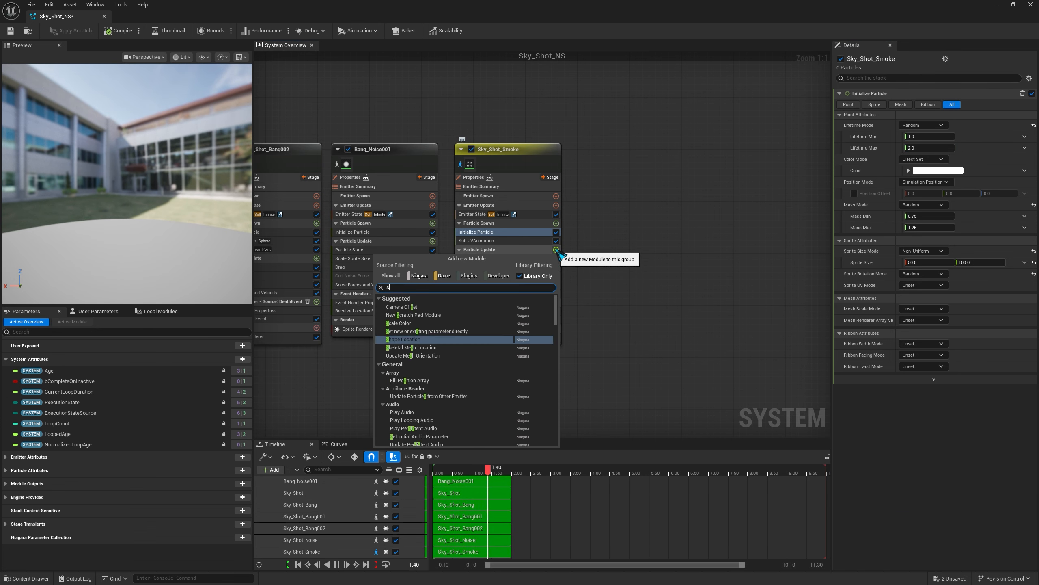
{"action": "type", "text": "cale"}
{"action": "left_click", "coordinate": [461, 308]}
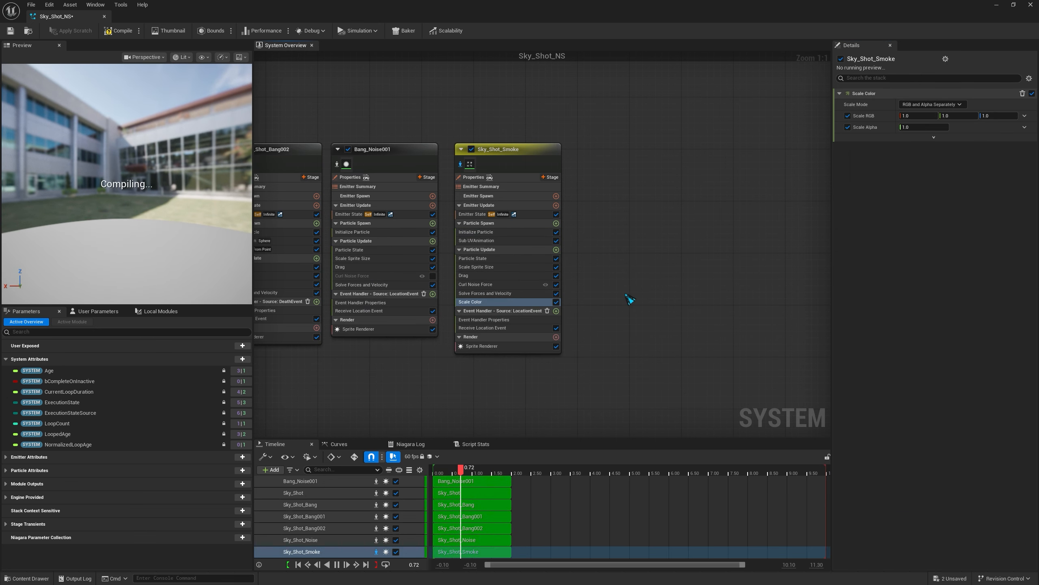
{"action": "left_click", "coordinate": [1025, 127]}
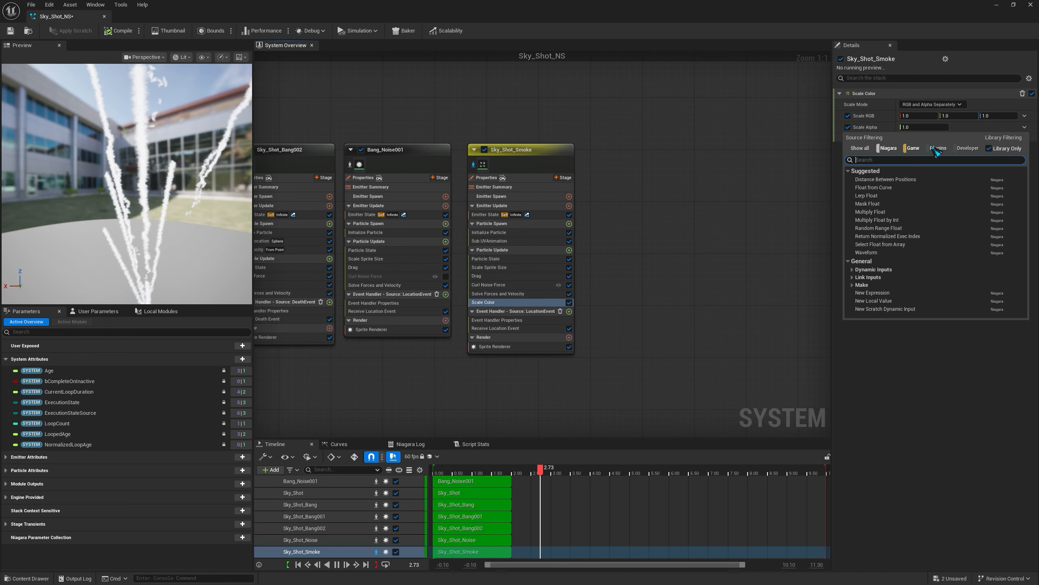
{"action": "type", "text": "float"}
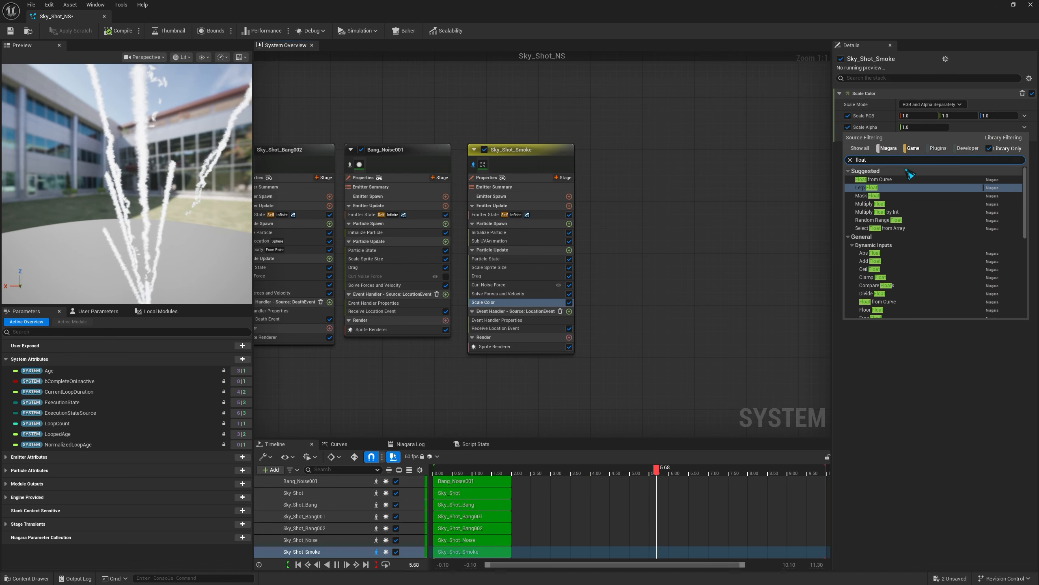
{"action": "left_click", "coordinate": [904, 180]}
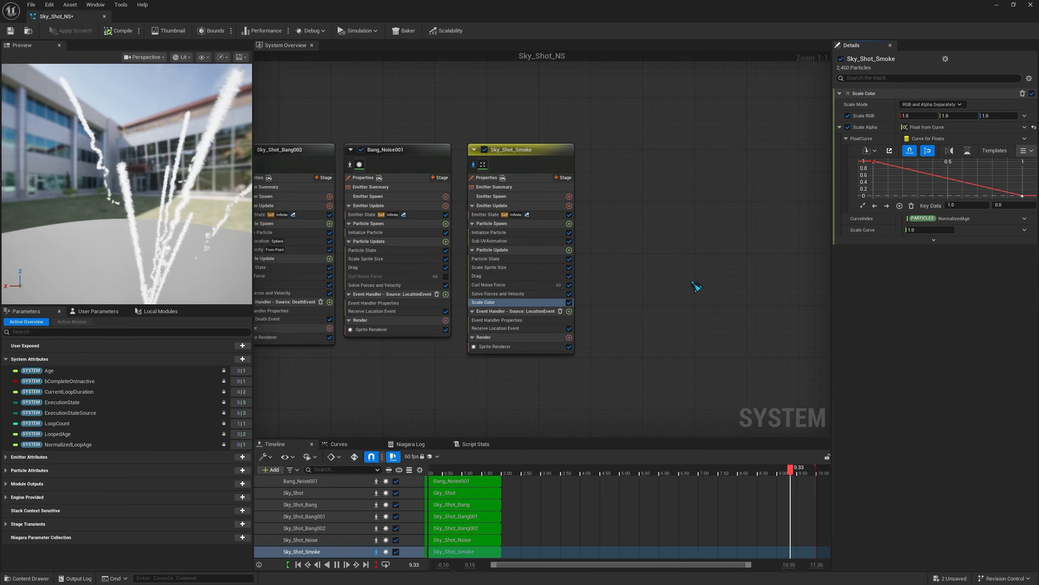
- Set the smoke's Initialize Particle Color Mode to Random Hue/Saturation/Value and turn off the emitter's isolation
{"action": "left_click", "coordinate": [507, 233]}
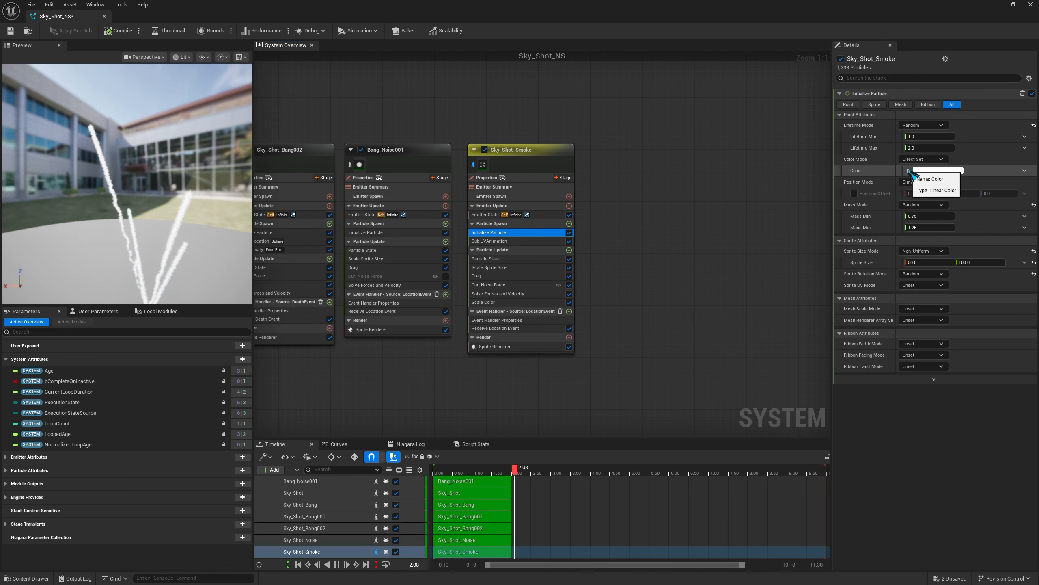
{"action": "left_click", "coordinate": [909, 170]}
{"action": "left_click", "coordinate": [939, 160]}
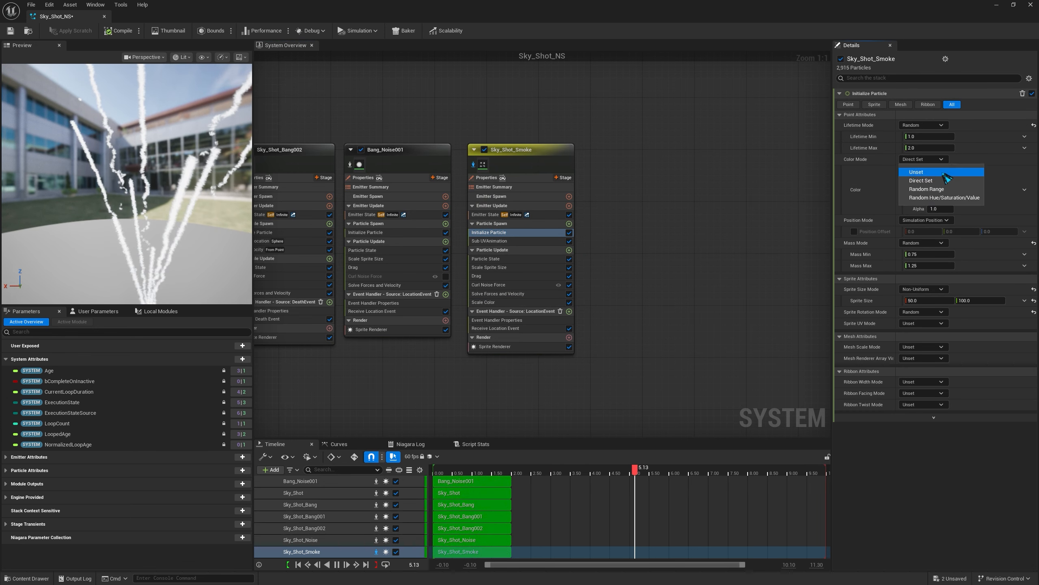
{"action": "left_click", "coordinate": [957, 201]}
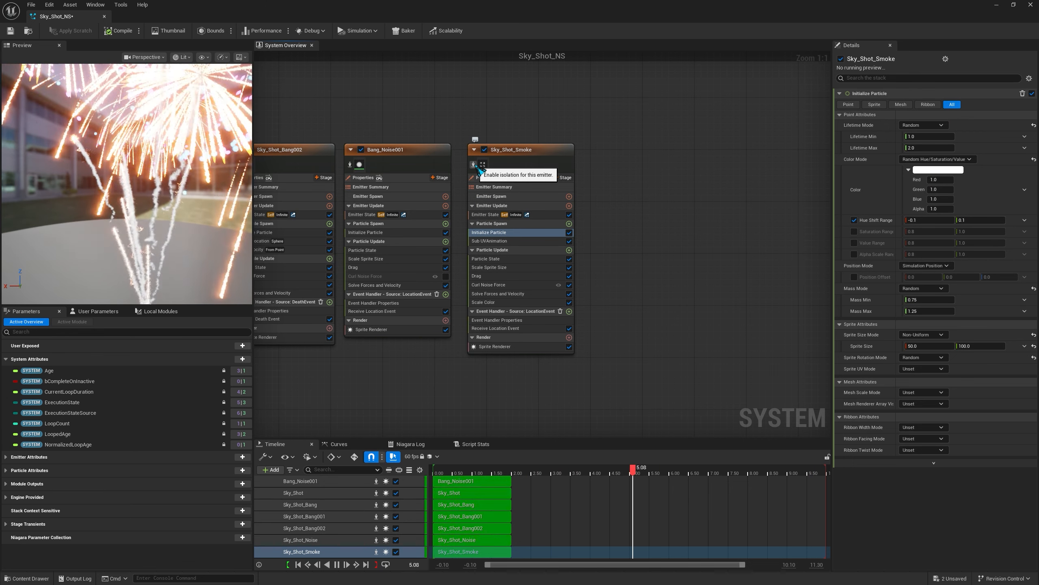
- Enable the Alpha Scale Range in the smoke's Initialize Particle and set its minimum to 0.2
{"action": "left_click", "coordinate": [854, 254]}
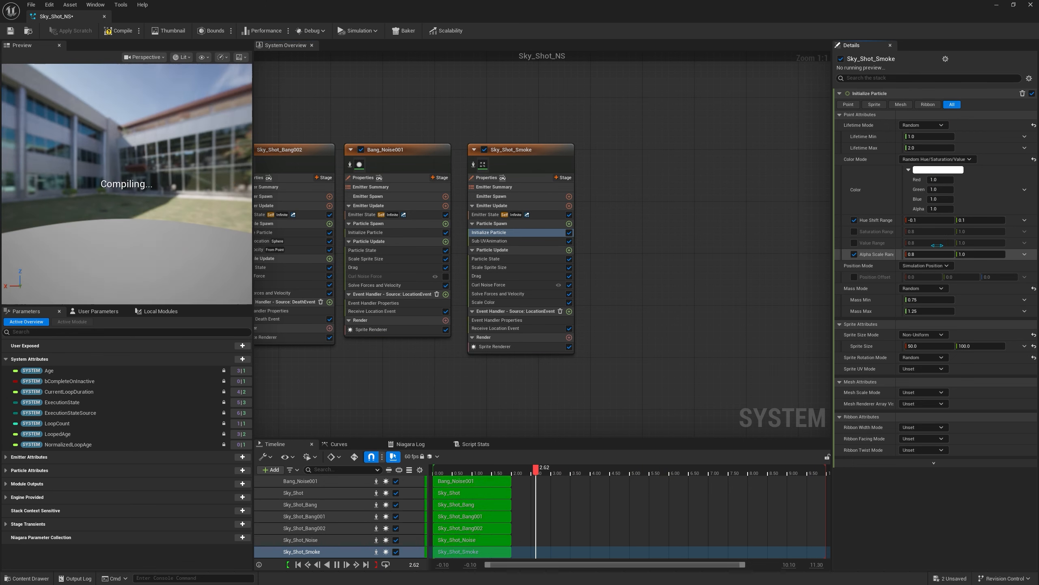
{"action": "left_click", "coordinate": [926, 253]}
{"action": "type", "text": "0"}
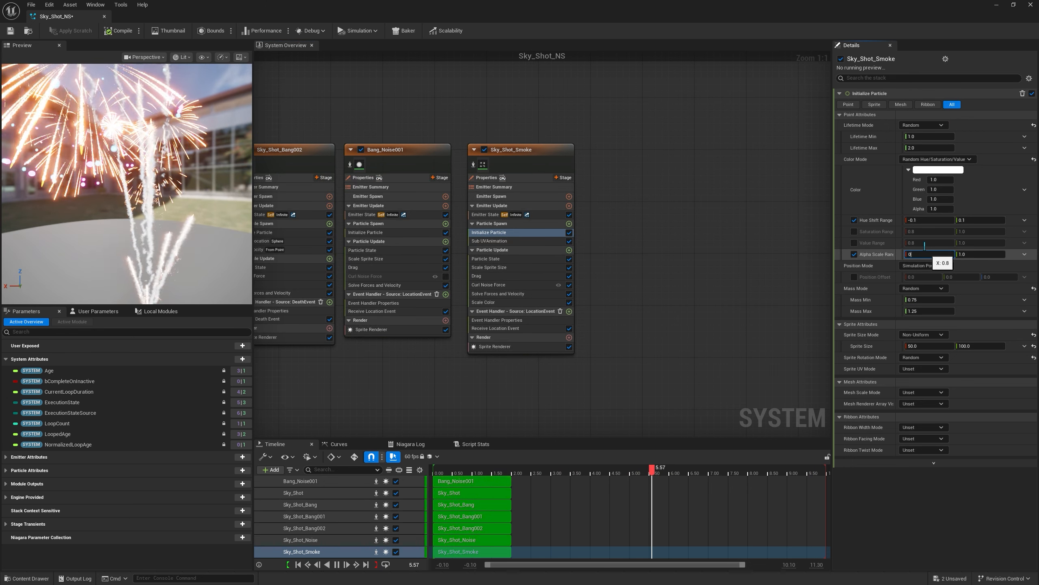
{"action": "type", "text": ".2"}
{"action": "key", "text": "Return"}
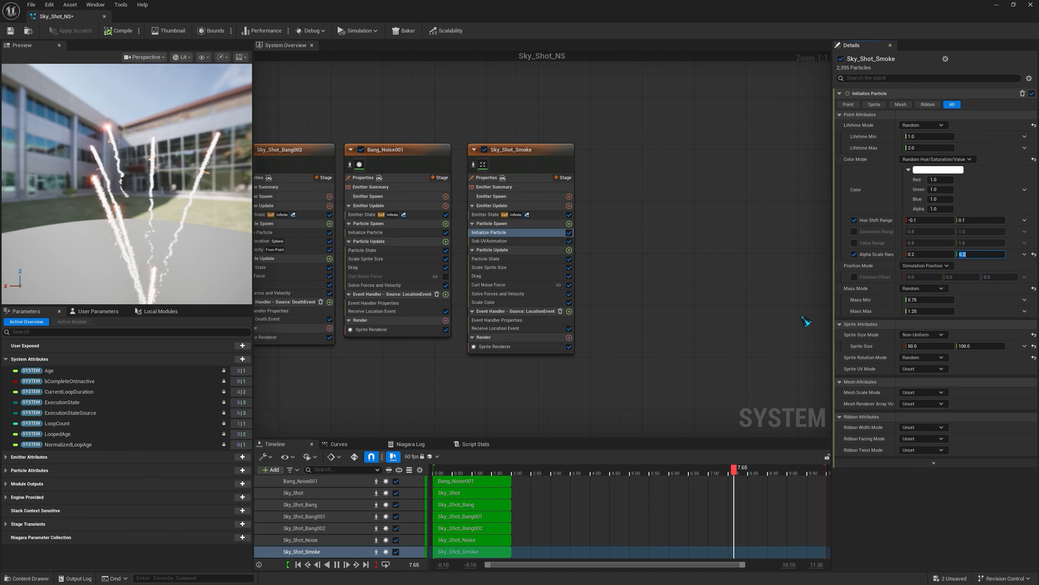
- Set the smoke's Alpha Scale Range in Initialize Particle to 0.05 and 0.005
{"action": "left_click_drag", "start_coordinate": [911, 253], "coordinate": [880, 253]}
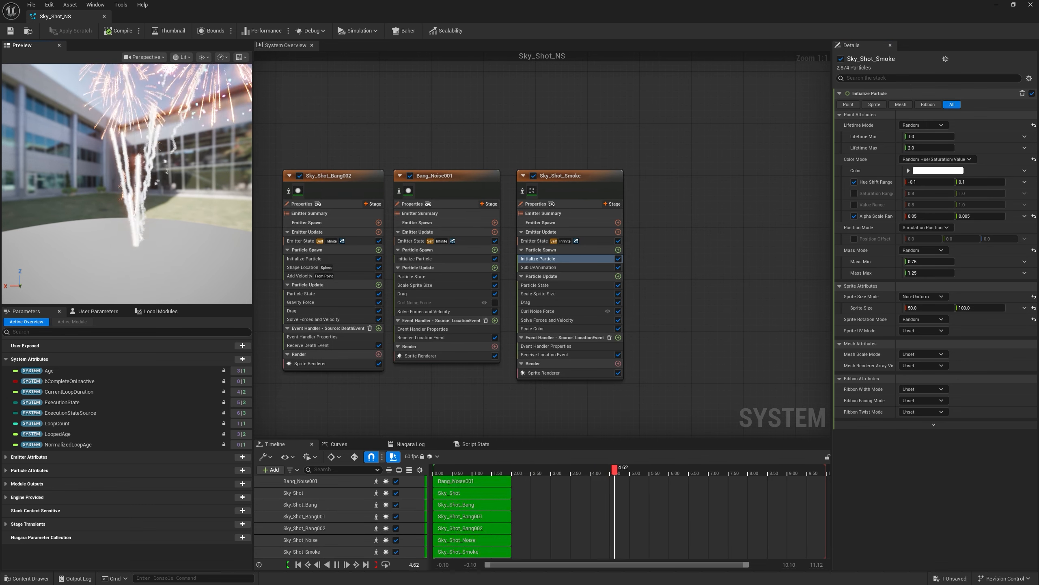
- Try the Uniform, Random Uniform, Non-Uniform and Random Non-Uniform sprite size modes for the smoke particles
{"action": "left_click", "coordinate": [923, 296]}
{"action": "left_click", "coordinate": [924, 317]}
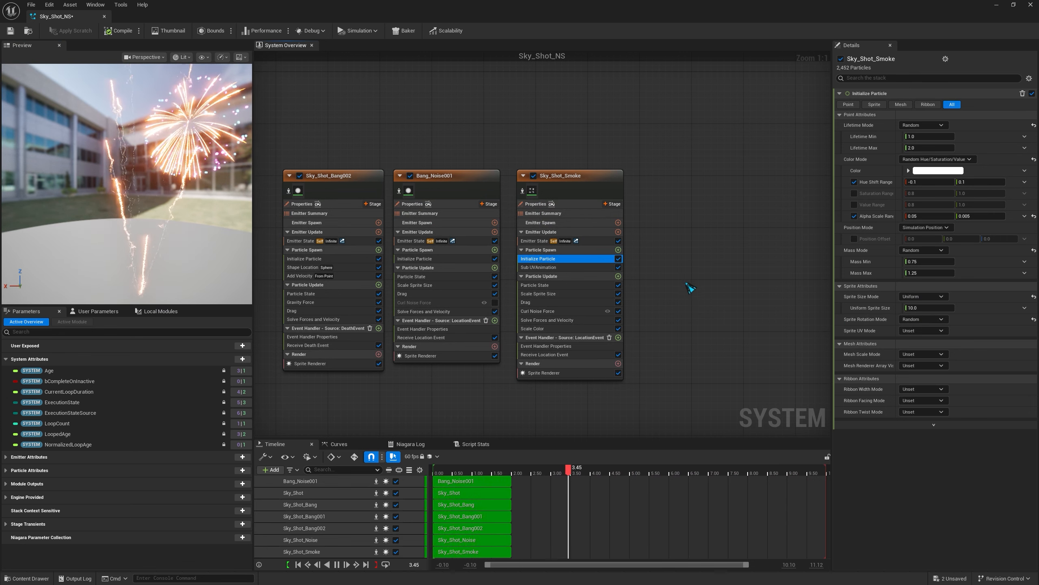
{"action": "left_click", "coordinate": [922, 296]}
{"action": "left_click", "coordinate": [925, 336]}
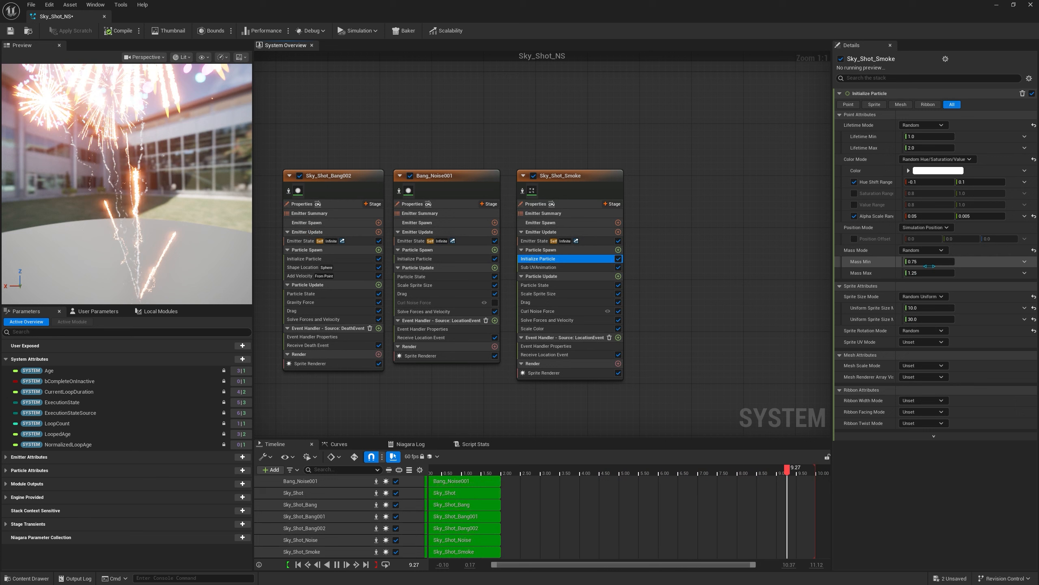
{"action": "left_click", "coordinate": [923, 296]}
{"action": "left_click", "coordinate": [921, 325]}
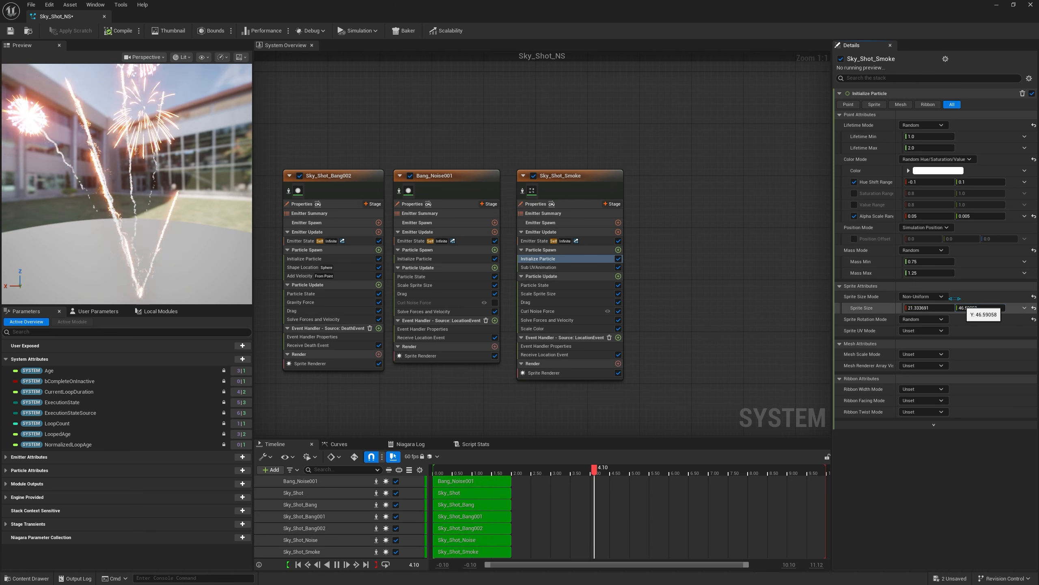
{"action": "left_click", "coordinate": [939, 296]}
{"action": "left_click", "coordinate": [927, 337]}
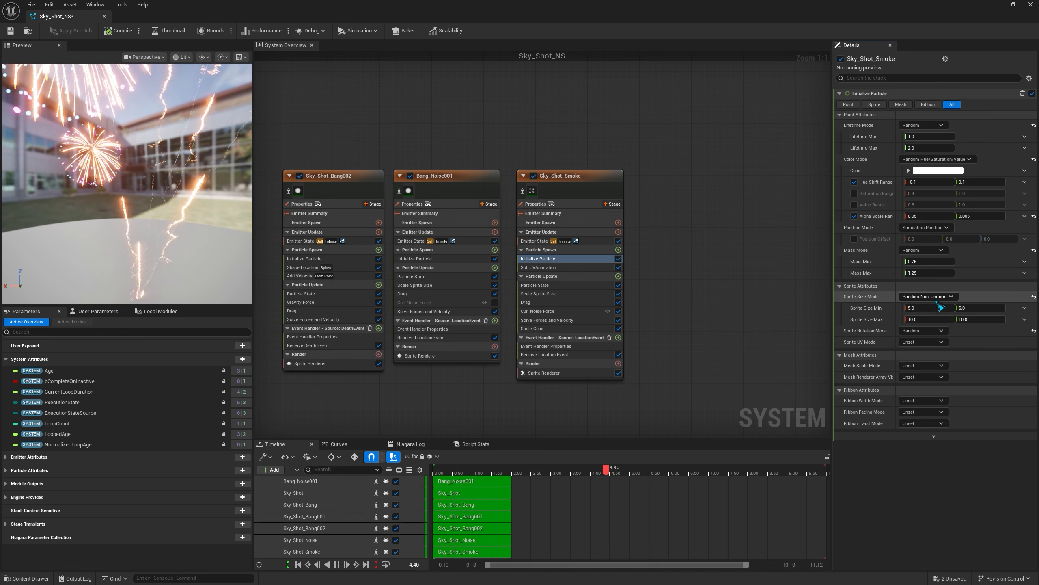
- Set the smoke's Sprite Size Mode to Uniform with a size of 20, and save and close the Niagara system
{"action": "left_click", "coordinate": [925, 297]}
{"action": "left_click", "coordinate": [941, 316]}
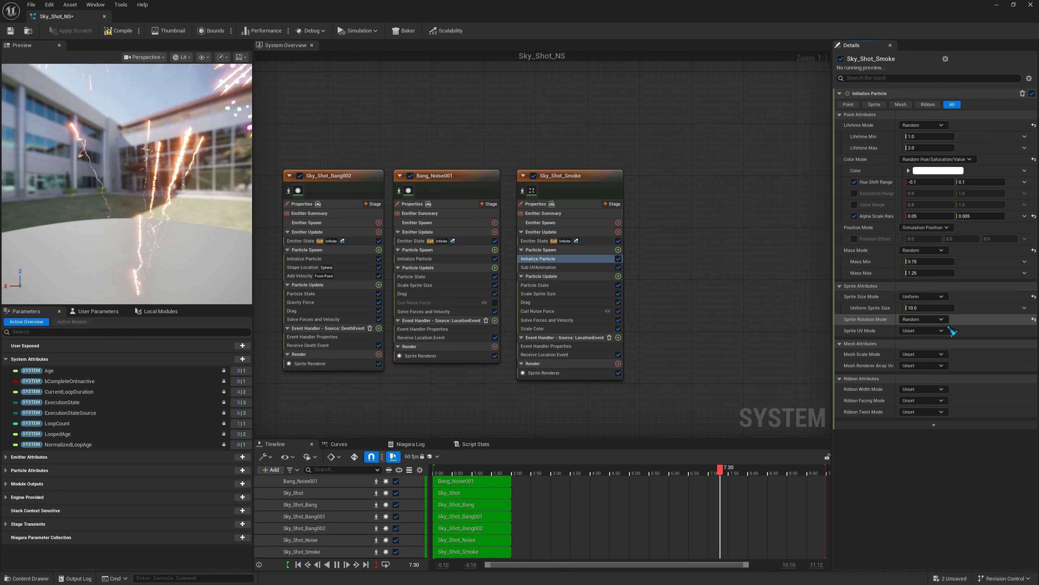
{"action": "left_click", "coordinate": [923, 307]}
{"action": "type", "text": "20"}
{"action": "key", "text": "Return"}
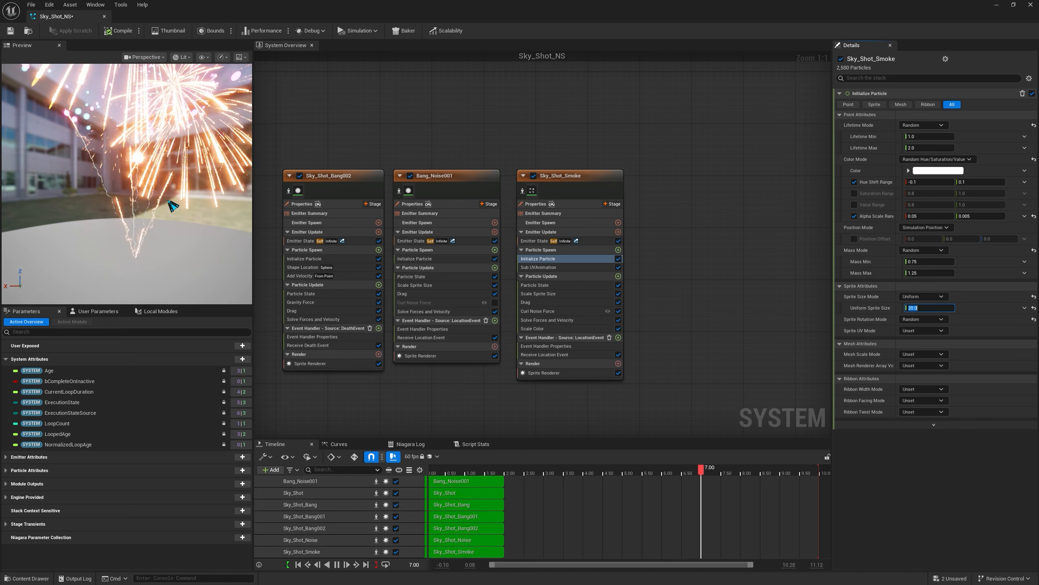
{"action": "left_click", "coordinate": [14, 33]}
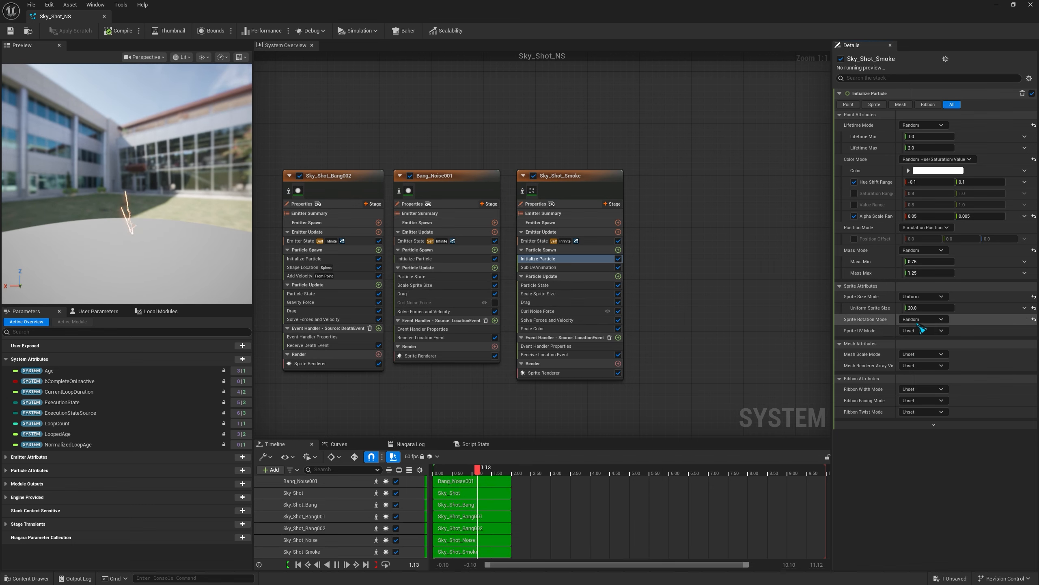
{"action": "left_click", "coordinate": [1031, 5]}
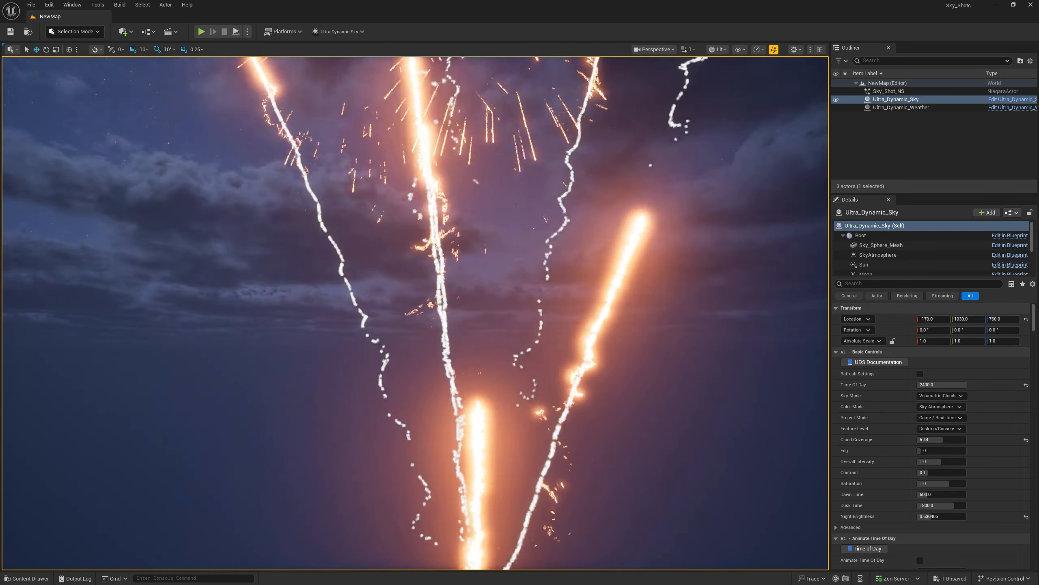
- Reopen Sky_Shot_NS, try a larger Uniform Sprite Size for the smoke and restore it to 20, saving and closing the system
{"action": "key", "text": "ctrl+space"}
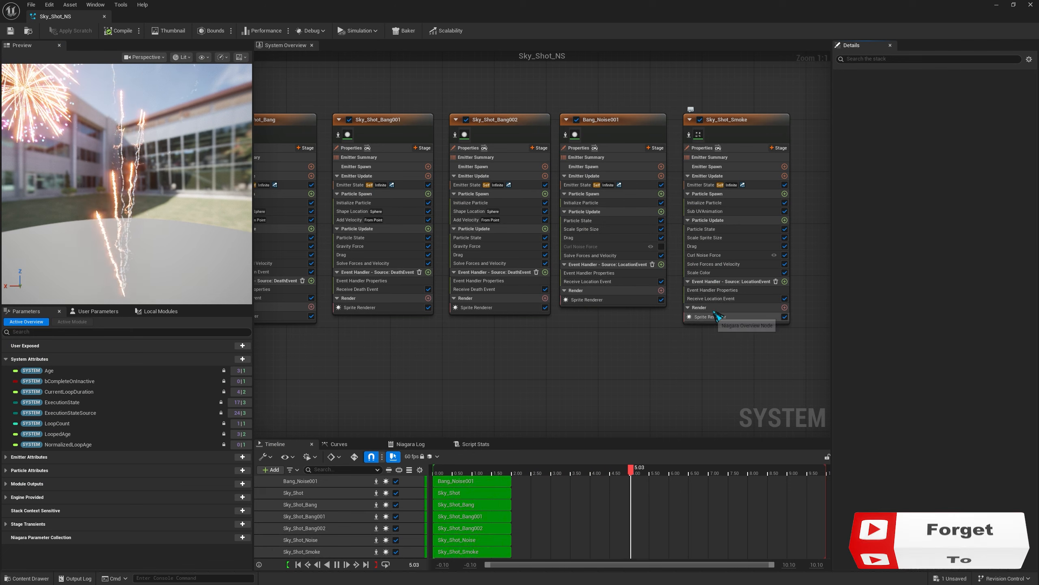
{"action": "left_click", "coordinate": [716, 203]}
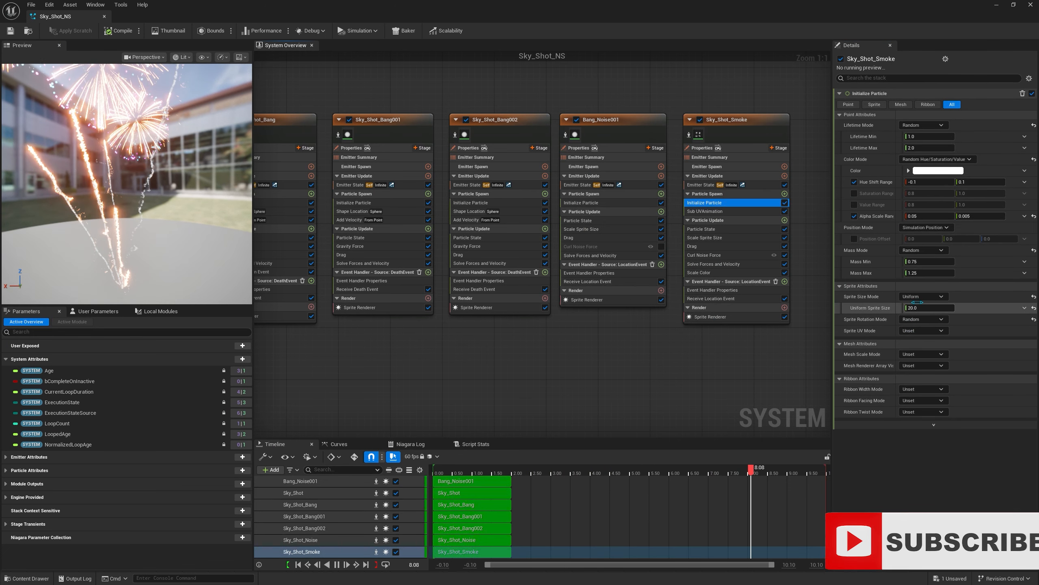
{"action": "left_click", "coordinate": [921, 307]}
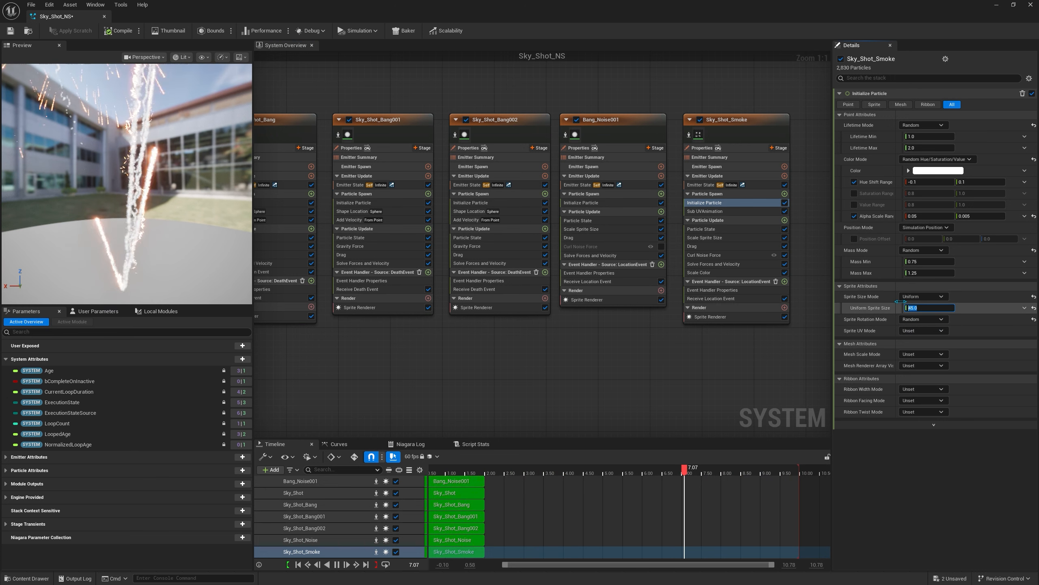
{"action": "left_click_drag", "start_coordinate": [900, 301], "coordinate": [900, 301]}
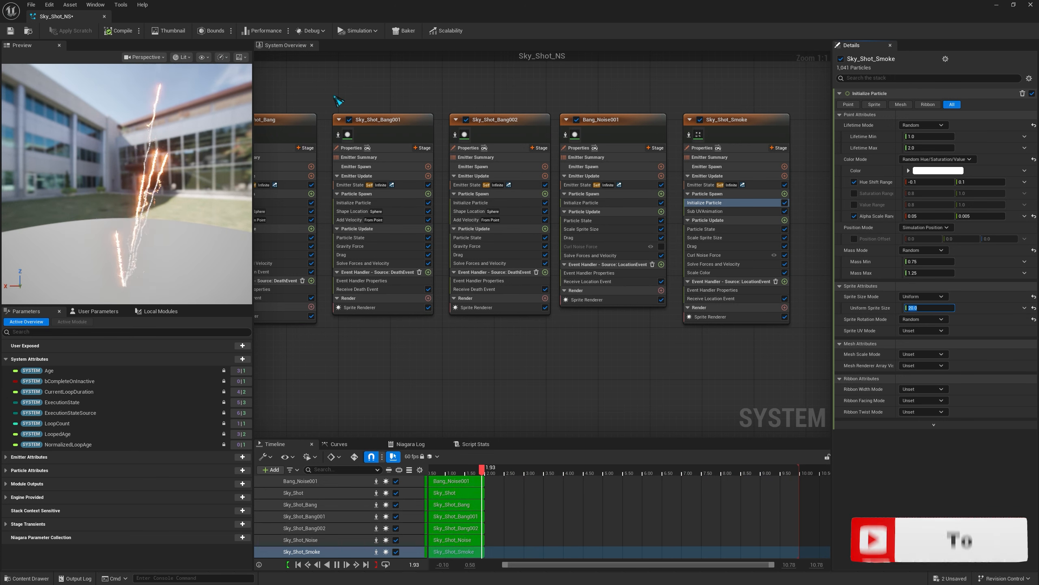
{"action": "left_click", "coordinate": [11, 32]}
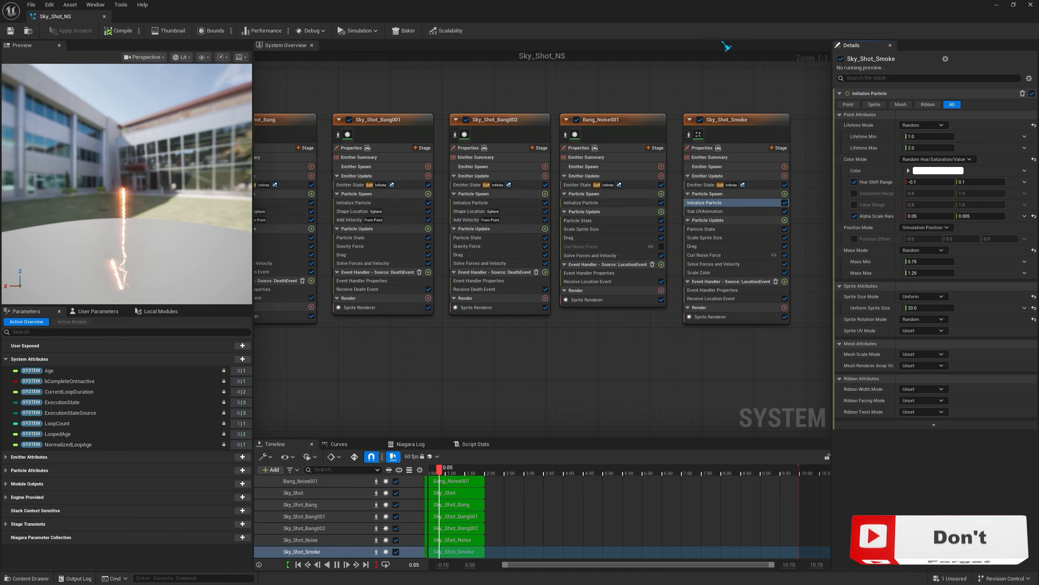
{"action": "left_click", "coordinate": [1030, 4]}
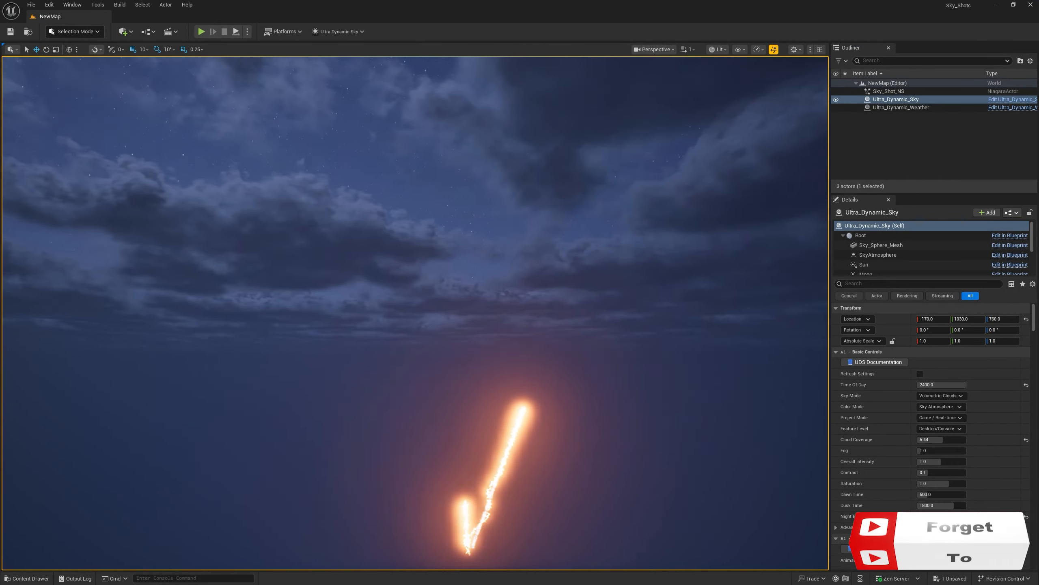